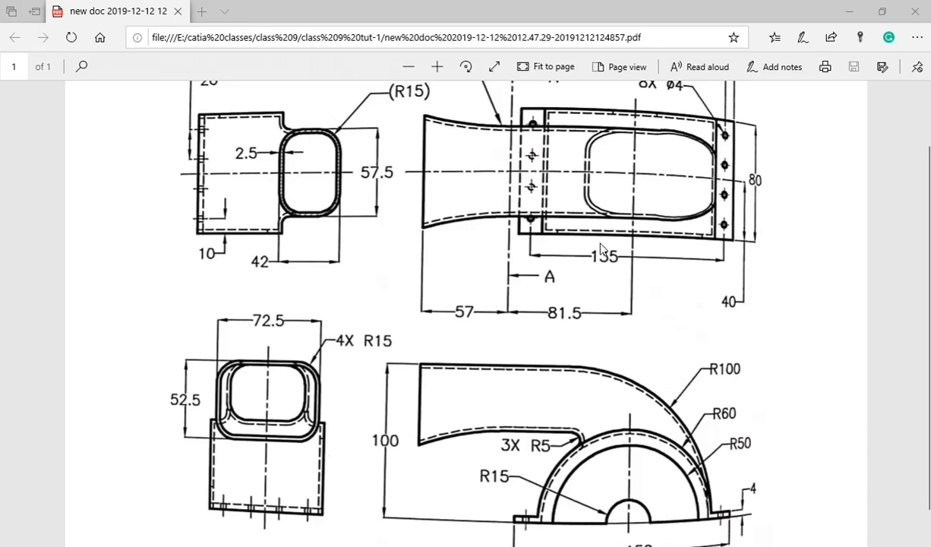
Examine the housing drawing's views, including the duct profile, semicircular body radii, flange and hole dimensions
scroll(588, 261, "down", 1)
scroll(588, 261, "up", 2)
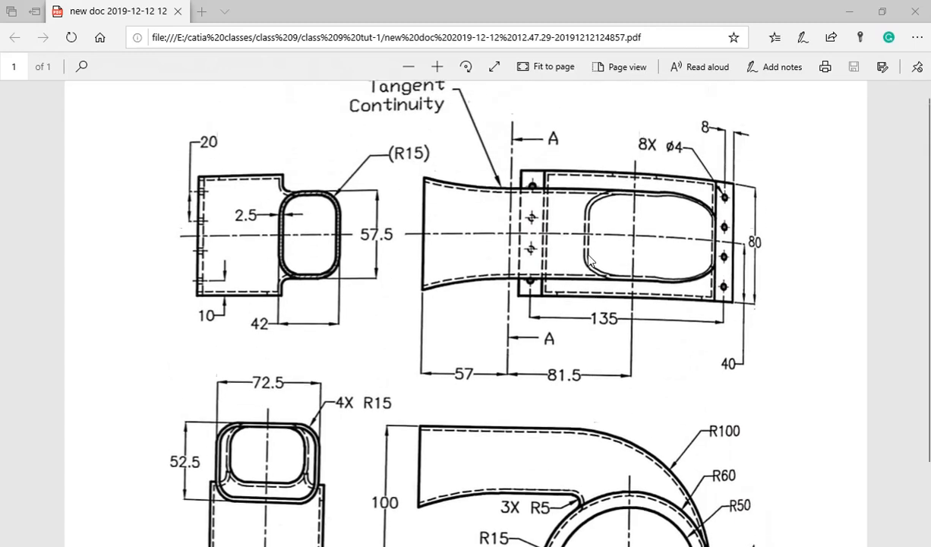
scroll(590, 262, "down", 3)
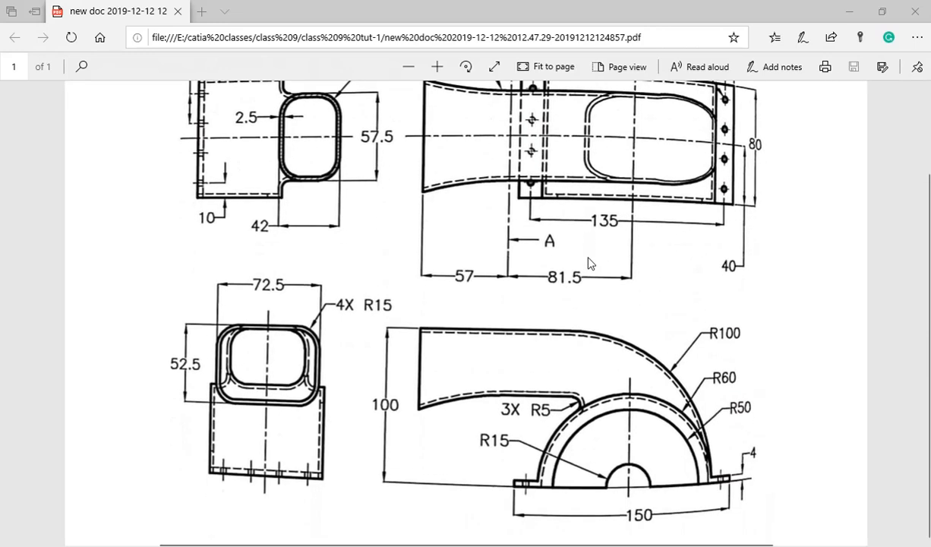
scroll(590, 262, "up", 3)
scroll(593, 260, "down", 2)
scroll(592, 260, "up", 2)
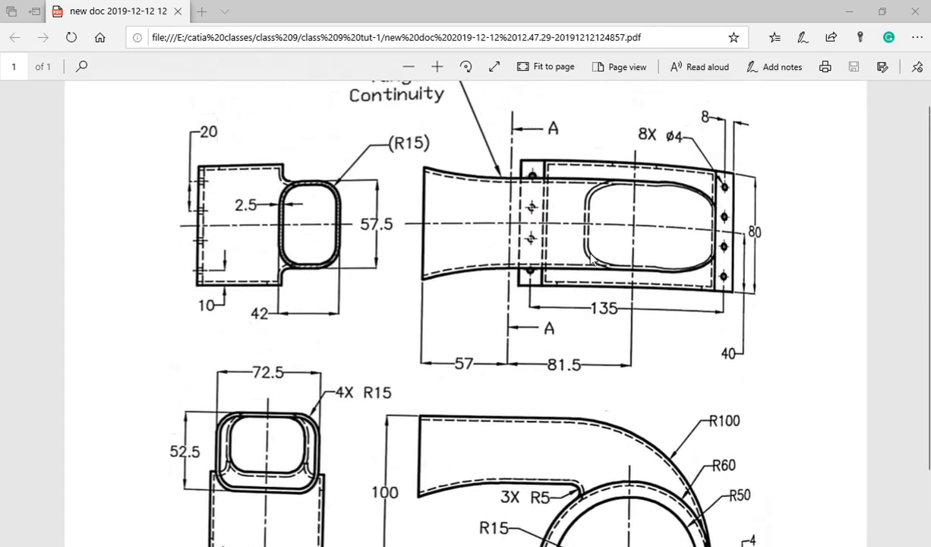
scroll(592, 260, "down", 3)
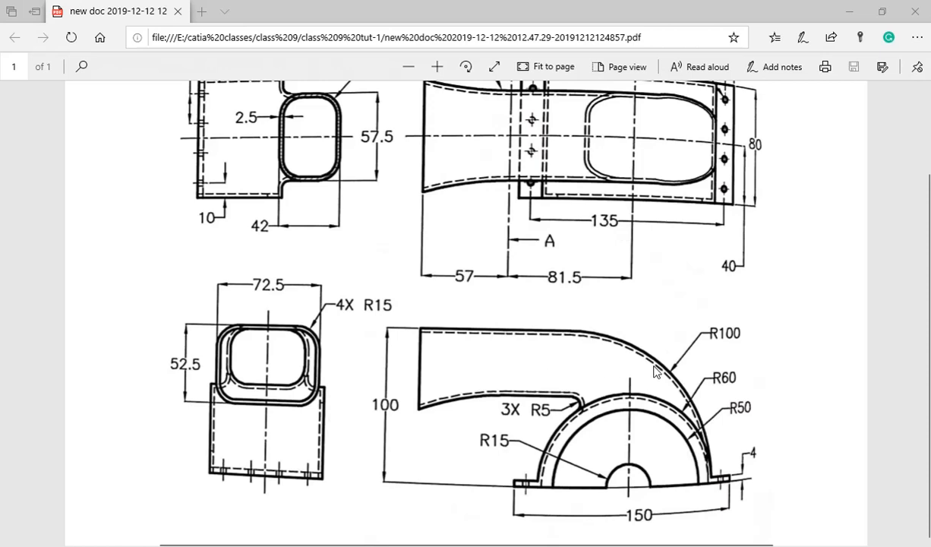
scroll(637, 322, "up", 3)
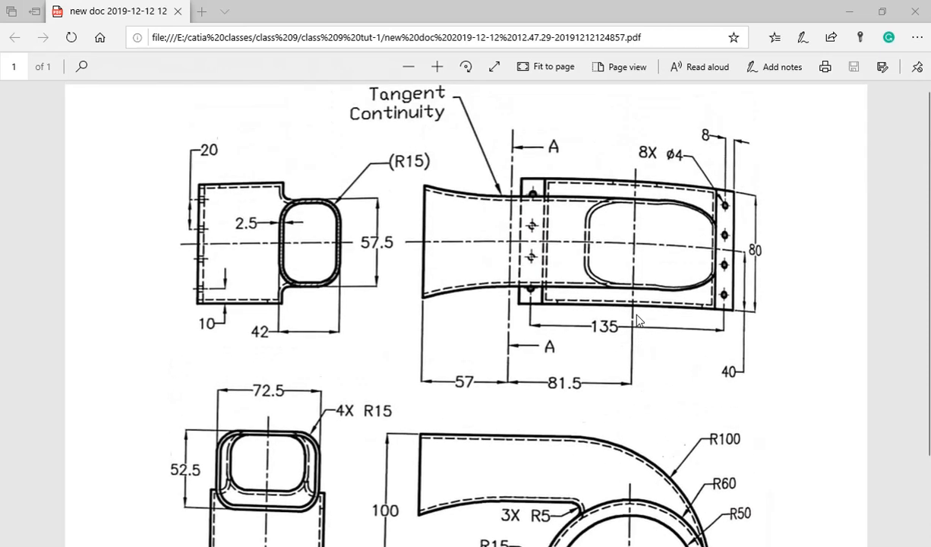
scroll(636, 319, "down", 3)
scroll(637, 319, "up", 2)
scroll(637, 319, "down", 2)
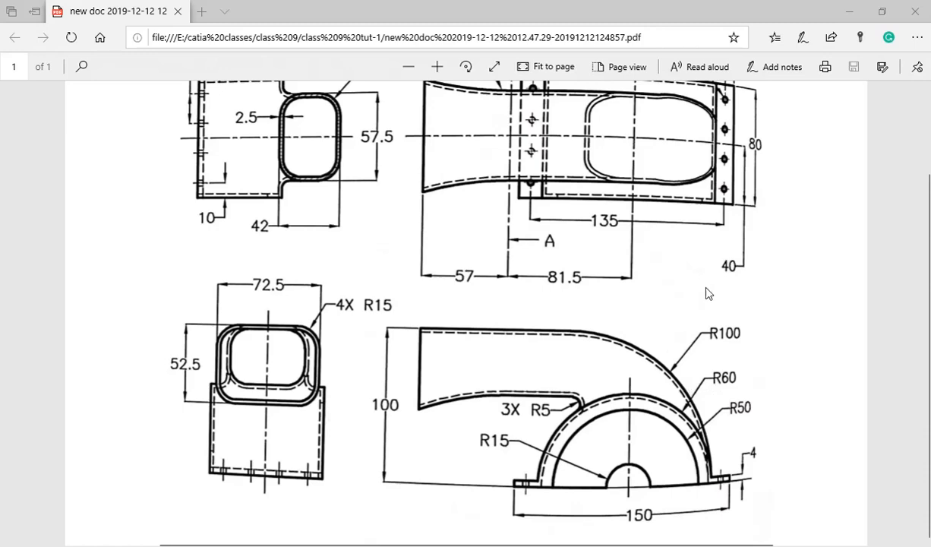
scroll(708, 293, "up", 3)
scroll(708, 292, "down", 3)
Switch to CATIA V5 and create a new Part Design part named Upper housing
key("alt+Tab")
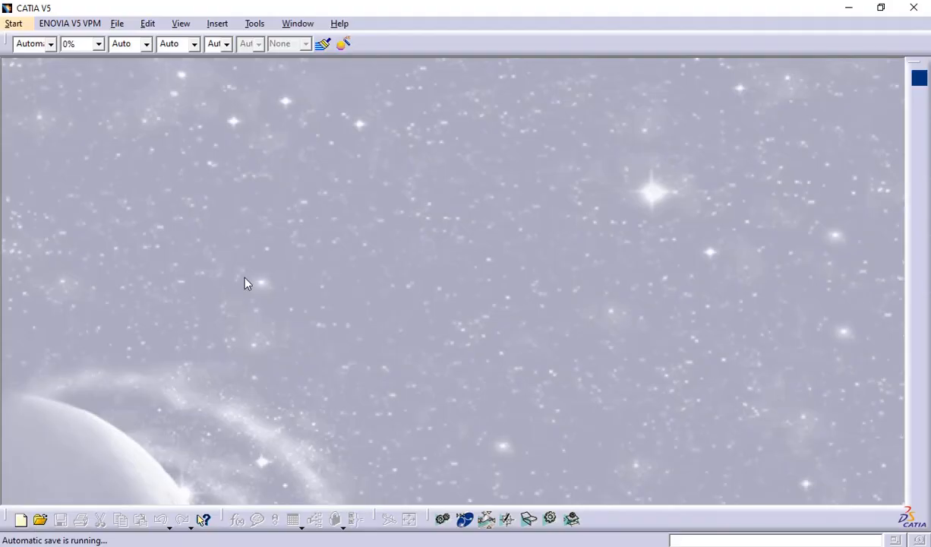
left_click(14, 24)
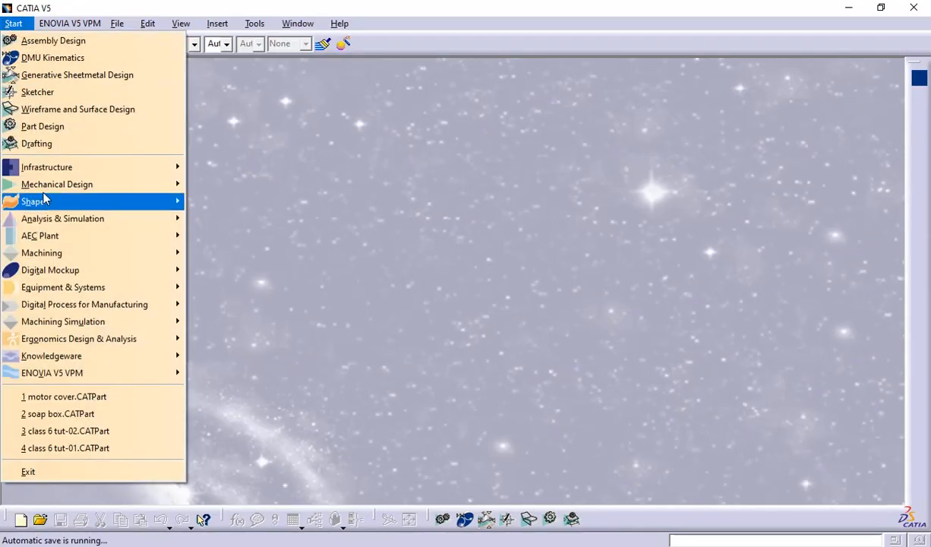
mouse_move(122, 183)
left_click(214, 186)
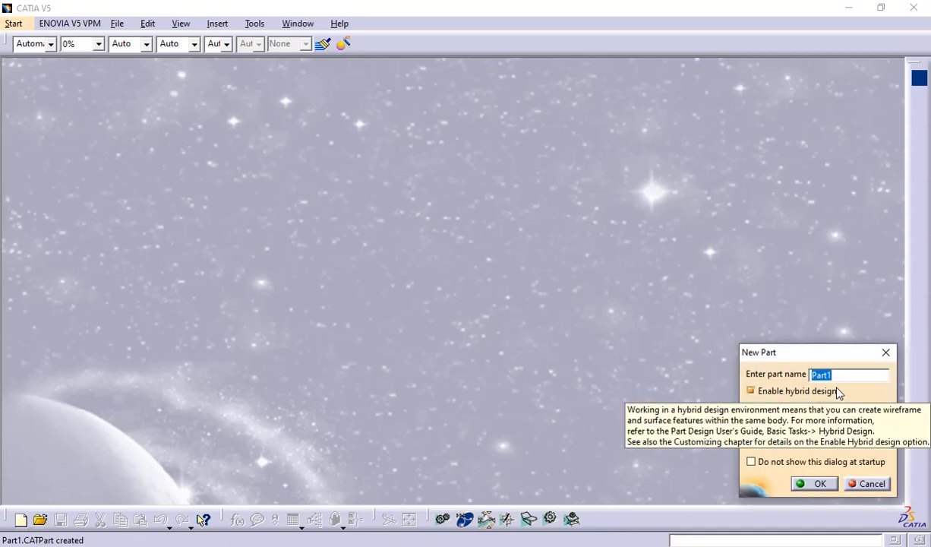
type("Upper housing")
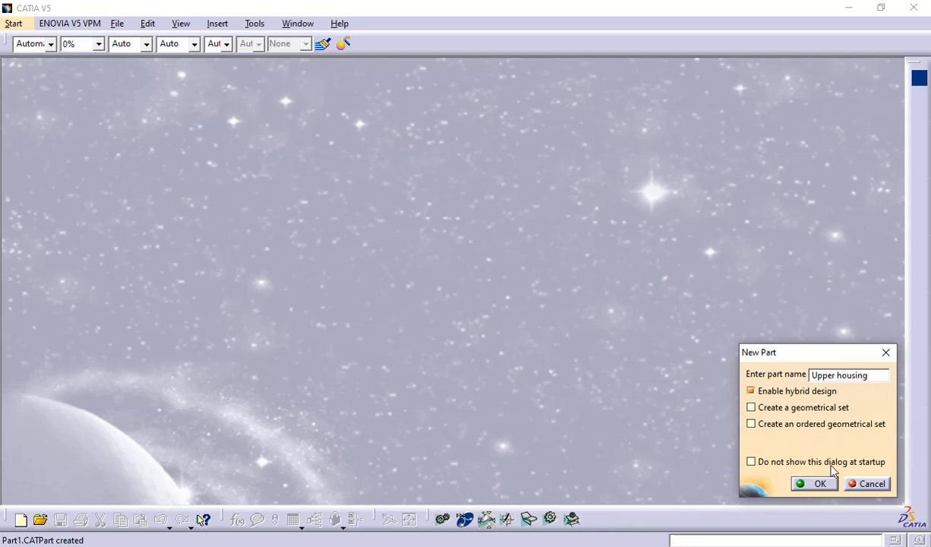
left_click(816, 483)
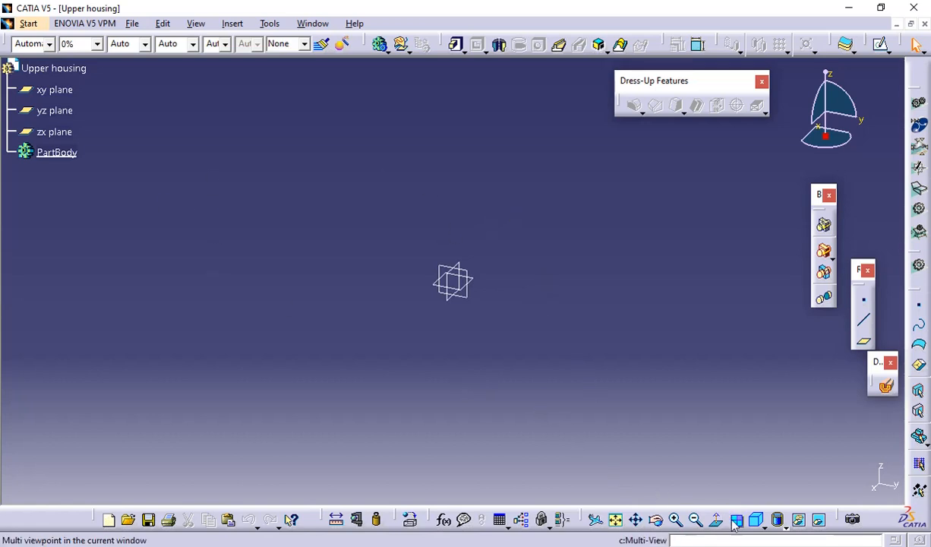
Set the standard right view and start a sketch on the zx plane
left_click(765, 528)
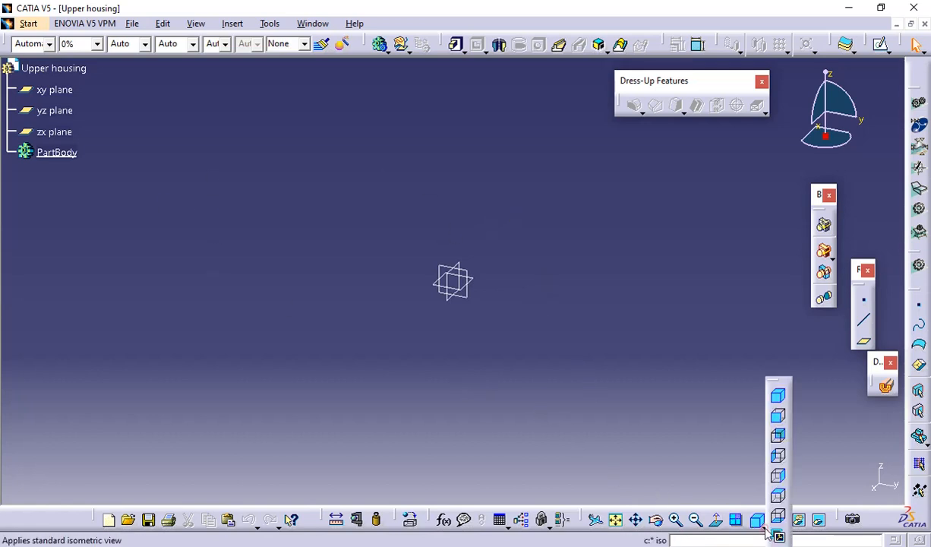
left_click(778, 478)
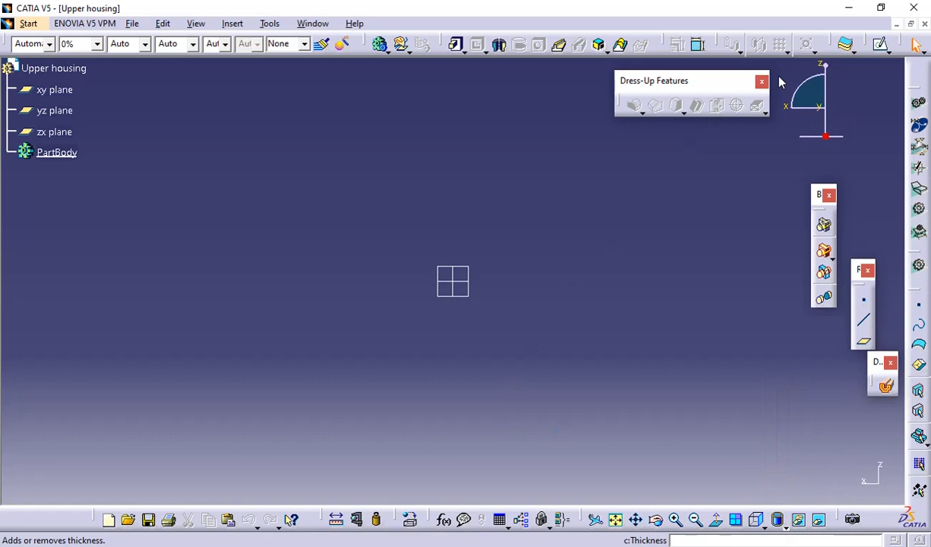
left_click(881, 43)
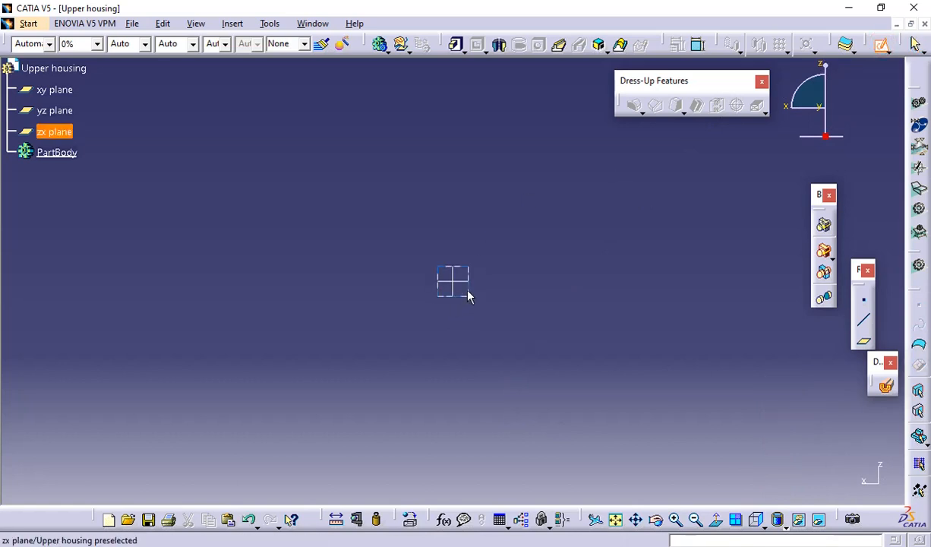
left_click(469, 295)
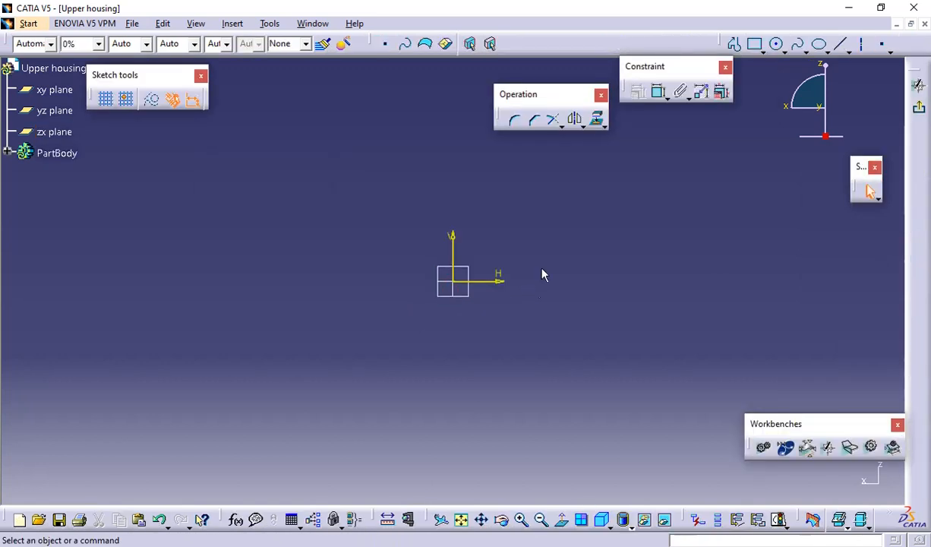
Check the drawing's body profile and sketch an upper semicircular arc centred on the origin with a radius of about 61 mm
left_click(779, 51)
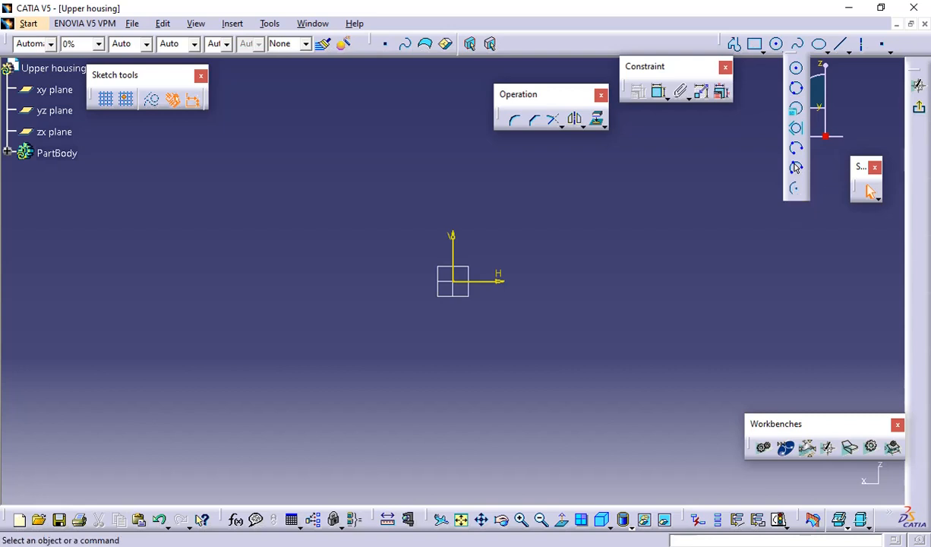
key("alt+Tab")
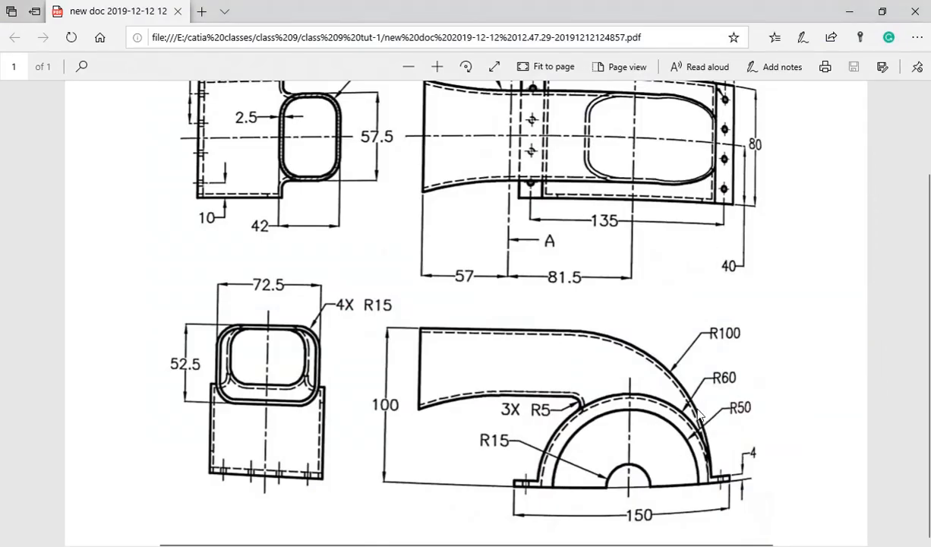
key("alt+Tab")
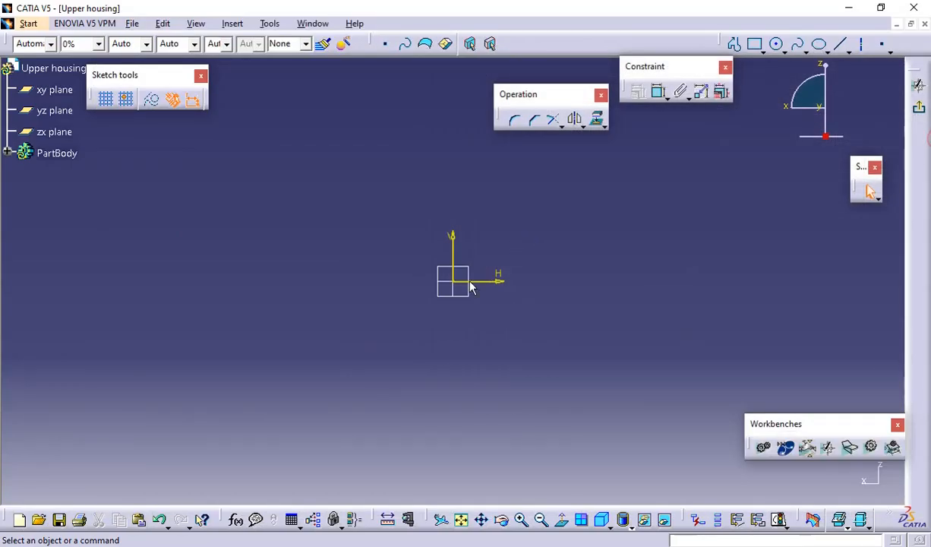
left_click(782, 50)
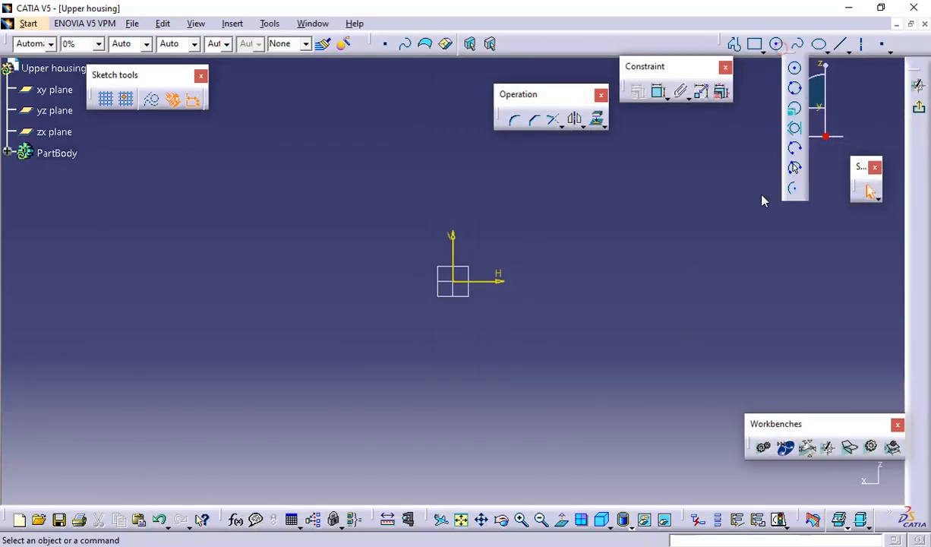
left_click(789, 189)
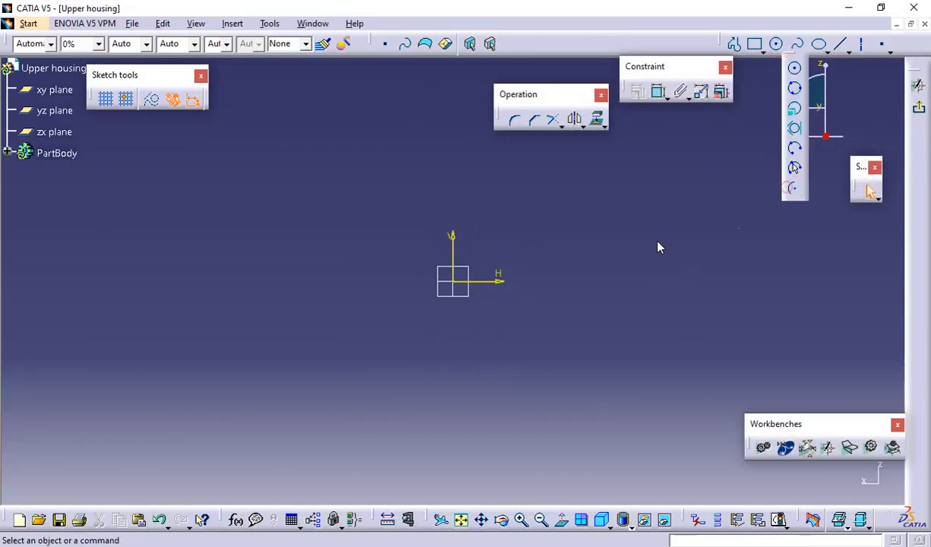
left_click(460, 280)
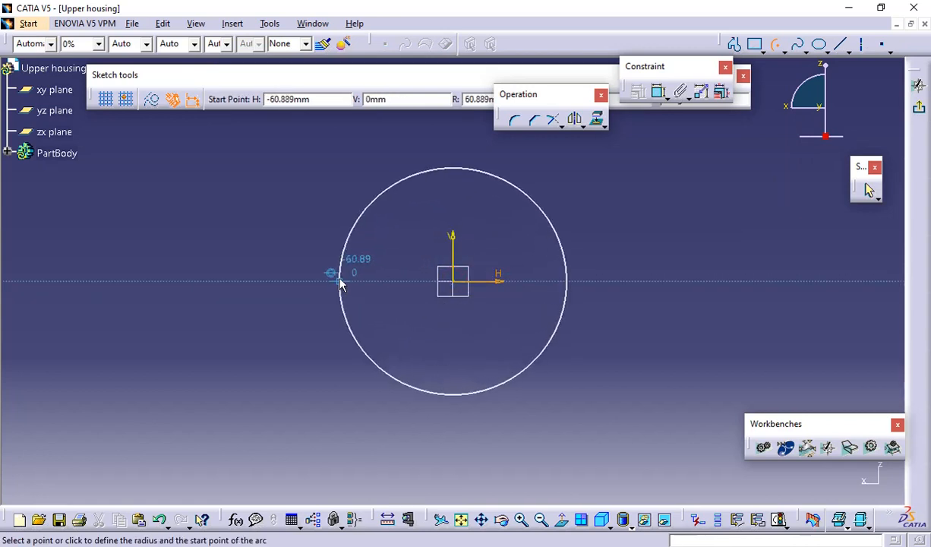
left_click(340, 282)
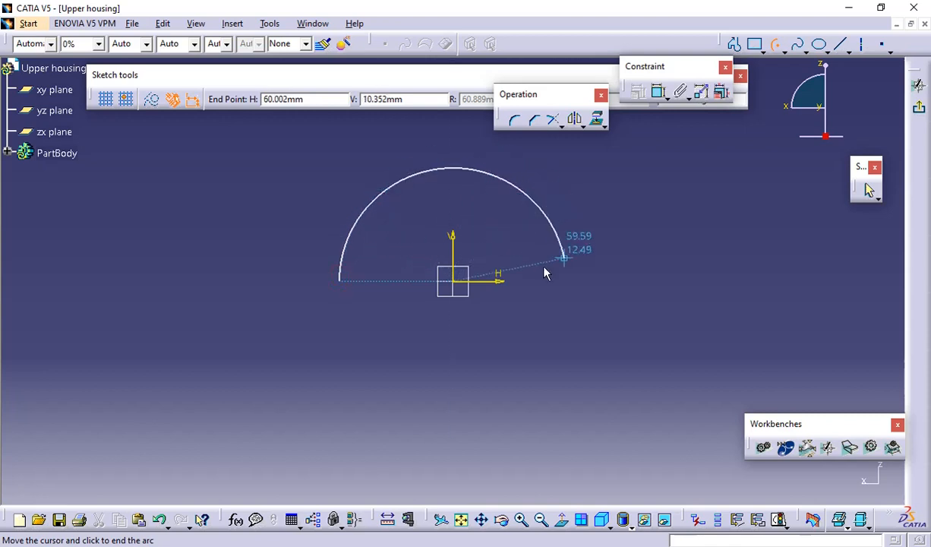
left_click(566, 282)
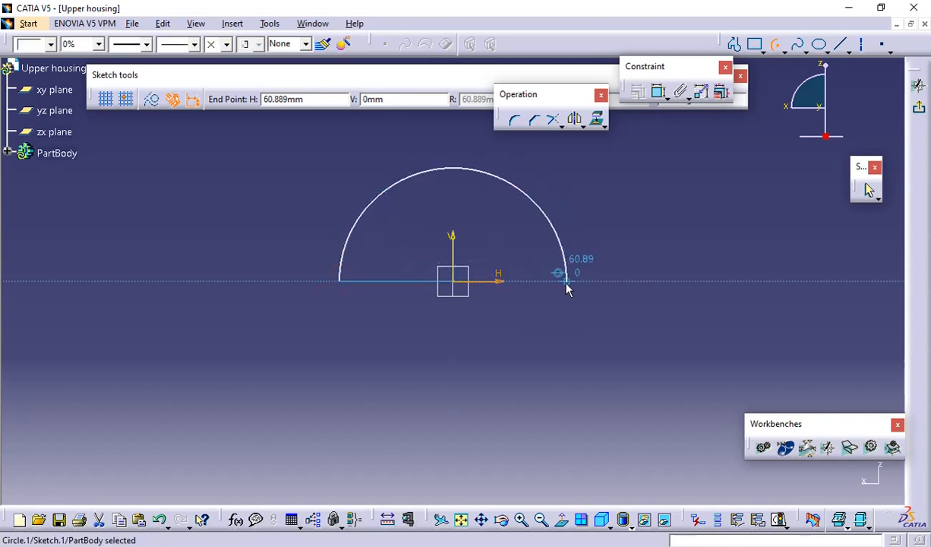
left_click(705, 230)
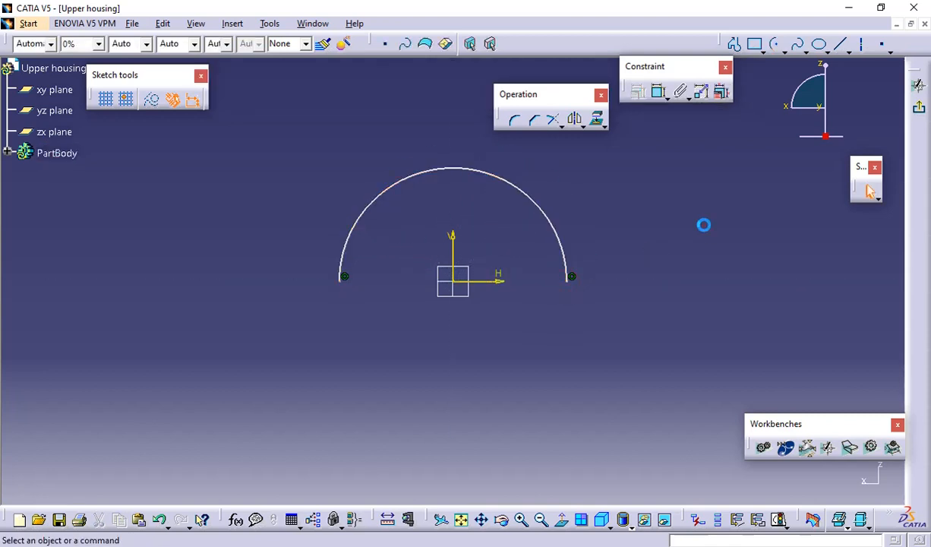
Dimension the arc's radius and set it to 60 mm
left_click(657, 92)
left_click(553, 210)
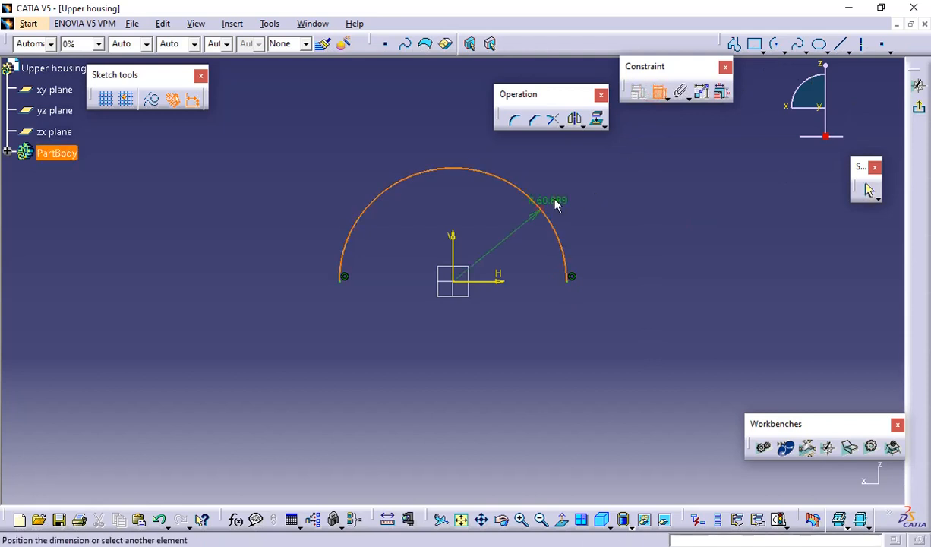
left_click(562, 187)
double_click(570, 186)
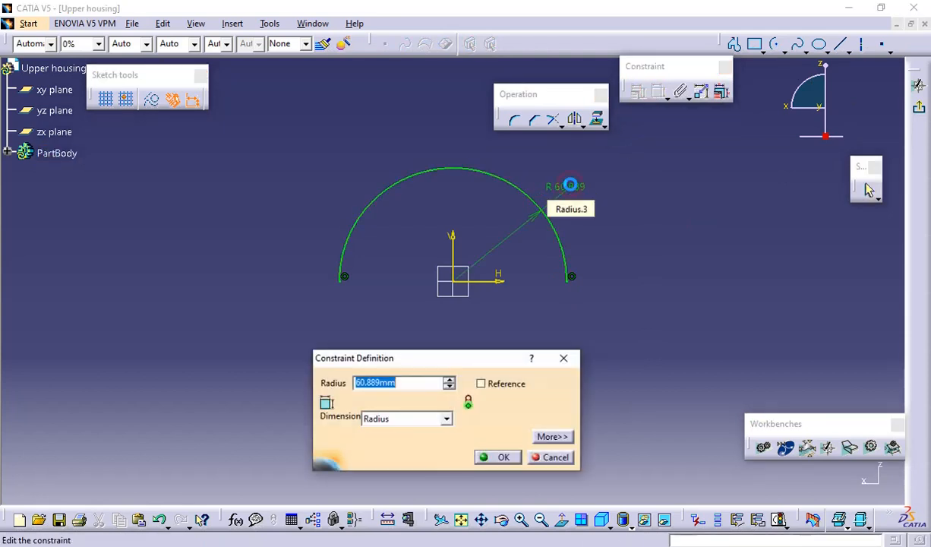
type("om")
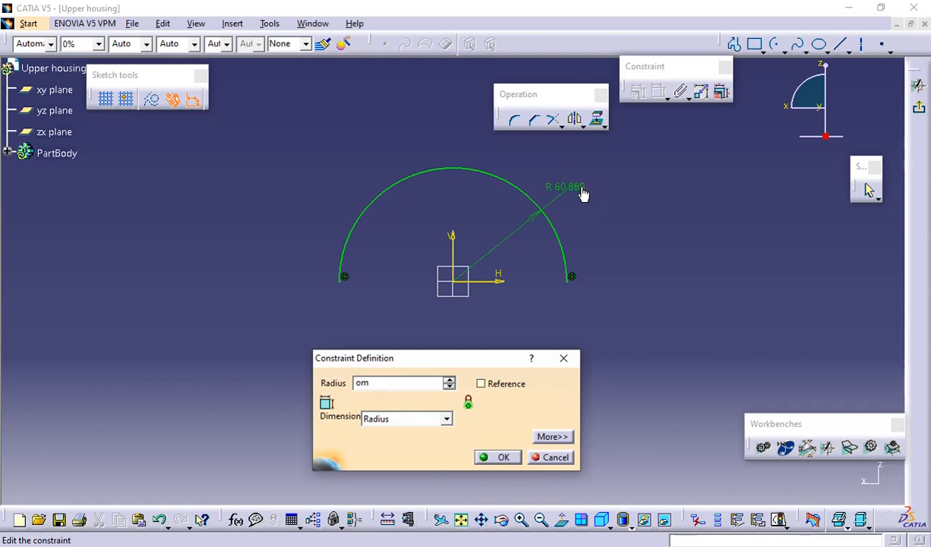
key("BackSpace")
key("BackSpace")
type("60mm")
left_click(495, 457)
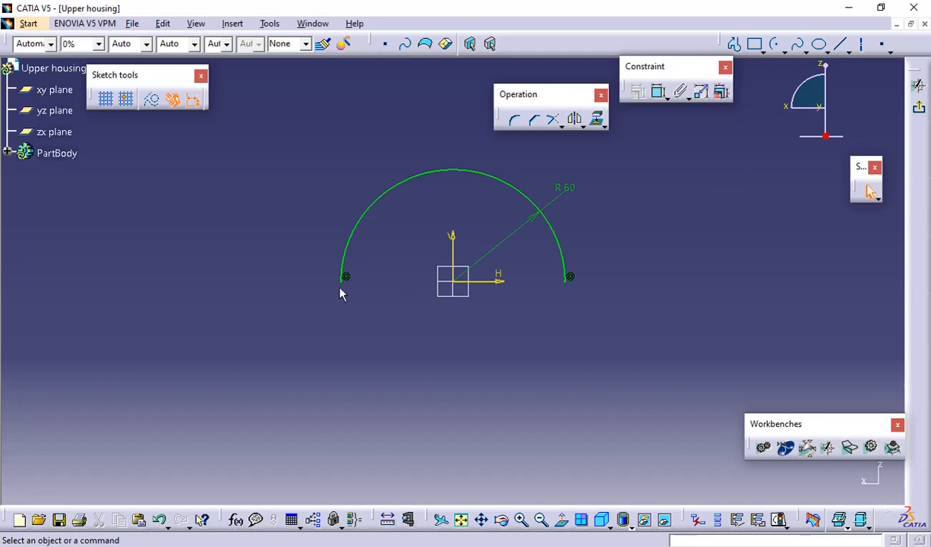
Close the semicircle with a horizontal line between the arc's endpoints and exit the sketch
left_click(841, 44)
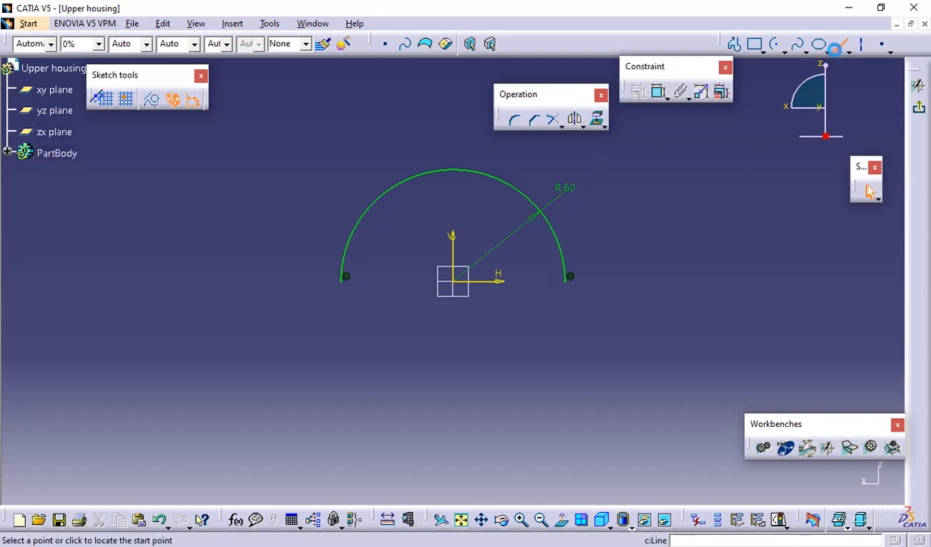
left_click(346, 277)
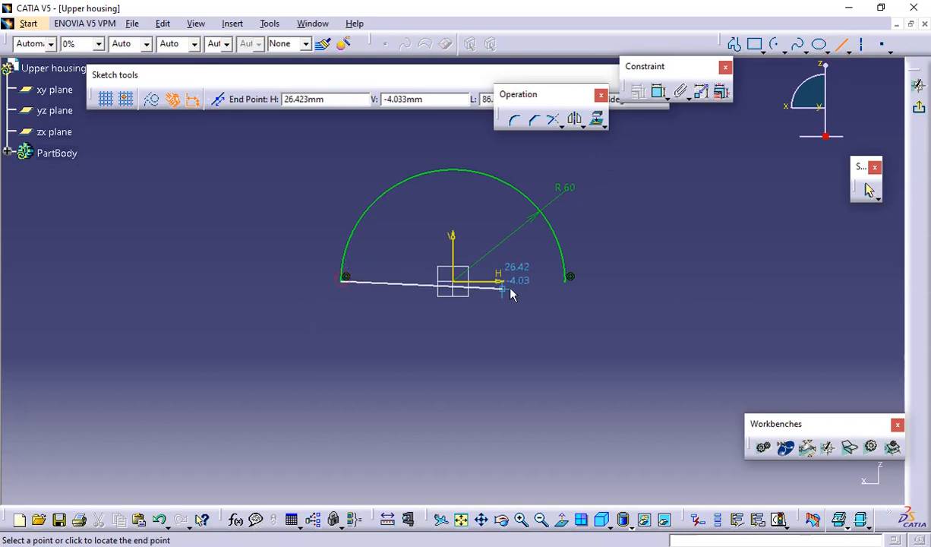
left_click(570, 277)
left_click(654, 237)
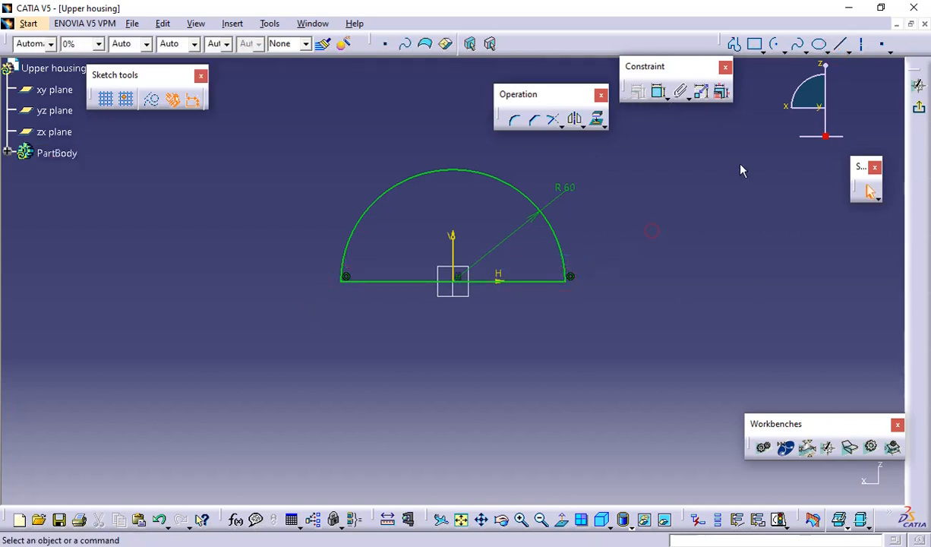
left_click(919, 85)
Check the body's width in the PDF drawing and pad the semicircular sketch with a length of 40 mm and mirrored extent
mouse_move(367, 160)
middle_mouse_down()
mouse_move(488, 220)
mouse_move(486, 213)
middle_mouse_up()
left_click(456, 47)
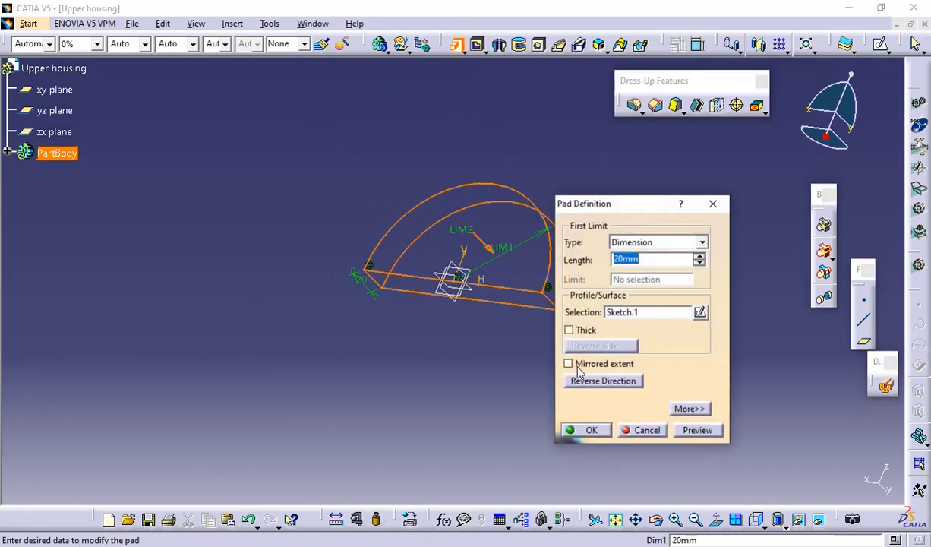
left_click(569, 362)
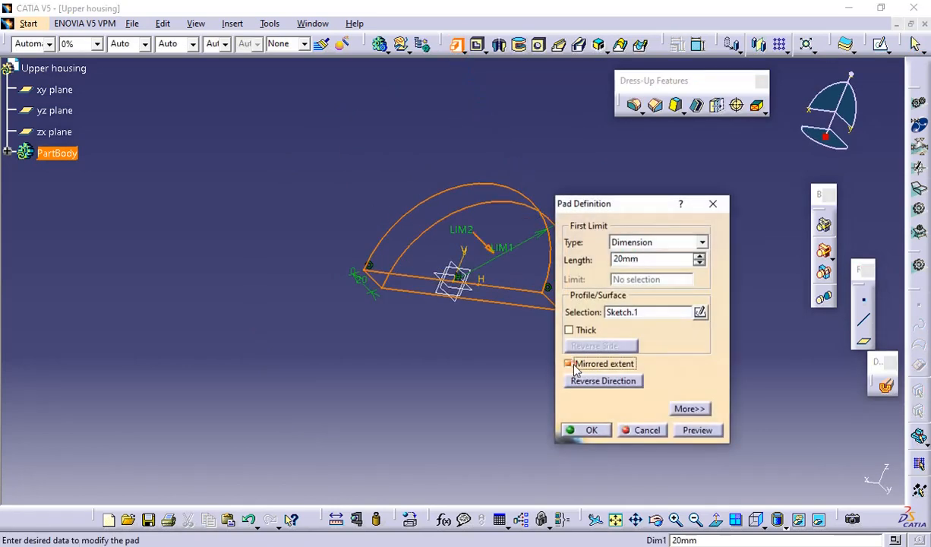
double_click(619, 259)
key("alt+Tab")
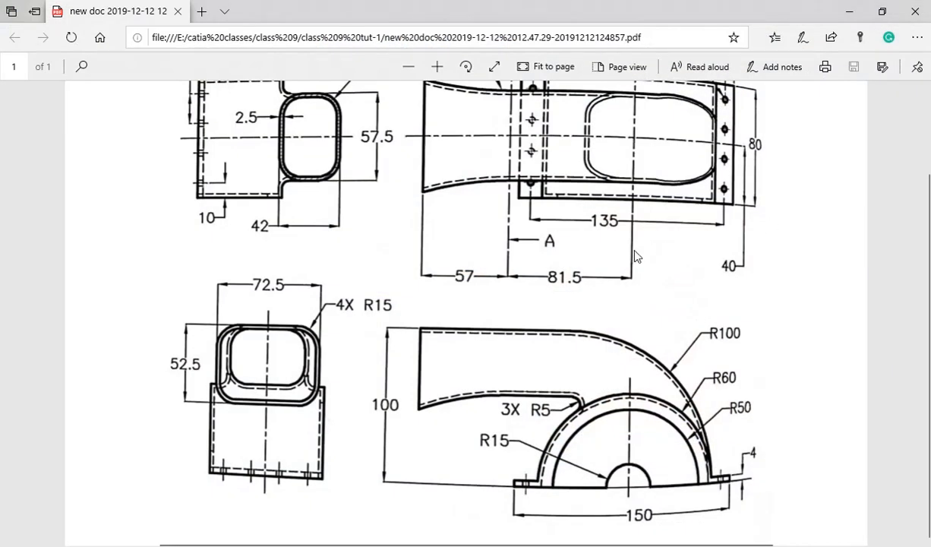
scroll(638, 254, "up", 2)
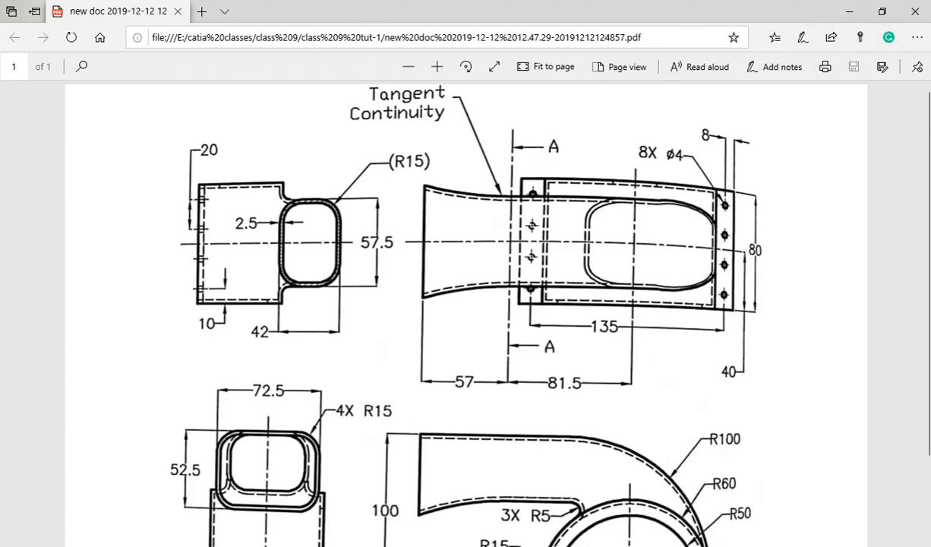
key("alt+Tab")
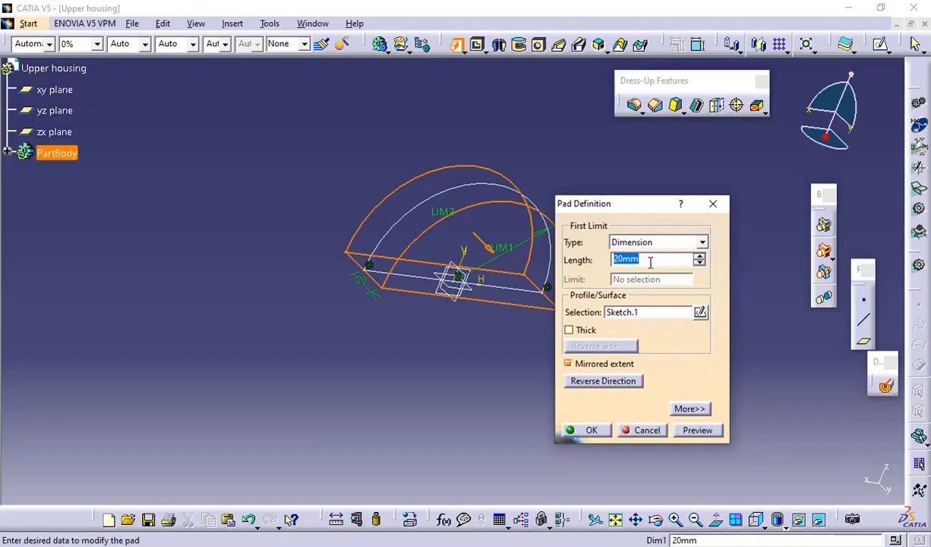
type("4")
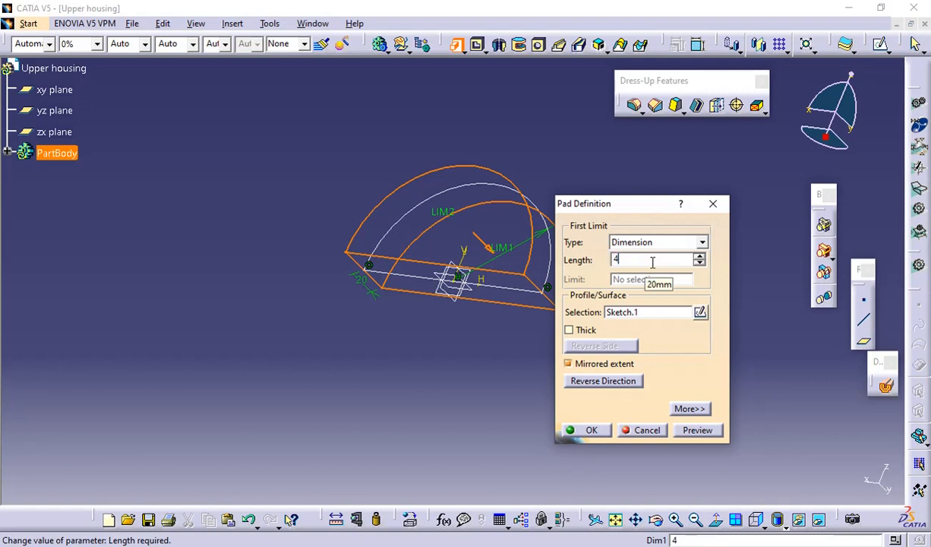
type("0")
left_click(693, 430)
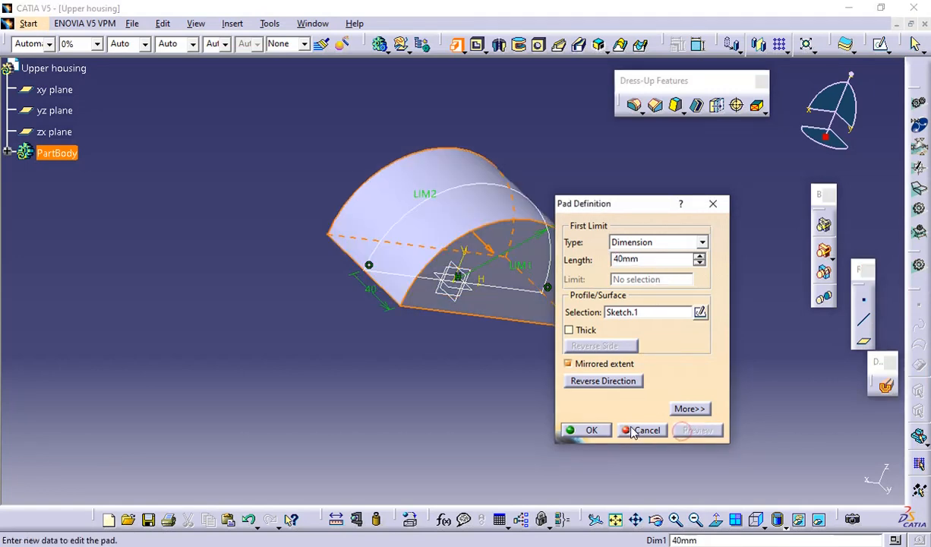
left_click(589, 430)
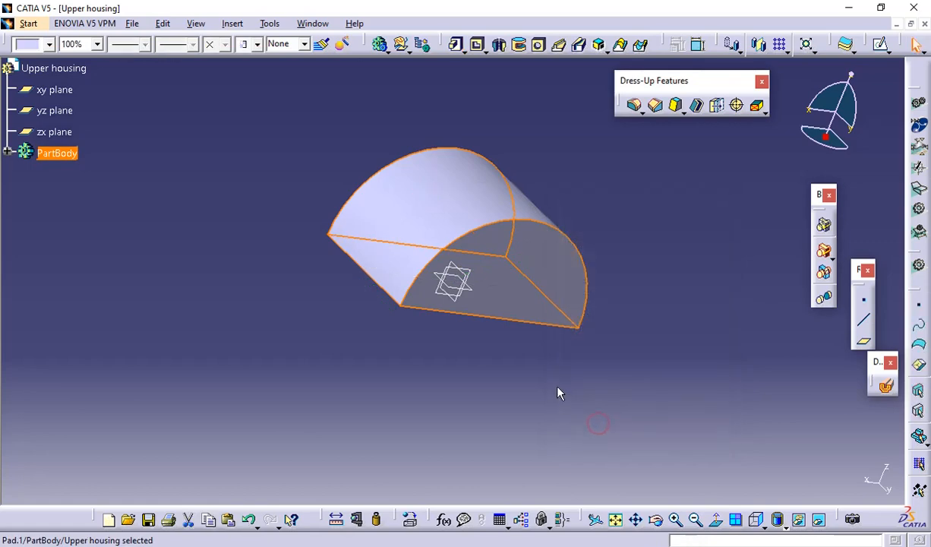
middle_click_drag(643, 251, 604, 214)
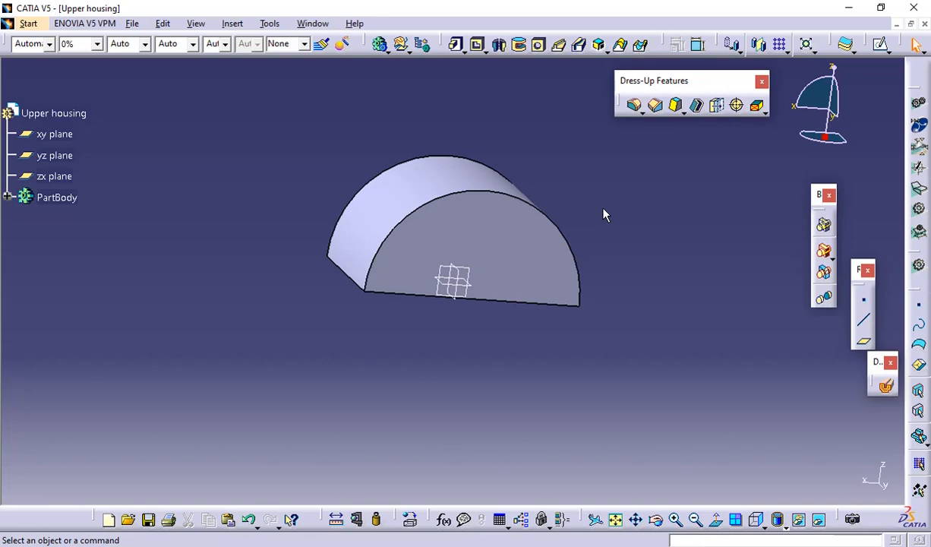
Examine the PDF drawing's views for the curved duct's shape and dimensions relative to the semicircular body, and return to CATIA V5
key("alt+Tab")
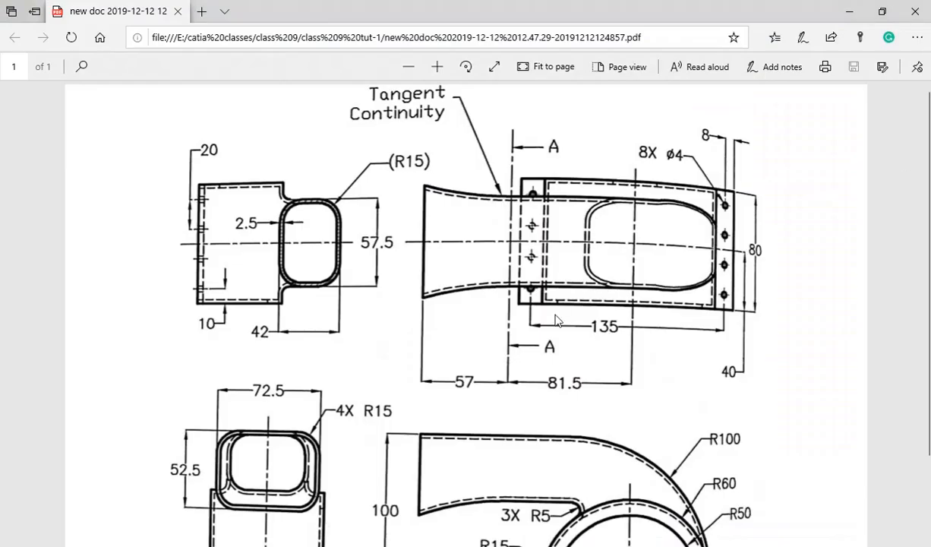
scroll(555, 322, "down", 2)
scroll(555, 323, "up", 1)
scroll(556, 323, "down", 1)
scroll(560, 318, "up", 1)
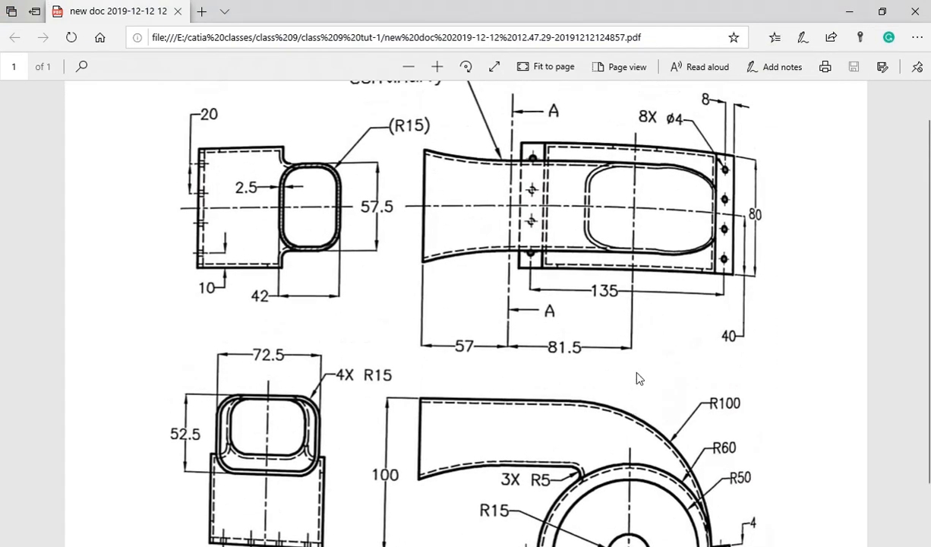
scroll(900, 279, "up", 1)
scroll(906, 280, "down", 2)
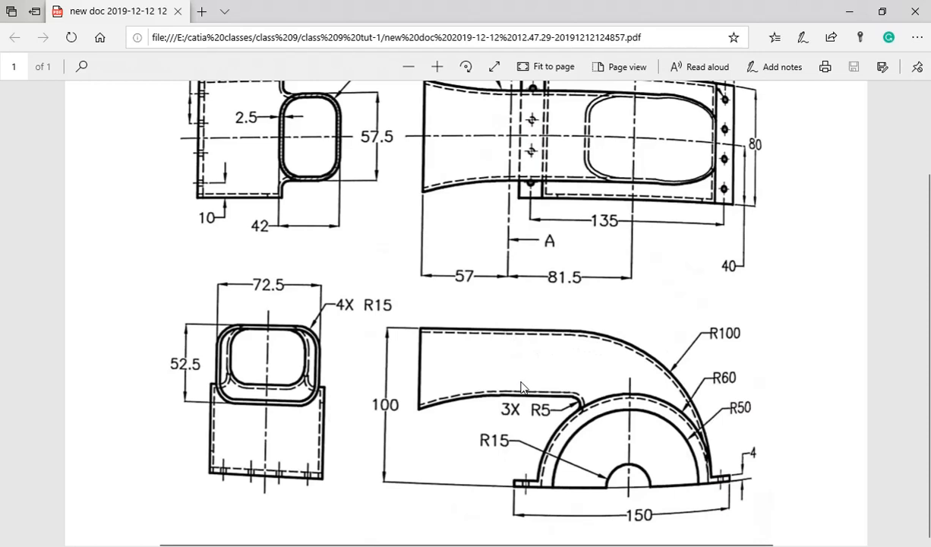
scroll(538, 347, "up", 2)
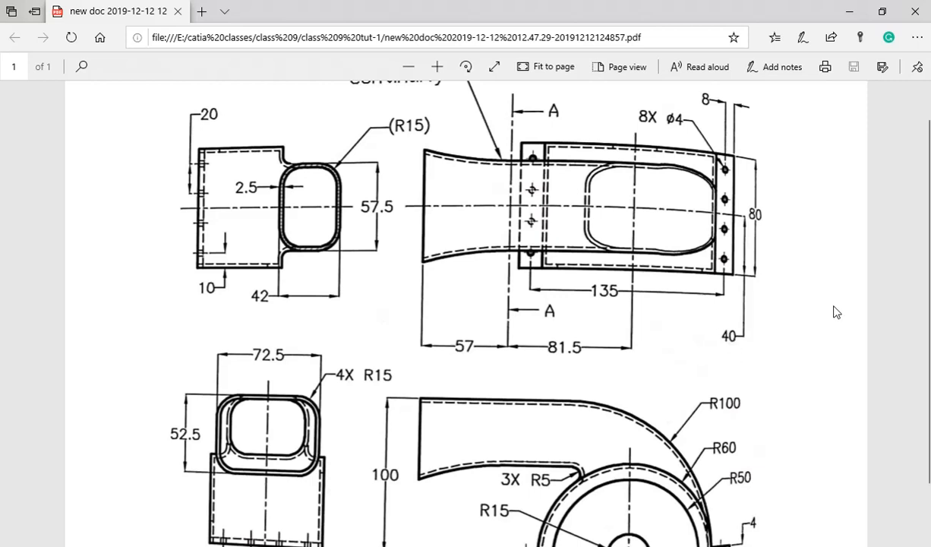
scroll(825, 252, "up", 1)
scroll(819, 241, "down", 3)
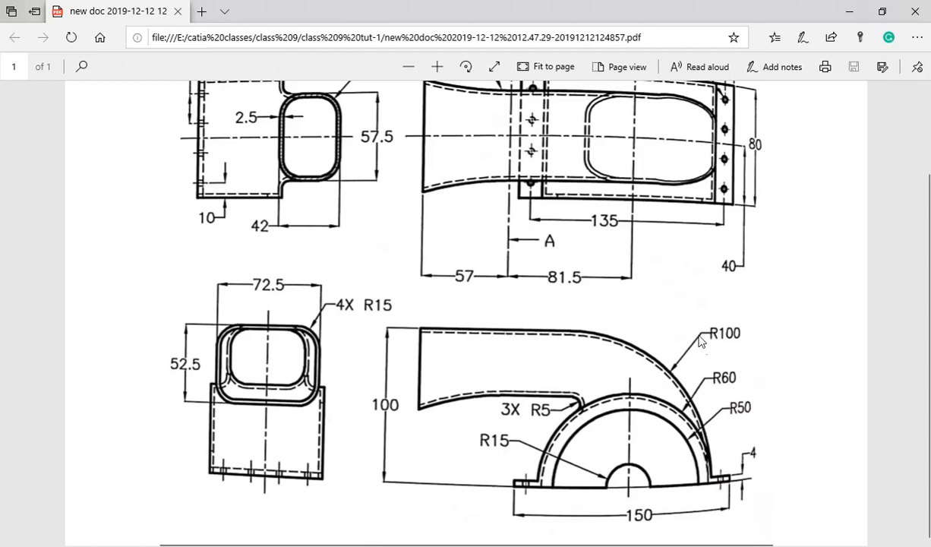
scroll(552, 306, "up", 2)
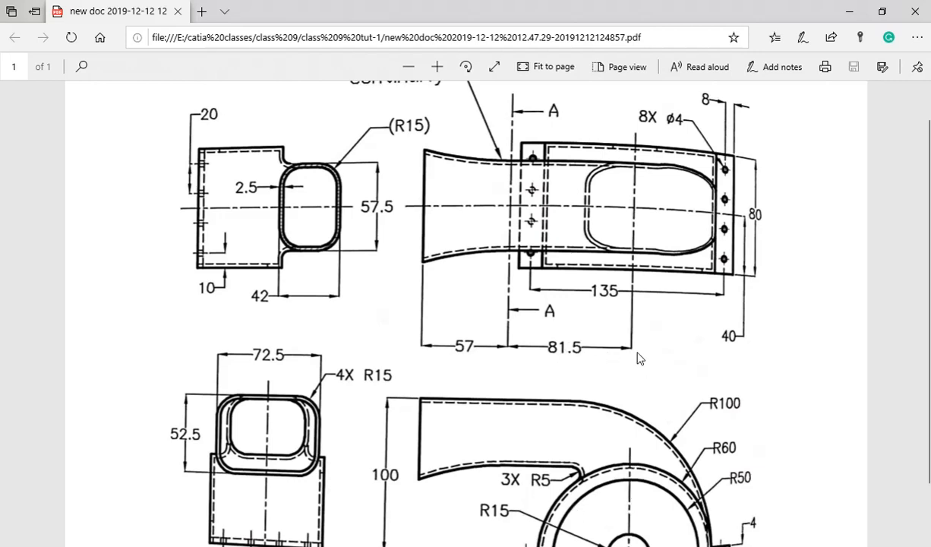
scroll(794, 335, "up", 1)
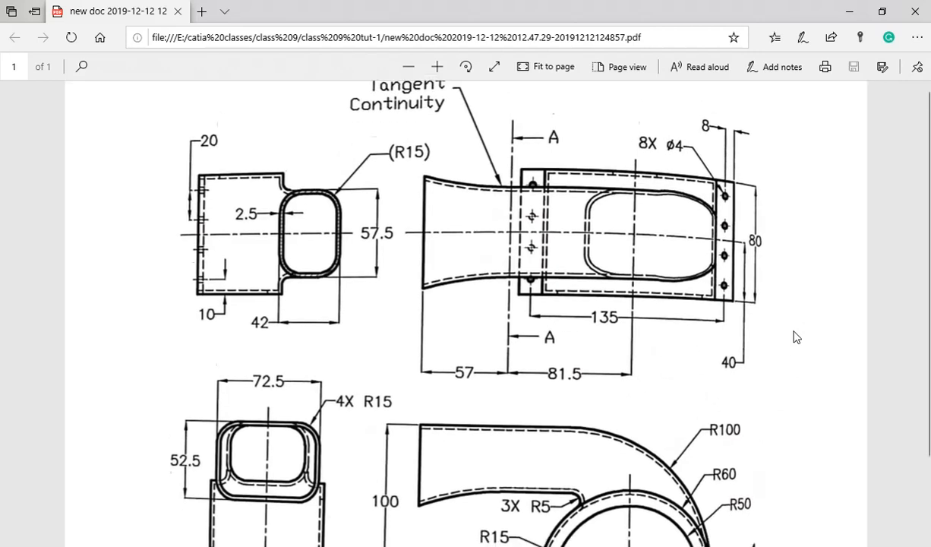
scroll(795, 336, "down", 3)
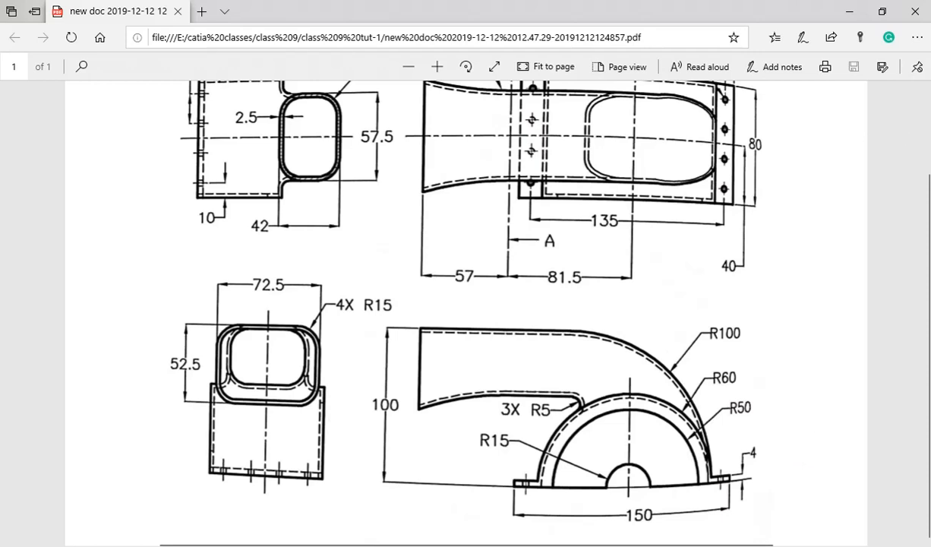
right_click(930, 214)
left_click(930, 239)
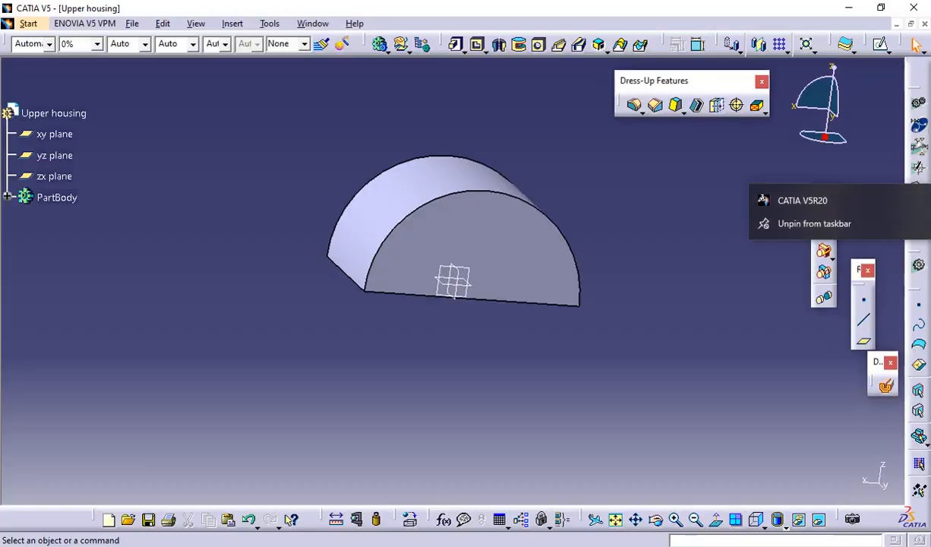
Start a sketch on the zx plane through the middle of the semicircular pad
middle_click_drag(587, 272, 509, 302)
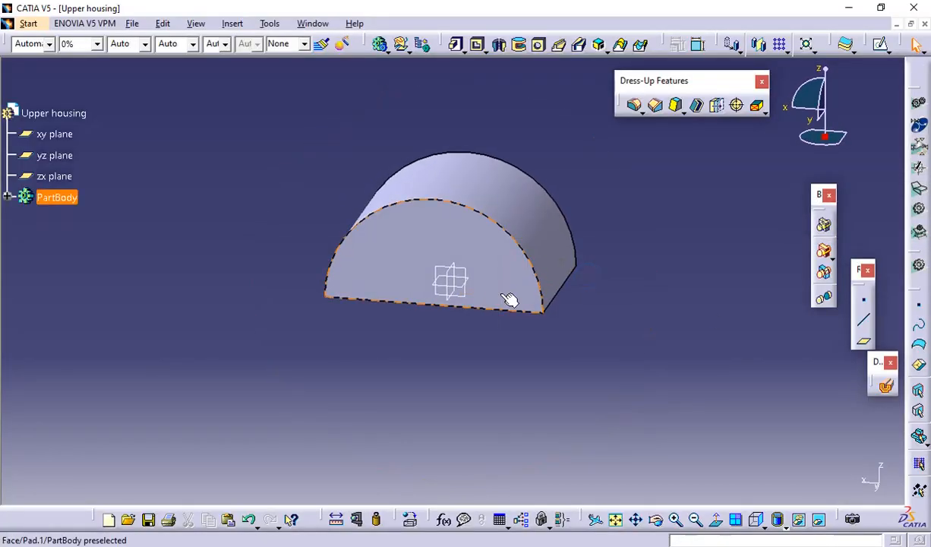
left_click(465, 297)
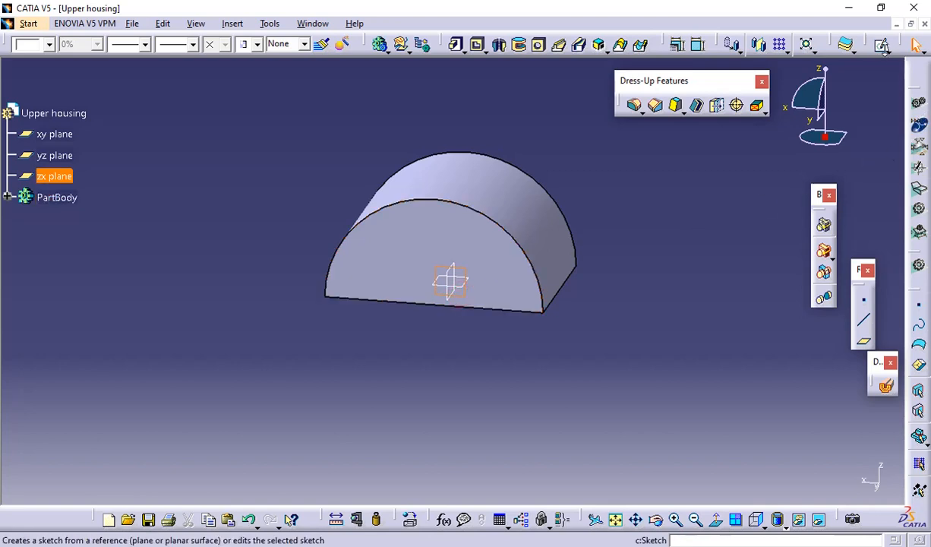
left_click(882, 44)
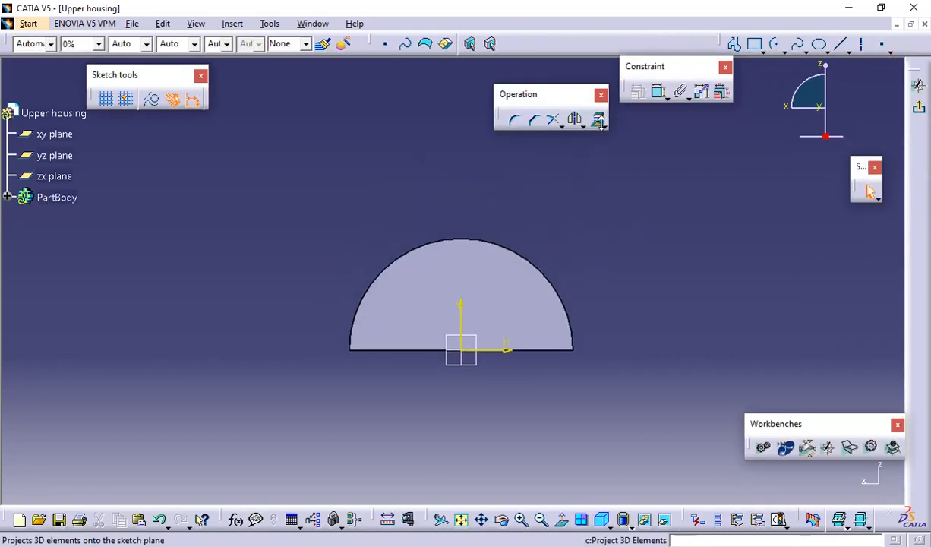
Try to intersect the pad's front arc edge with the sketch plane using Intersect 3D Elements
left_click(600, 125)
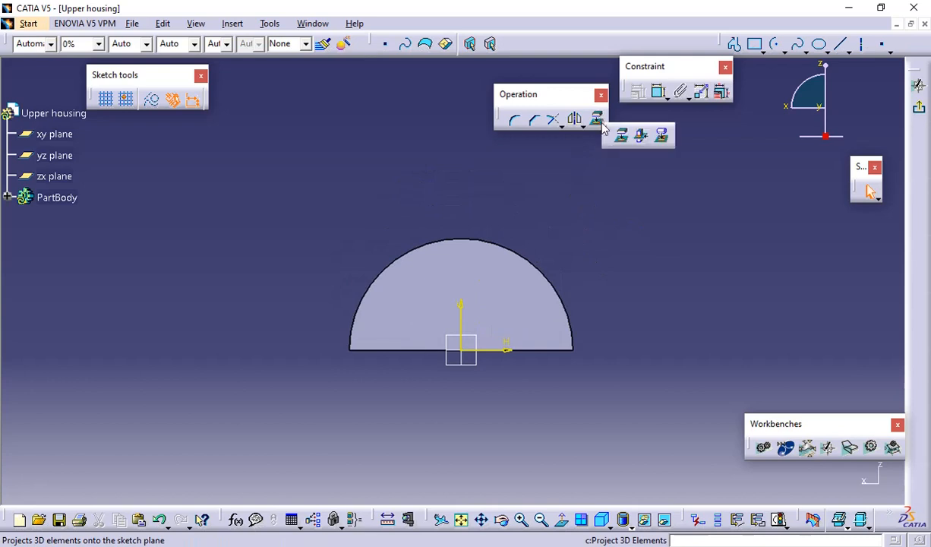
left_click(646, 140)
middle_click_drag(496, 244, 475, 304)
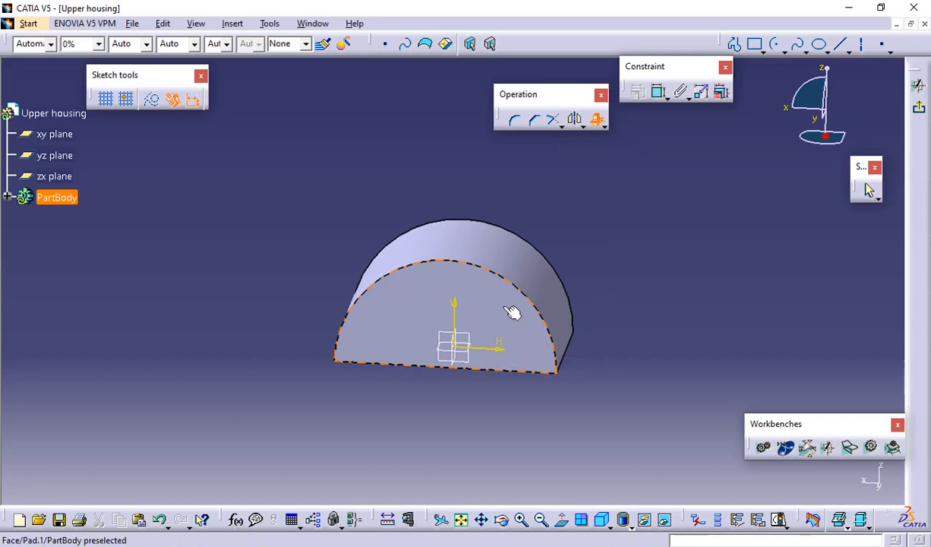
left_click(493, 274)
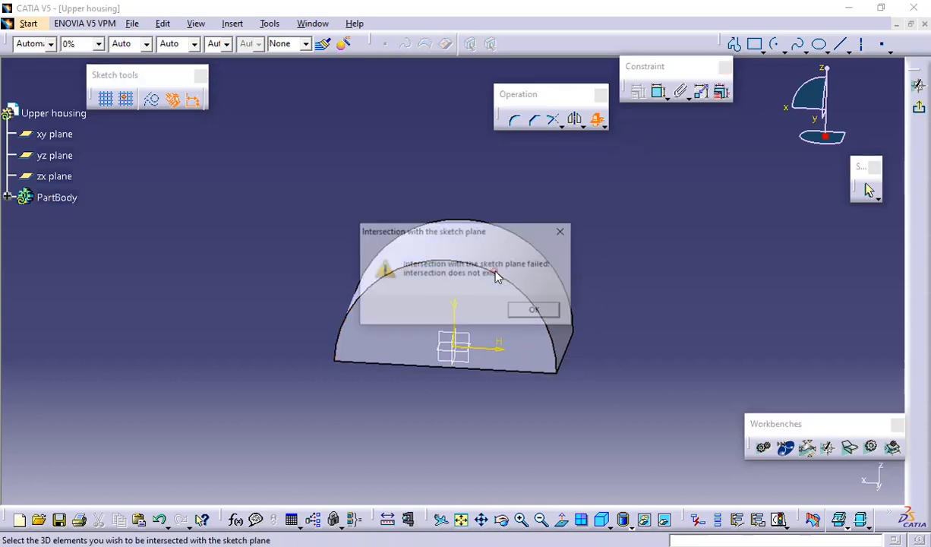
left_click(563, 230)
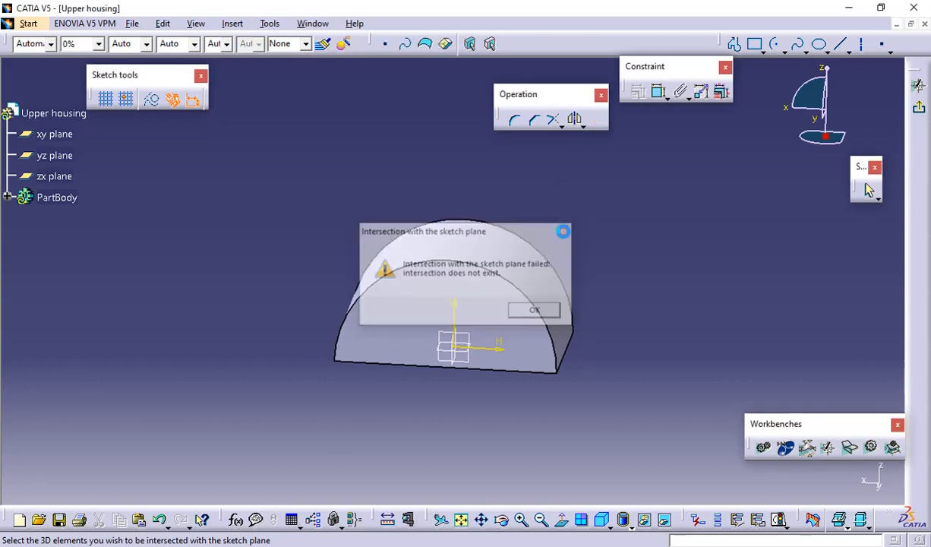
Project the pad's front arc edge onto the sketch plane, convert it to a construction element, and restore the view normal to the sketch
left_click(603, 124)
left_click(623, 136)
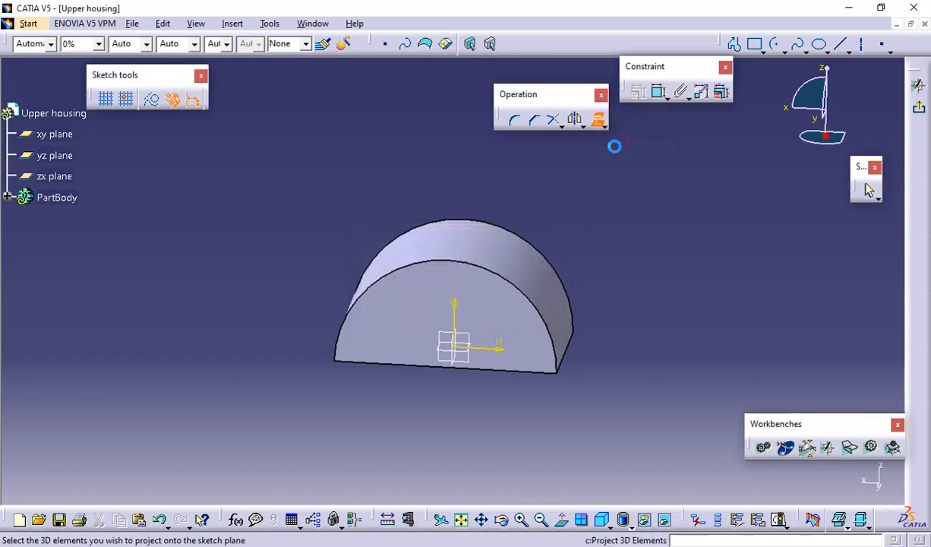
left_click(524, 296)
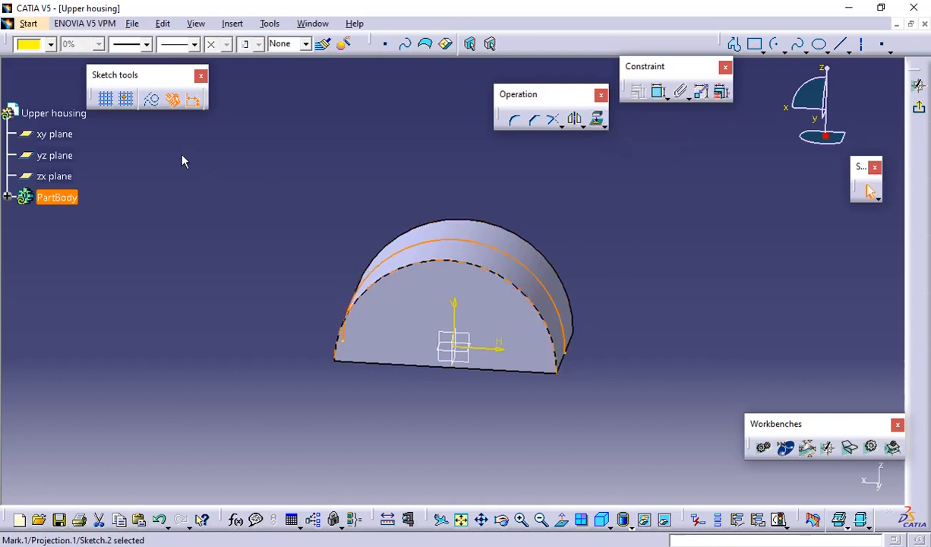
left_click(150, 103)
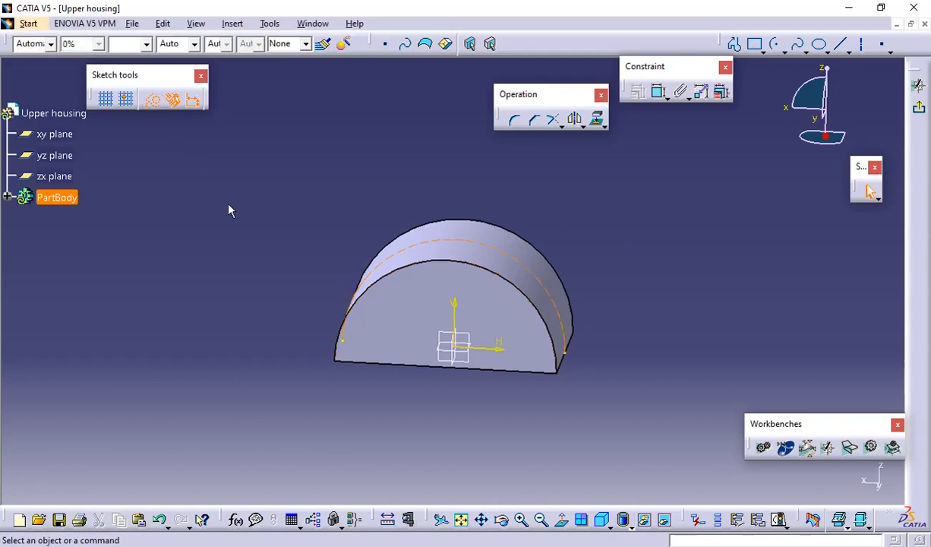
left_click(562, 519)
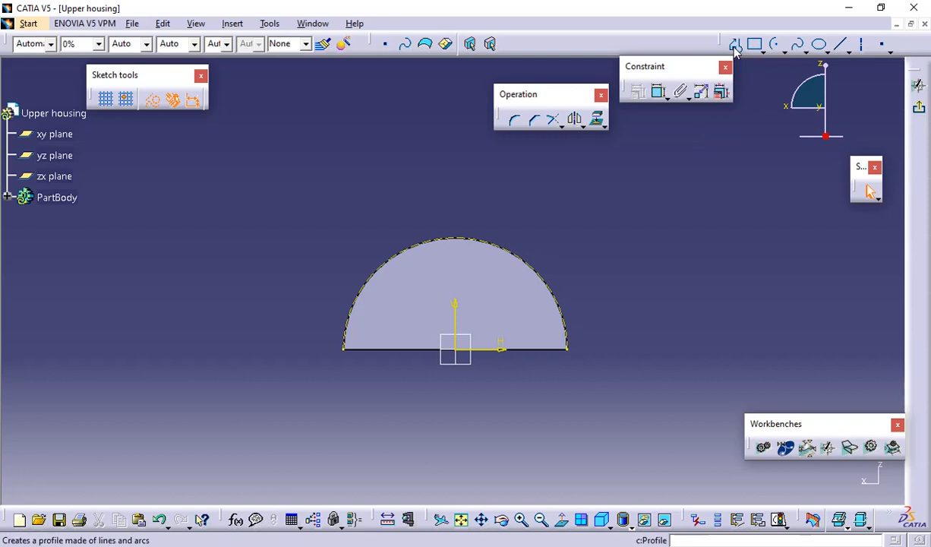
Examine the PDF drawing's top and front views for the duct's straight length and R100 bend, and return to CATIA V5
left_click(786, 52)
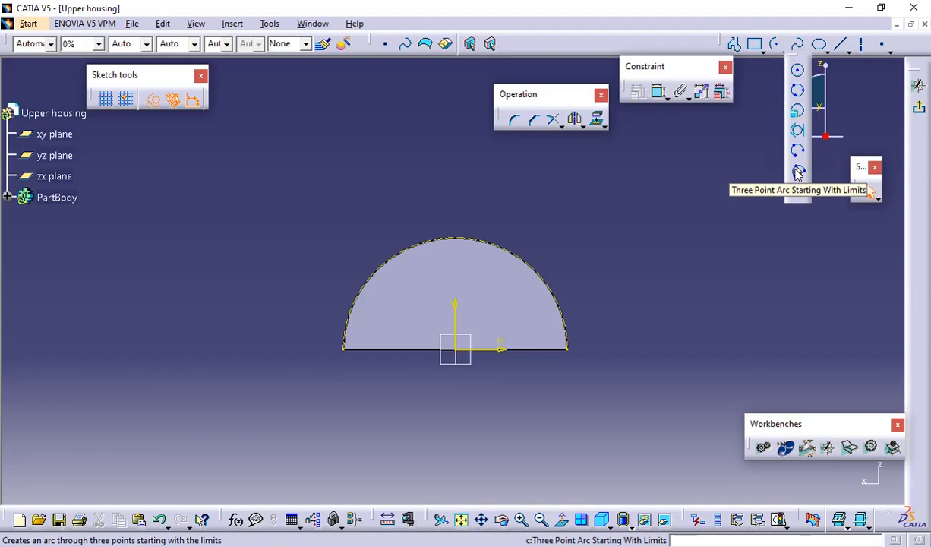
key("alt+Tab")
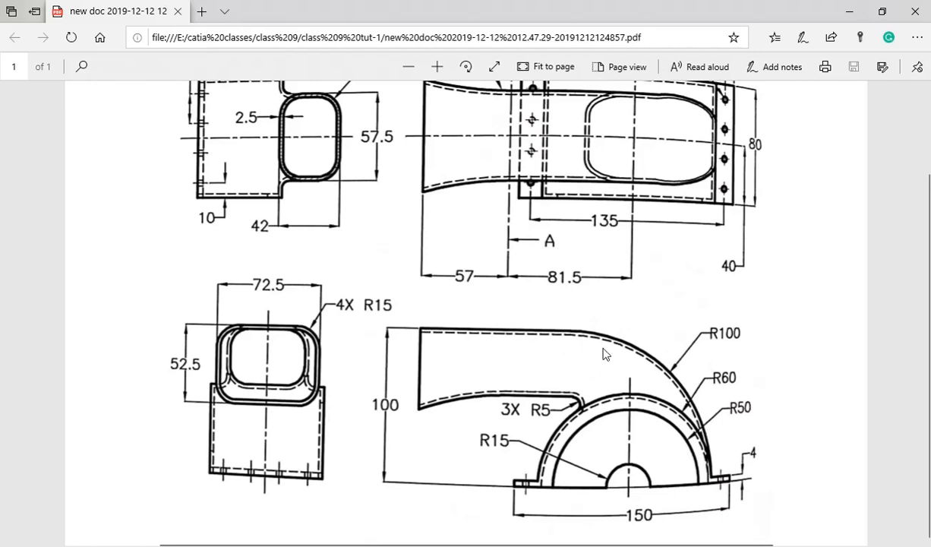
scroll(589, 338, "up", 3)
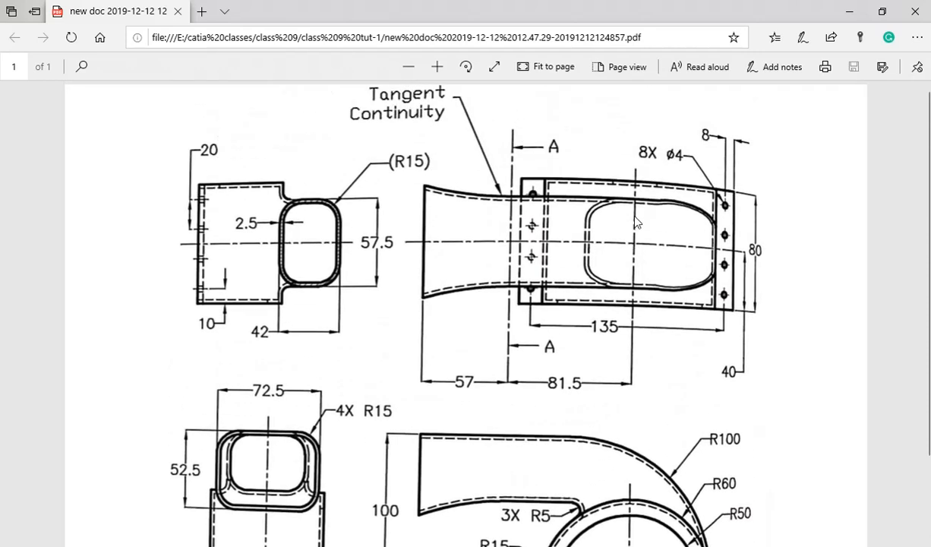
scroll(622, 220, "down", 2)
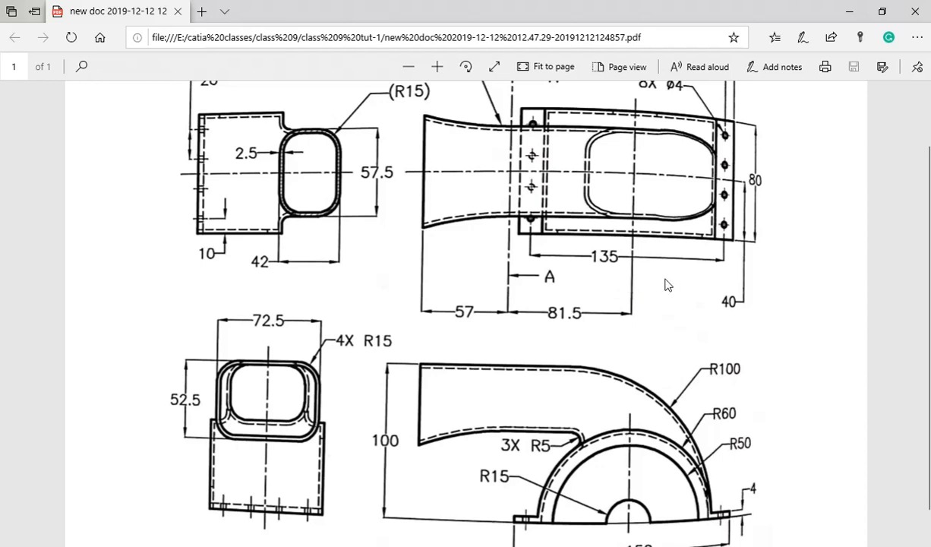
scroll(635, 319, "down", 1)
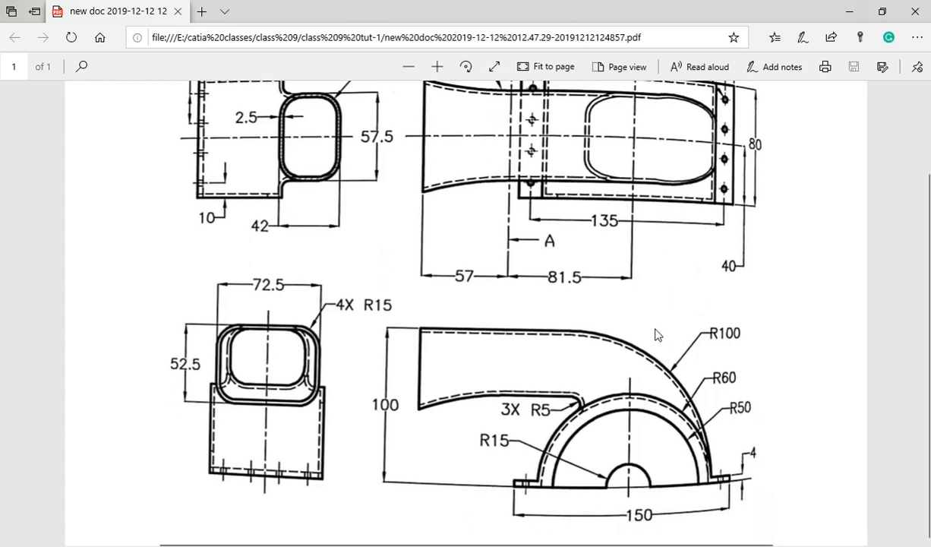
scroll(658, 335, "up", 2)
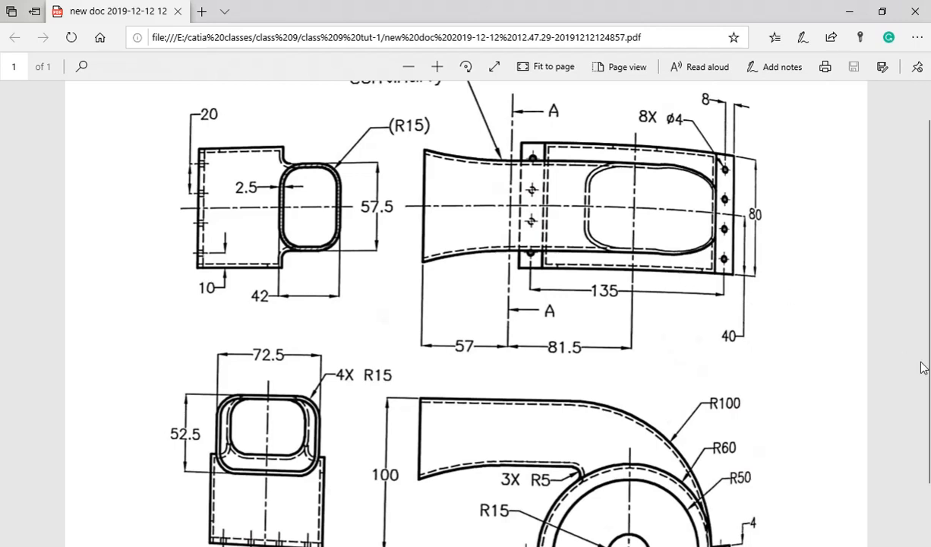
key("alt+Tab")
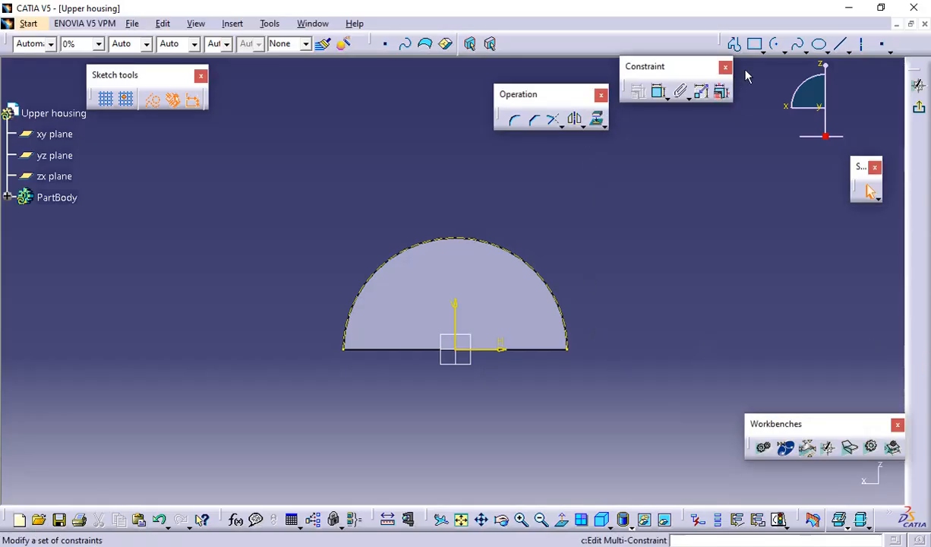
Try sketching a horizontal line about 67 mm long, 100 mm above the base, continued by a tangent arc to the pad's base corner
left_click(735, 45)
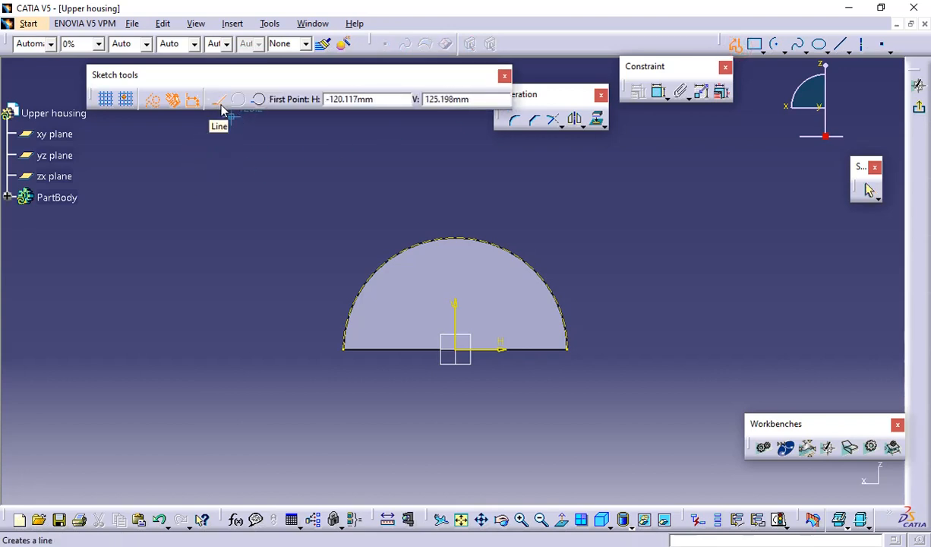
left_click(308, 165)
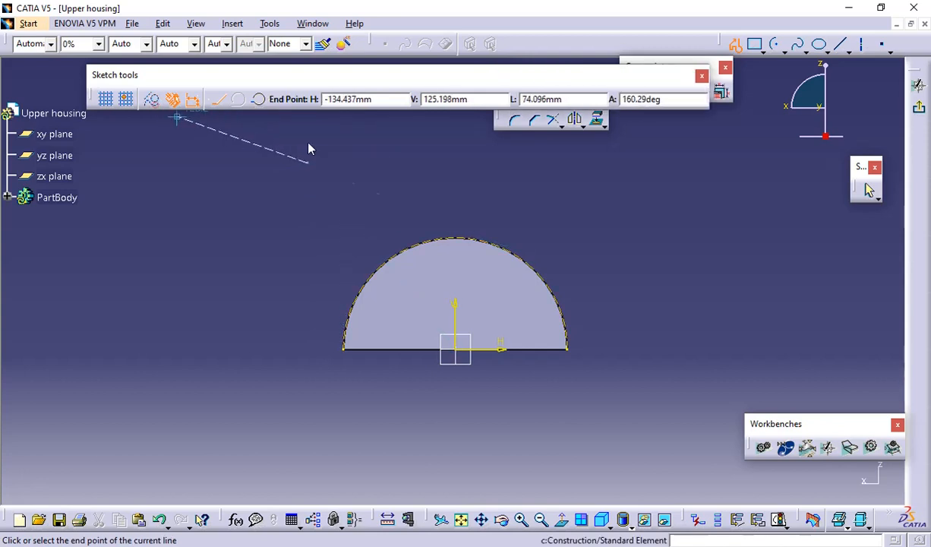
left_click(433, 164)
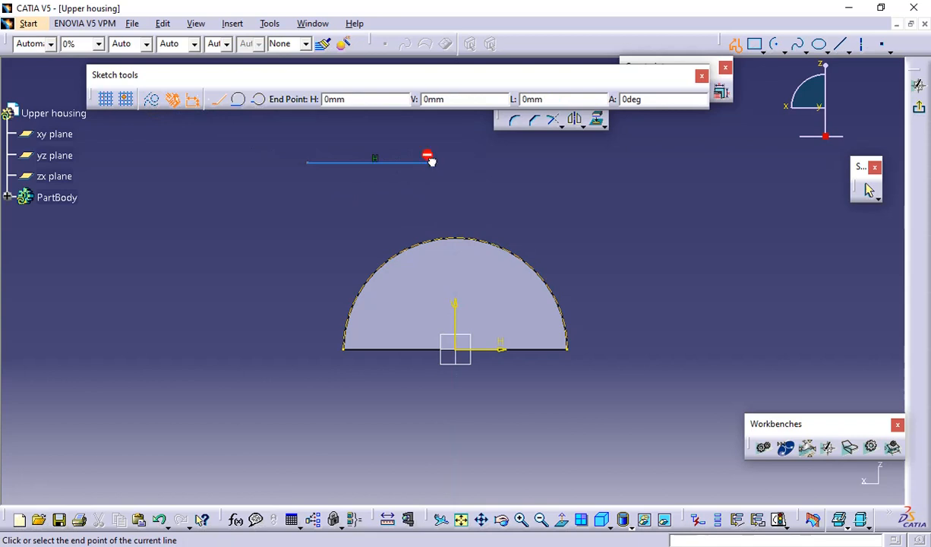
left_click(237, 100)
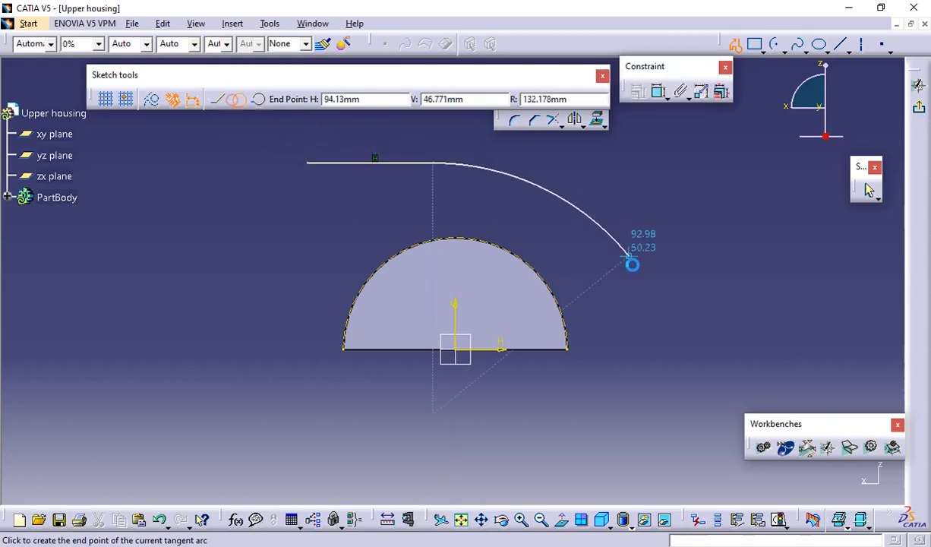
left_click(574, 351)
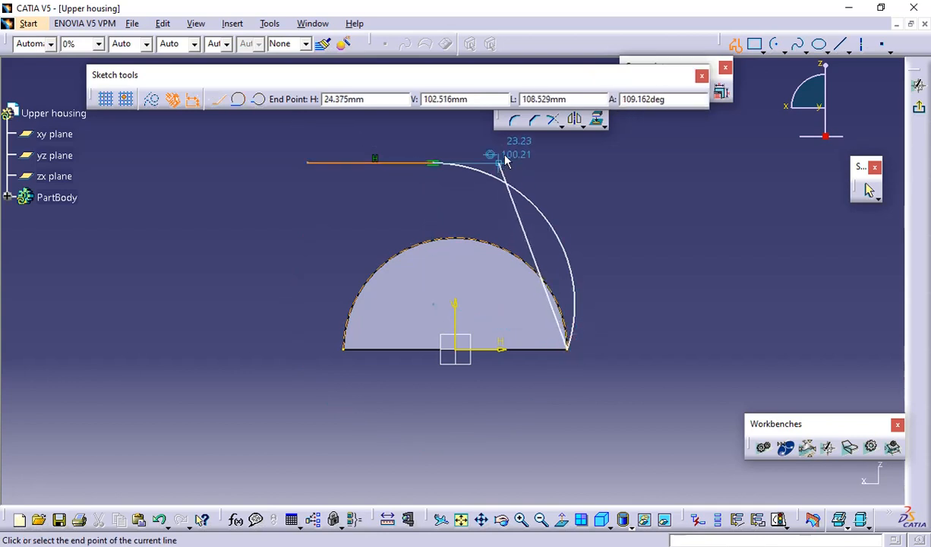
left_click(736, 44)
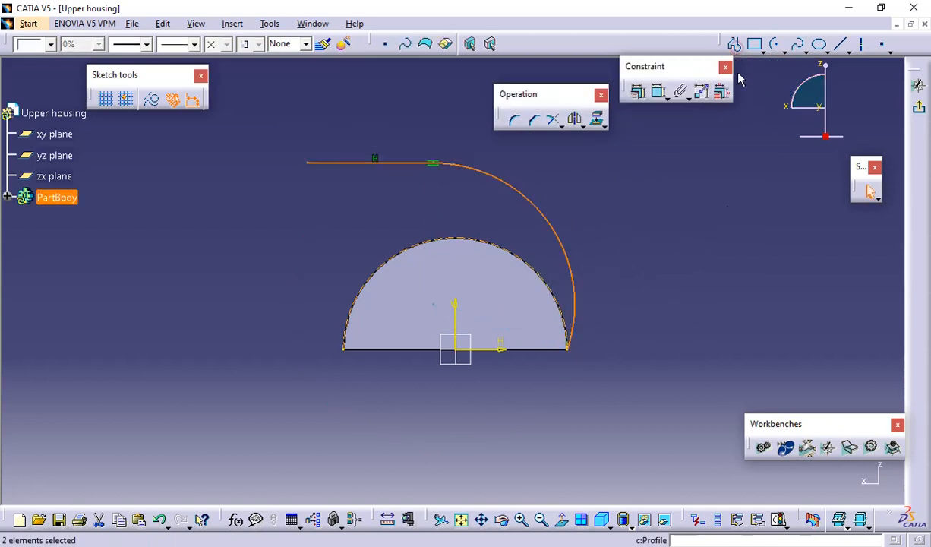
Try to constrain the new arc tangent to the projected semicircular arc
left_click(658, 92)
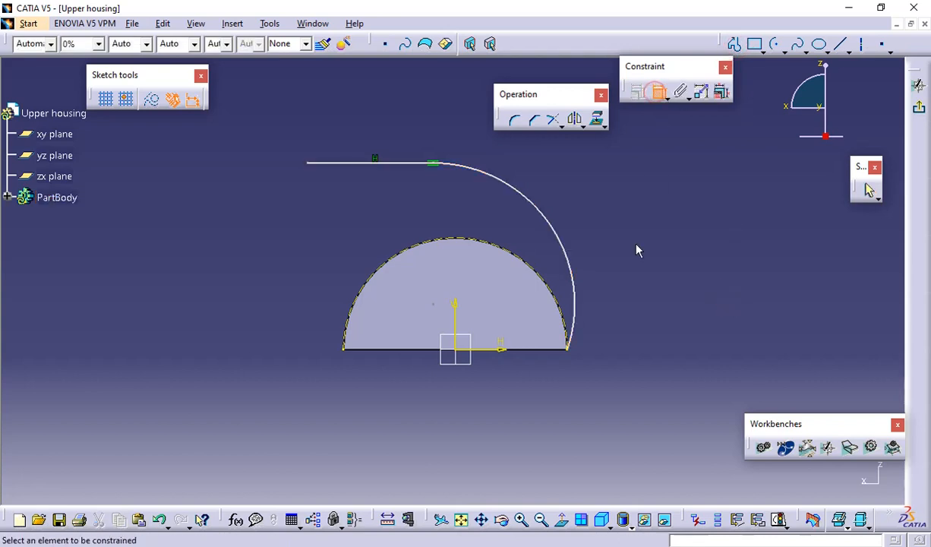
left_click(577, 343)
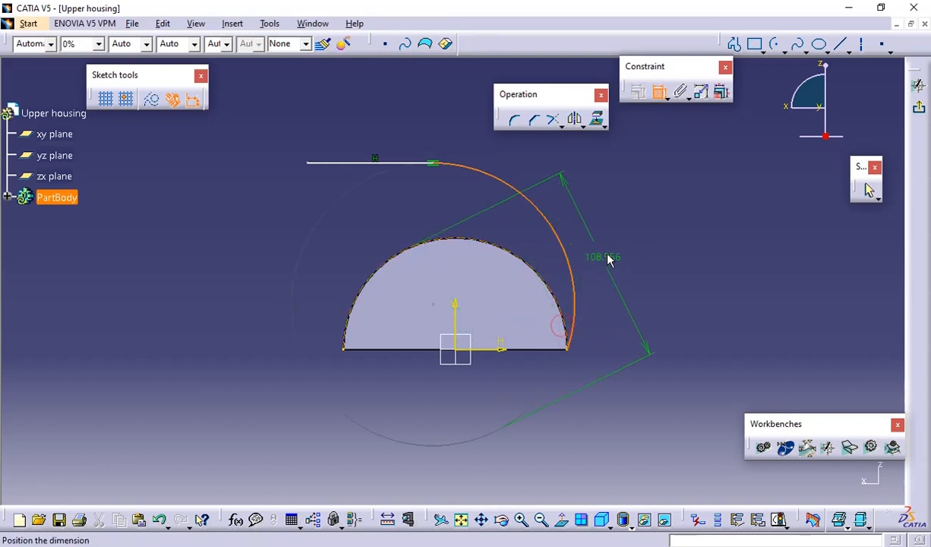
right_click(615, 244)
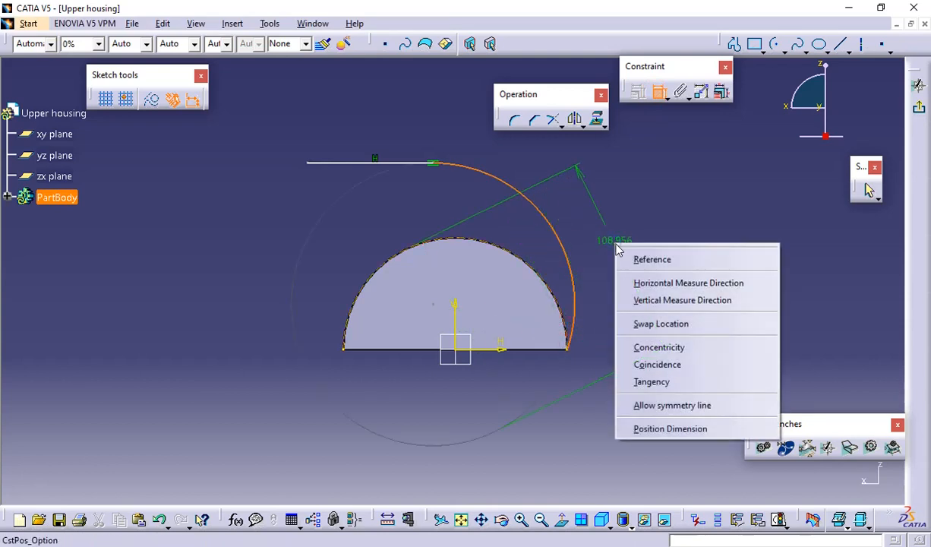
left_click(651, 381)
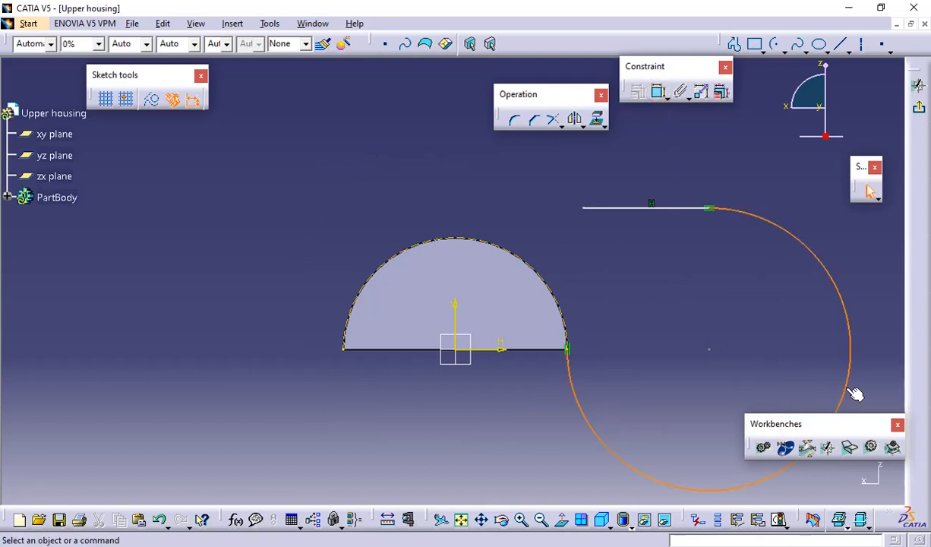
Try to reposition the tangent arc and its line over the semicircular pad by moving the sketch geometry
left_click_drag(851, 393, 579, 251)
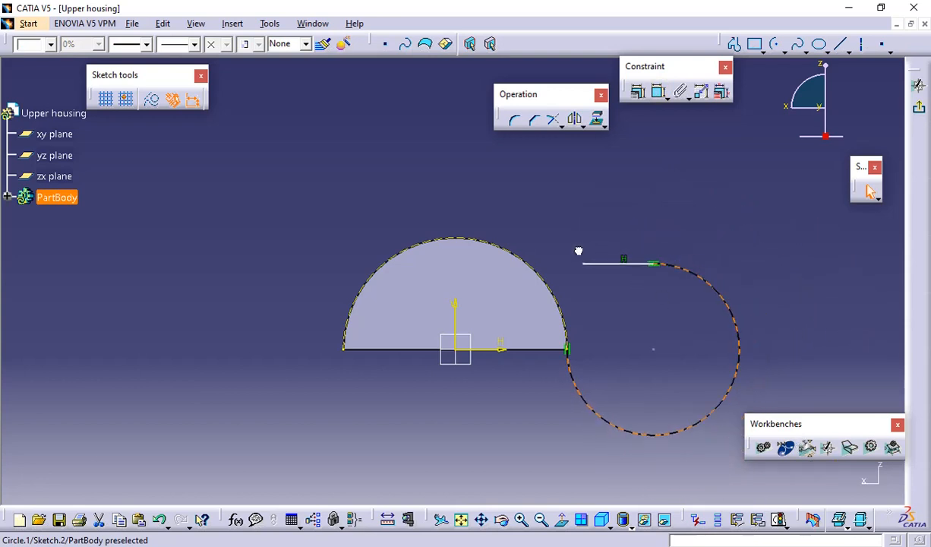
left_click_drag(396, 227, 365, 228)
left_click_drag(666, 435, 319, 239)
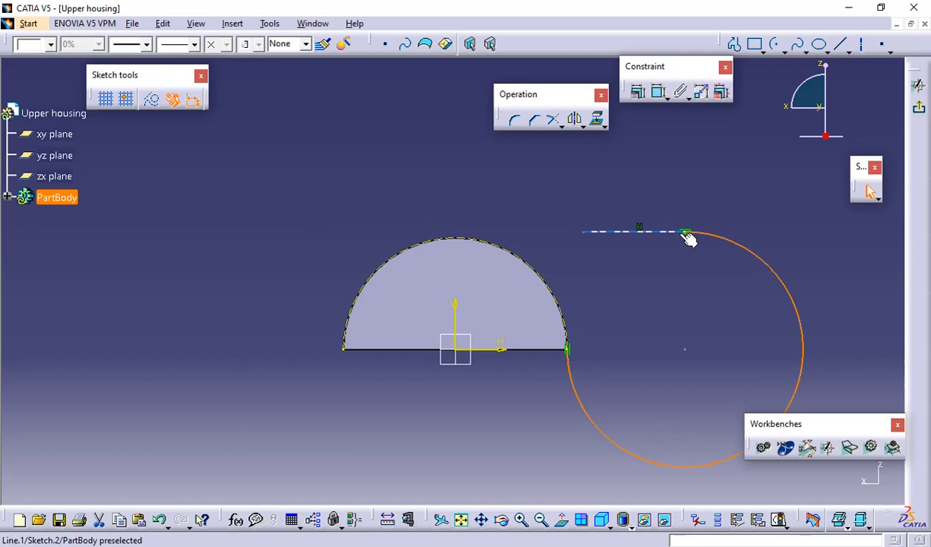
left_click_drag(688, 234, 644, 209)
left_click_drag(842, 379, 572, 326)
mouse_move(619, 440)
left_mouse_down()
mouse_move(588, 328)
mouse_move(586, 437)
mouse_move(612, 353)
mouse_move(490, 258)
mouse_move(603, 439)
left_mouse_up()
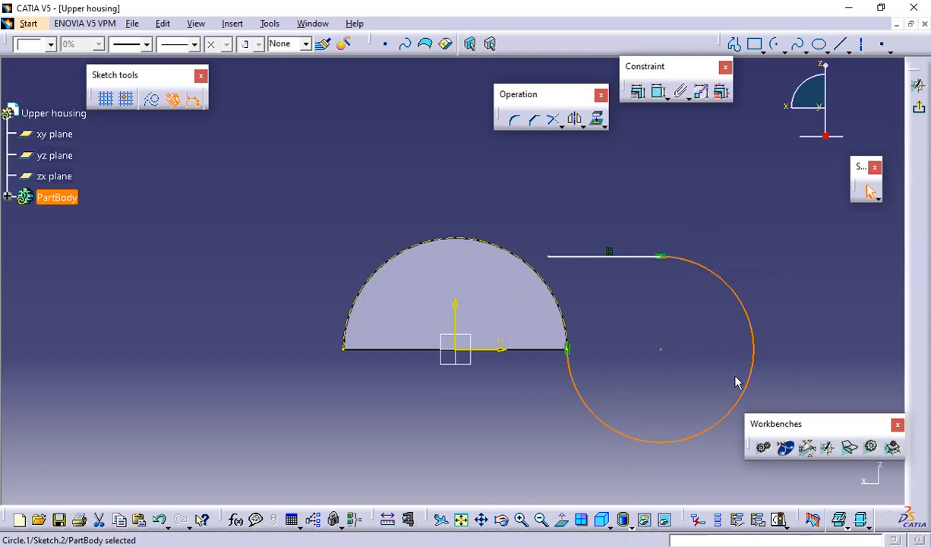
Delete the misplaced arc and the horizontal line attached to it
key("Delete")
left_click(633, 256)
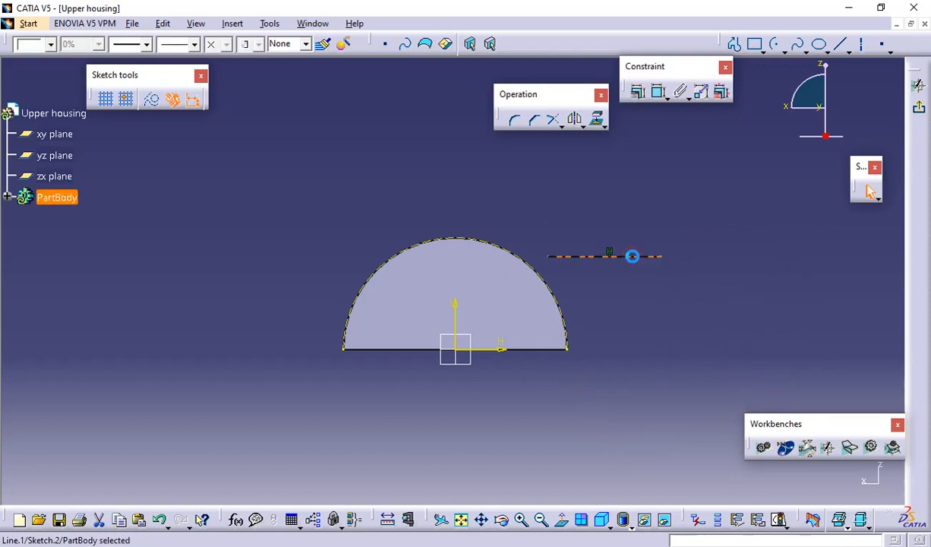
key("Delete")
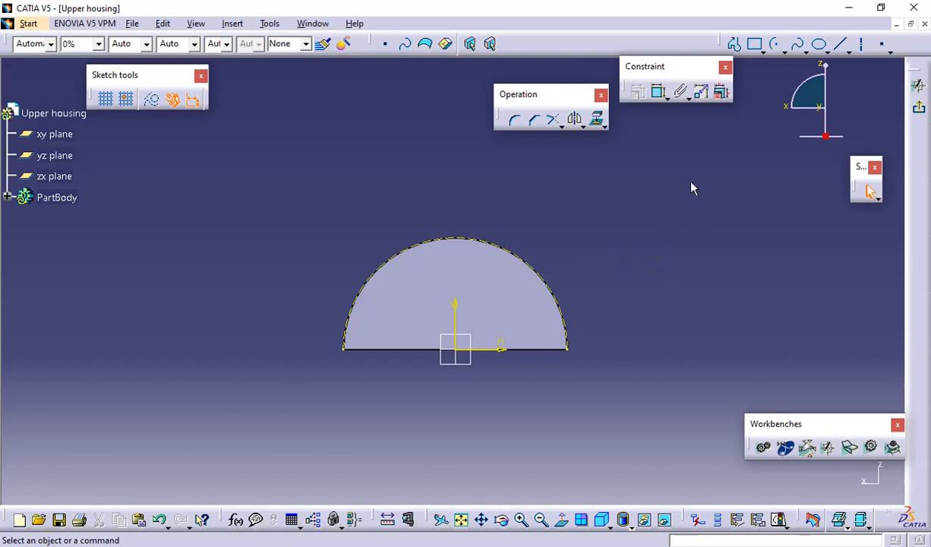
Sketch a quarter arc of about 89 mm radius, centred on the pad's base line and starting at its right-hand corner
left_click(780, 46)
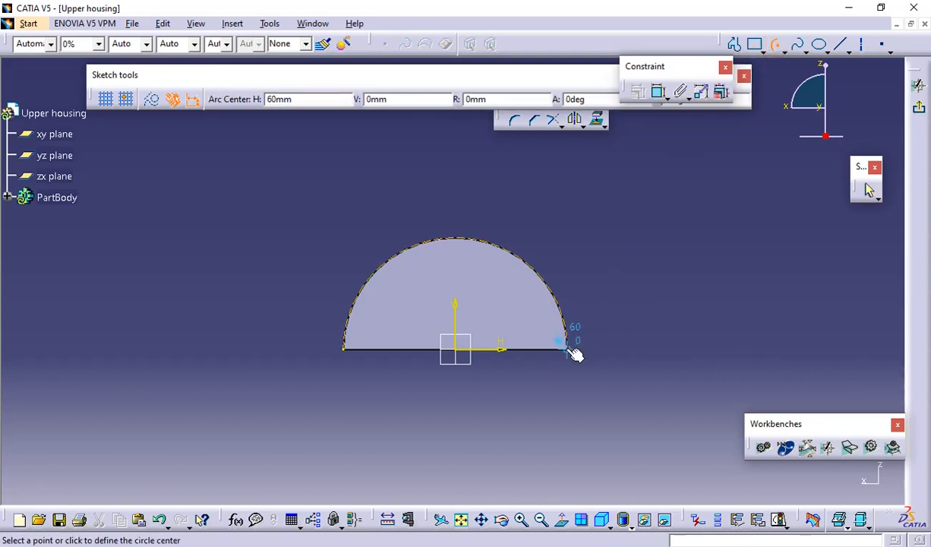
left_click(400, 350)
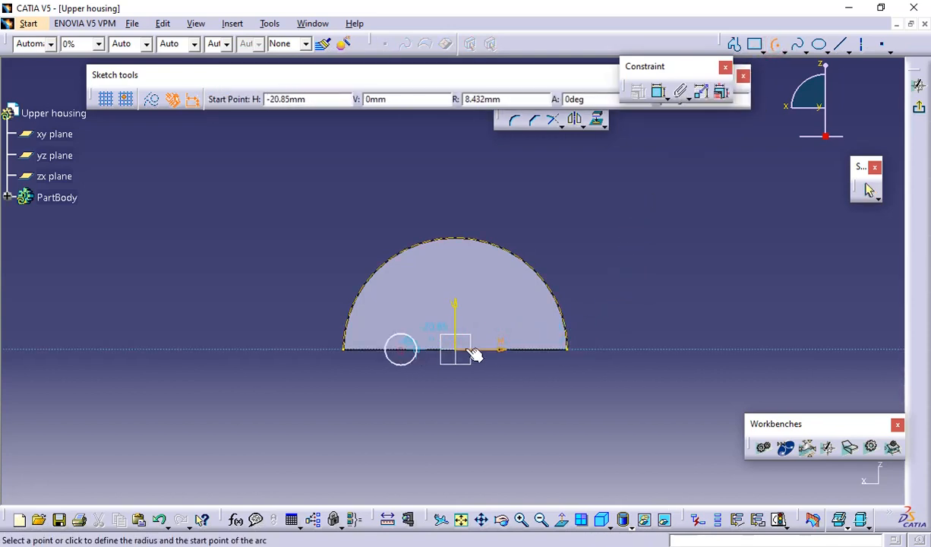
left_click(575, 354)
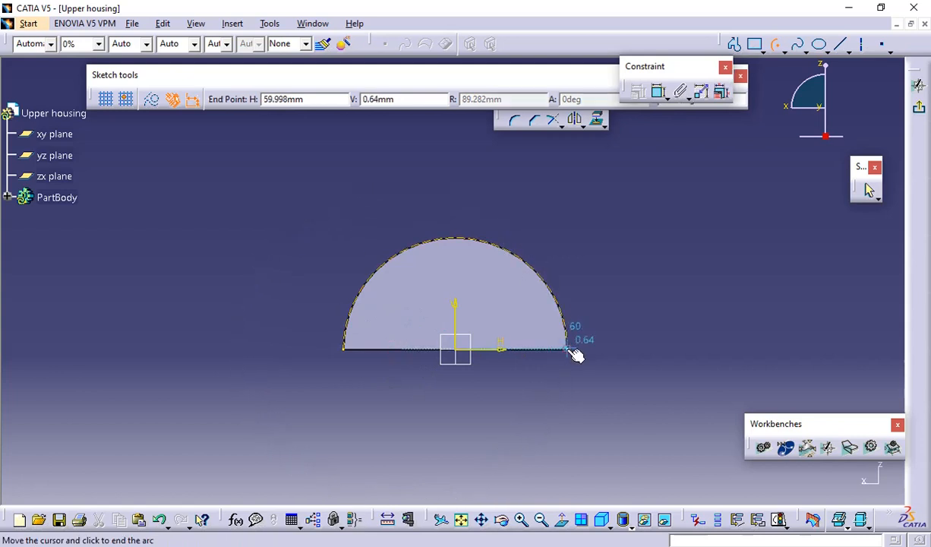
left_click(401, 182)
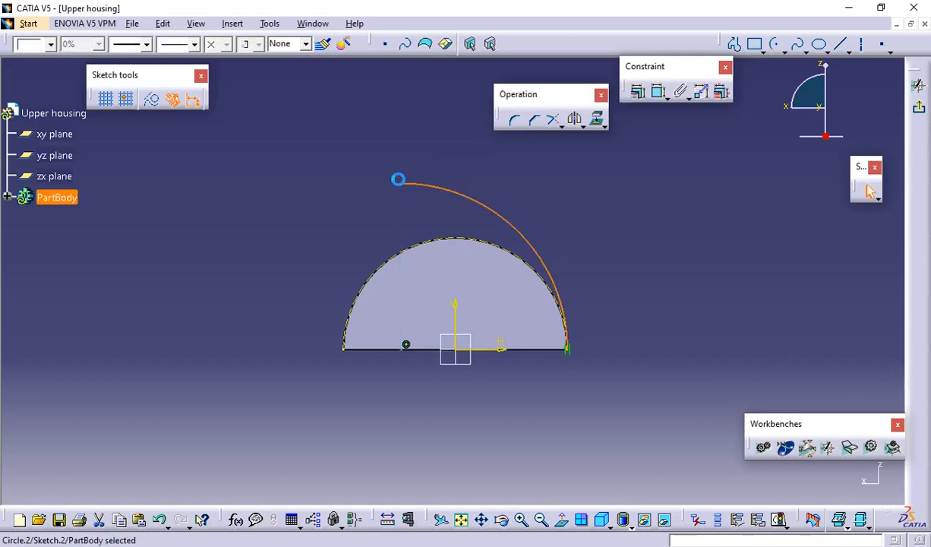
left_click(569, 176)
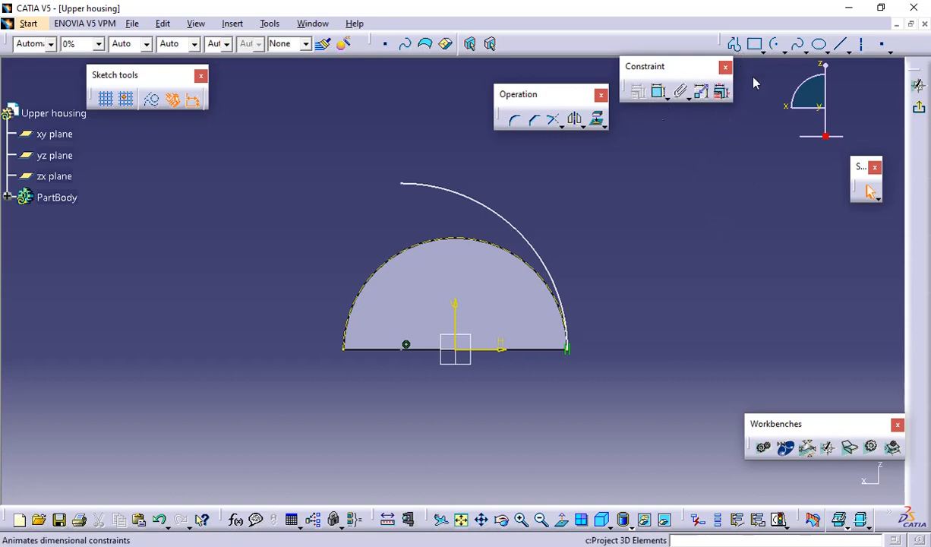
Sketch a straight line running horizontally outward from the quarter arc's upper end, tangent to the arc
left_click(839, 44)
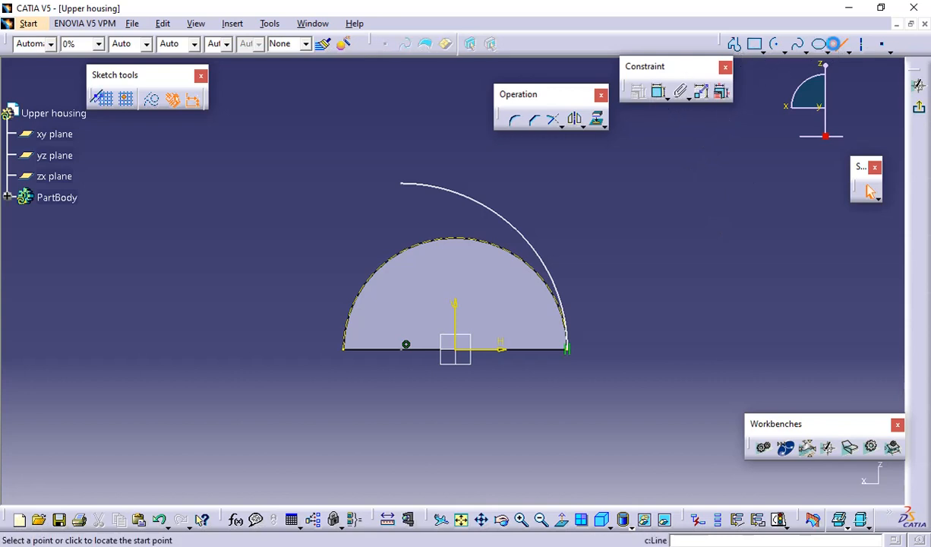
left_click(401, 183)
left_click(325, 182)
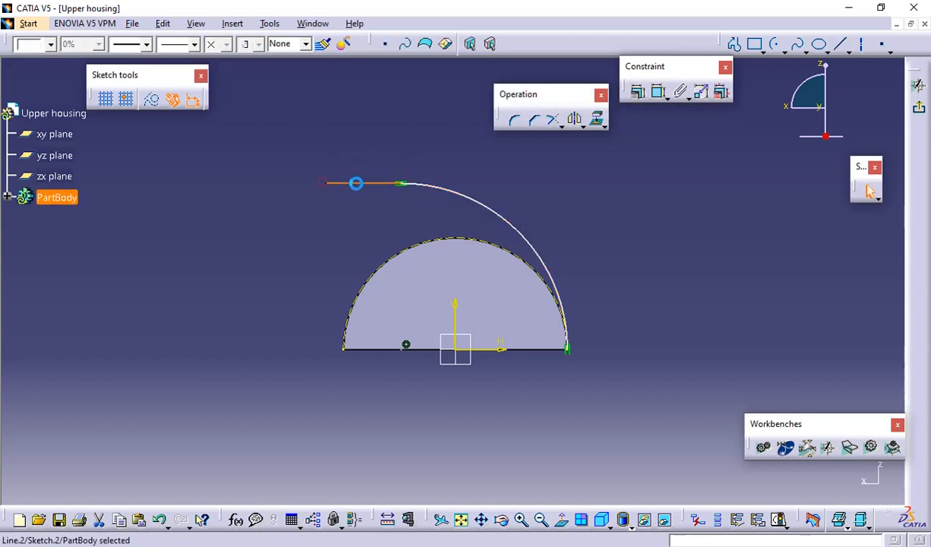
left_click(493, 174)
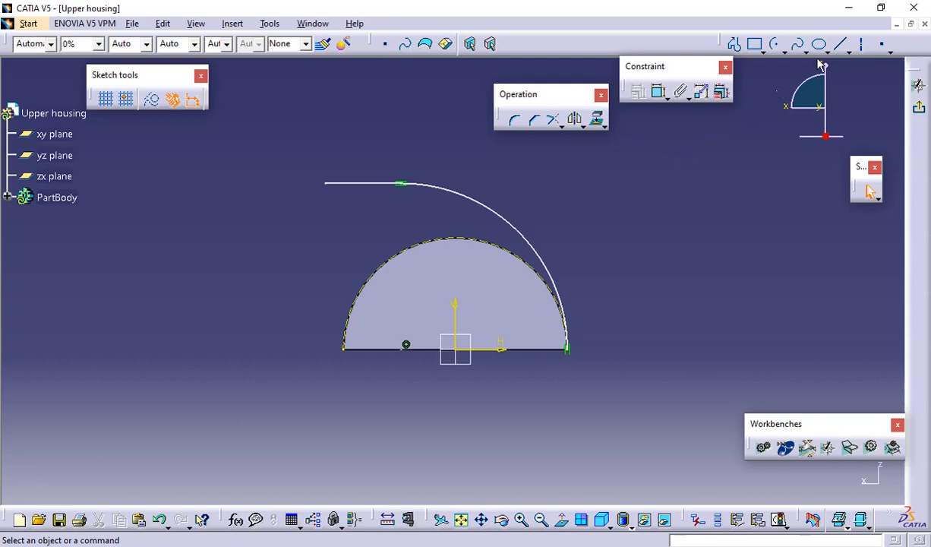
Constrain the straight line parallel to the pad's base edge and dimension the quarter arc's radius
left_click(660, 95)
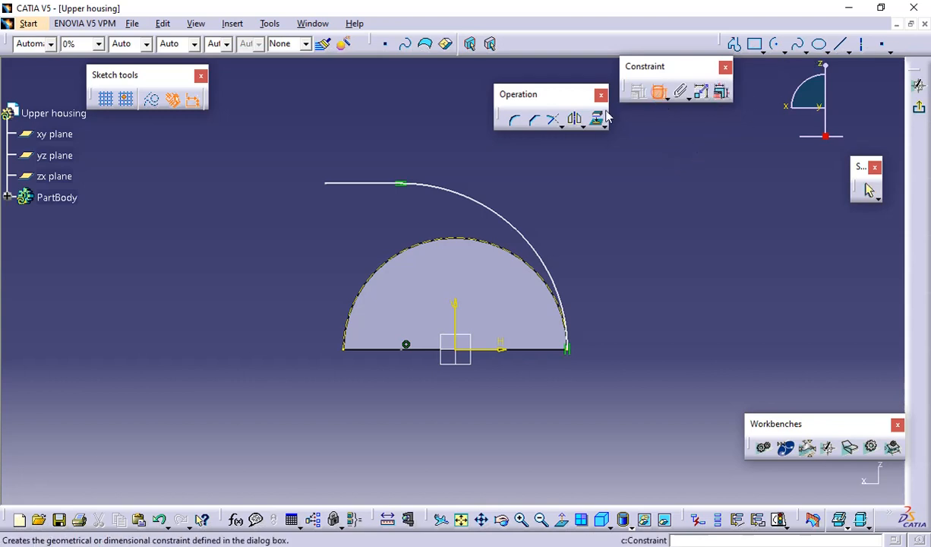
left_click(386, 349)
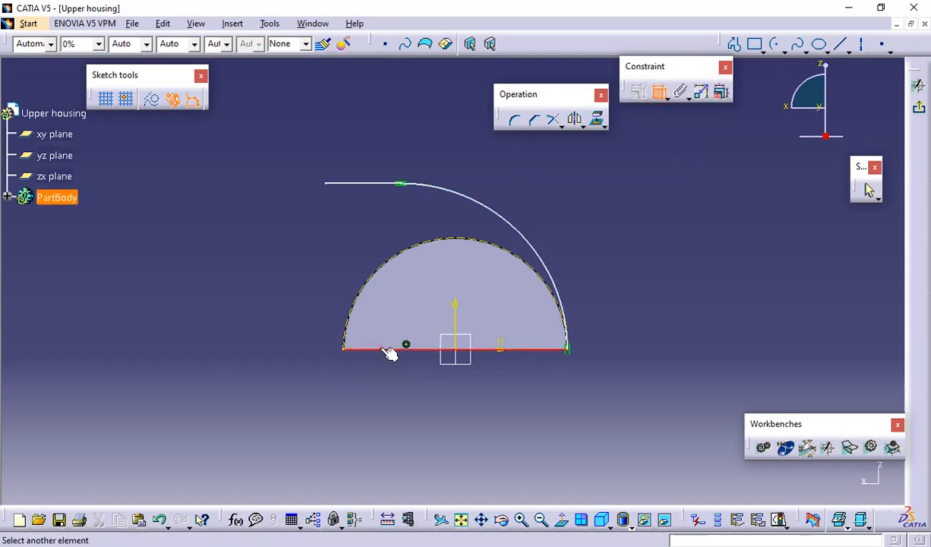
left_click(351, 183)
right_click(266, 230)
left_click(292, 305)
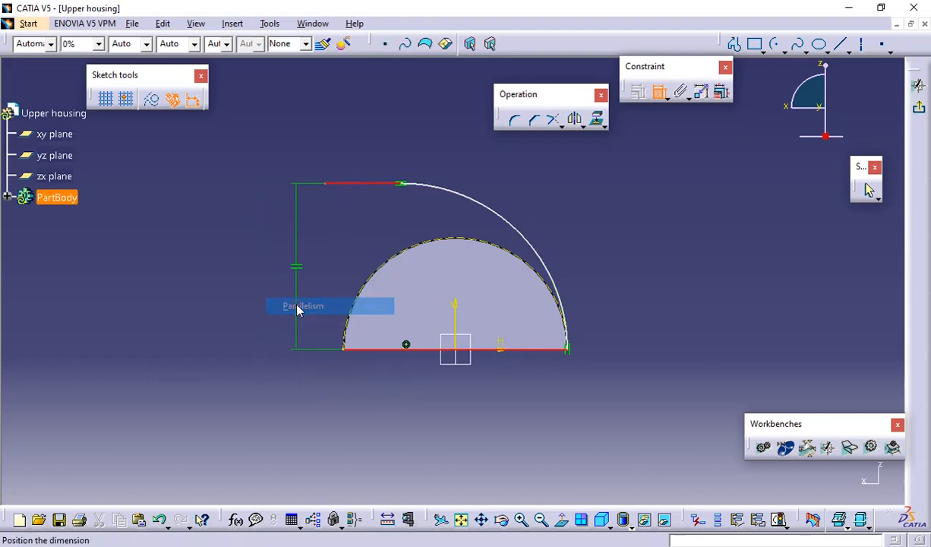
left_click(305, 327)
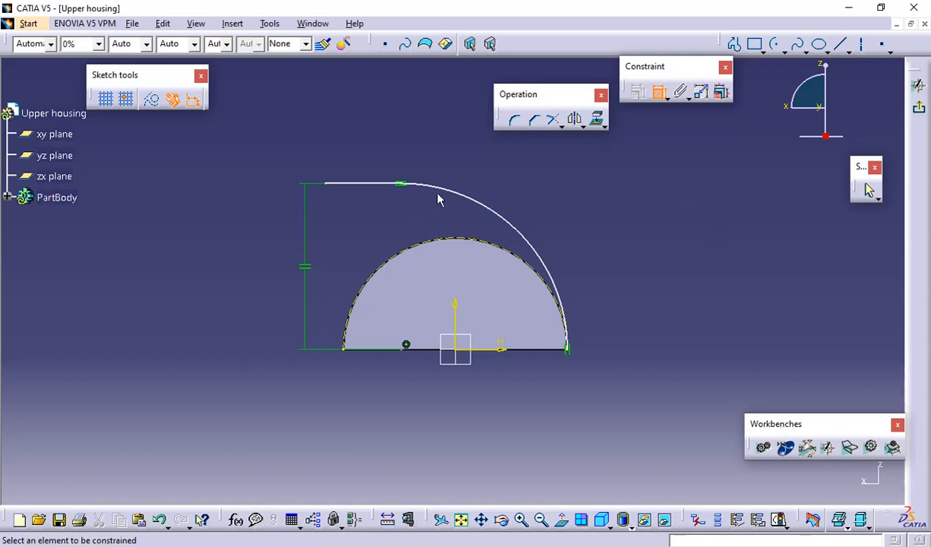
left_click(486, 206)
left_click(557, 203)
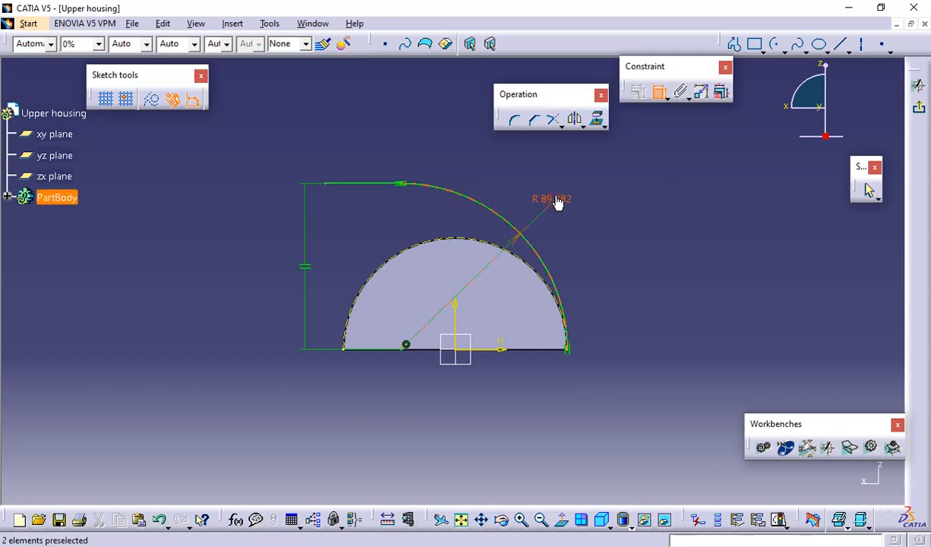
Set the quarter arc's radius to 100 mm
double_click(556, 194)
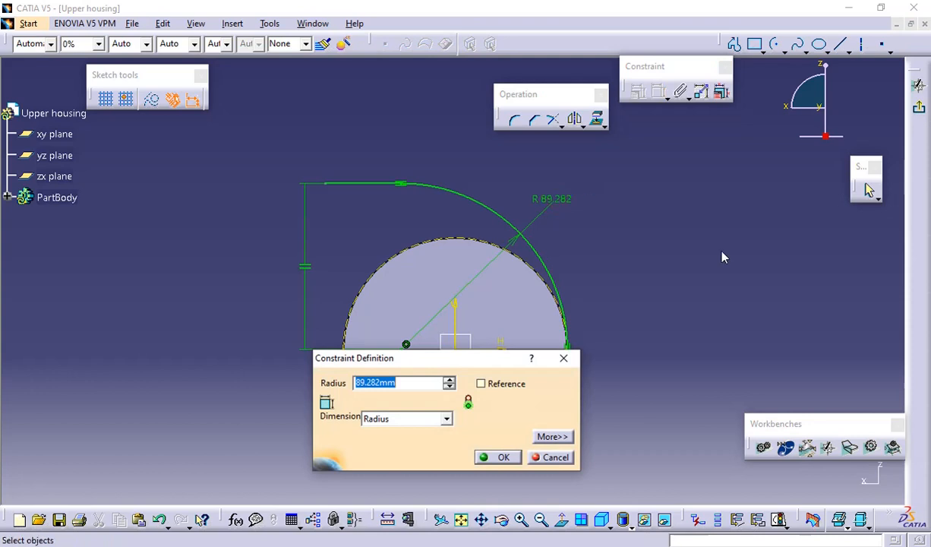
type("100")
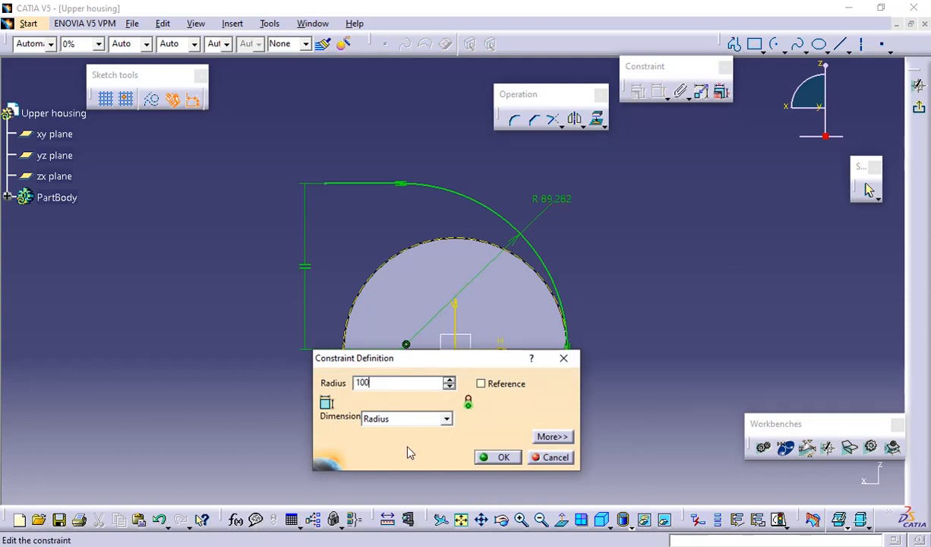
key("Return")
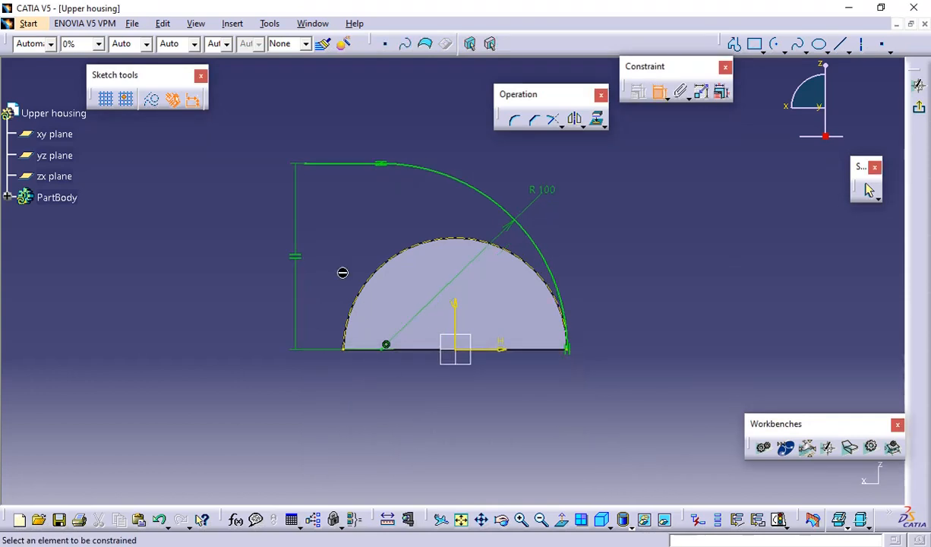
Dimension the length of the straight line extending from the quarter arc's upper end
left_click(337, 164)
left_click(329, 135)
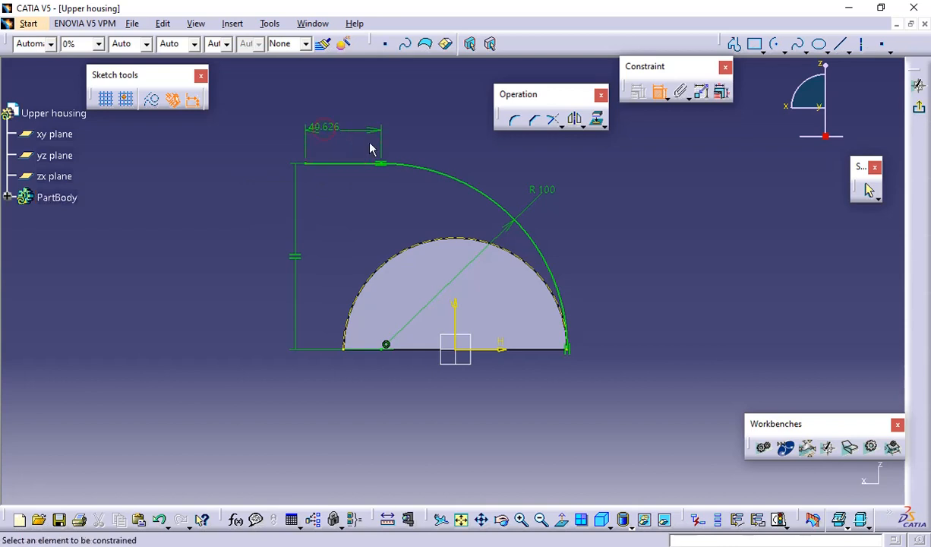
left_click(659, 91)
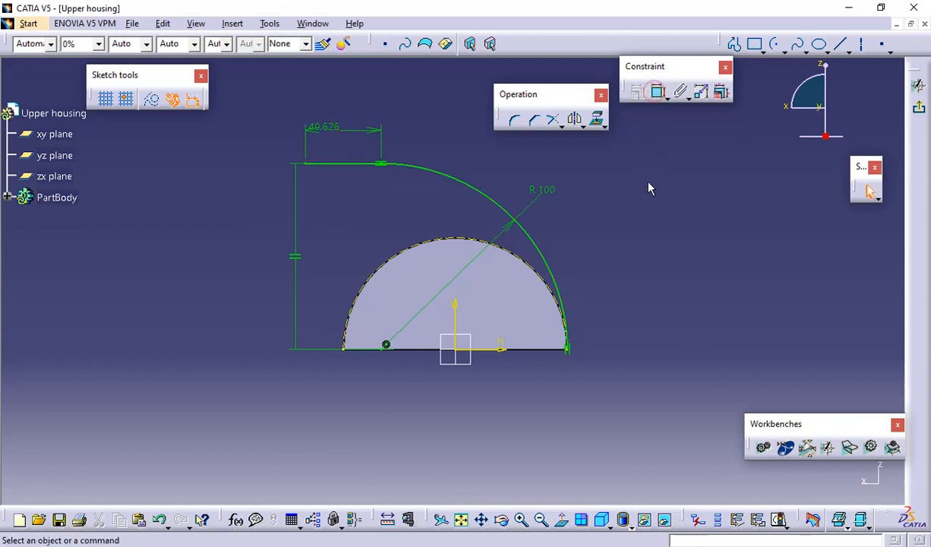
Check how the duct's straight portion is dimensioned in the PDF drawing, and delete the straight line's length dimension
left_click(324, 127)
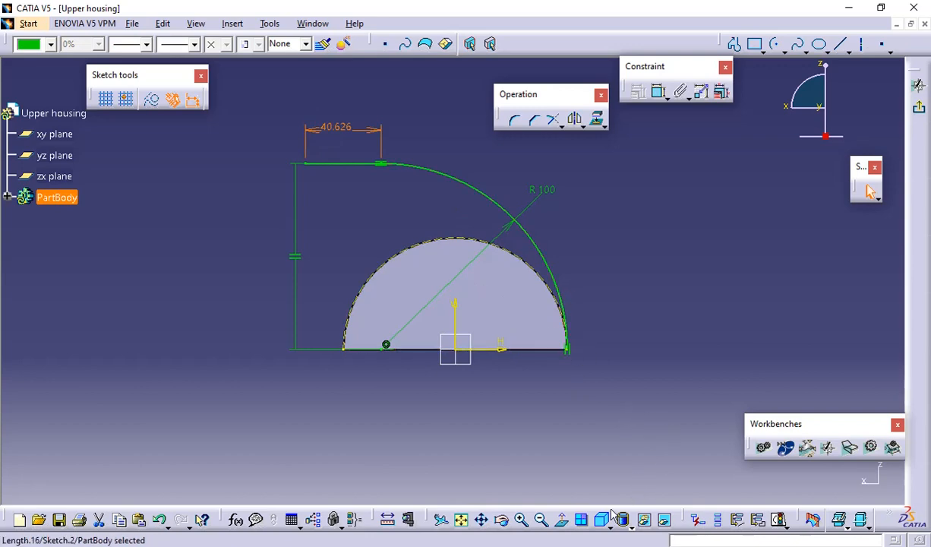
key("alt+Tab")
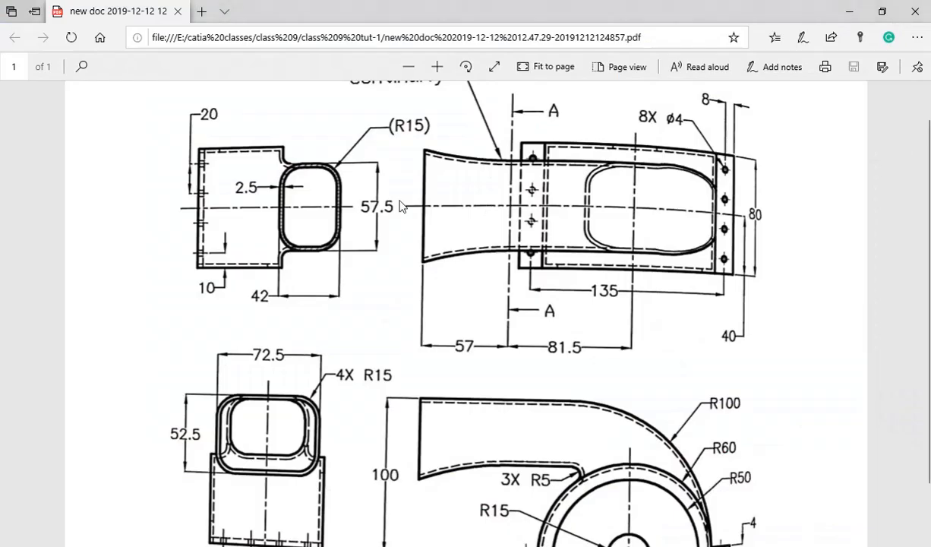
scroll(551, 243, "up", 1)
scroll(551, 243, "down", 3)
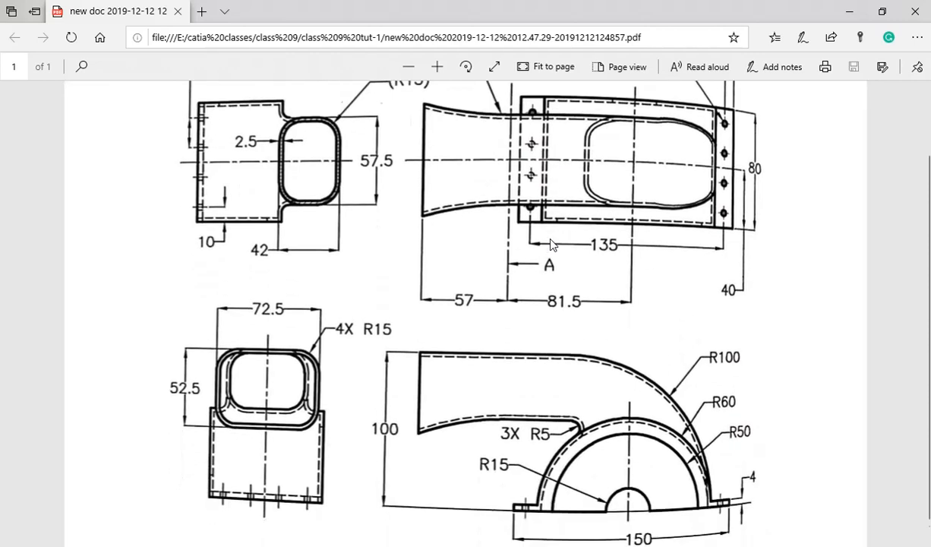
scroll(553, 244, "up", 2)
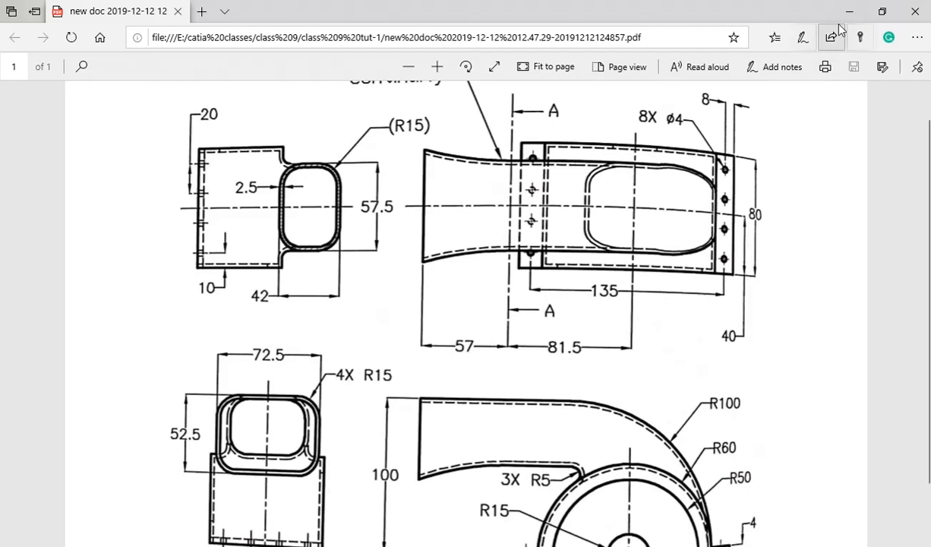
key("alt+Tab")
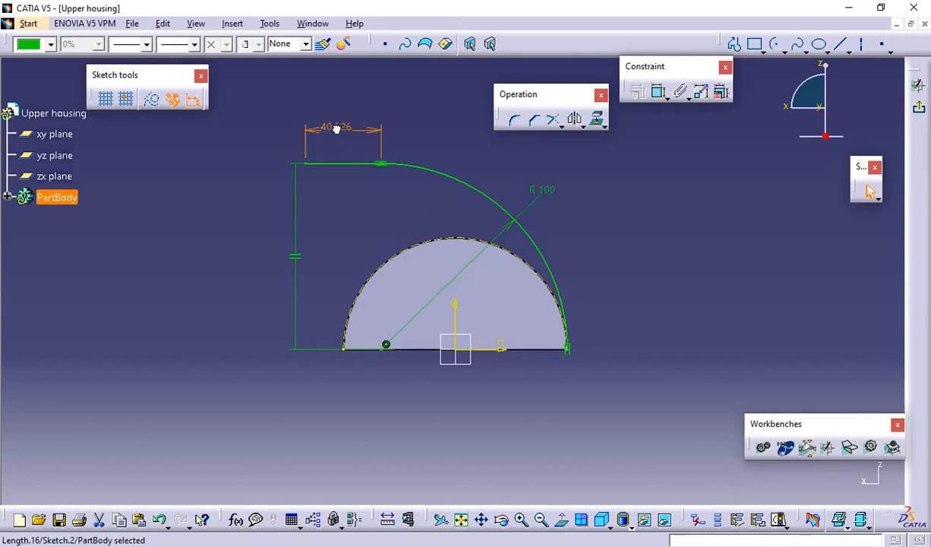
key("Delete")
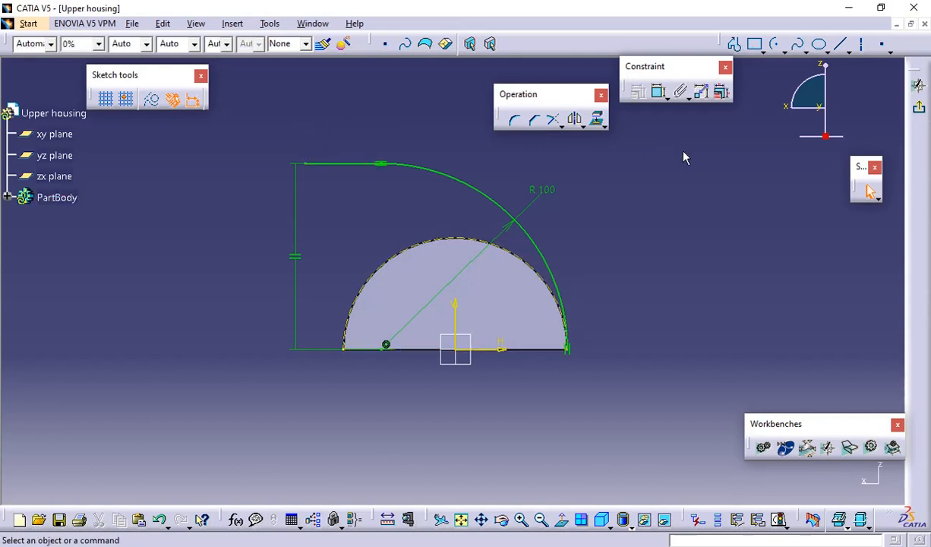
Dimension the straight line's free end from the sketch's vertical axis and set the distance to 81.5 mm
left_click(657, 91)
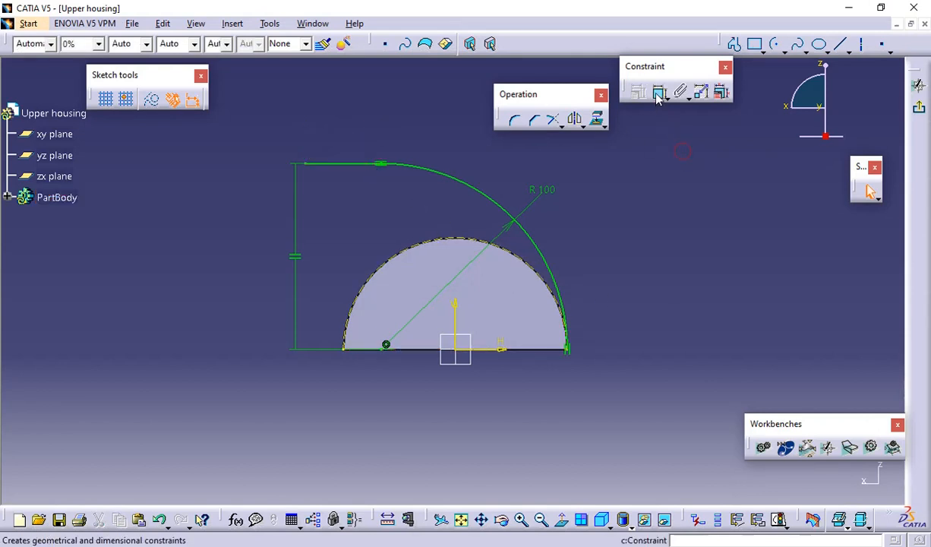
left_click(306, 164)
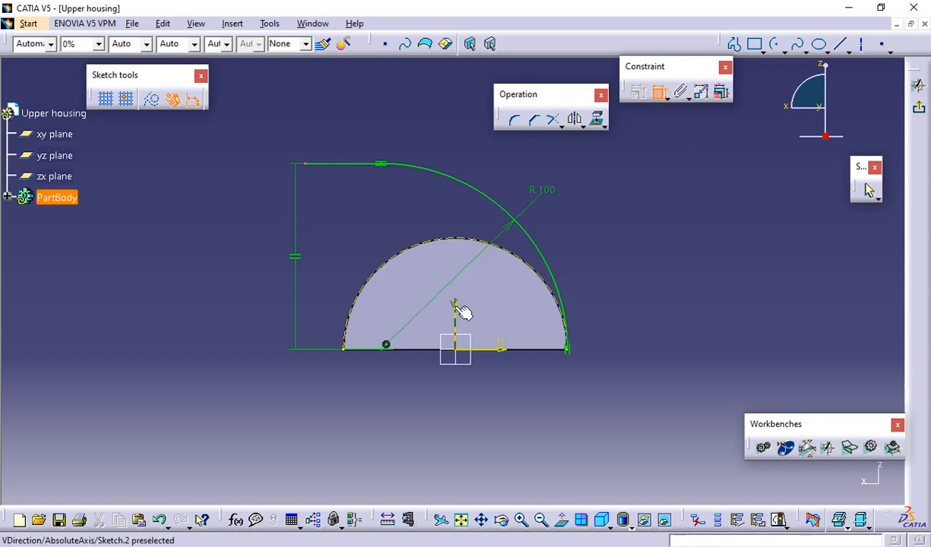
left_click(455, 310)
left_click(373, 133)
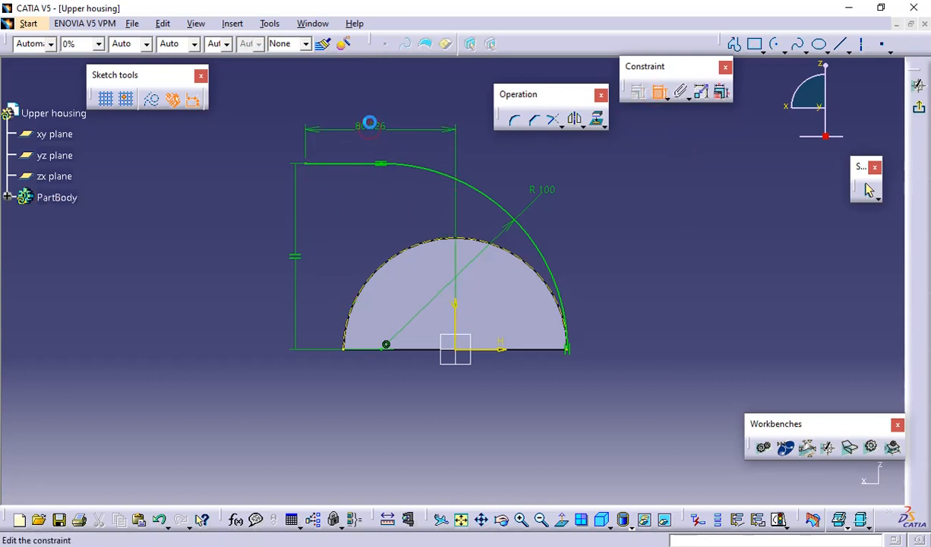
double_click(372, 129)
type("81.5")
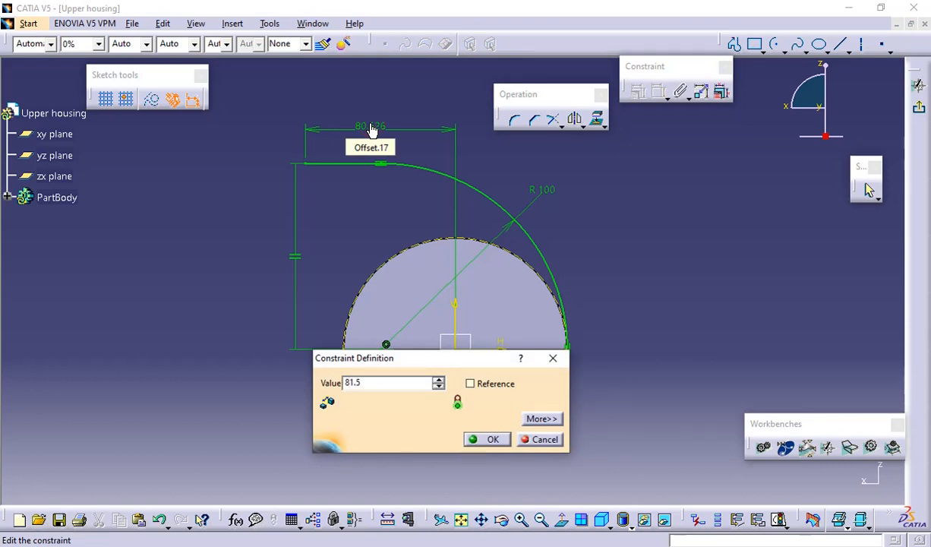
key("Return")
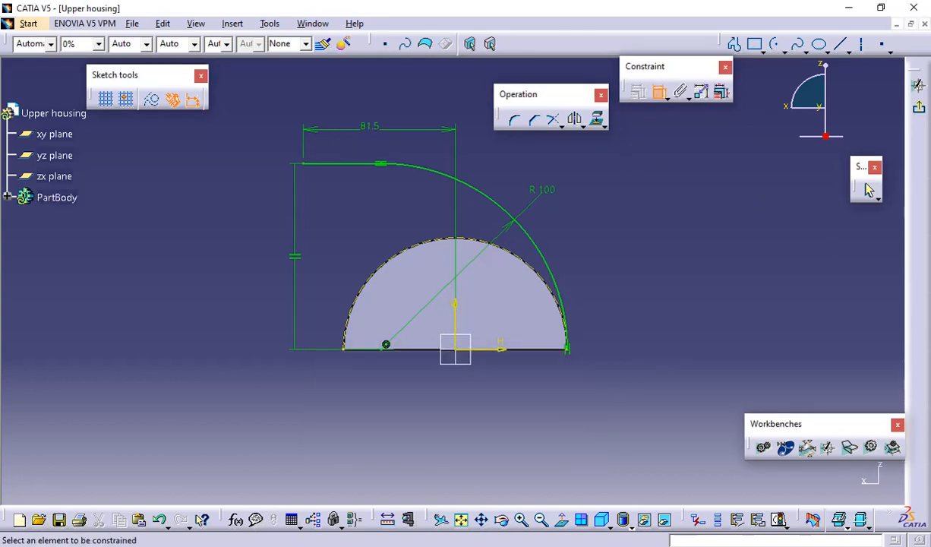
Check the PDF drawing for the duct's outline dimensions, and exit the sketch of the straight line and arc
key("alt+Tab")
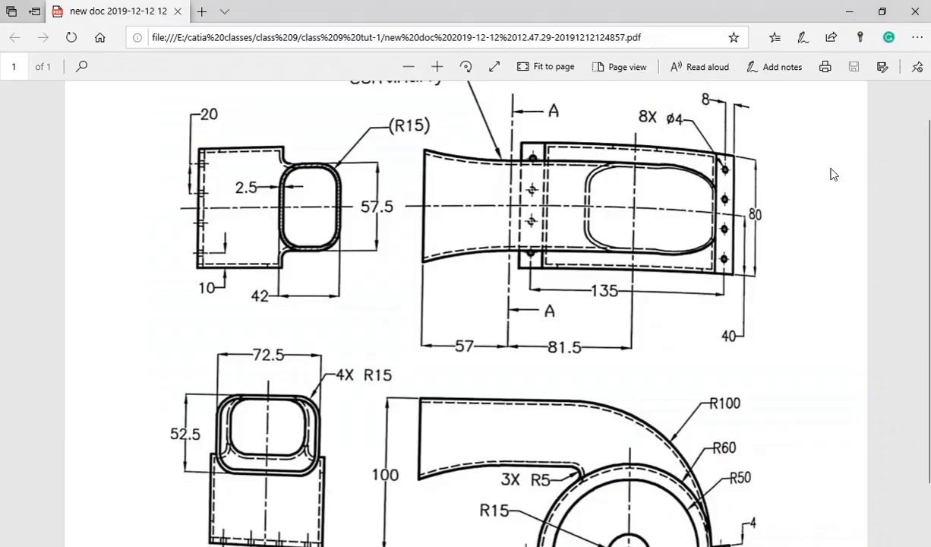
key("alt+Tab")
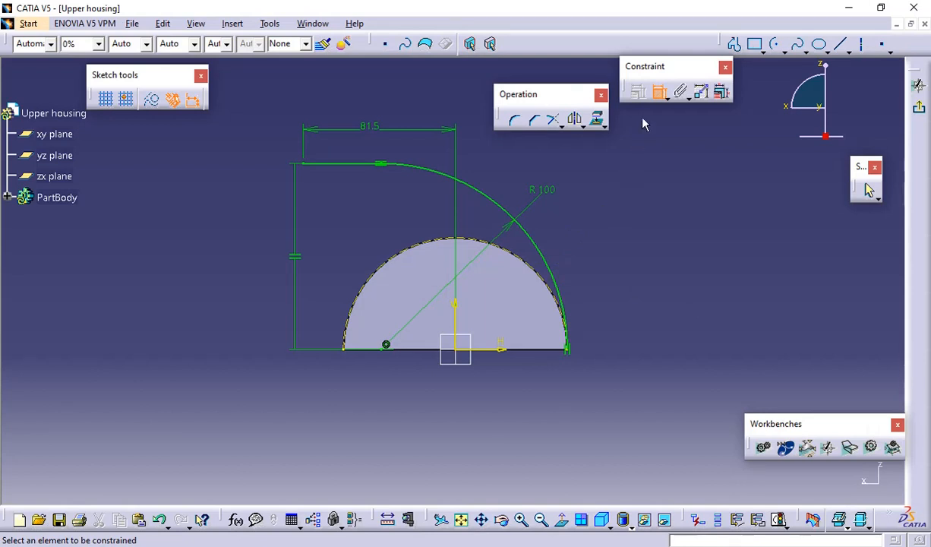
key("Escape")
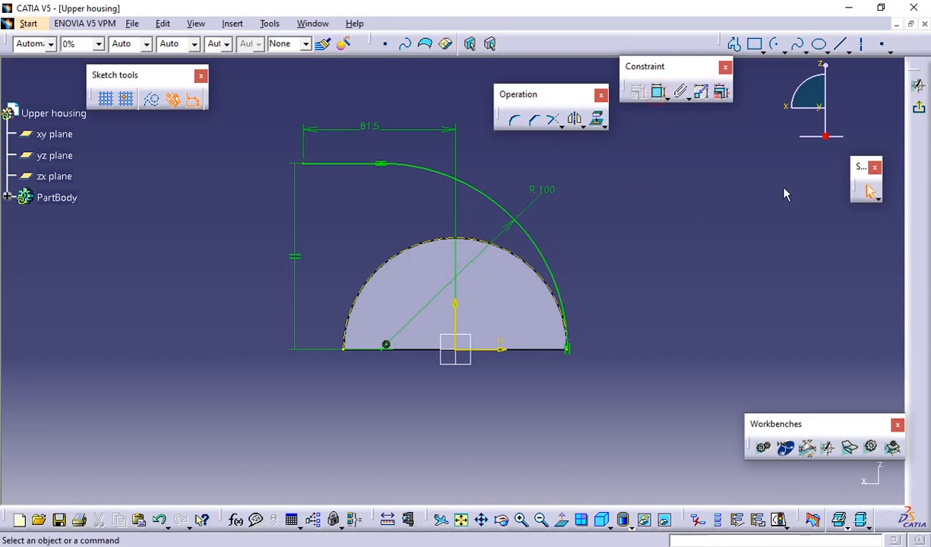
left_click(918, 85)
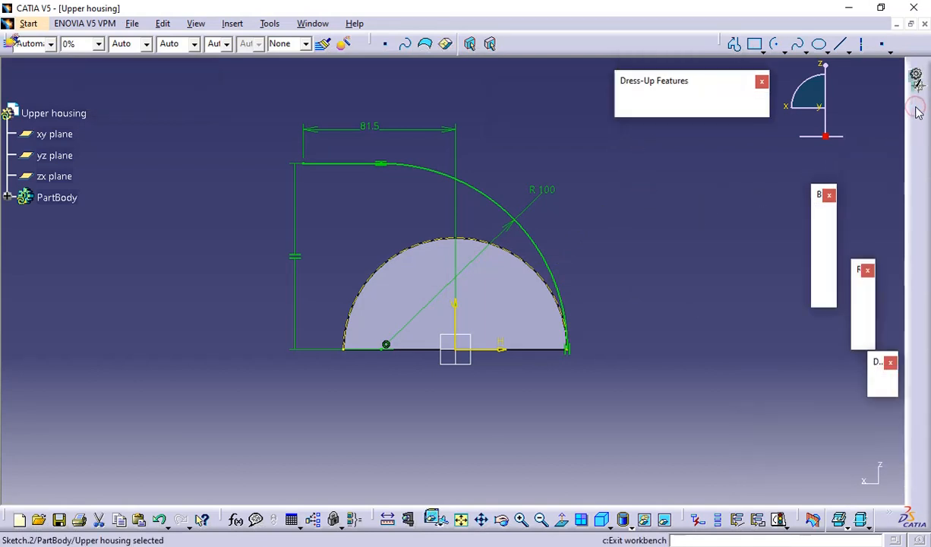
left_click(705, 264)
mouse_move(705, 264)
middle_mouse_down()
mouse_move(625, 346)
mouse_move(659, 304)
mouse_move(703, 297)
middle_mouse_up()
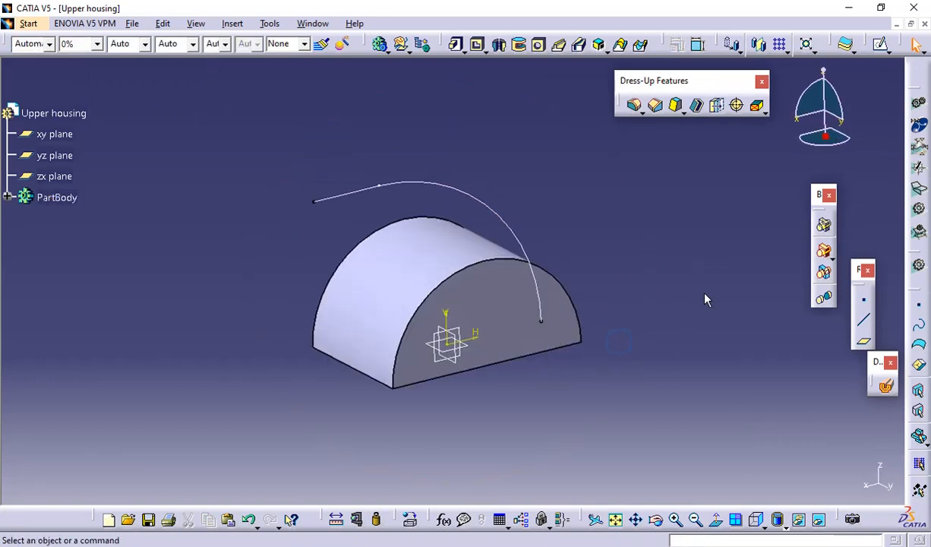
left_click(864, 343)
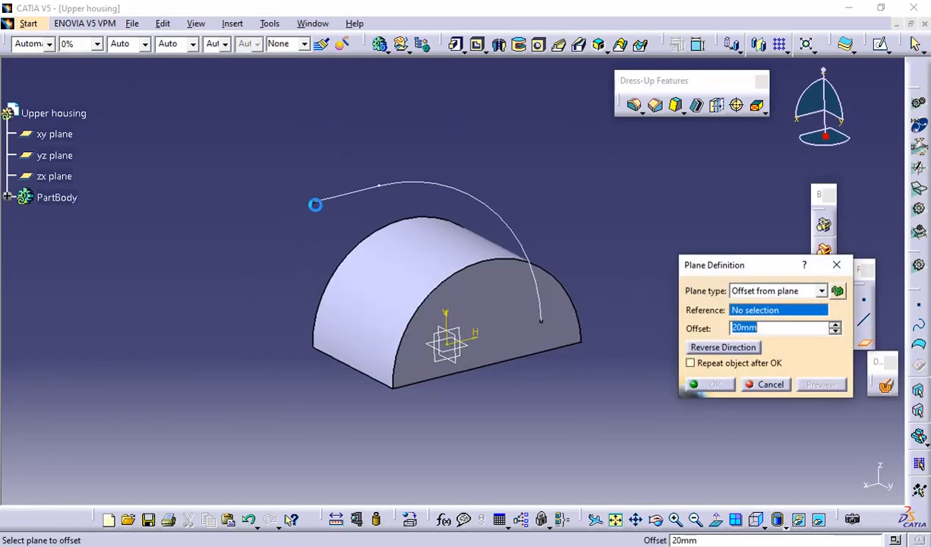
left_click(314, 201)
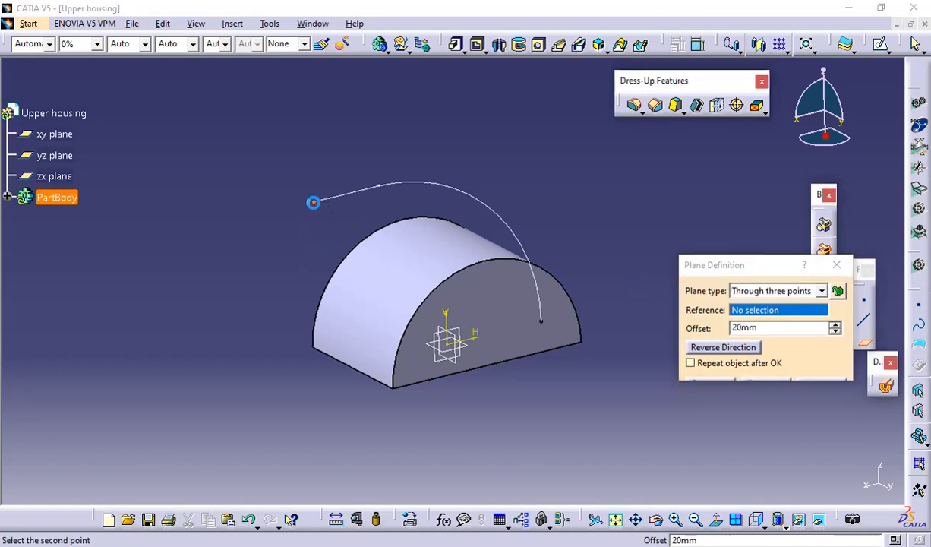
left_click(325, 200)
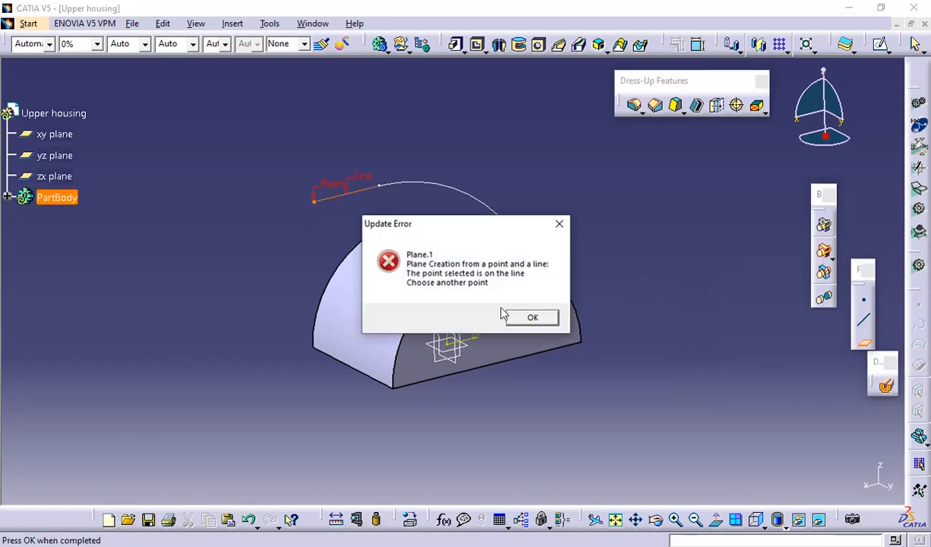
left_click(520, 318)
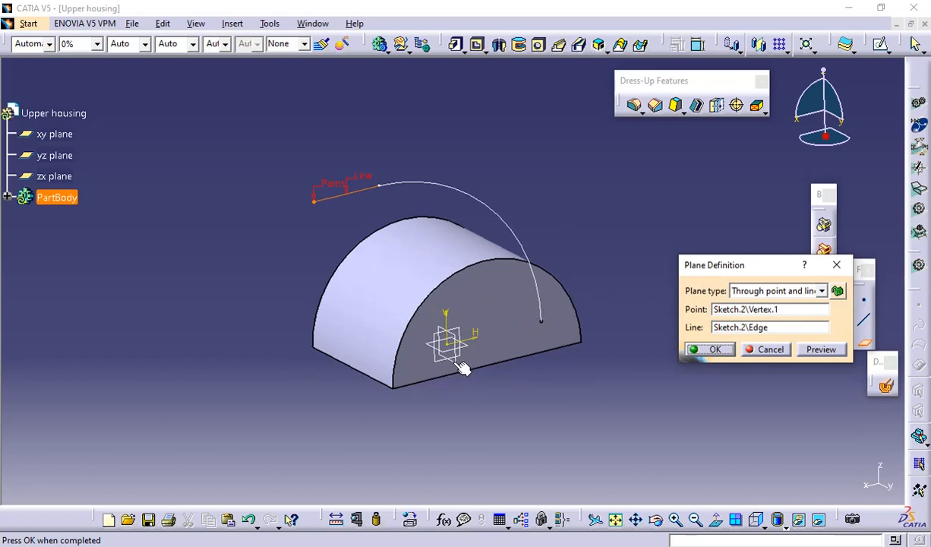
left_click(769, 350)
Create a reference plane parallel to the yz plane, passing through the free end point of the sketched straight line
left_click(864, 341)
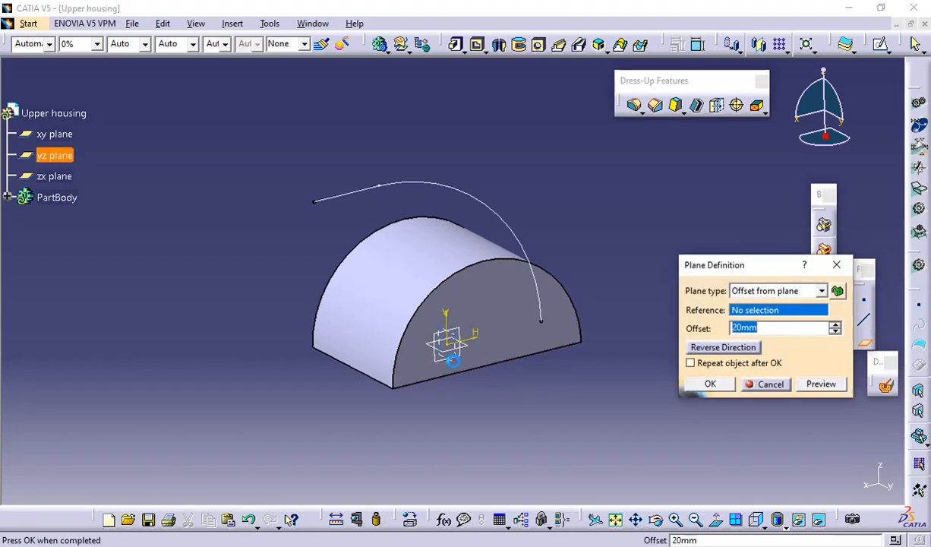
left_click(451, 362)
left_click(312, 199)
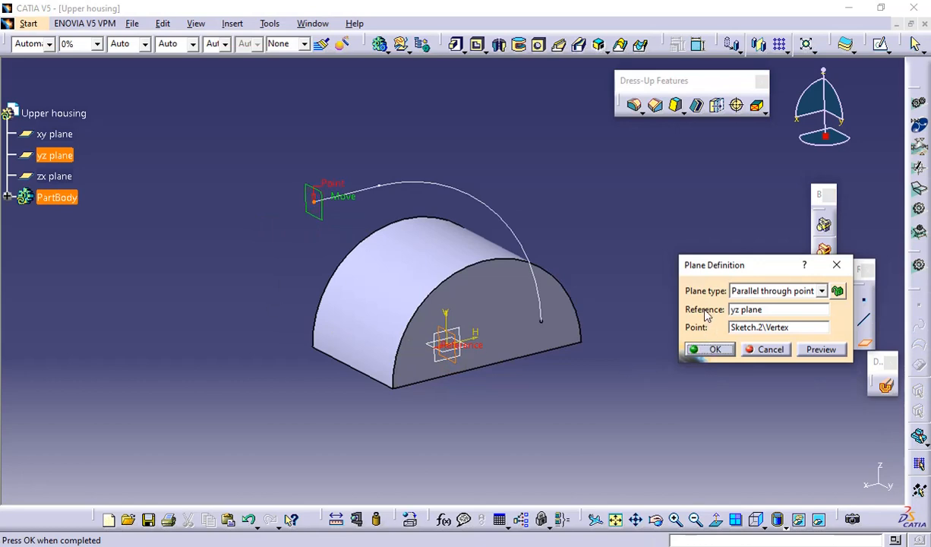
left_click(712, 355)
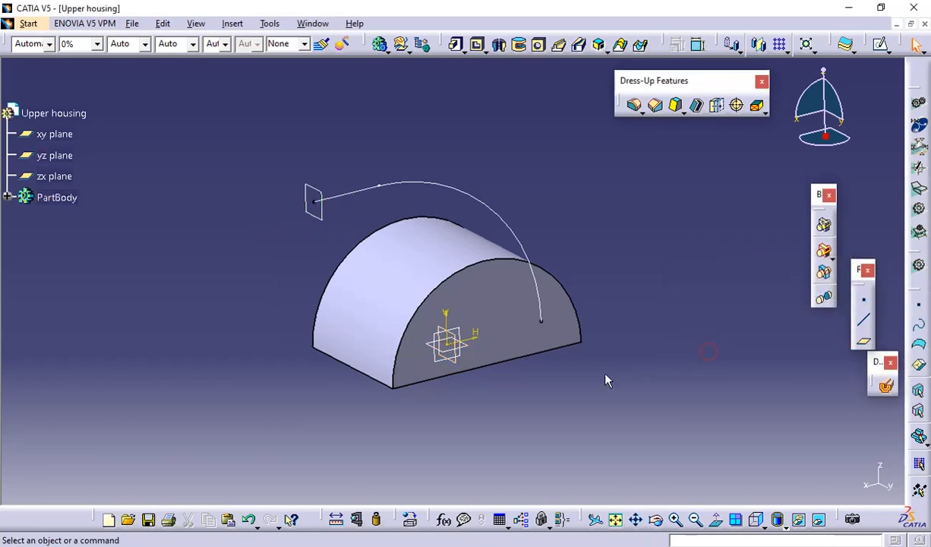
Examine the PDF drawing's views for the duct's cross-section size, corner radii and shape
mouse_move(567, 374)
middle_mouse_down()
mouse_move(357, 384)
mouse_move(377, 329)
mouse_move(596, 307)
middle_mouse_up()
key("alt+Tab")
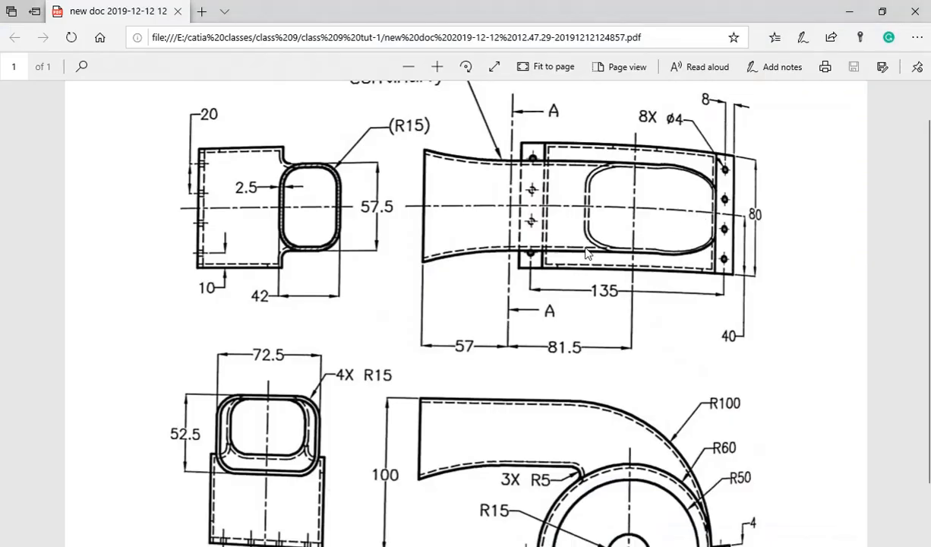
scroll(587, 253, "up", 1)
scroll(479, 268, "down", 2)
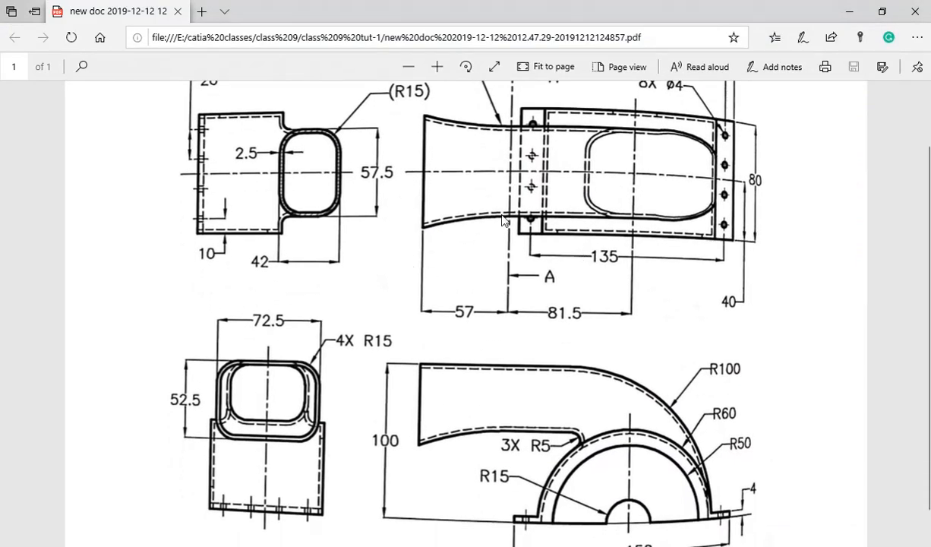
scroll(532, 308, "down", 1)
scroll(538, 273, "up", 3)
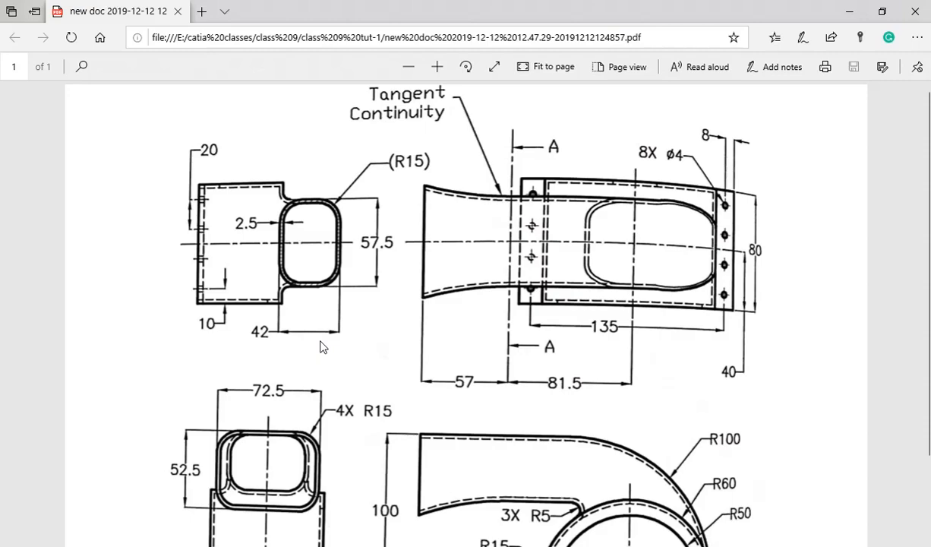
key("alt+Tab")
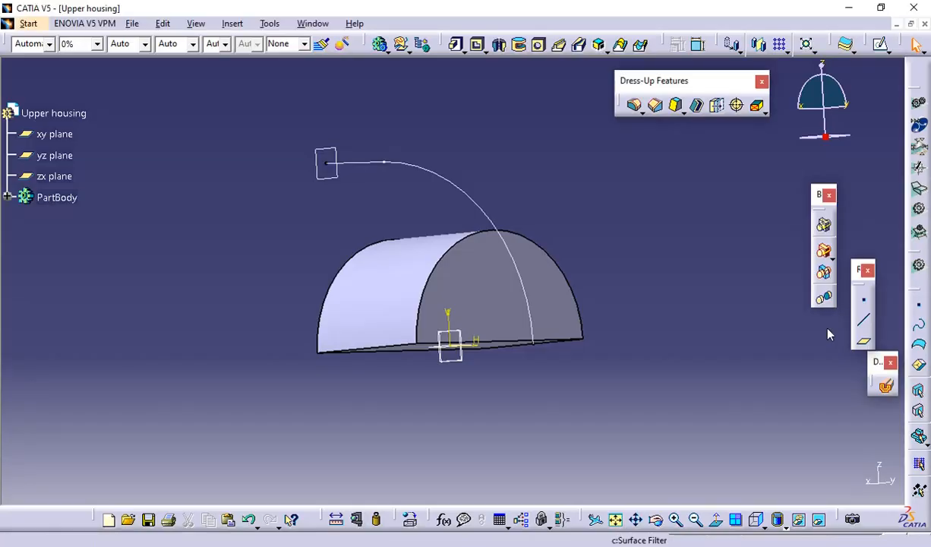
Start a sketch on the plane at the path's free end and draw a rectangle about 63.5 mm wide and 23 mm high
left_click(335, 150)
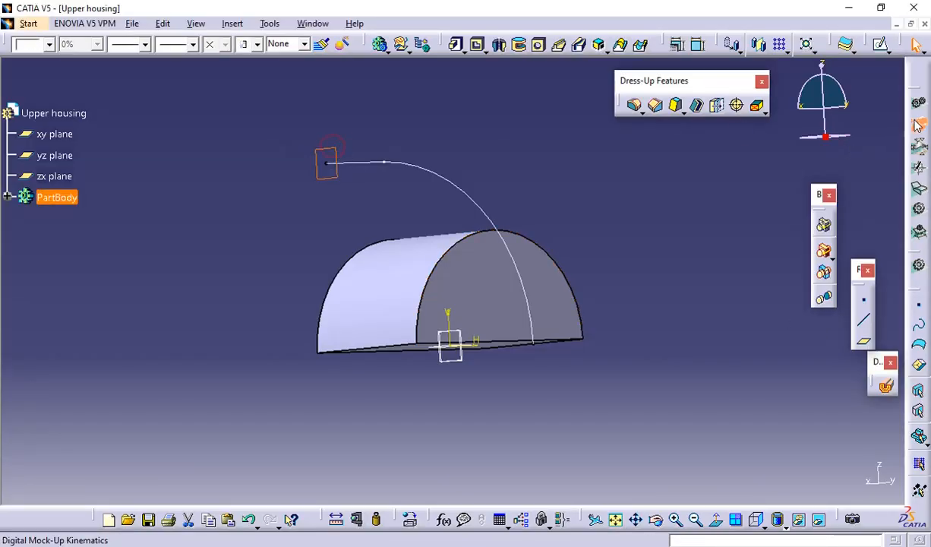
left_click(881, 44)
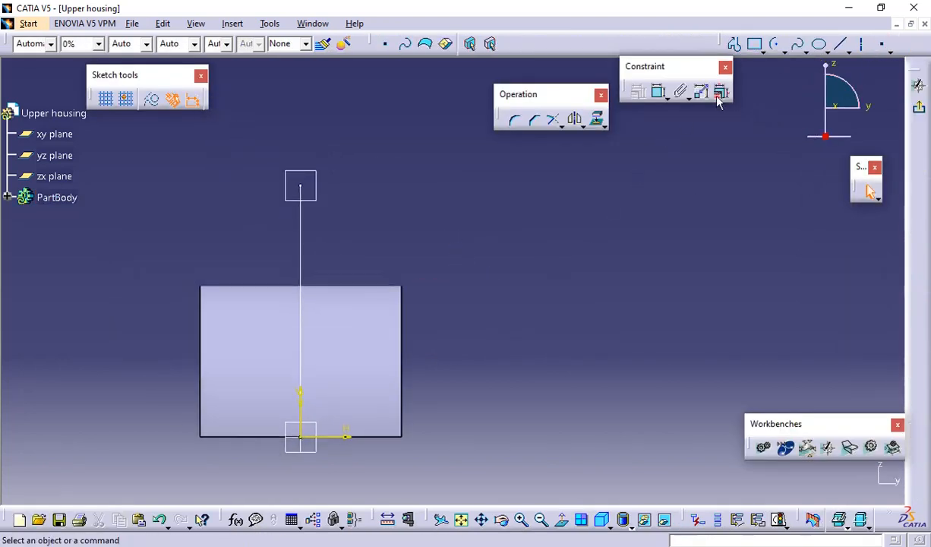
left_click(758, 46)
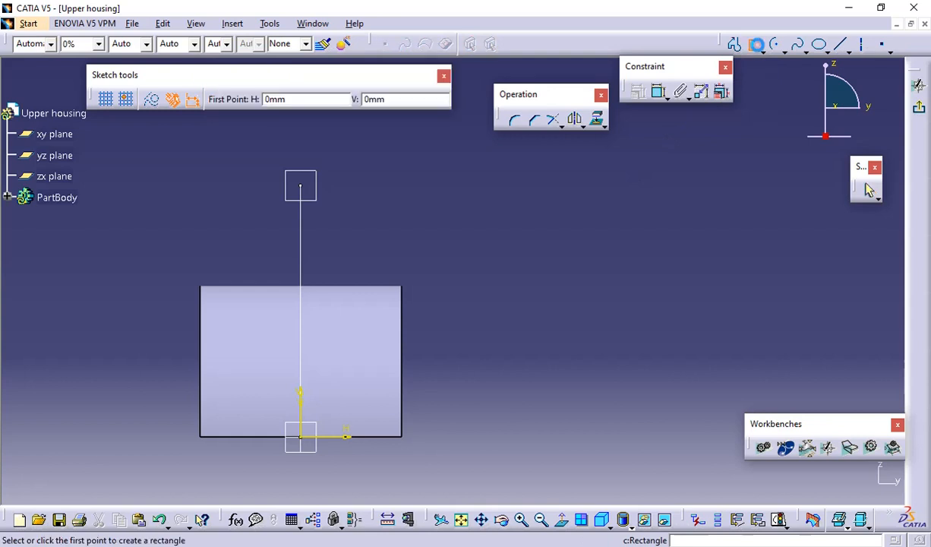
left_click(224, 190)
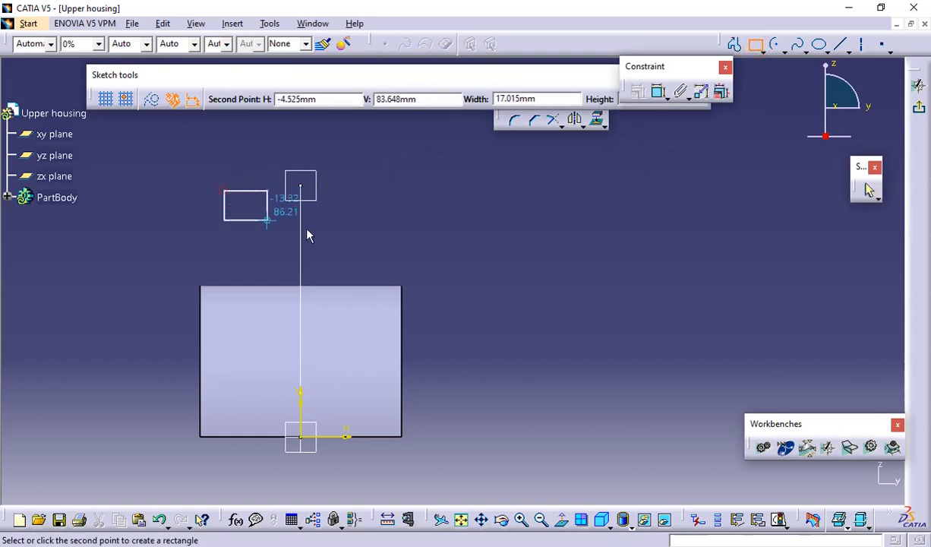
left_click(386, 247)
left_click(722, 174)
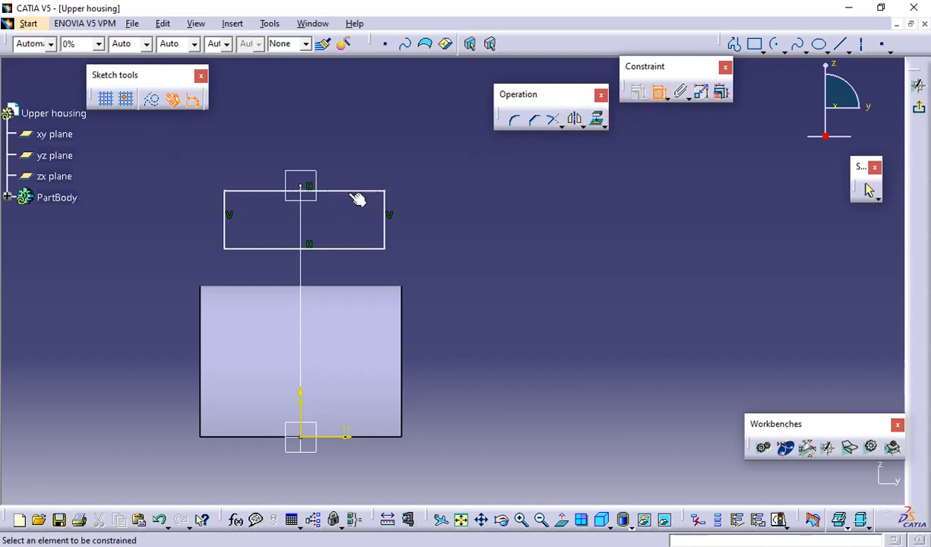
Dimension the rectangle's vertical side and set its height to 42 mm
left_click(389, 222)
left_click(433, 214)
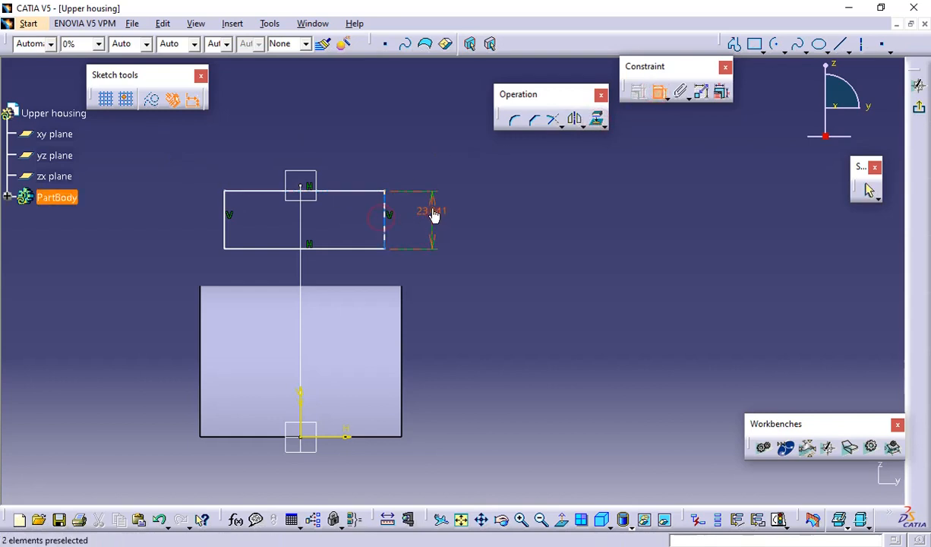
double_click(432, 209)
type("4")
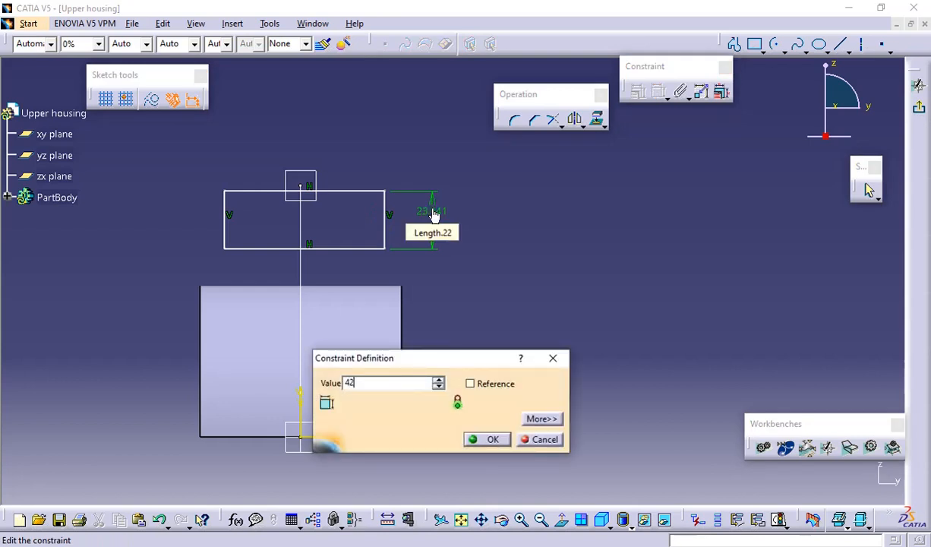
type("2")
key("Return")
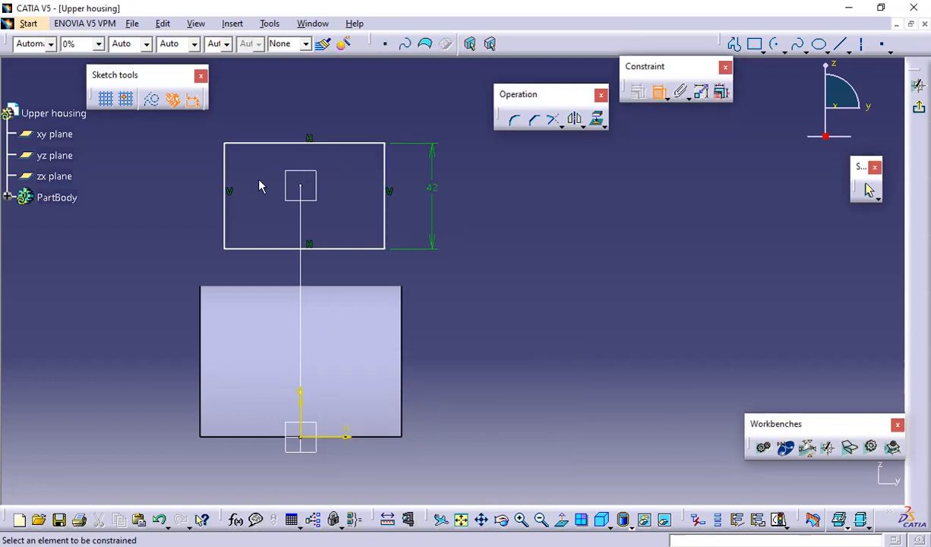
Dimension the rectangle's upper edge, check the section width in the PDF drawing, and set the width to 57.5 mm
left_click(270, 143)
left_click(277, 106)
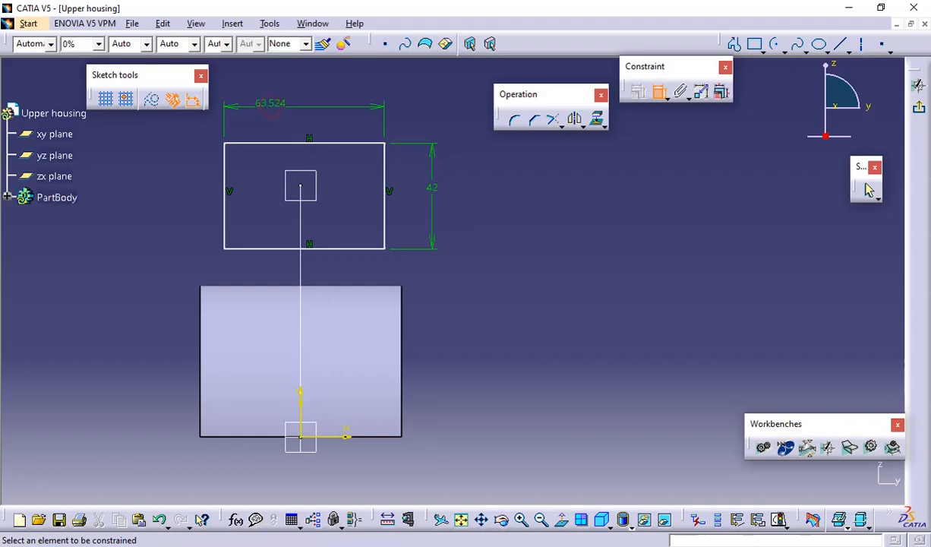
key("alt+Tab")
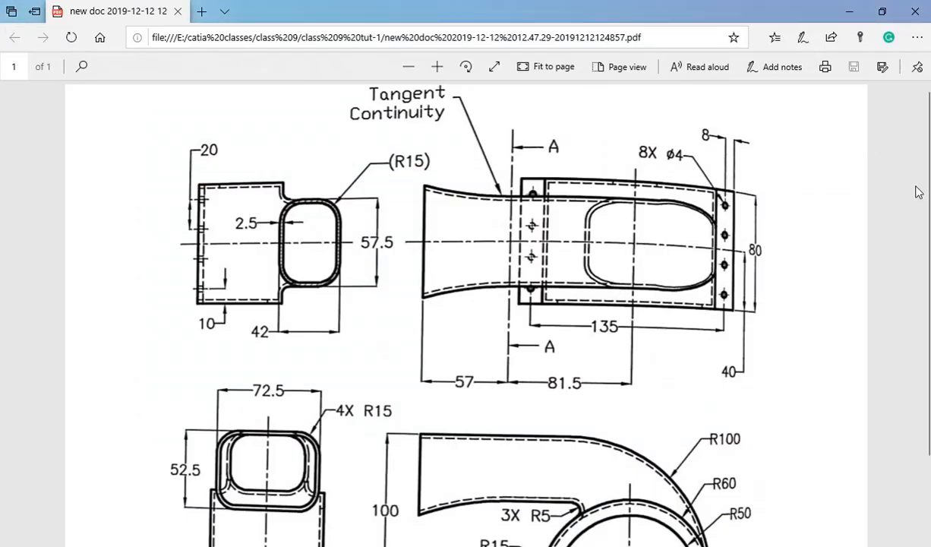
key("alt+Tab")
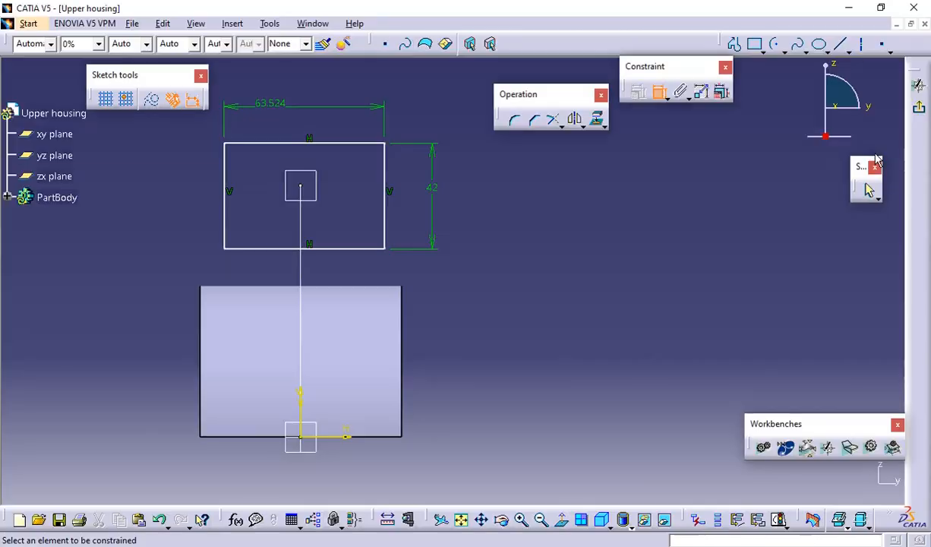
double_click(279, 102)
type("5")
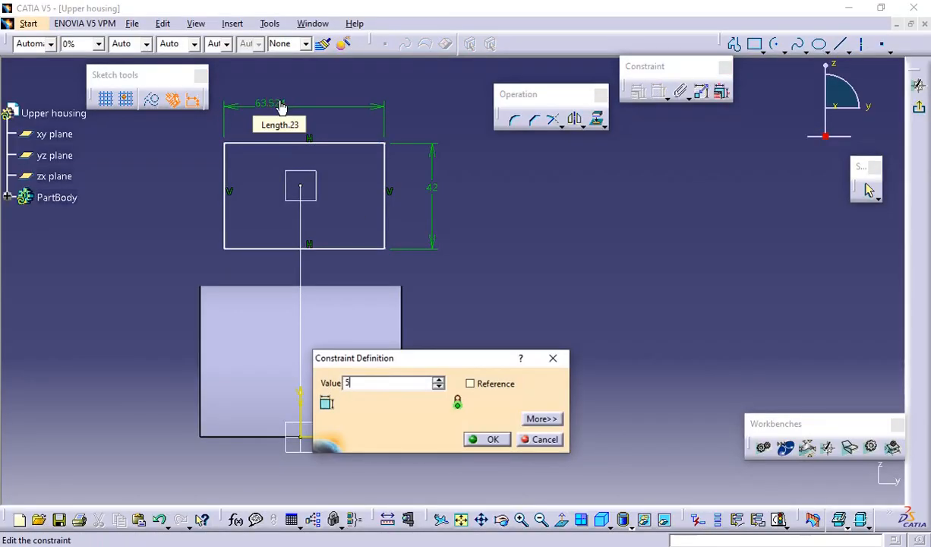
type("7.5")
key("Return")
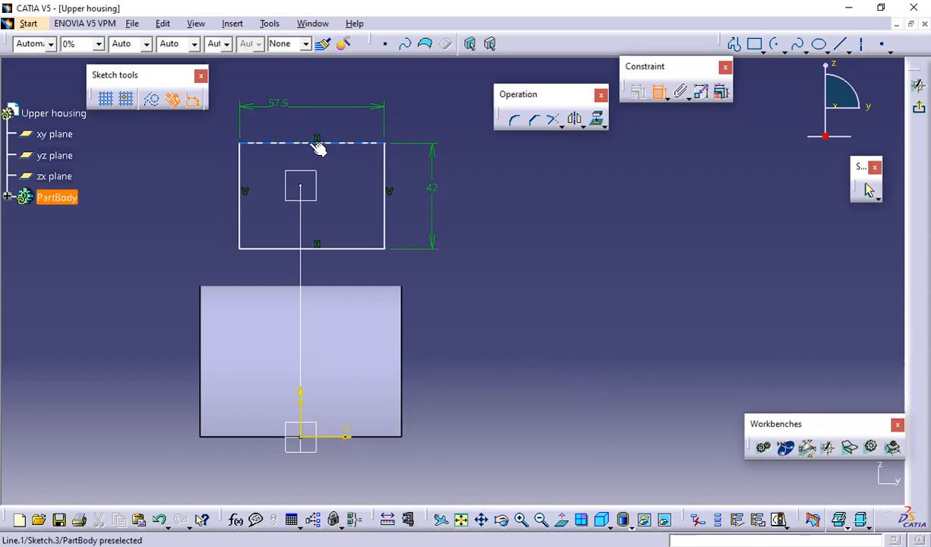
Constrain the rectangle's two vertical sides to be symmetric about the sketch's vertical axis
left_click(246, 201)
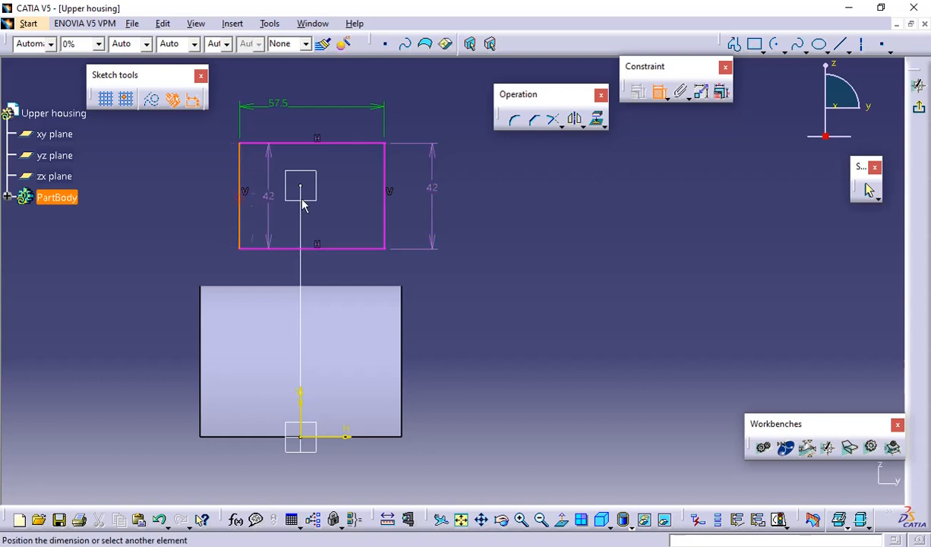
left_click(388, 202)
right_click(347, 174)
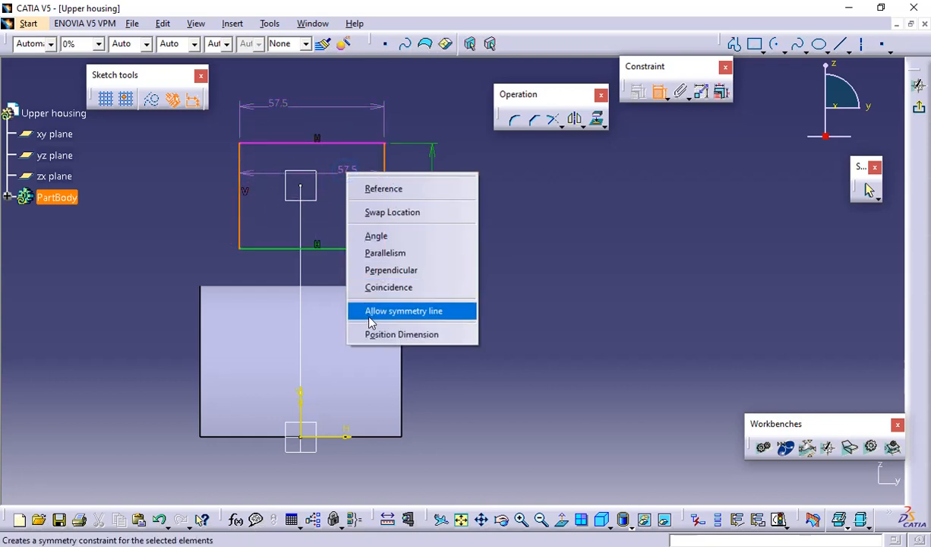
left_click(370, 315)
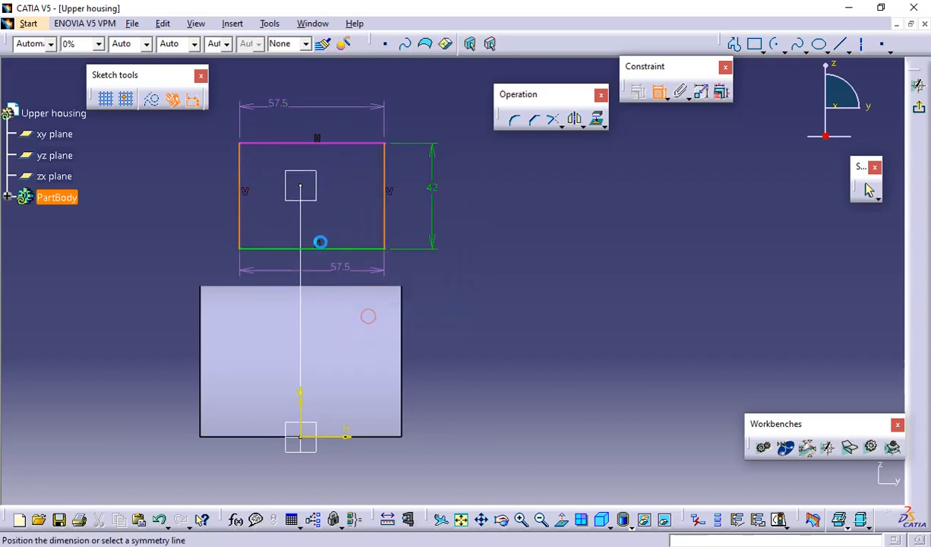
left_click(302, 395)
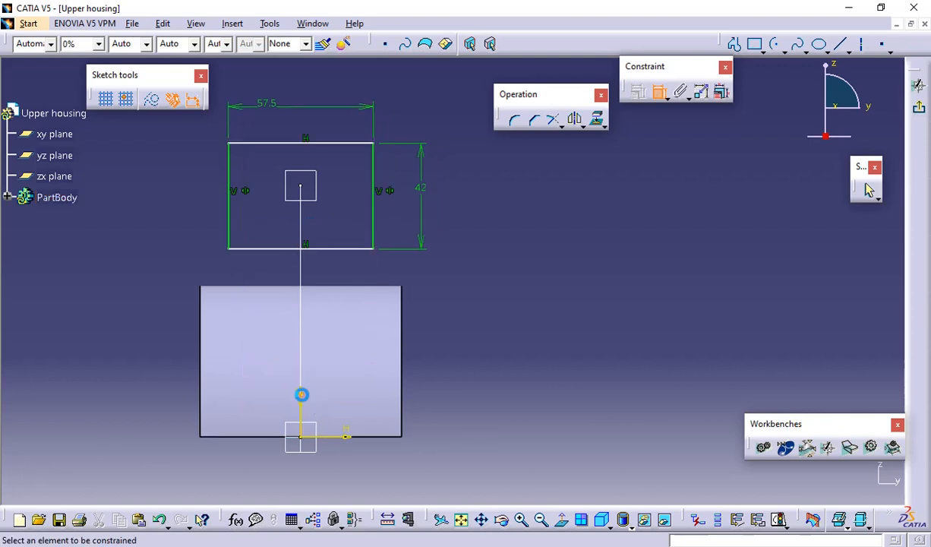
Apply a midpoint constraint between the rectangle's upper edge and the path's free end point, and exit the sketch
left_click(313, 144)
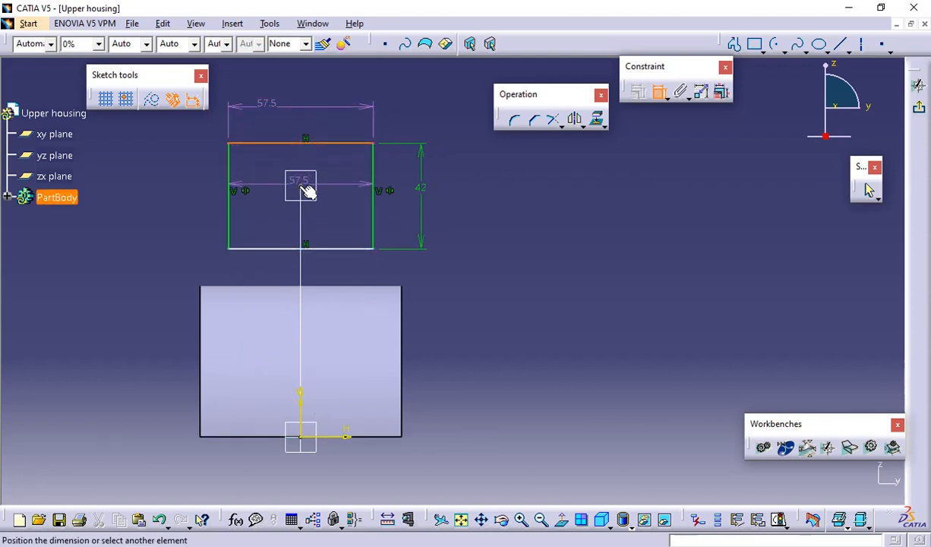
right_click(317, 120)
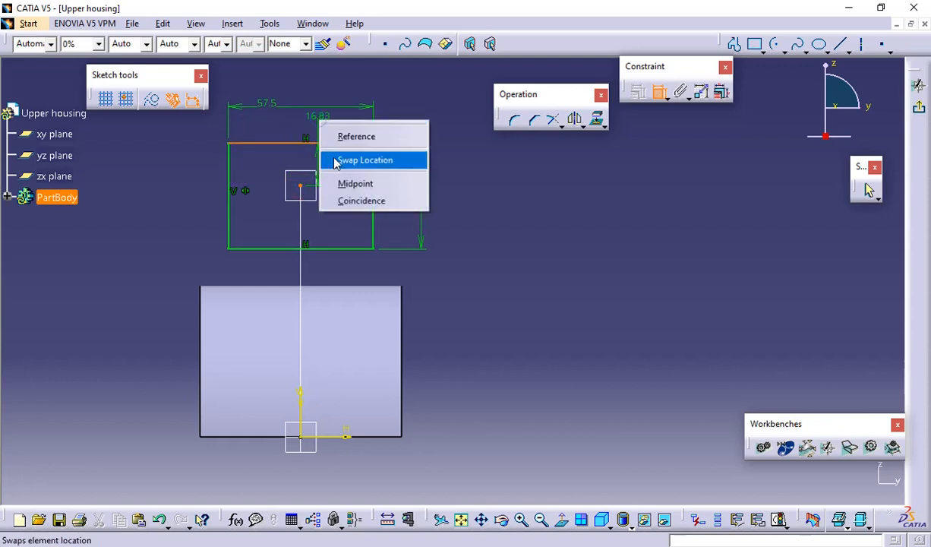
left_click(343, 189)
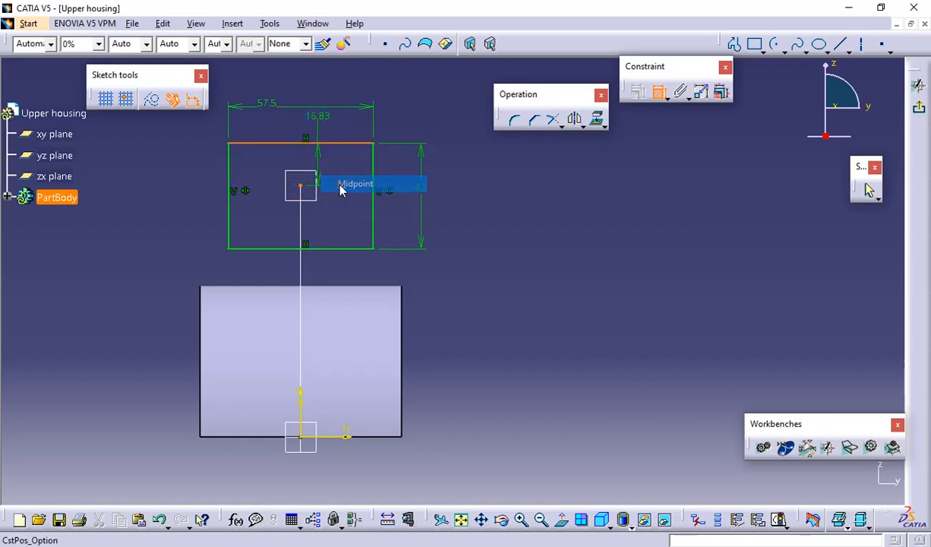
left_click(454, 146)
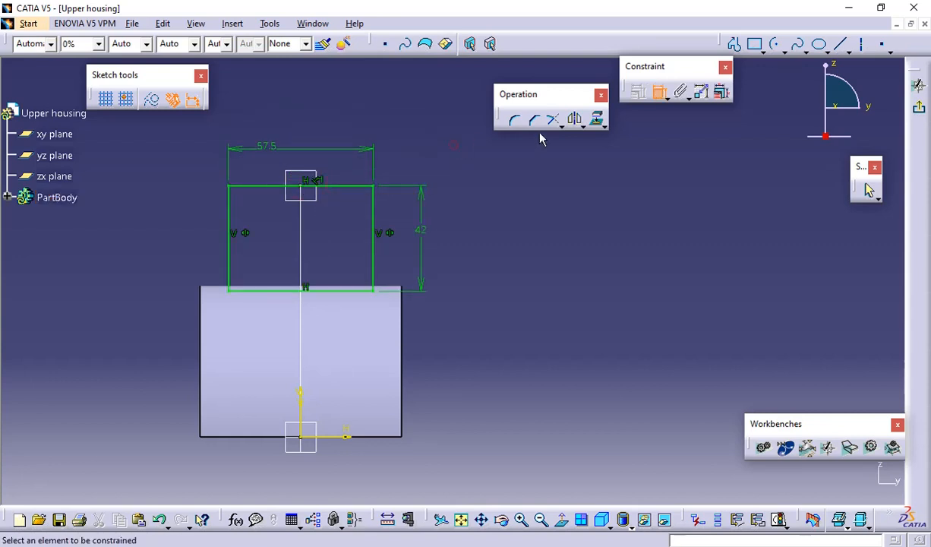
left_click(919, 112)
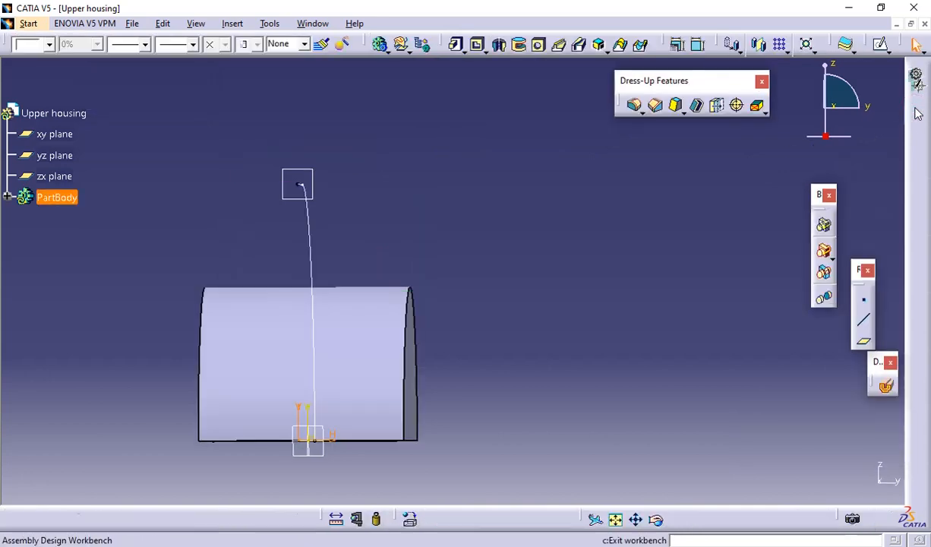
middle_click_drag(678, 187, 584, 202)
left_click(514, 240)
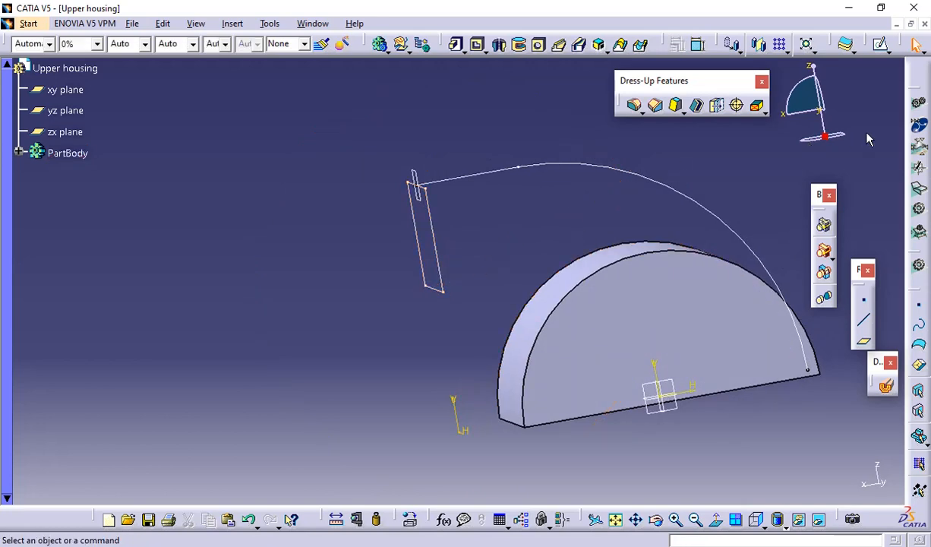
Check the duct's shape in the PDF drawing, and create a rib sweeping the rectangle along the line-and-arc path with Keep angle profile control
key("alt+Tab")
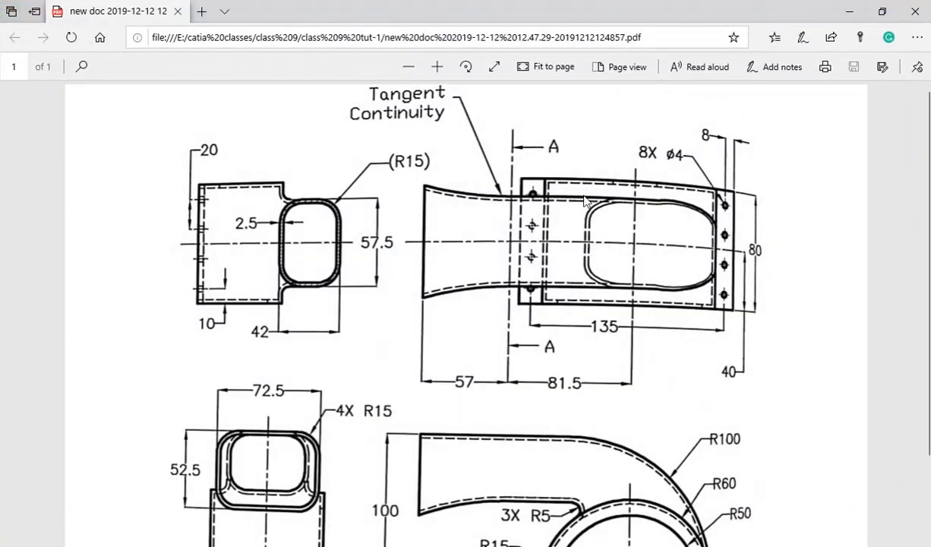
scroll(586, 205, "down", 3)
scroll(591, 224, "up", 2)
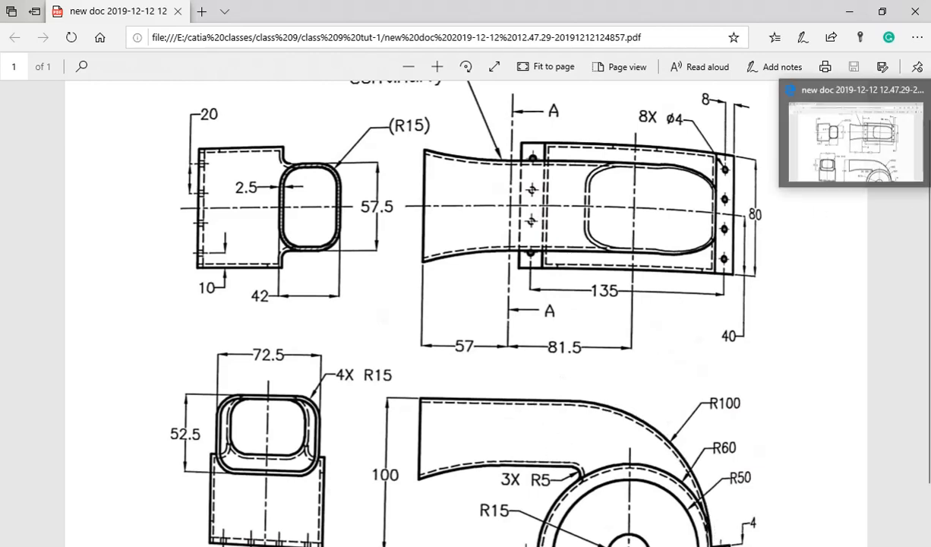
left_click(930, 127)
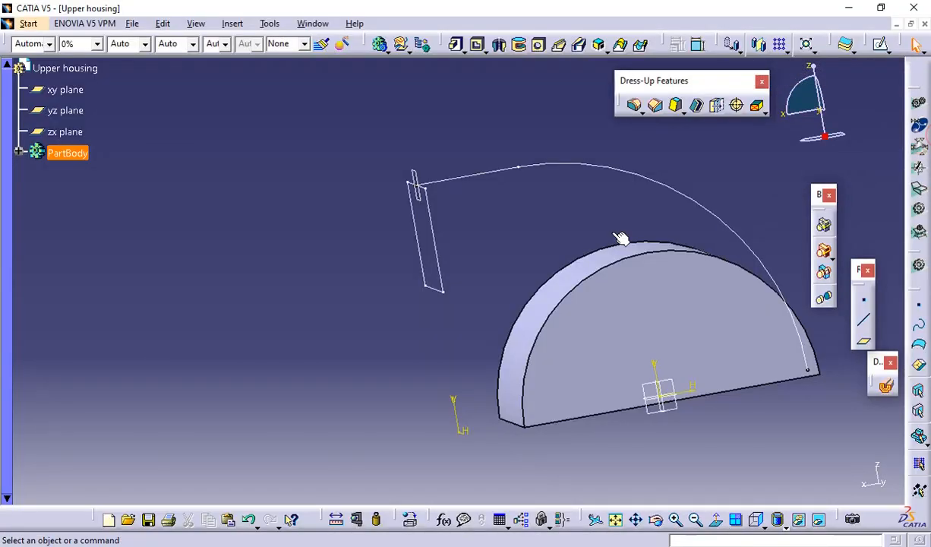
left_click(559, 44)
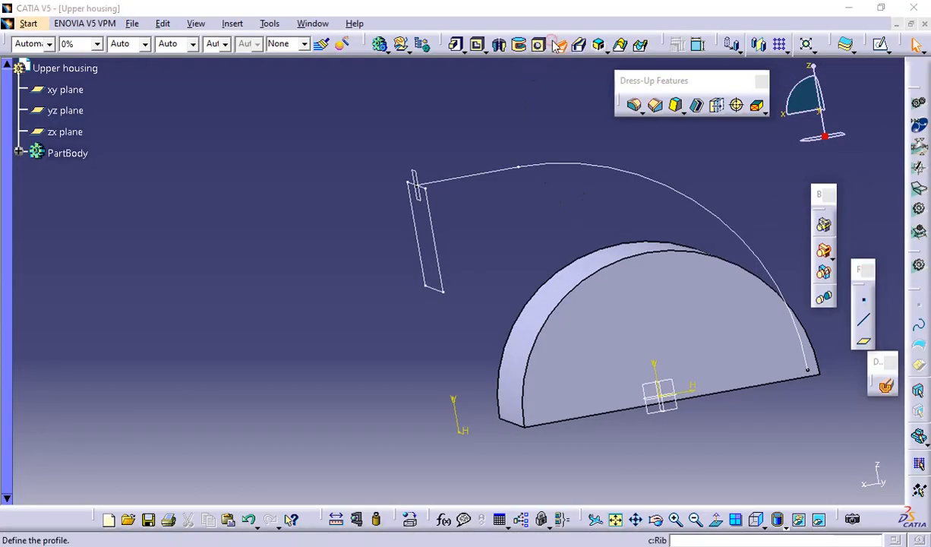
left_click(434, 254)
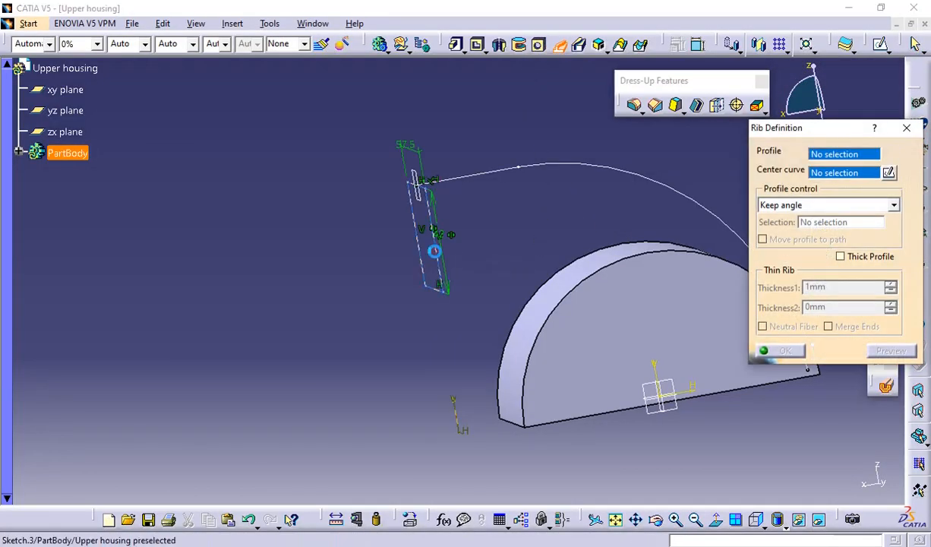
left_click(490, 181)
mouse_move(491, 200)
middle_mouse_down()
mouse_move(463, 194)
mouse_move(298, 263)
middle_mouse_up()
middle_click_drag(538, 336, 532, 365)
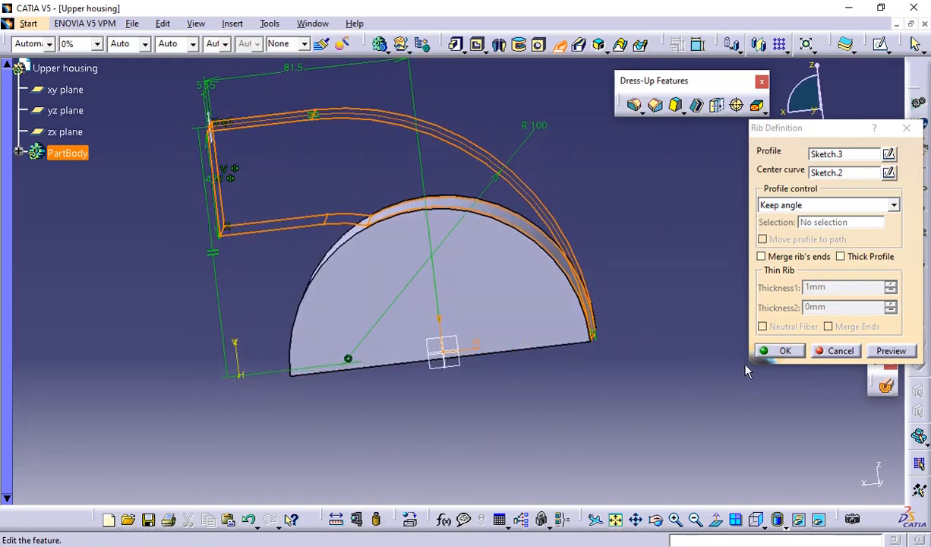
left_click(898, 349)
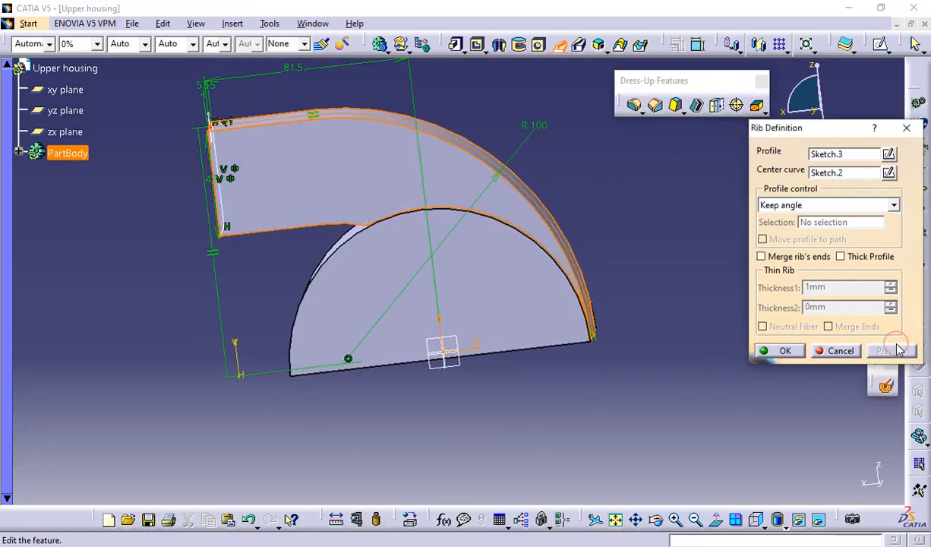
left_click(787, 350)
Check the flared end's dimensions in the PDF drawing, and create a reference plane offset 57 mm outward from the duct's free end face
middle_click_drag(256, 339, 291, 360)
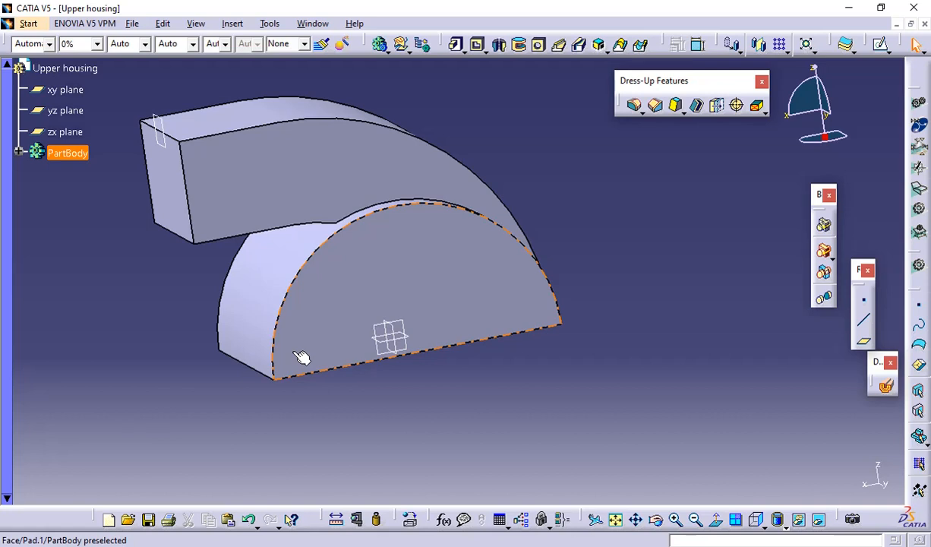
key("alt+Tab")
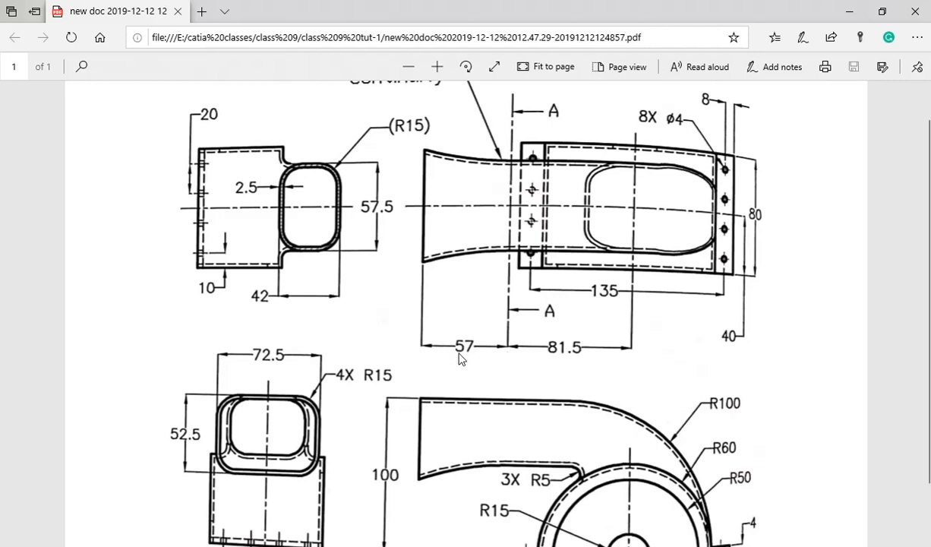
scroll(461, 348, "down", 2)
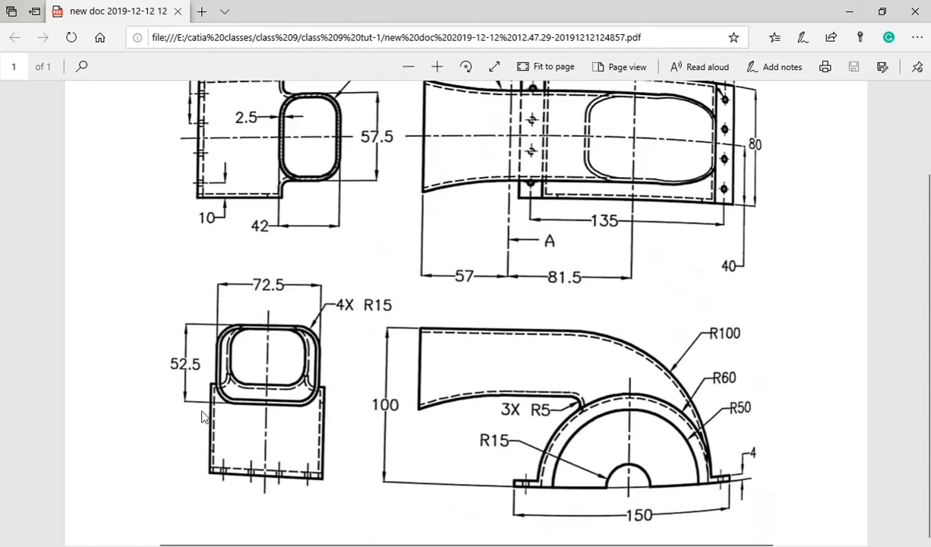
scroll(372, 339, "up", 2)
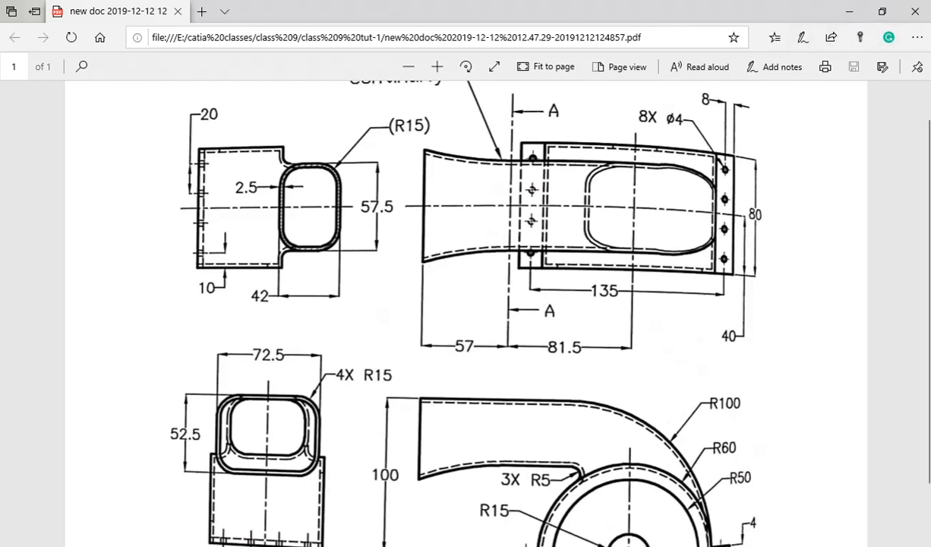
left_click(930, 131)
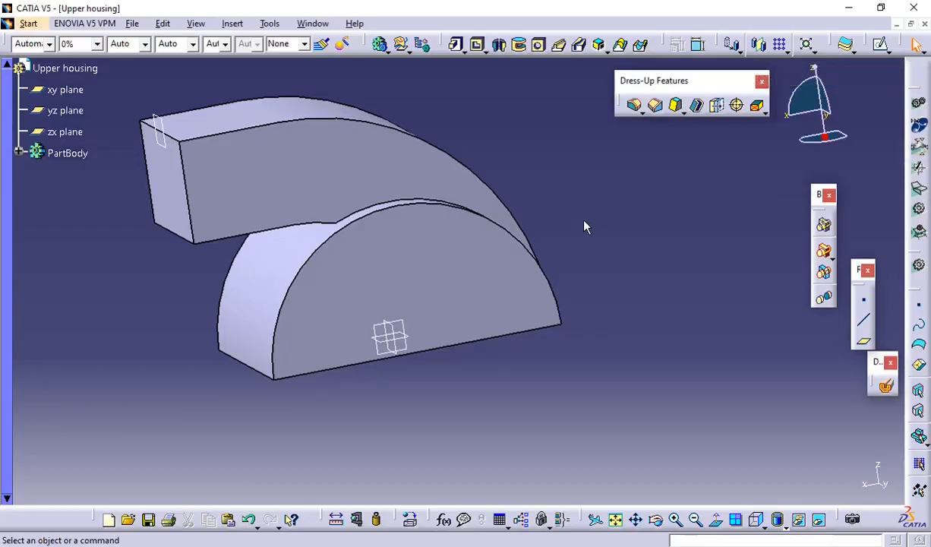
left_click(861, 343)
left_click(168, 180)
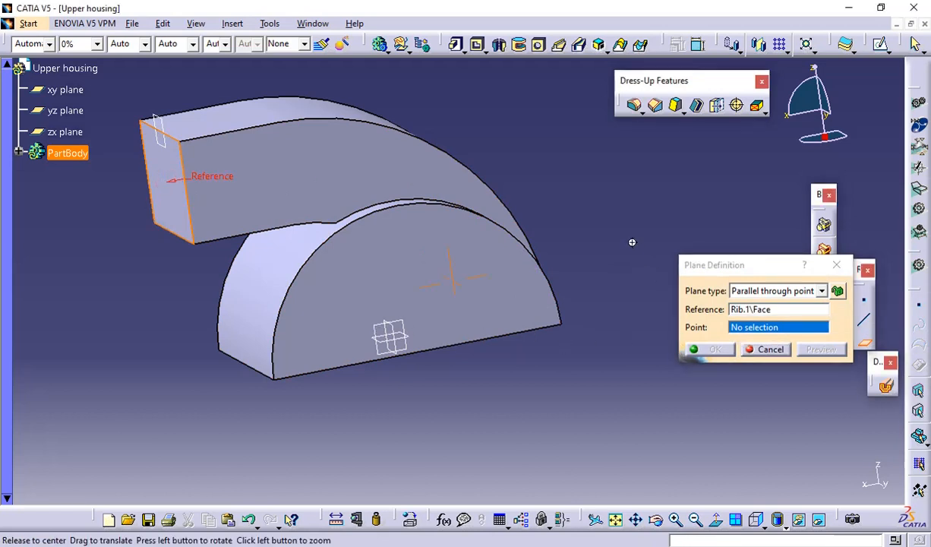
middle_click_drag(630, 243, 699, 225)
left_click(820, 291)
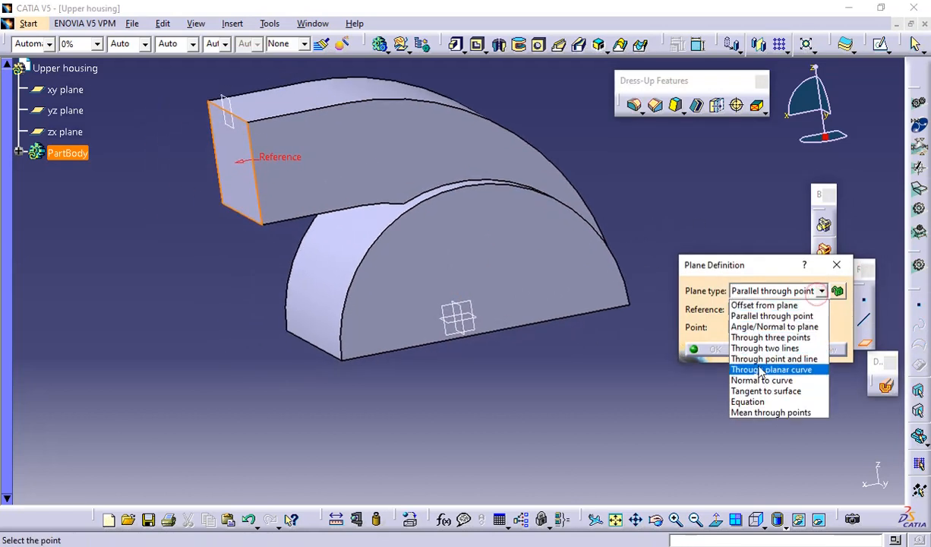
left_click(760, 305)
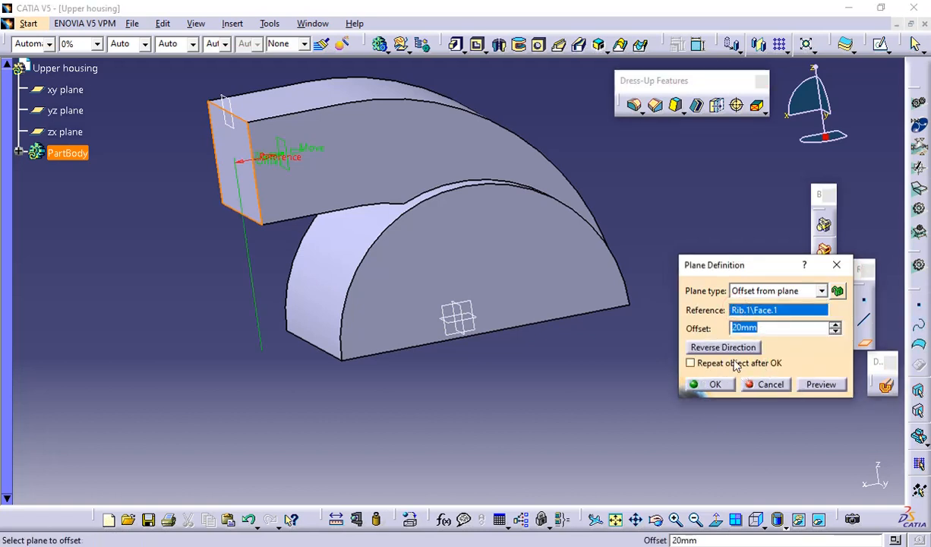
left_click(706, 346)
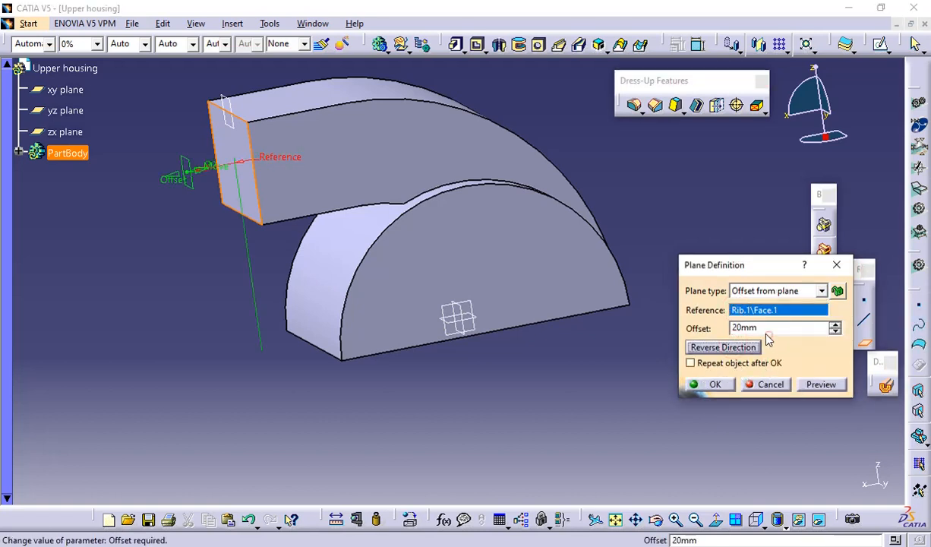
double_click(763, 328)
type("57")
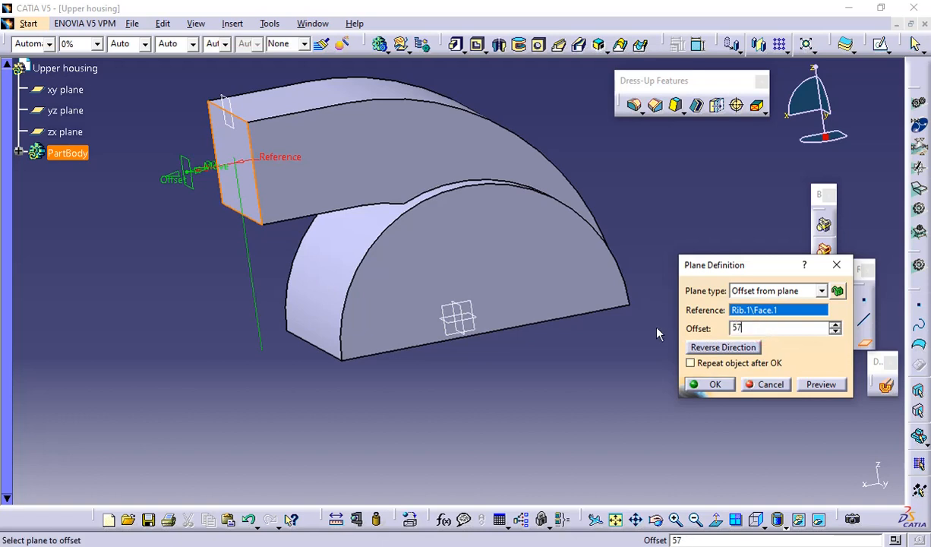
left_click(702, 386)
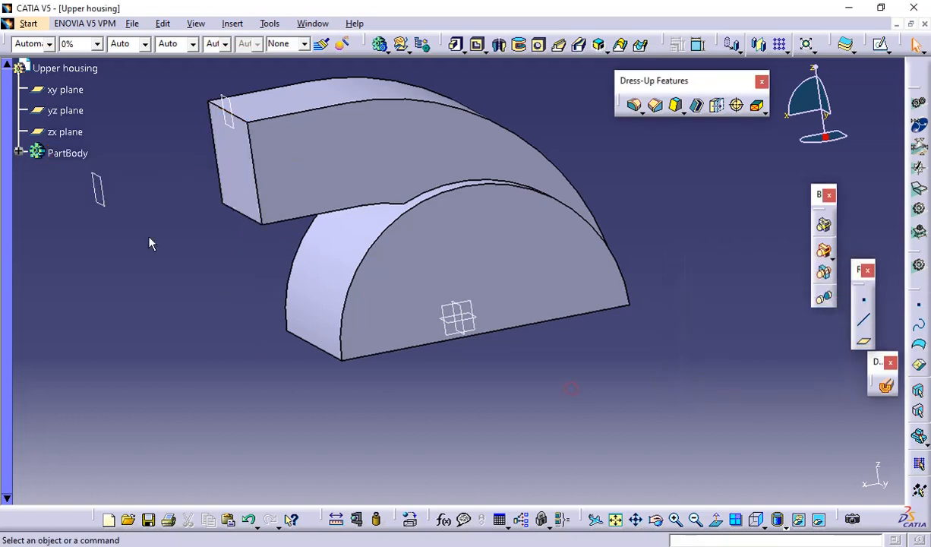
Open a new sketch on the plane offset from the duct's free end face
left_click(99, 193)
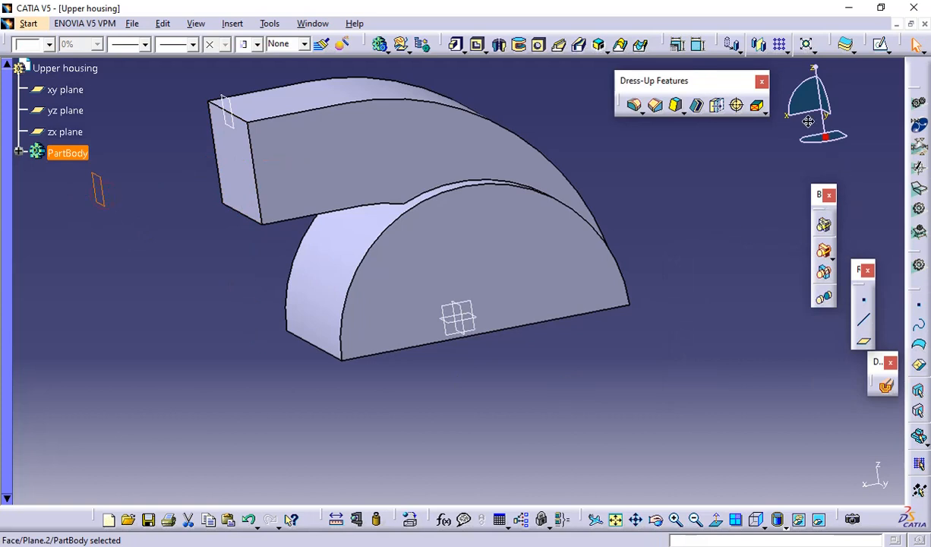
left_click(843, 45)
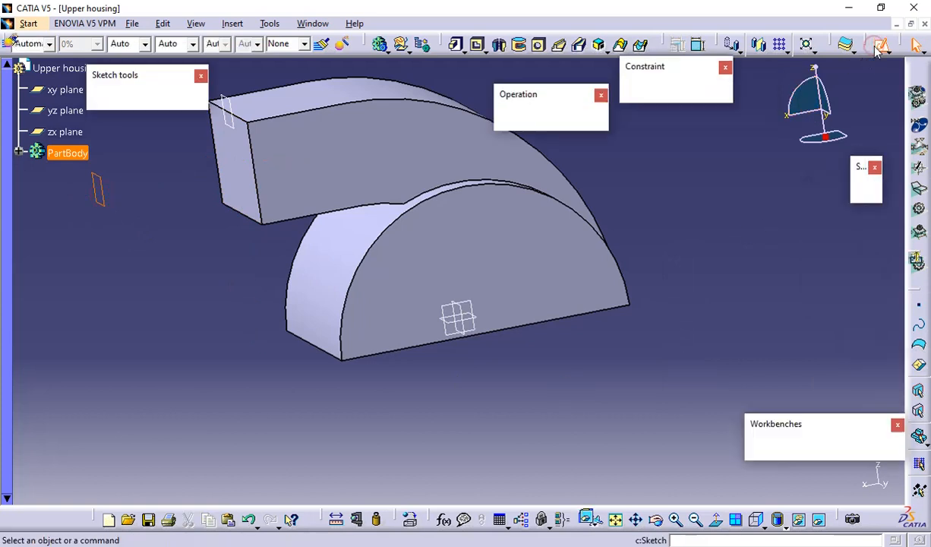
middle_click_drag(546, 351, 554, 300)
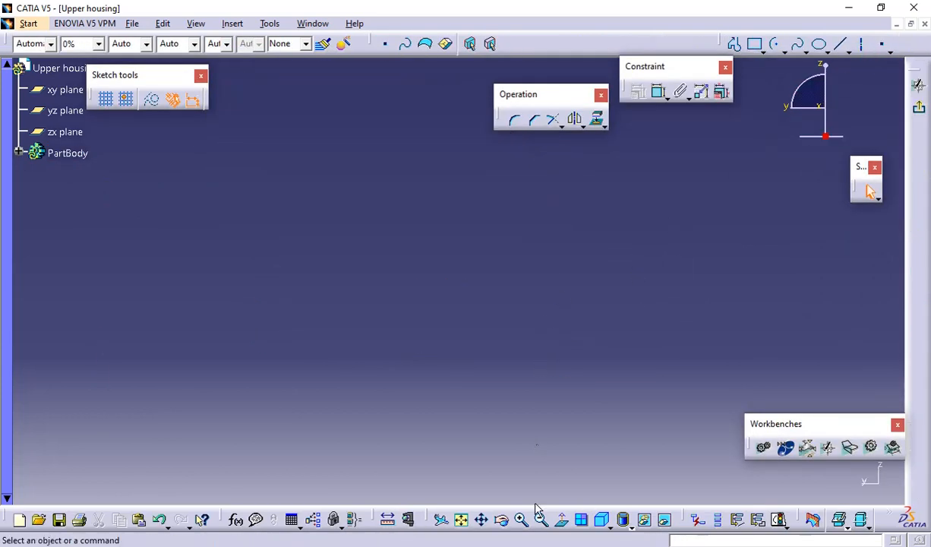
left_click(482, 520)
left_click(462, 520)
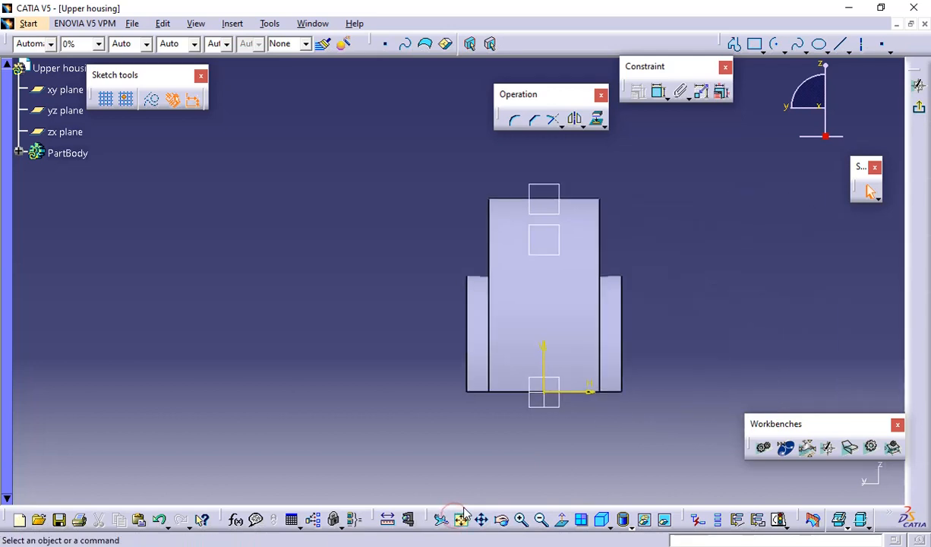
left_click(561, 520)
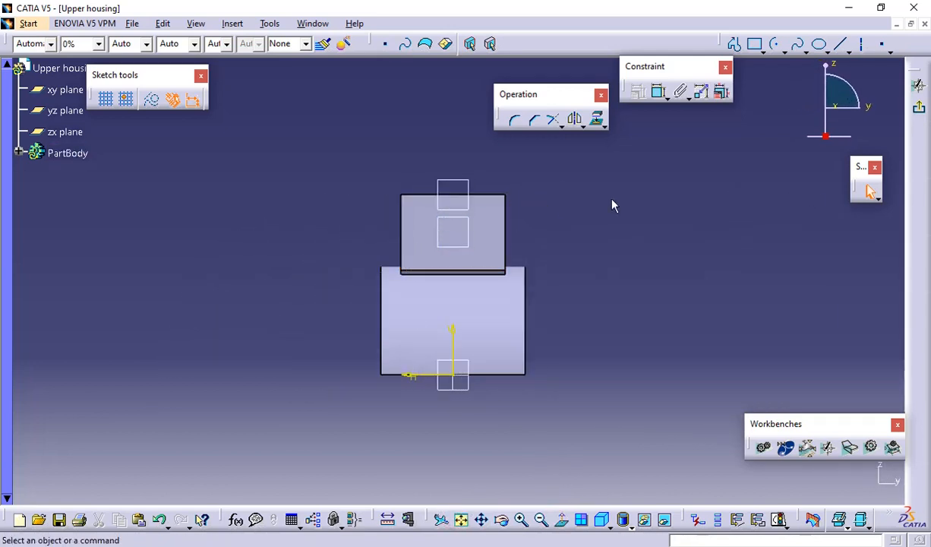
Hide the earlier reference plane located at the duct's free end face
right_click(463, 180)
left_click(558, 222)
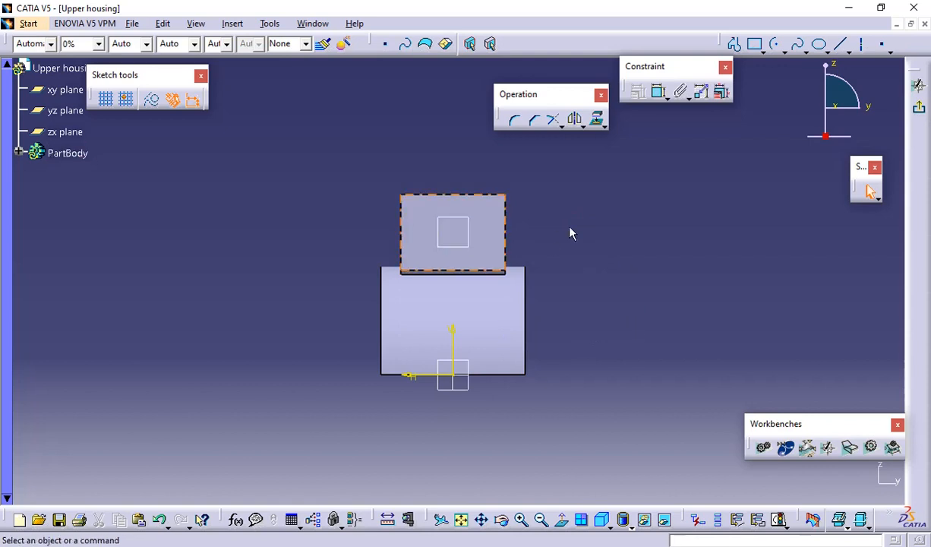
middle_click_drag(570, 231, 449, 258)
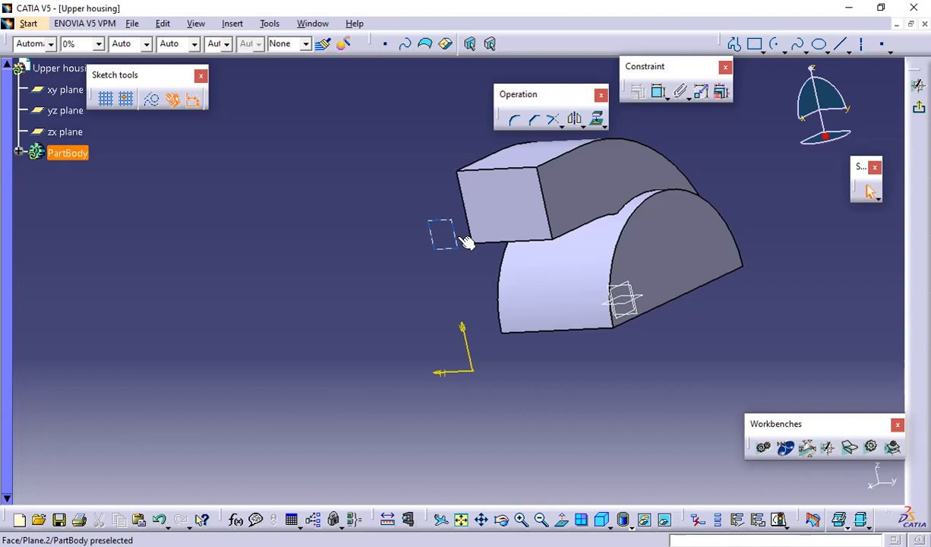
left_click(562, 520)
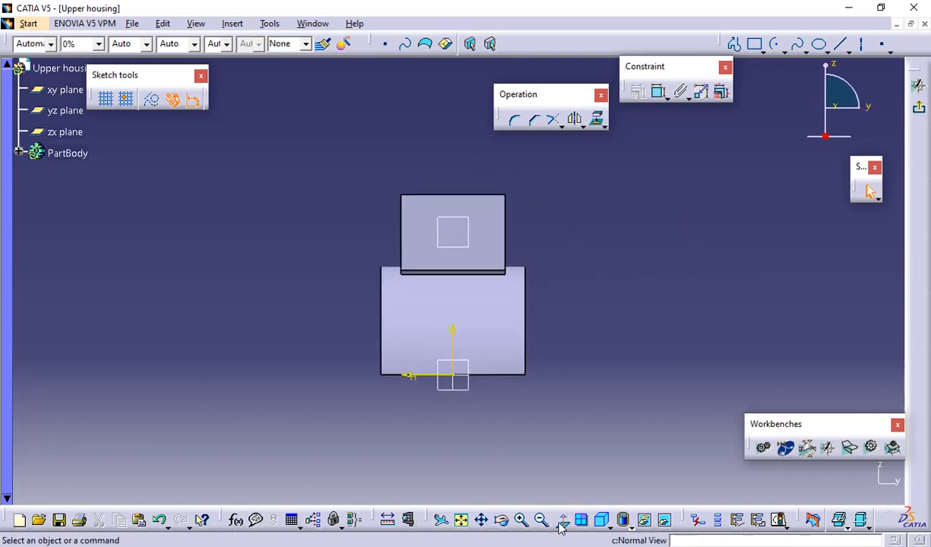
Sketch a centered rectangle about 97 mm wide and 60 mm high around the outline of the duct's end face
left_click(761, 49)
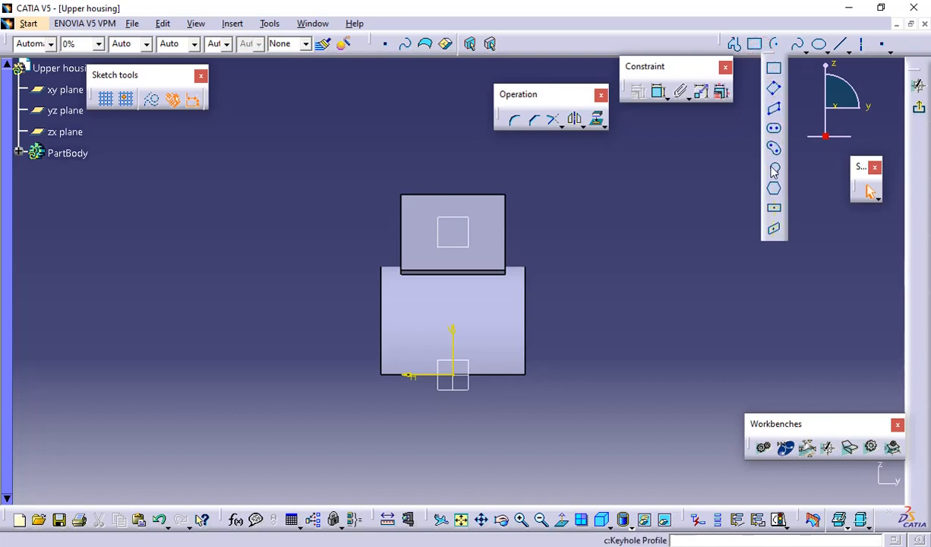
left_click(774, 208)
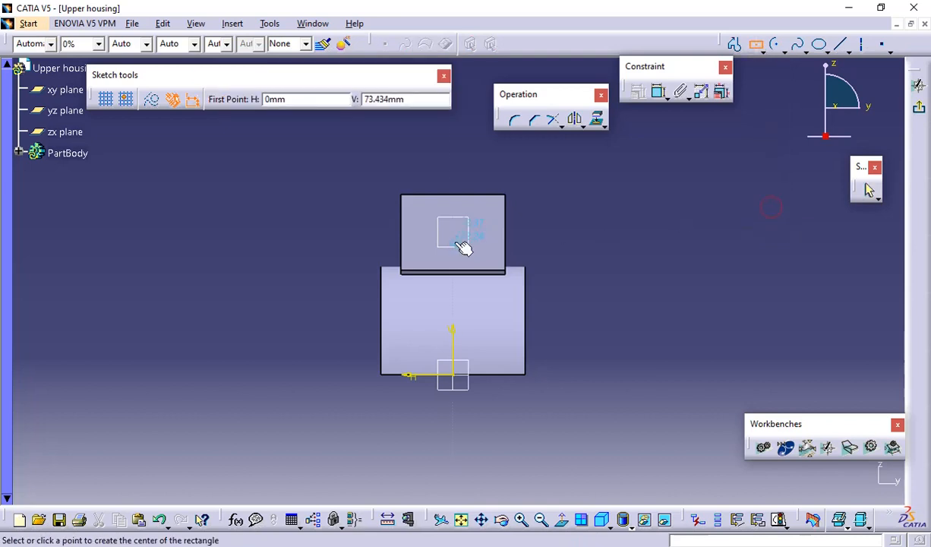
left_click(461, 241)
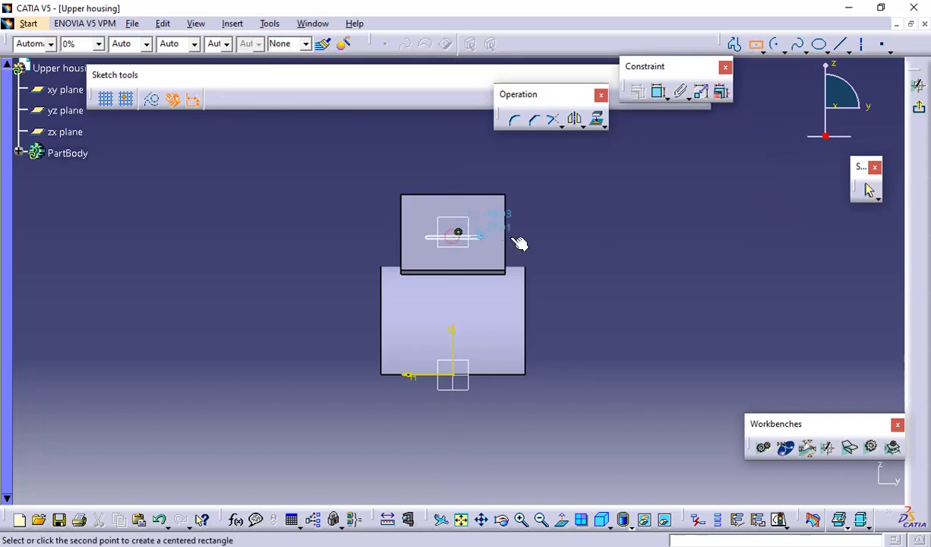
left_click(542, 291)
left_click(618, 270)
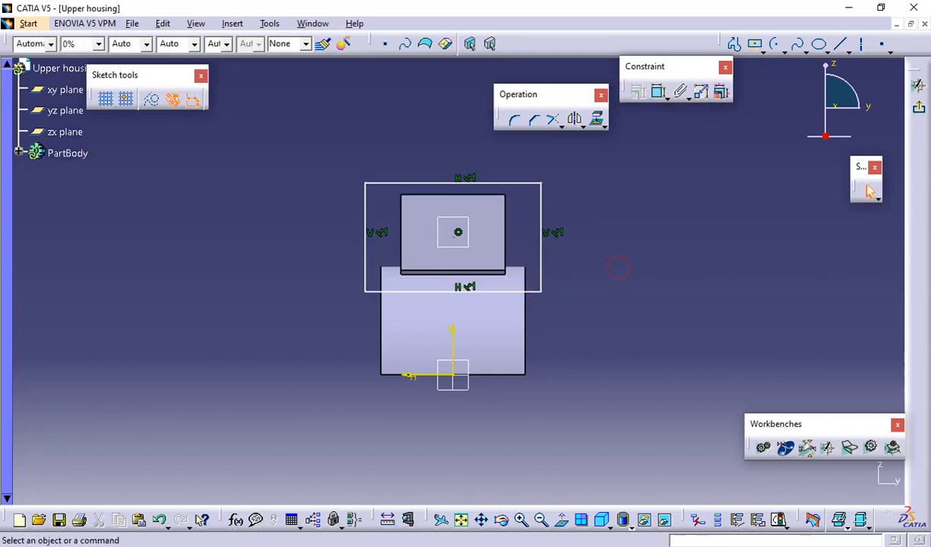
Check the flared end's section size in the PDF drawing, dimension the rectangle's upper edge, and set the width to 72.5 mm
key("alt+Tab")
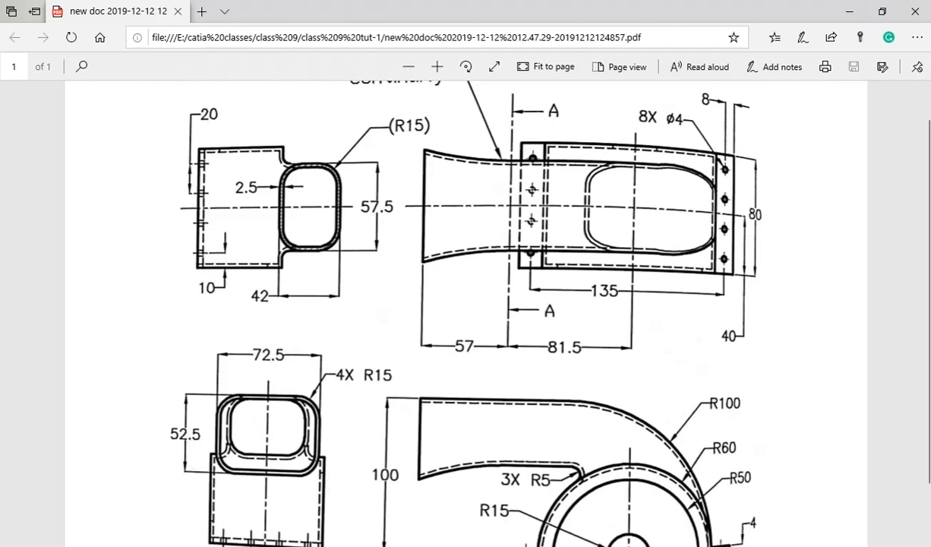
left_click(930, 130)
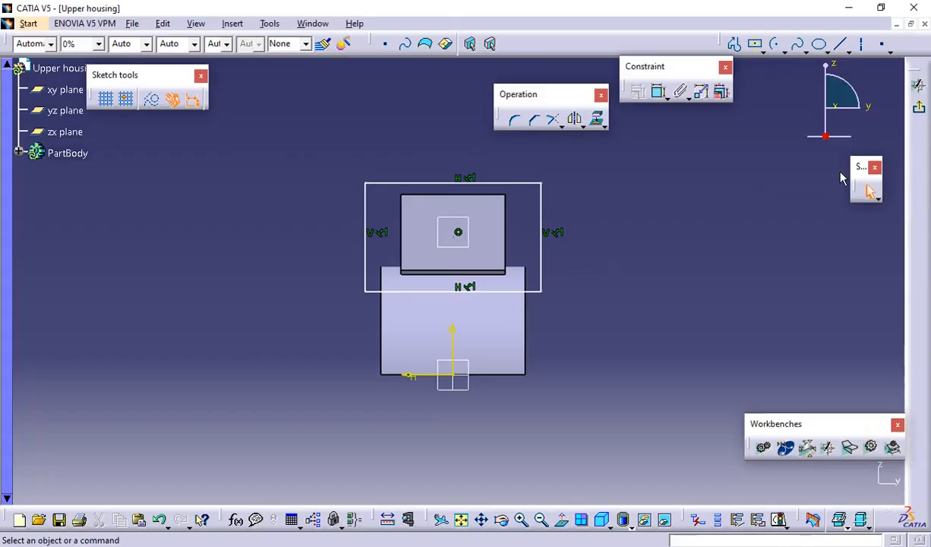
left_click(658, 92)
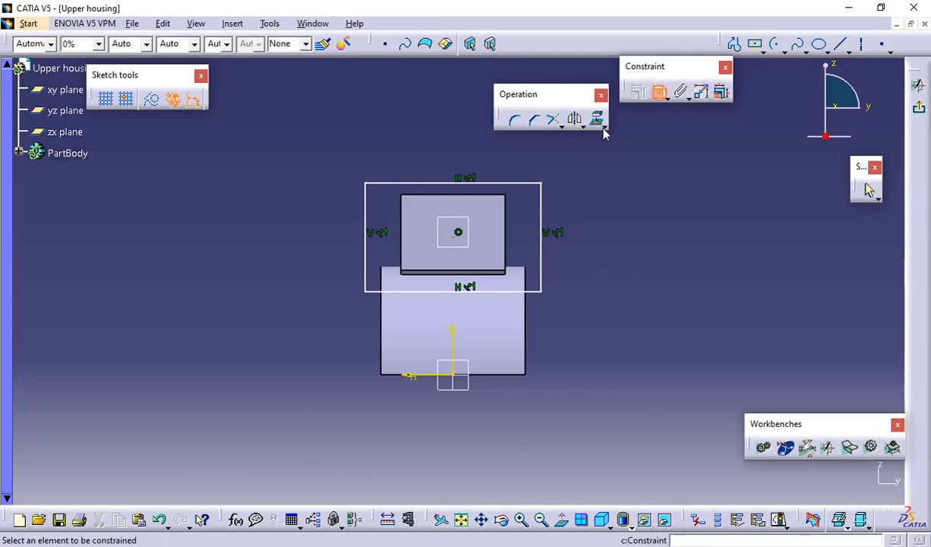
left_click(442, 183)
left_click(429, 155)
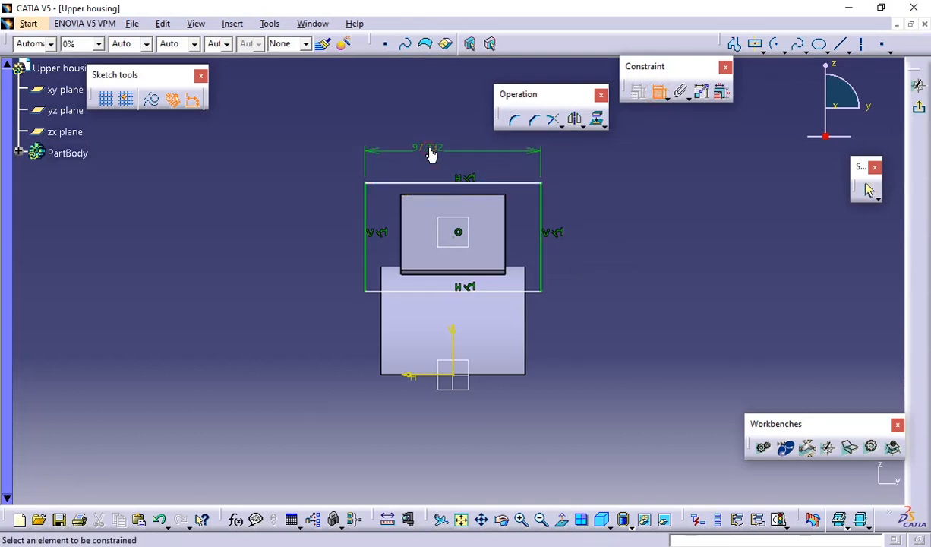
double_click(430, 154)
type("72.5")
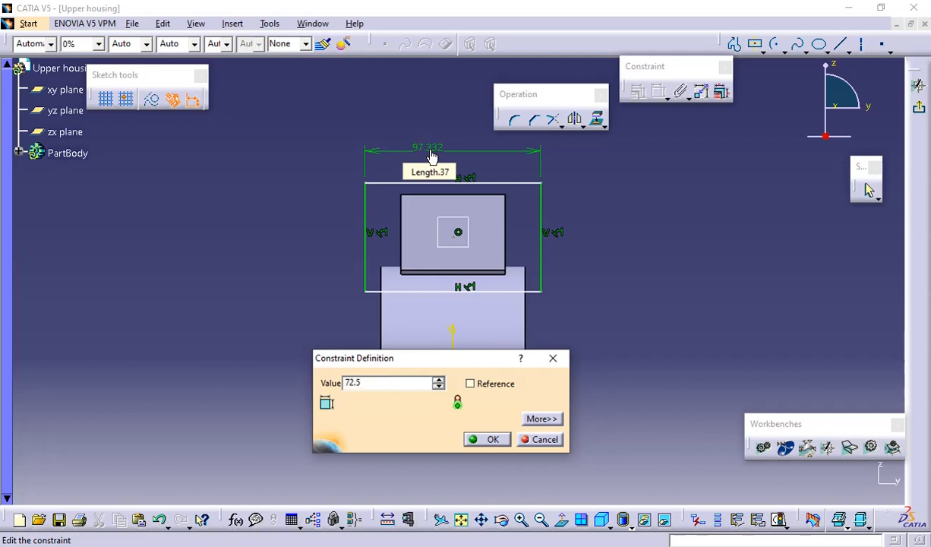
key("Return")
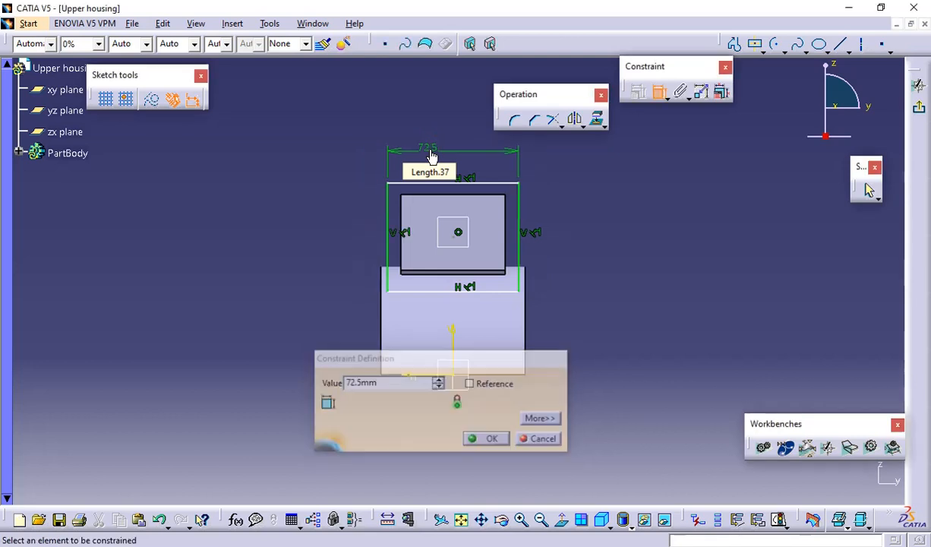
Dimension the rectangle's vertical side, set the height to 52.5 mm, and check the flared end again in the PDF drawing
left_click(527, 239)
left_click(571, 229)
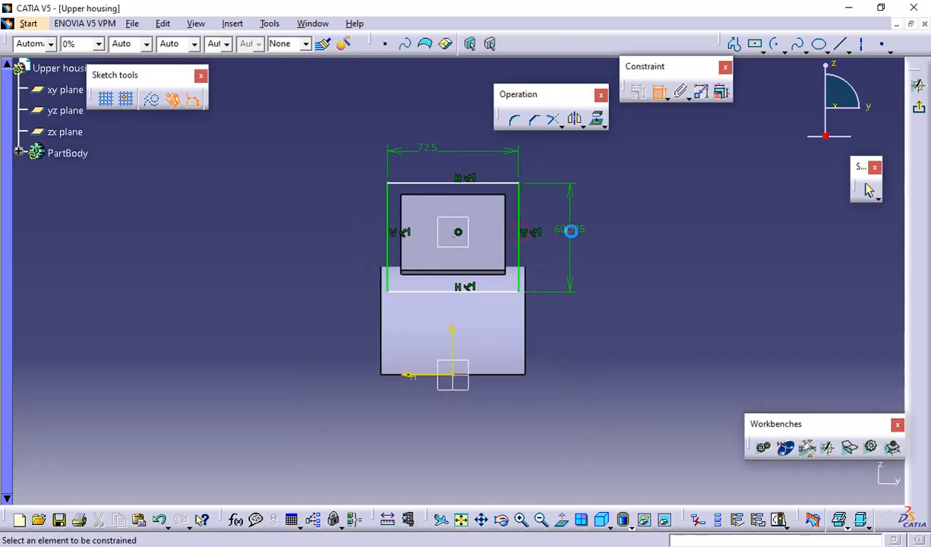
double_click(573, 226)
type("52.5")
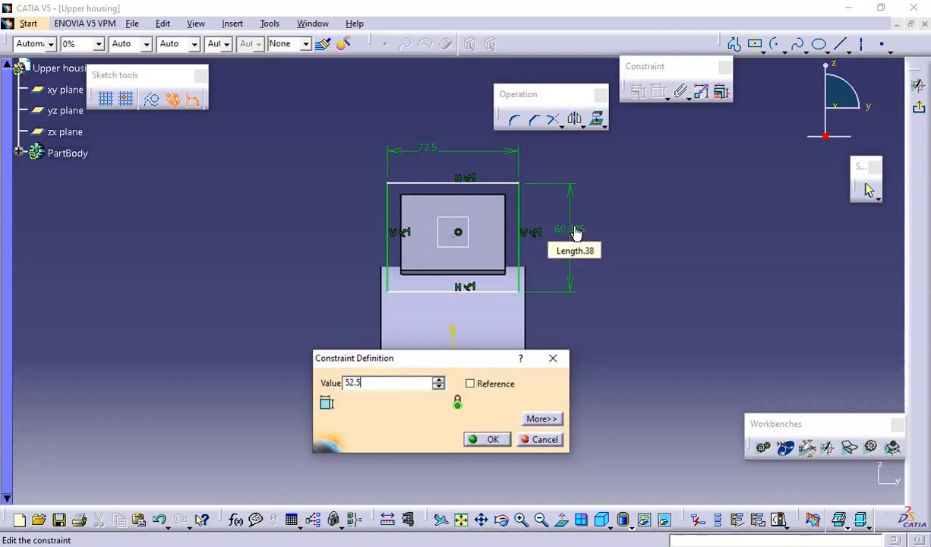
key("Return")
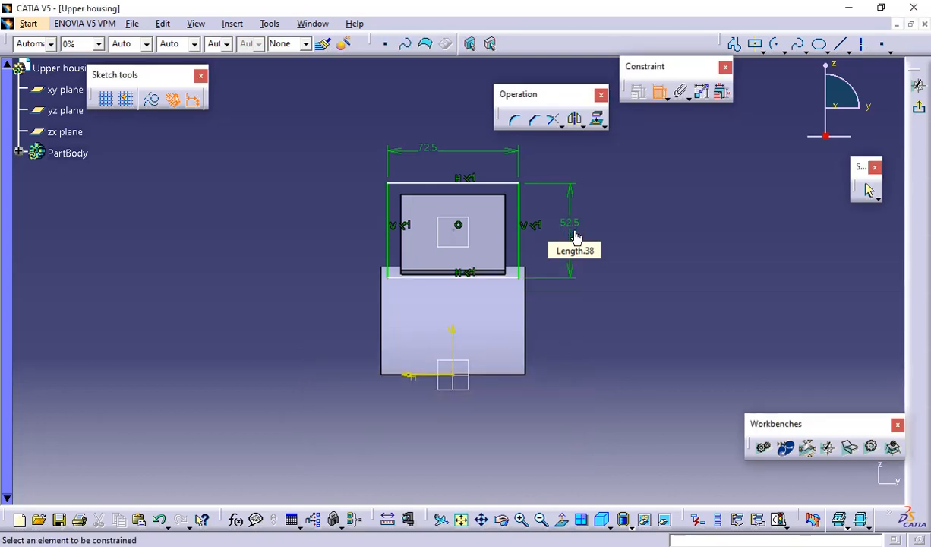
left_click(658, 233)
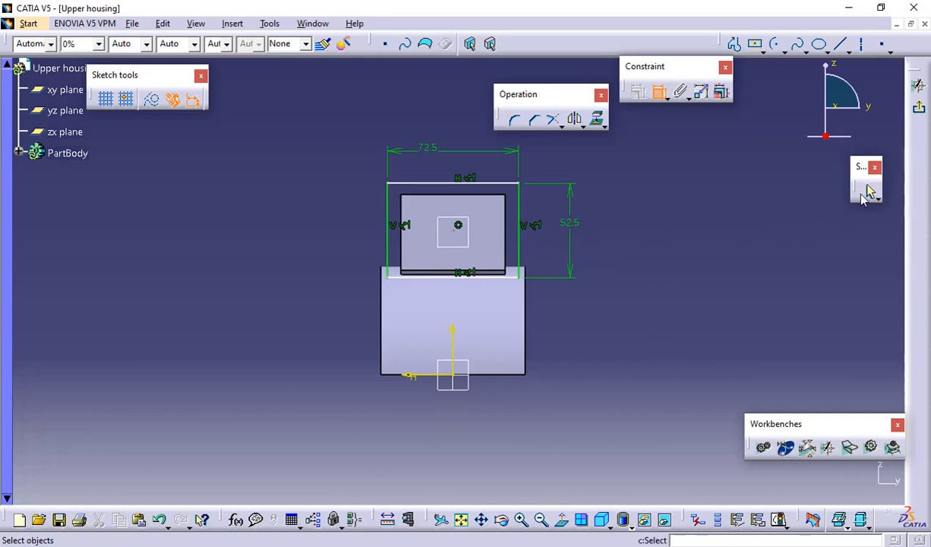
key("alt+Tab")
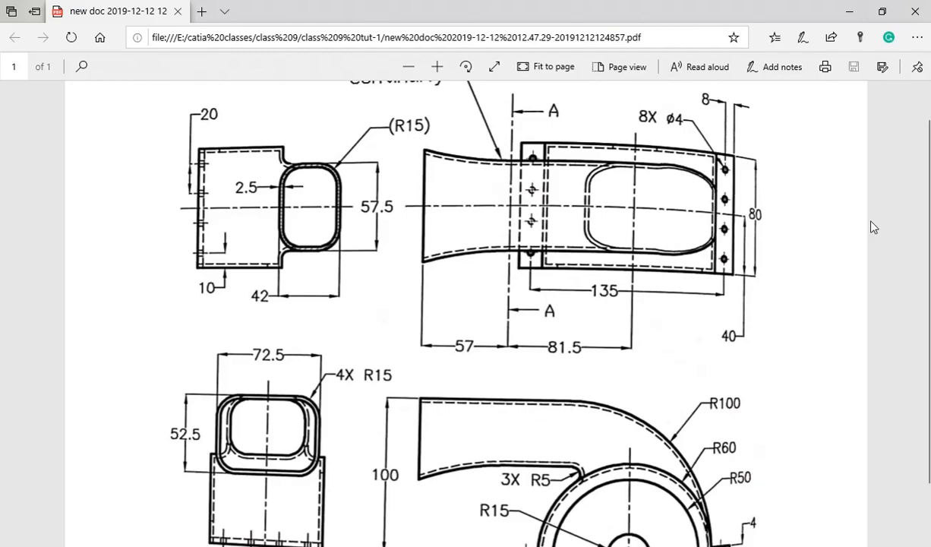
key("alt+Tab")
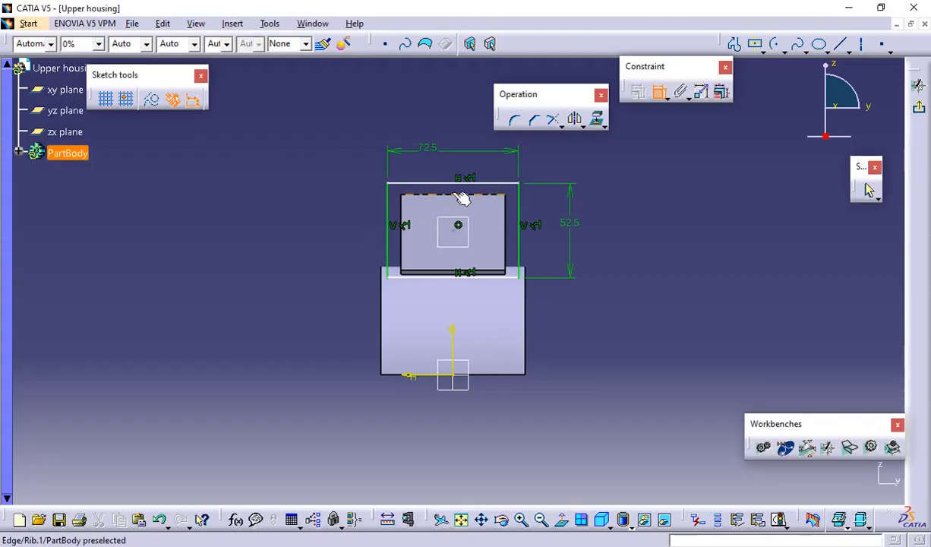
Make the rectangle's upper edge coincident with the upper edge of the duct's end face and exit the sketch
left_click(460, 183)
left_click(450, 195)
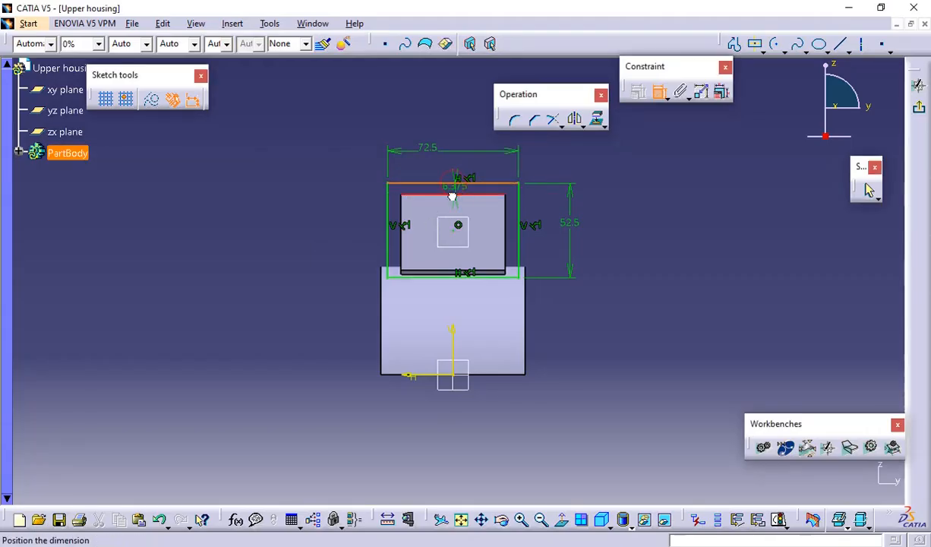
right_click(591, 146)
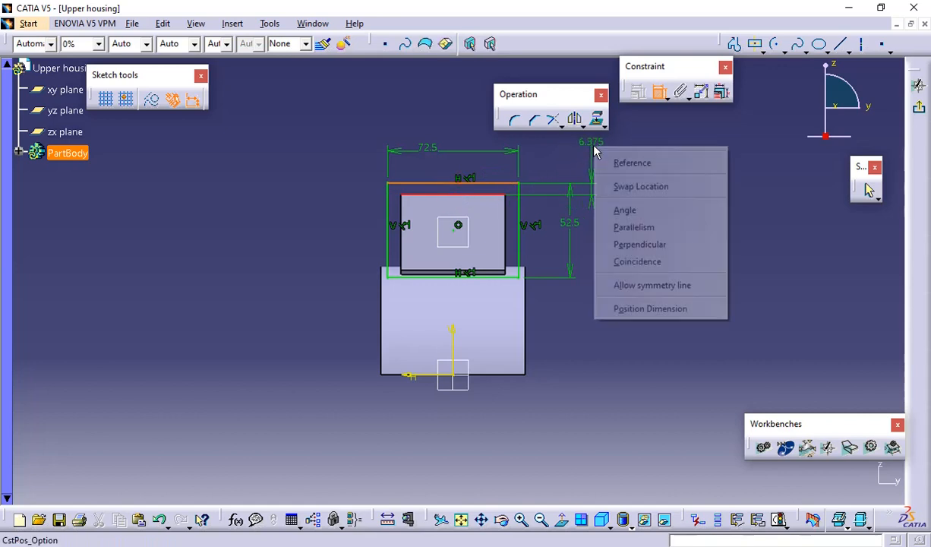
left_click(637, 262)
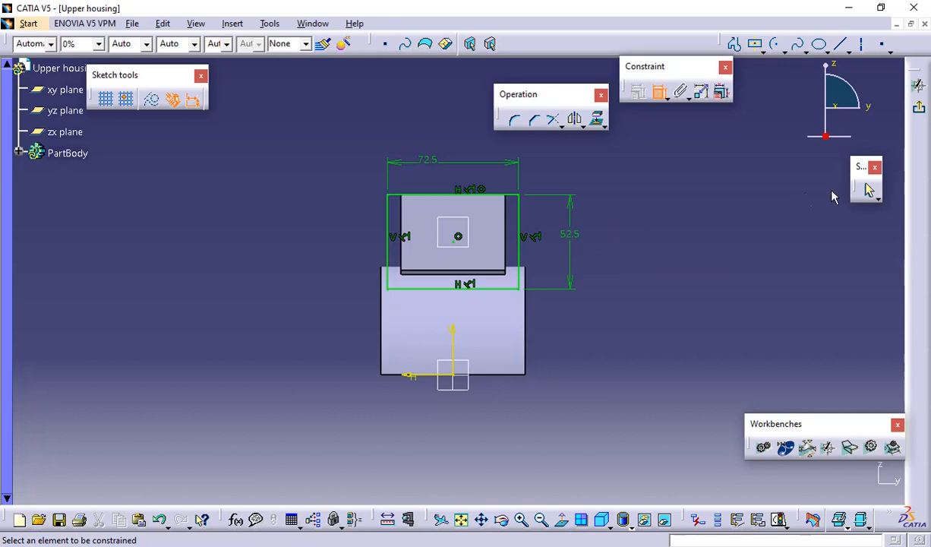
left_click(869, 189)
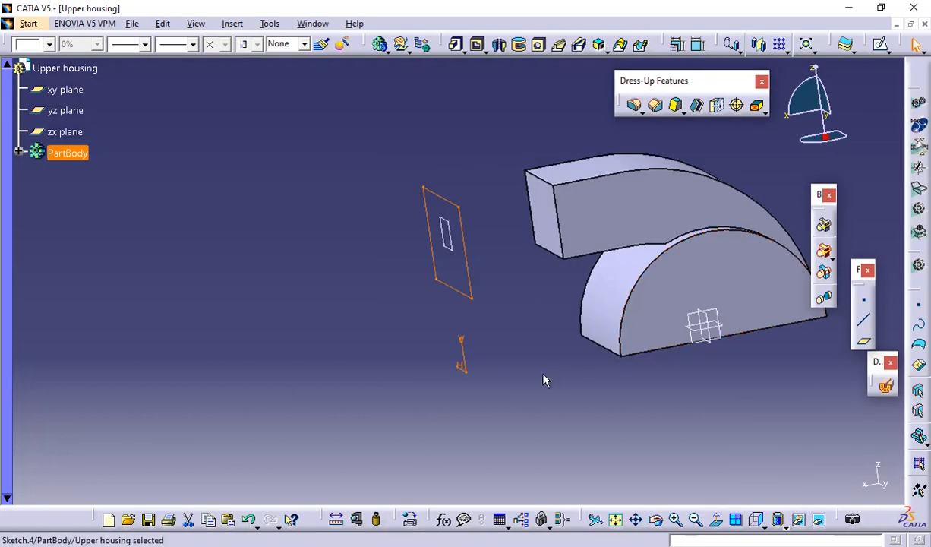
left_click(544, 376)
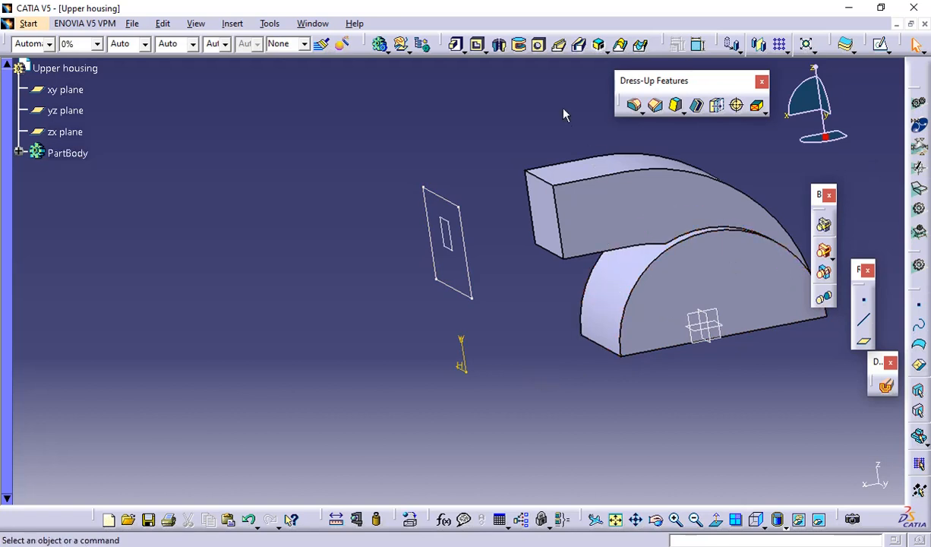
Define a multi-sections solid from the duct's free end face to the 72.5 by 52.5 mm rectangle sketch and preview it
left_click(621, 46)
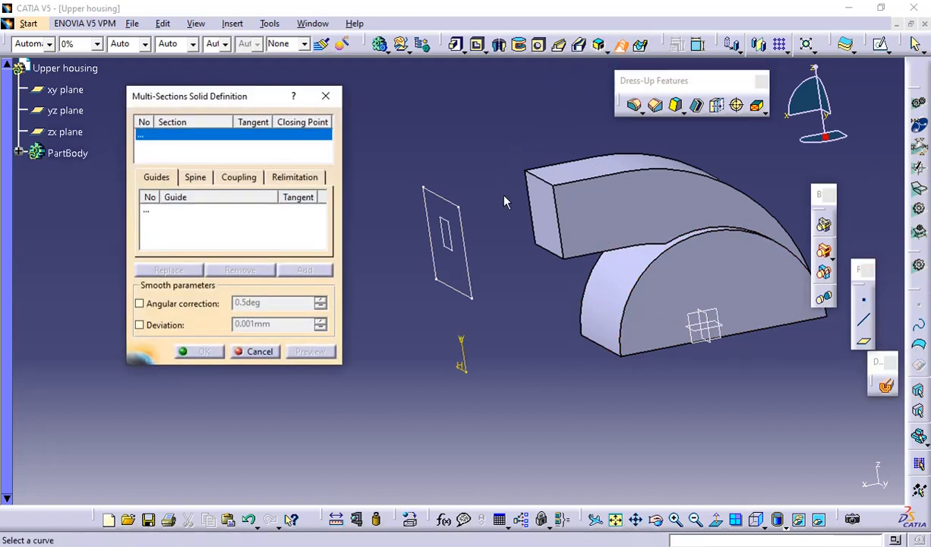
left_click(544, 205)
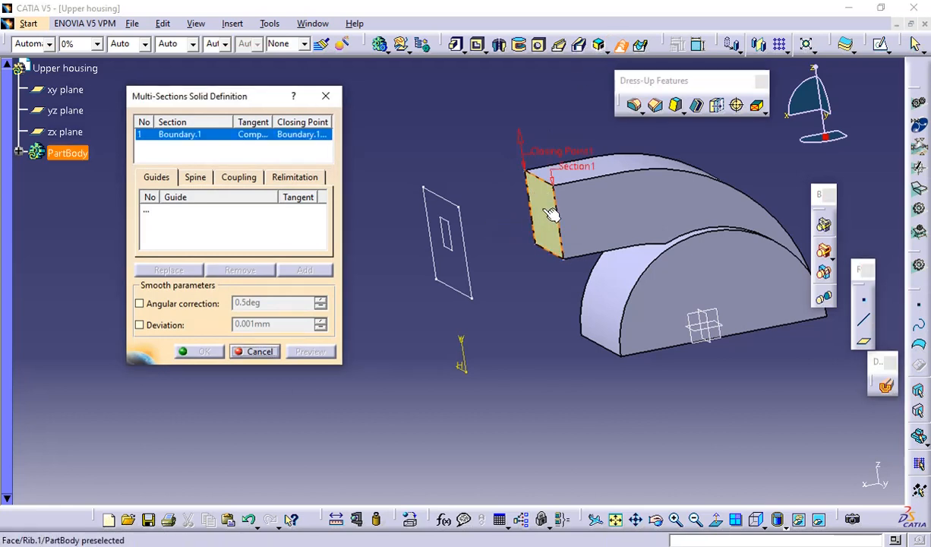
middle_click_drag(525, 285, 570, 286)
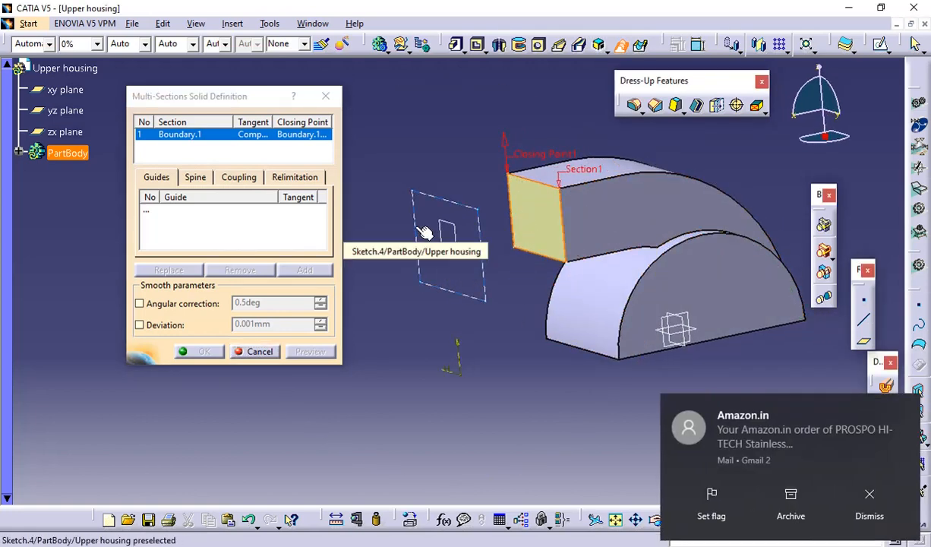
left_click(856, 503)
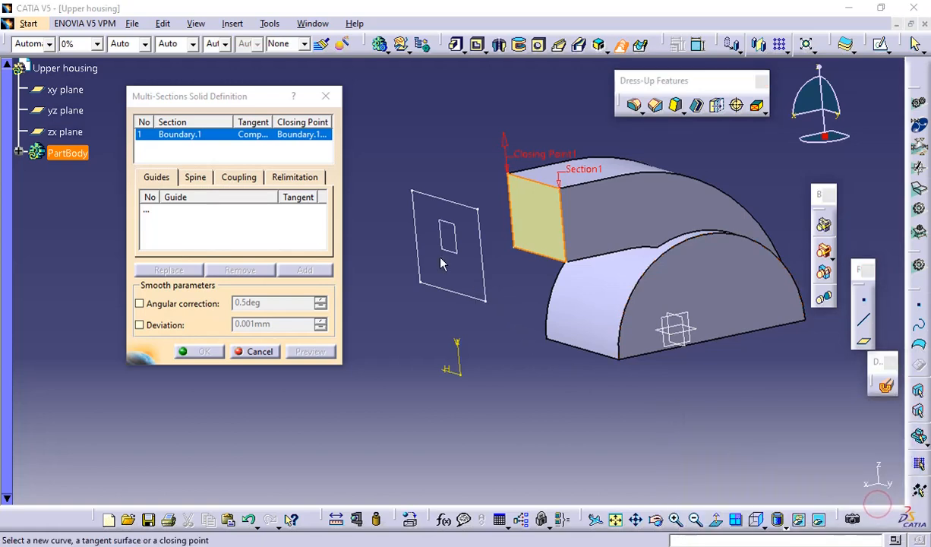
left_click(416, 231)
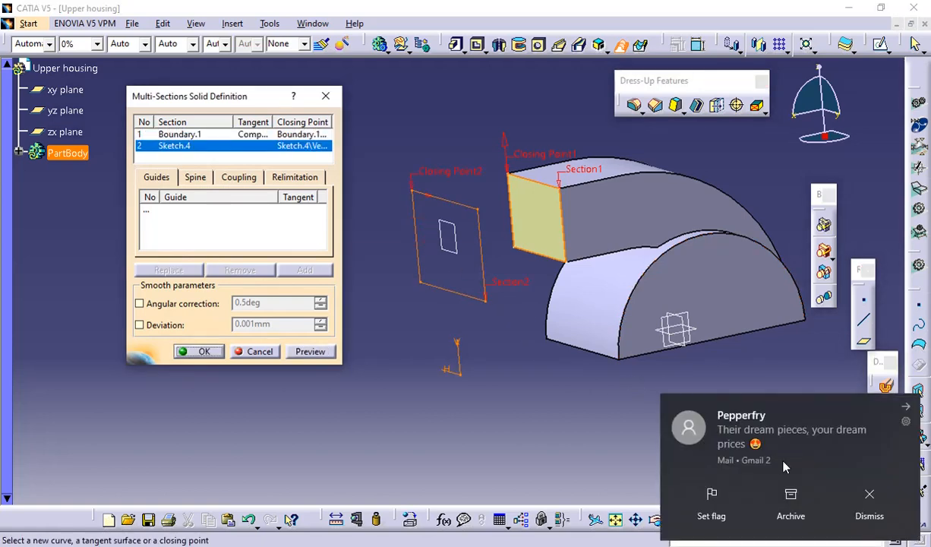
left_click(869, 495)
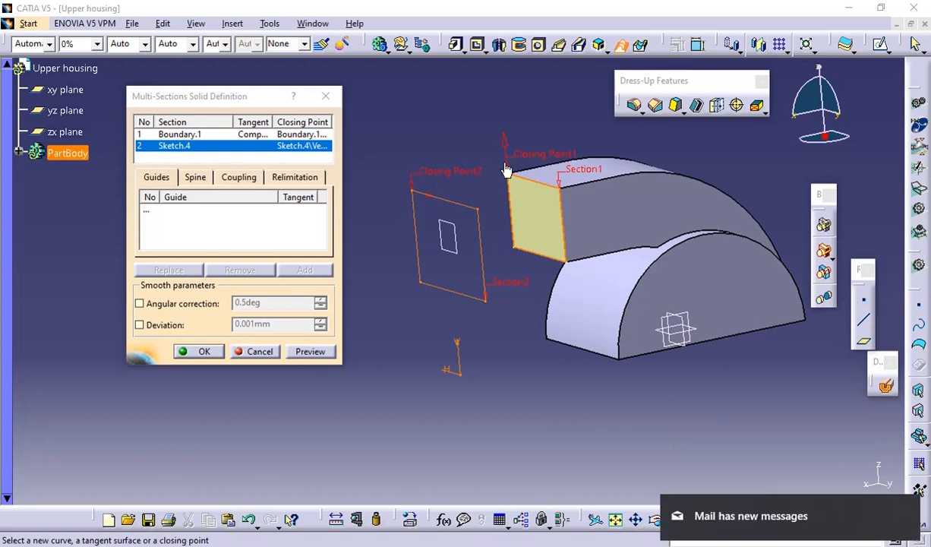
left_click(332, 352)
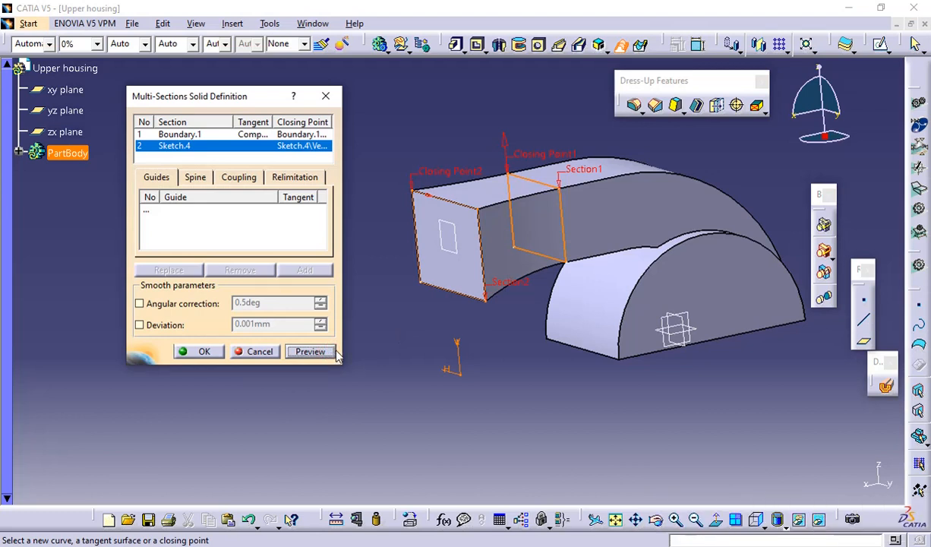
Try reversing the closing point direction on the duct-face section, preview the solid, and restore the original direction
middle_click_drag(478, 332, 612, 319)
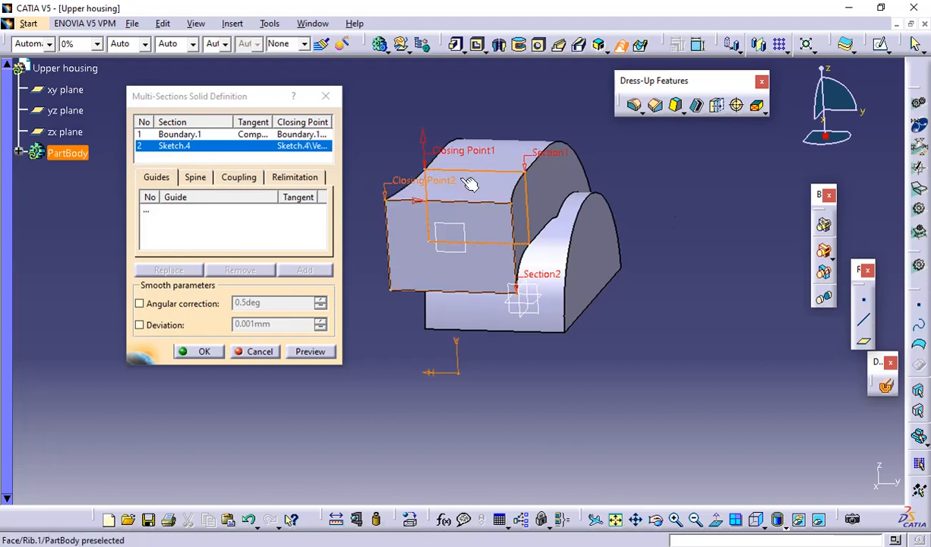
middle_click_drag(470, 183, 597, 252)
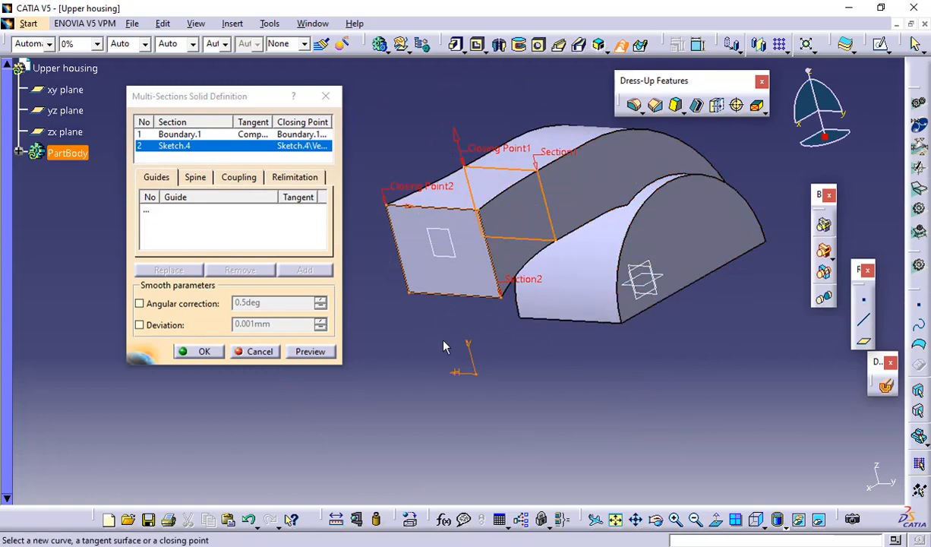
middle_click_drag(449, 339, 533, 333)
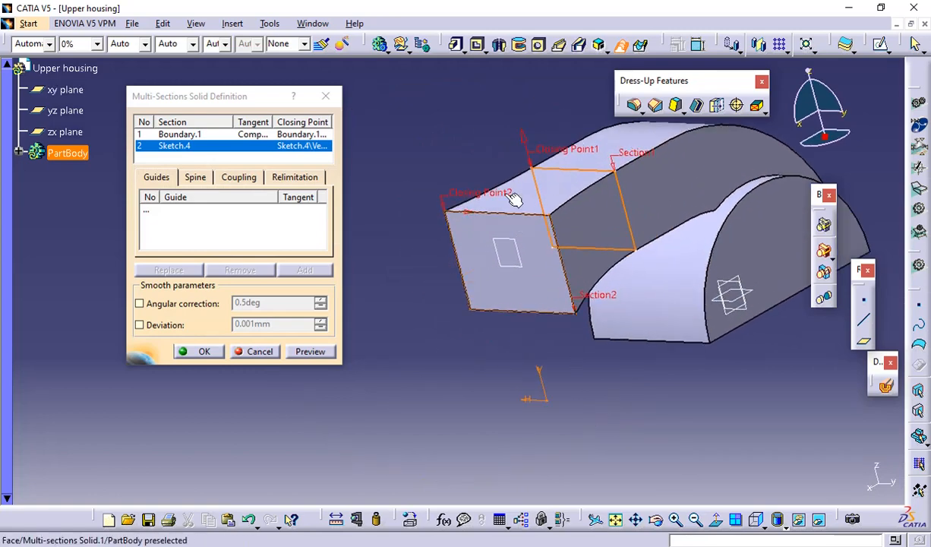
middle_click_drag(469, 218, 491, 135)
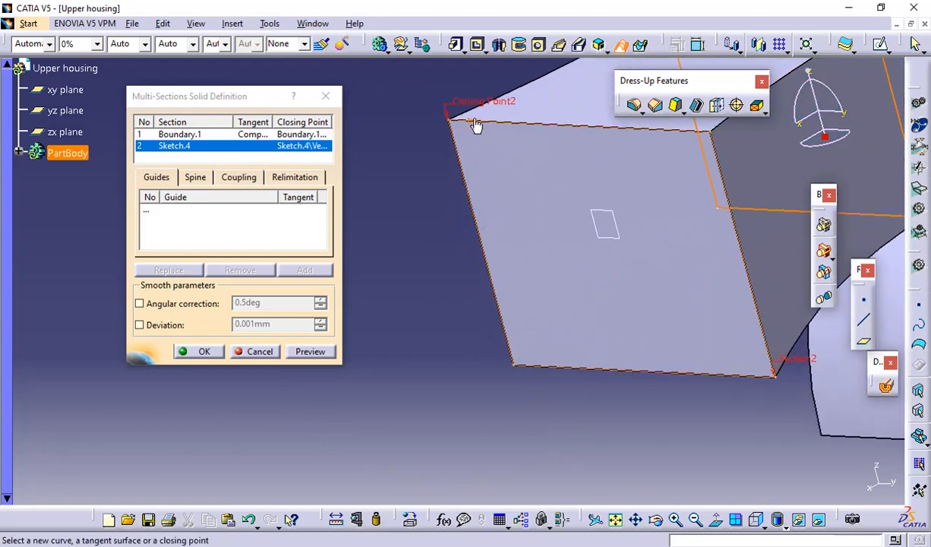
middle_click_drag(475, 205, 447, 448)
scroll(478, 304, "down", 1)
middle_click_drag(493, 328, 455, 346)
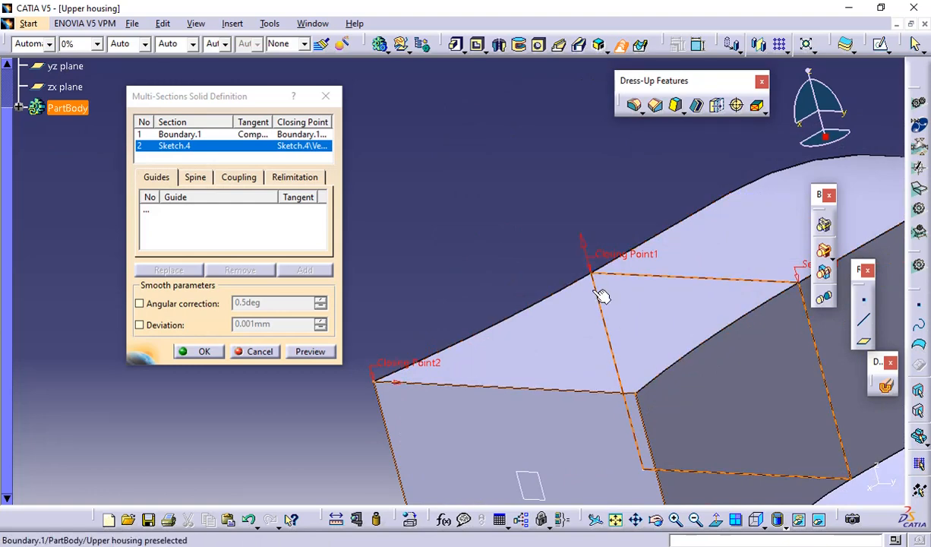
left_click(581, 238)
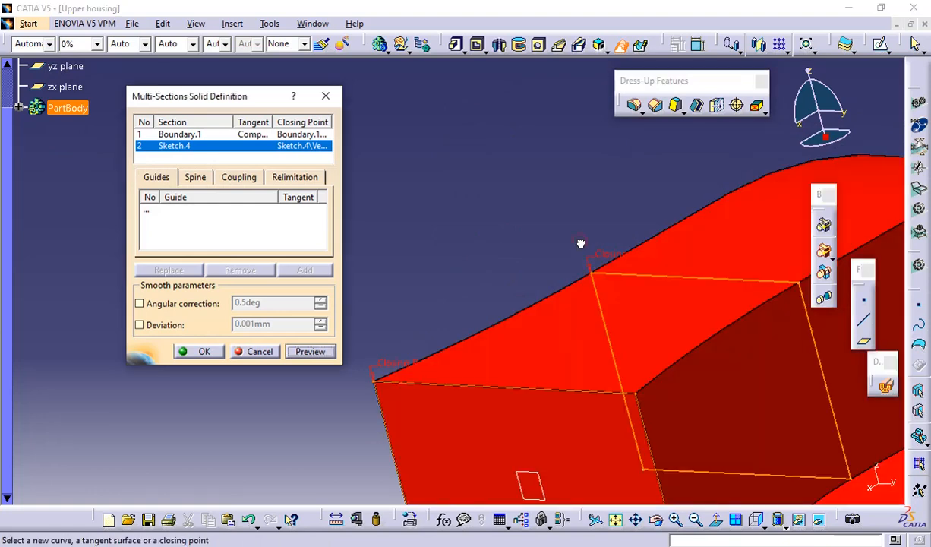
middle_click_drag(560, 257, 521, 280)
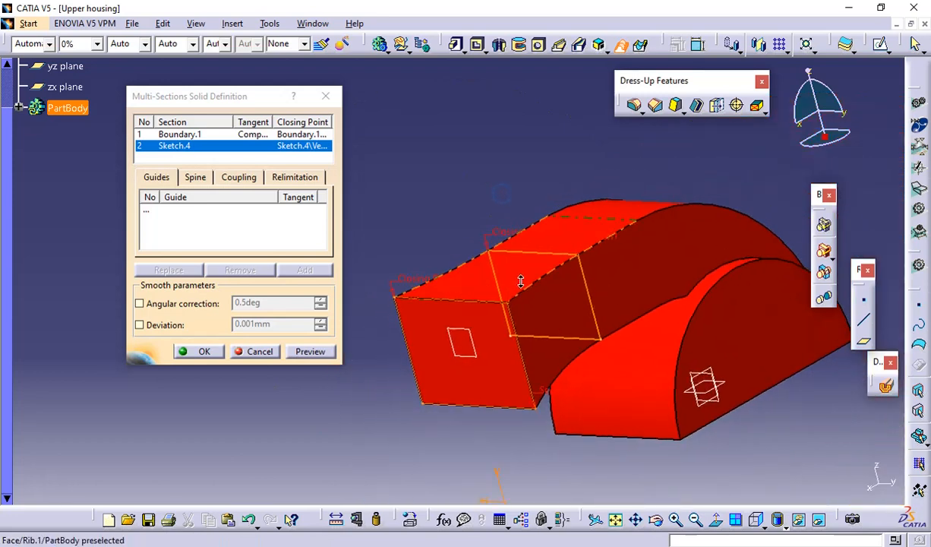
left_click(313, 351)
middle_click_drag(480, 310, 342, 327)
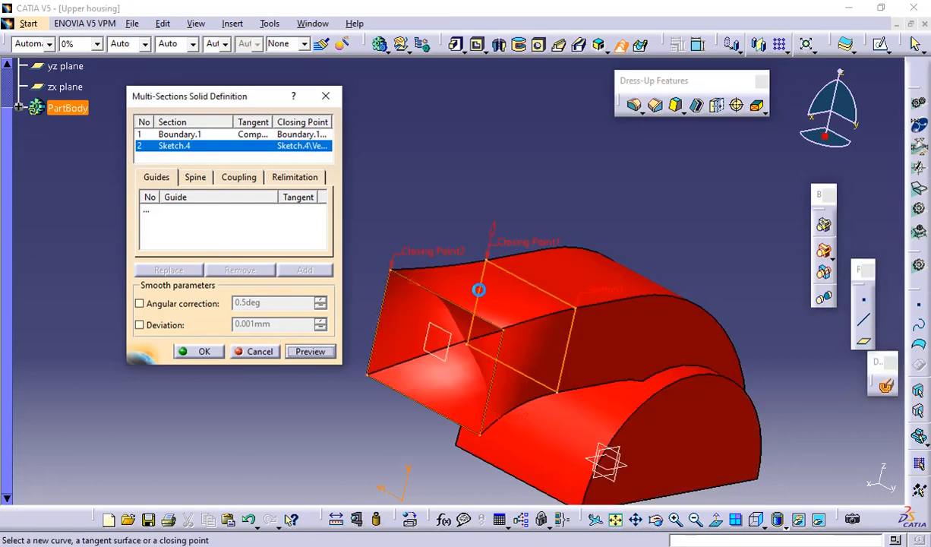
left_click(309, 352)
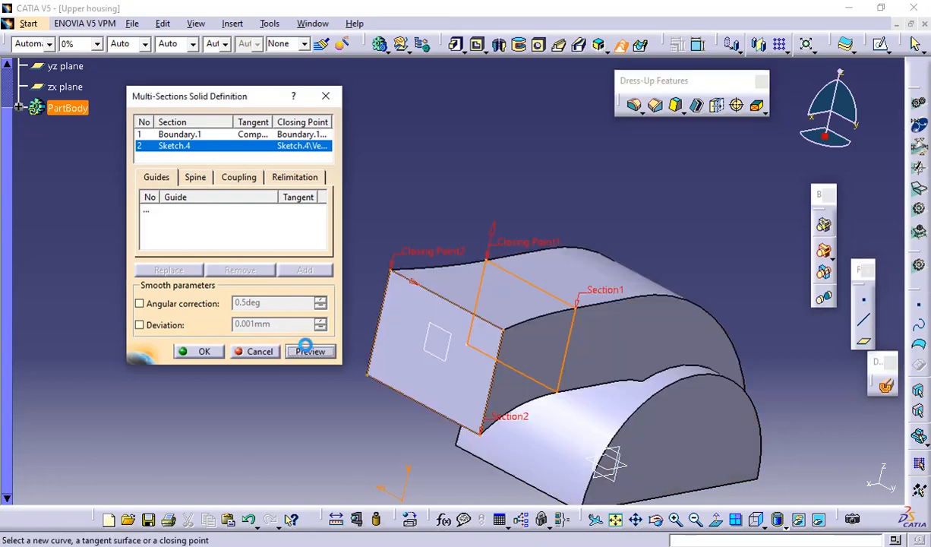
Create the multi-sections solid and select the flared end's reference plane in the expanded part body
left_click(205, 352)
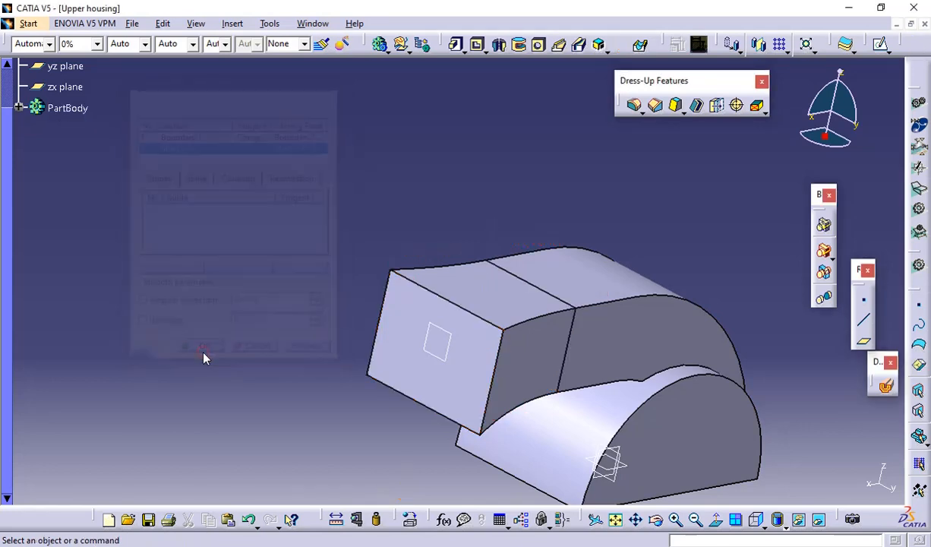
middle_click_drag(649, 256, 596, 245)
left_click(20, 153)
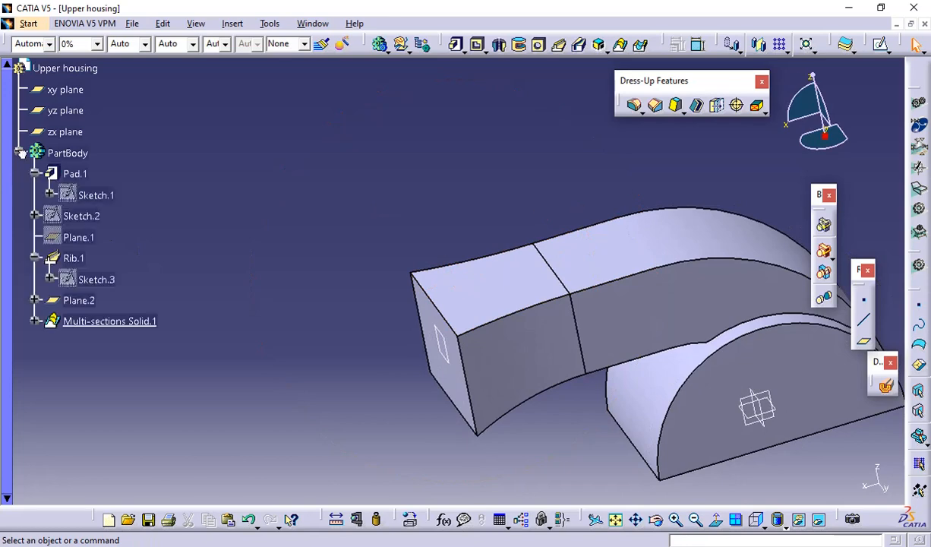
left_click(89, 303)
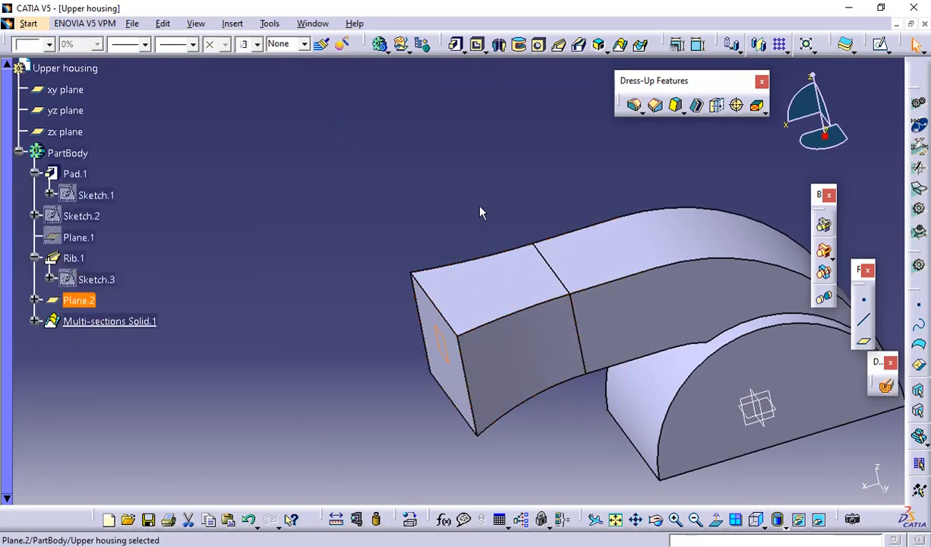
Compare the flared duct from above with the PDF drawing and check the drawing for its corner radii
middle_click_drag(480, 213, 493, 410)
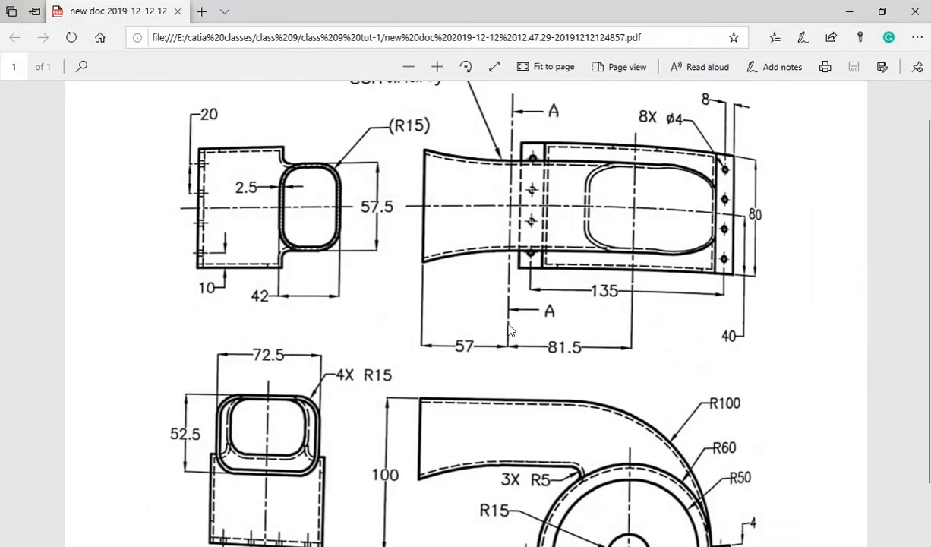
scroll(509, 330, "up", 1)
scroll(509, 331, "down", 2)
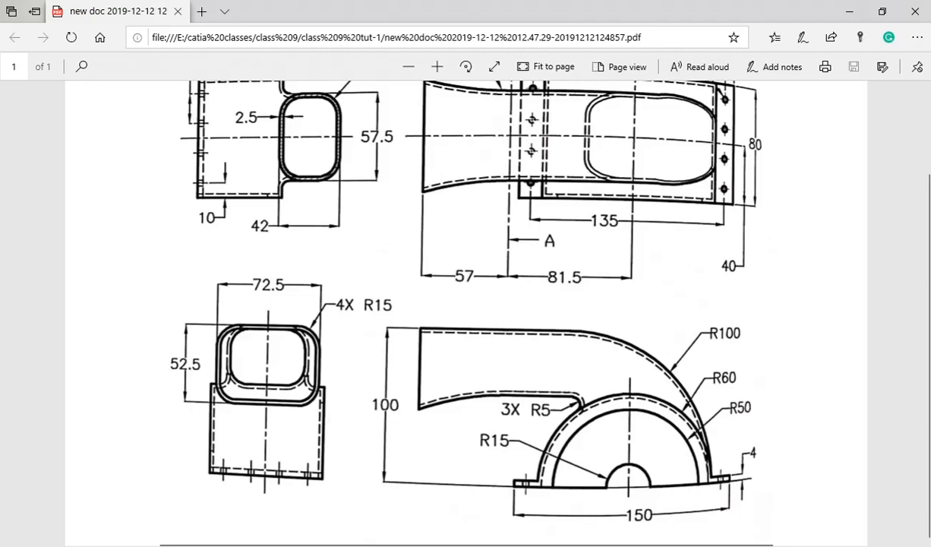
key("alt+Tab")
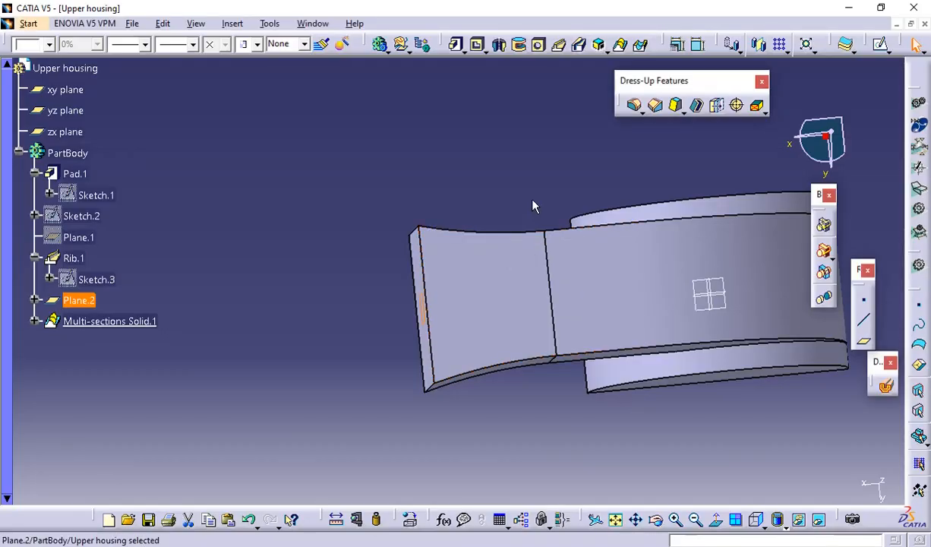
Start an edge fillet and select the four longitudinal edges of the duct with tangency propagation
left_click(637, 107)
left_click(443, 227)
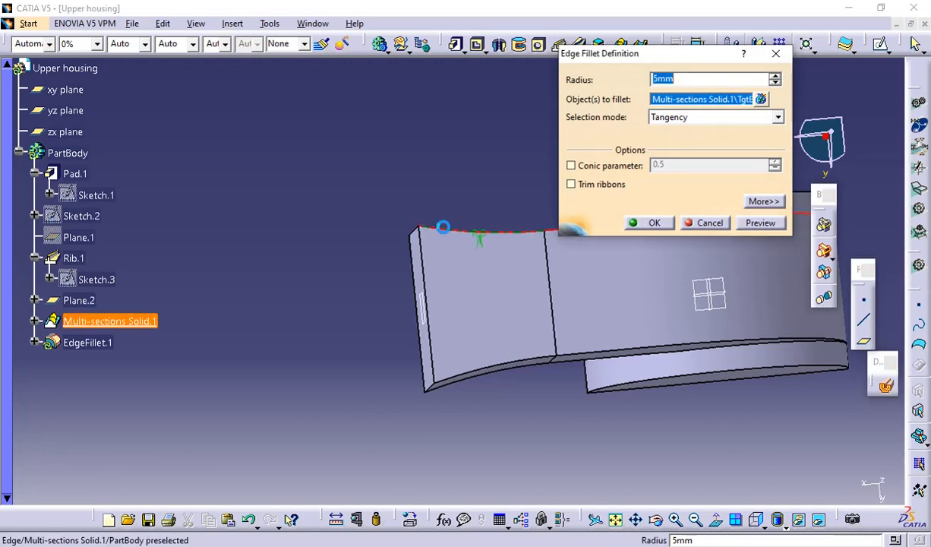
middle_click_drag(463, 205, 213, 199)
middle_click_drag(341, 299, 243, 297)
left_click(255, 308)
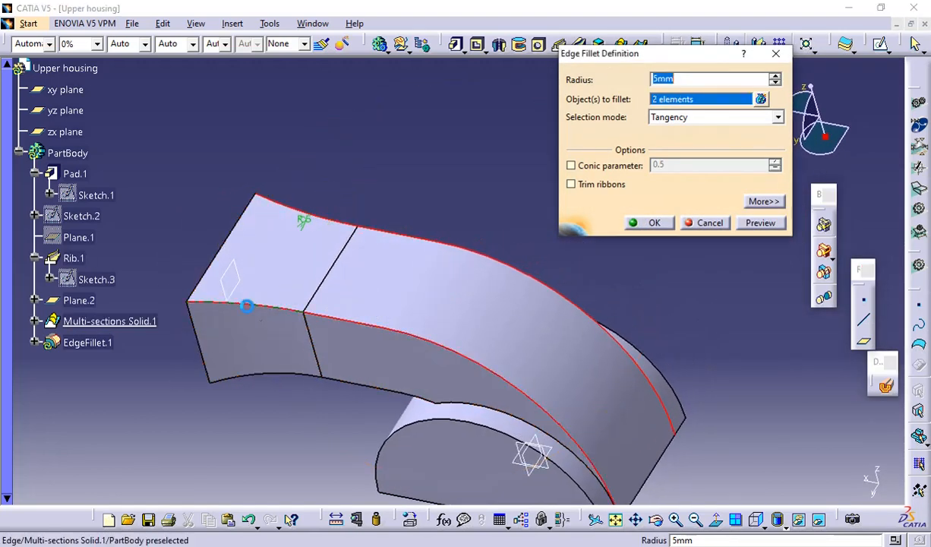
left_click(269, 372)
middle_click_drag(270, 372, 588, 392)
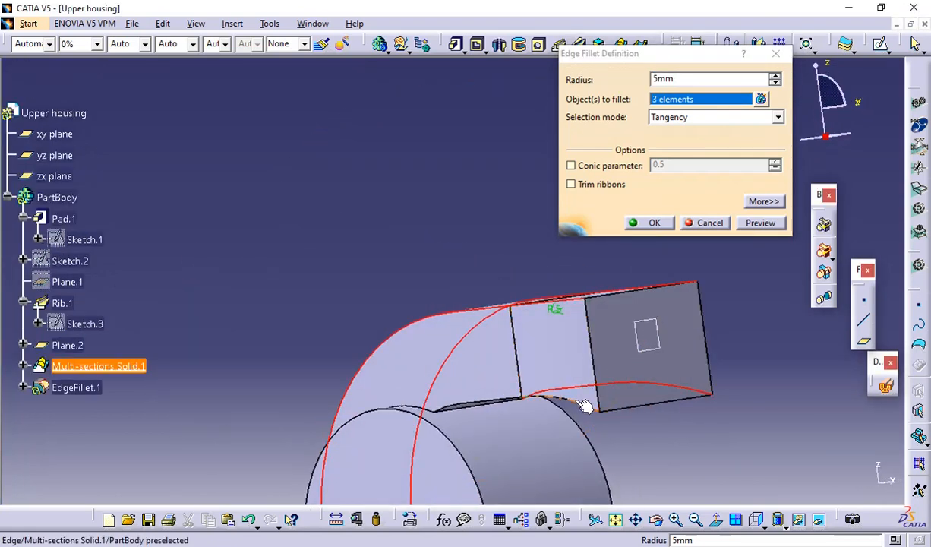
left_click(585, 396)
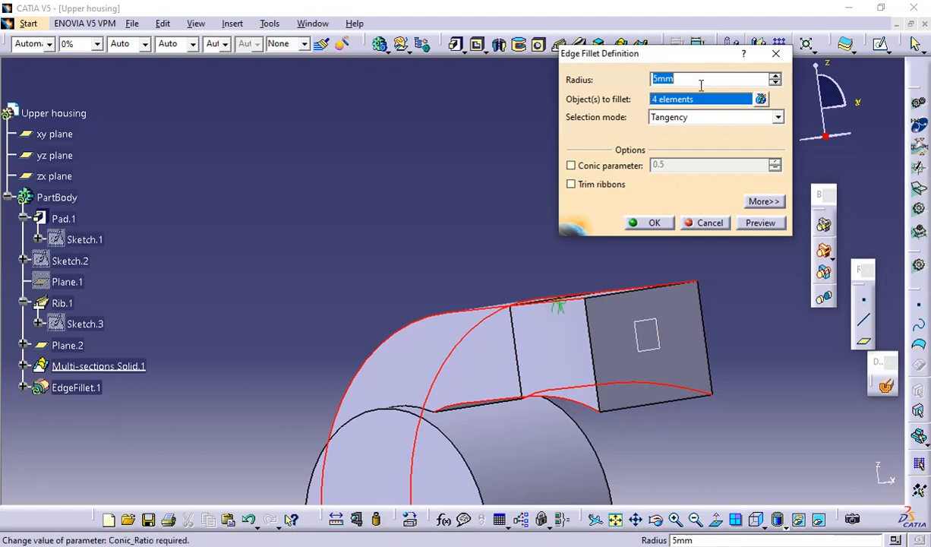
Set the duct edge fillet radius to 15 mm, preview and apply it, and close the leftover fillet definition and warnings
type("15")
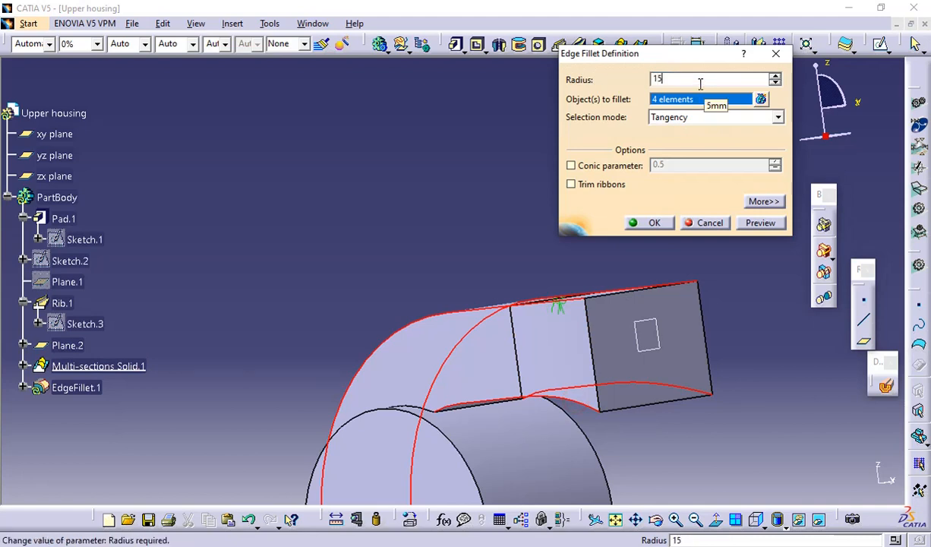
left_click(759, 222)
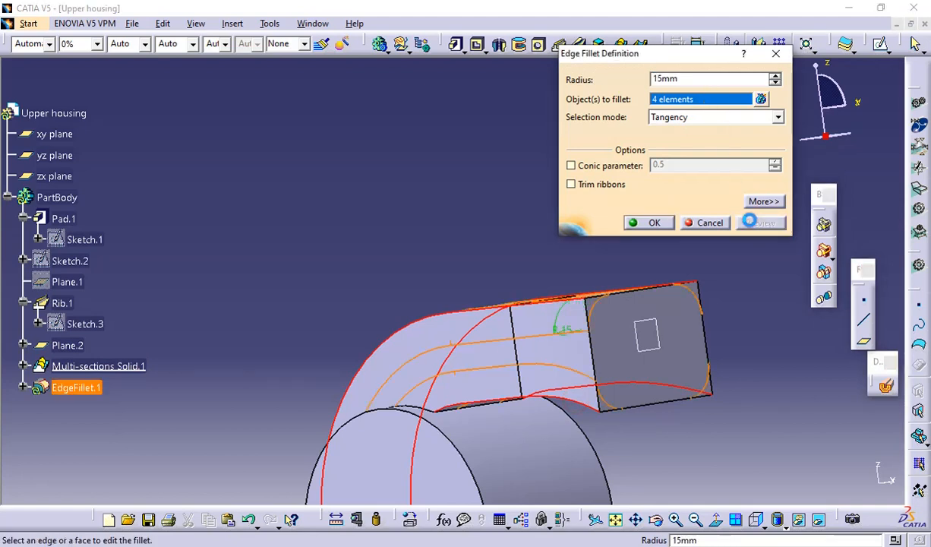
left_click(646, 227)
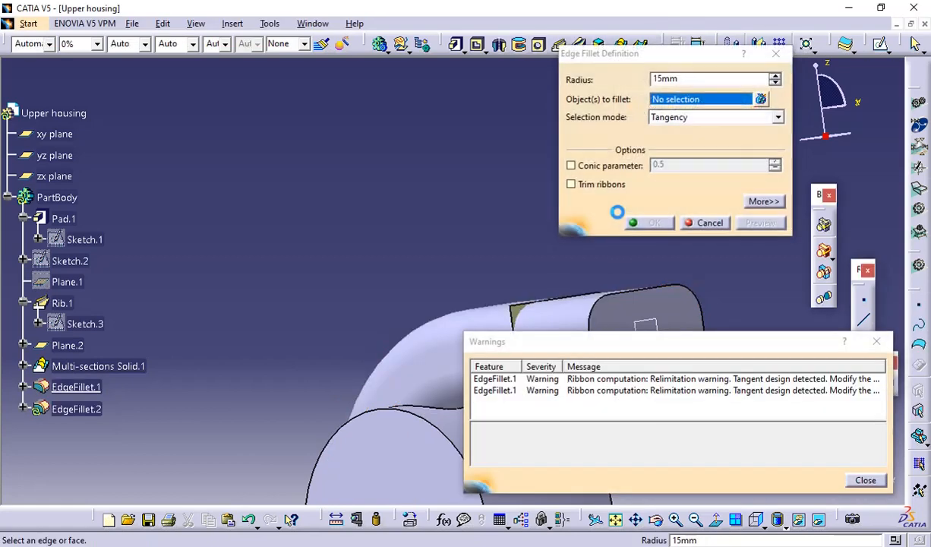
left_click(706, 223)
left_click(866, 480)
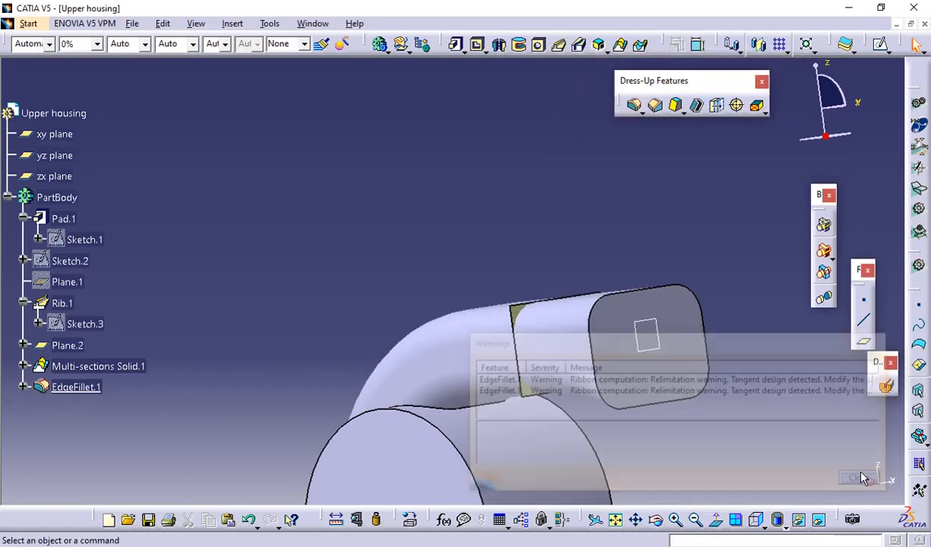
Hide the leftover extracted face whose corners protrude around the duct where the flared end begins
middle_click_drag(540, 145, 418, 145)
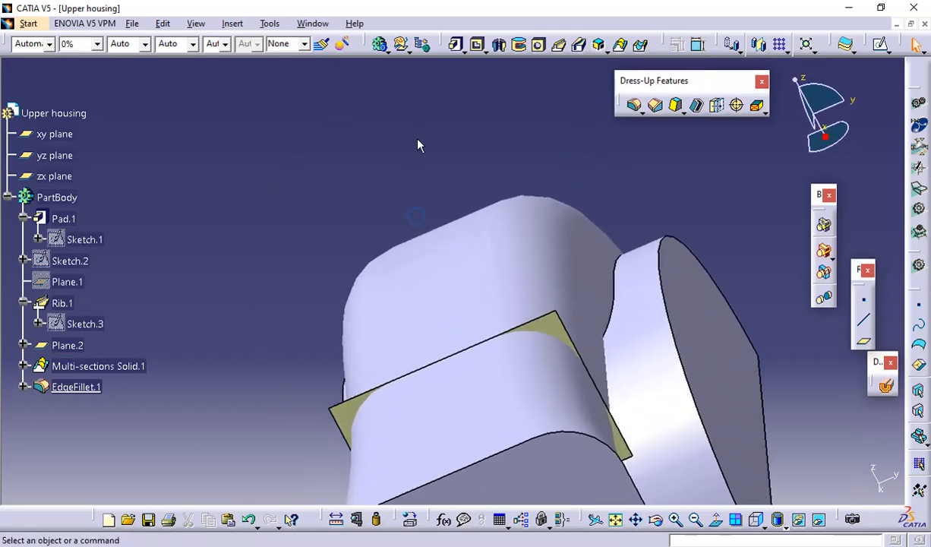
left_click(551, 329)
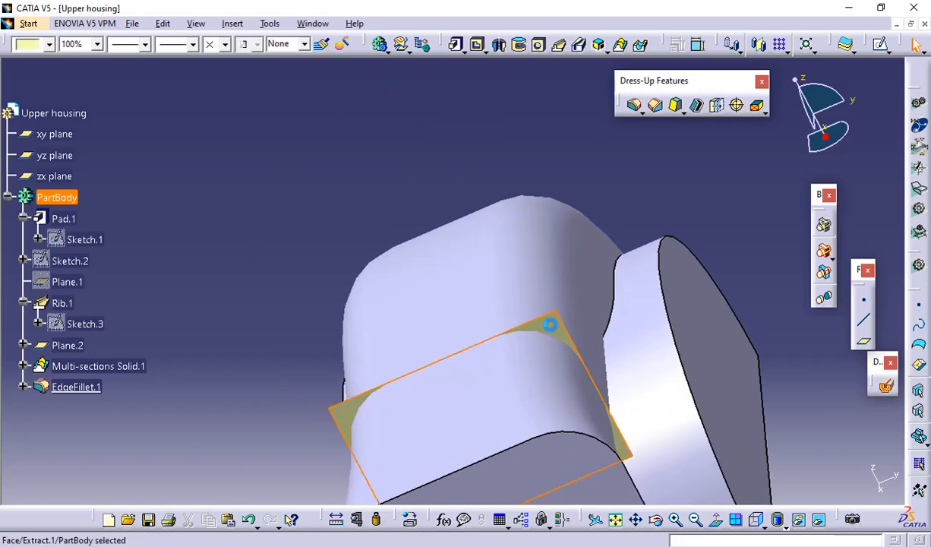
right_click(551, 328)
left_click(579, 76)
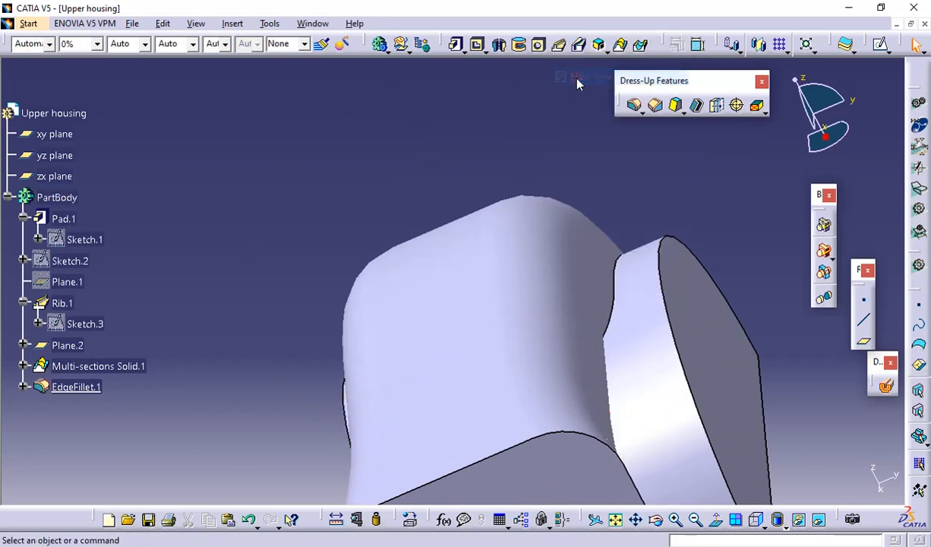
Inspect the rounded duct from several sides and check the views in the PDF drawing for the wall thickness
middle_click_drag(669, 335, 689, 246)
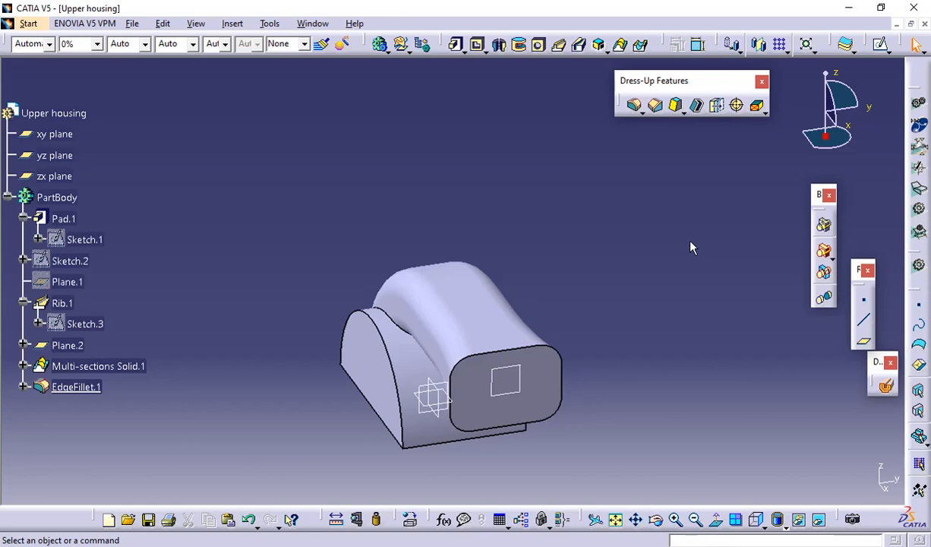
middle_click_drag(634, 405, 694, 247)
key("alt+Tab")
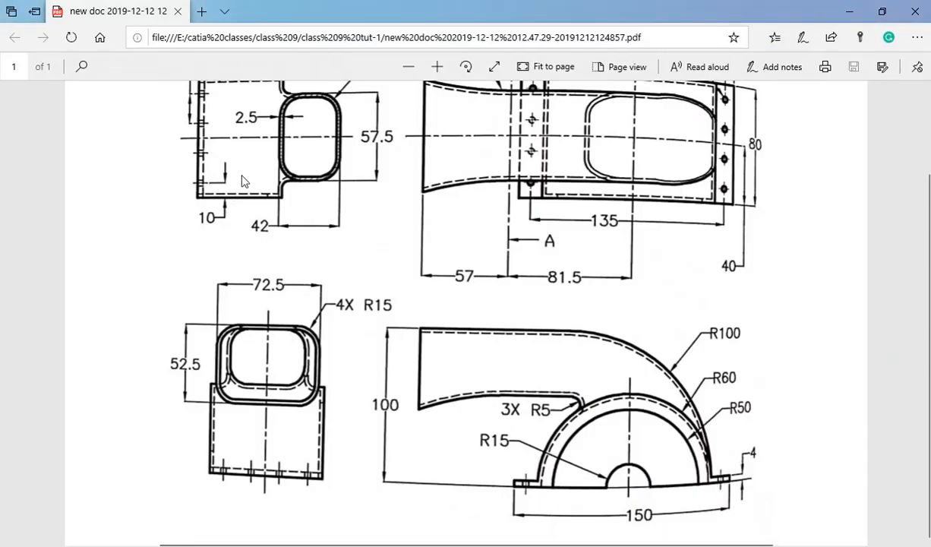
scroll(243, 181, "up", 2)
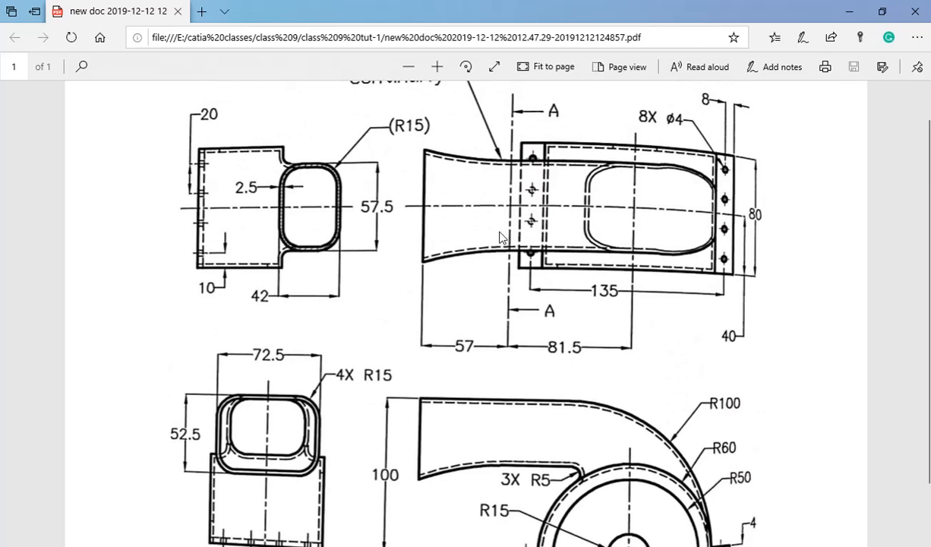
scroll(501, 238, "down", 2)
scroll(672, 302, "up", 3)
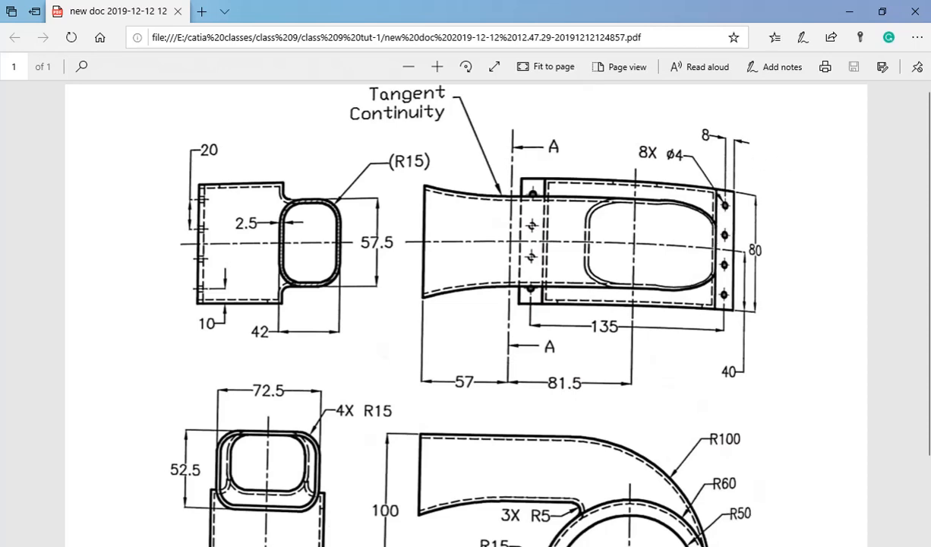
key("alt+Tab")
middle_click_drag(465, 226, 551, 249)
middle_click_drag(474, 358, 418, 300)
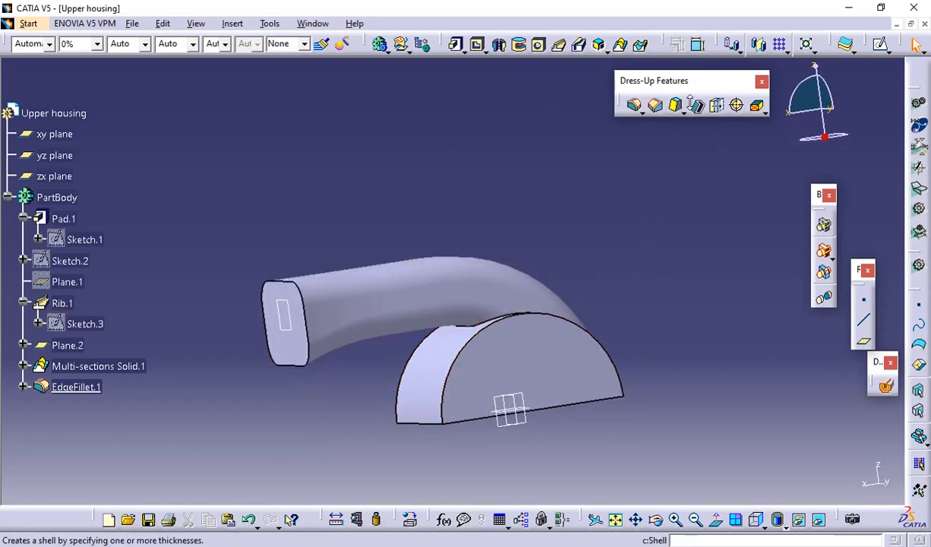
Shell the part with a 2.5 mm inside thickness, removing the duct's flared end face and the housing's flat base face, and cancel the leftover shell definition
left_click(693, 104)
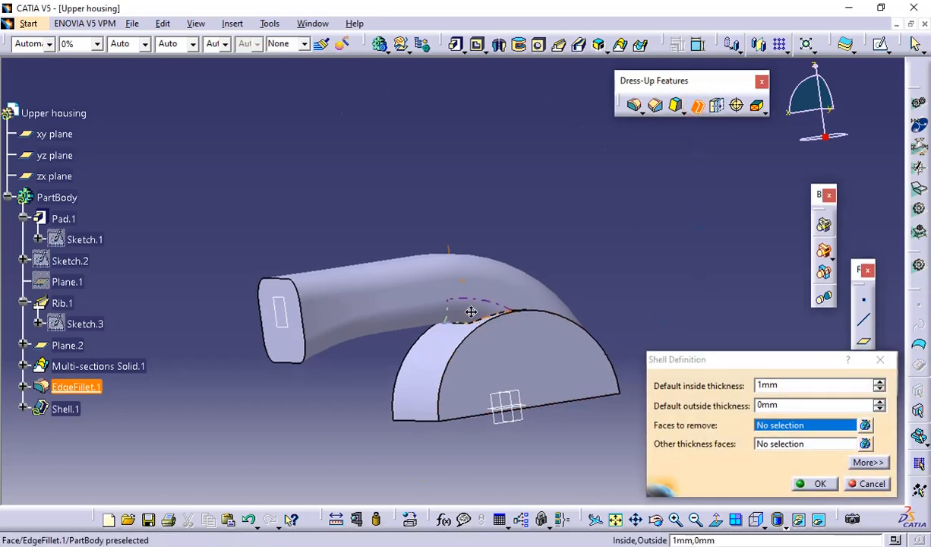
middle_click_drag(471, 313, 509, 280)
left_click(796, 385)
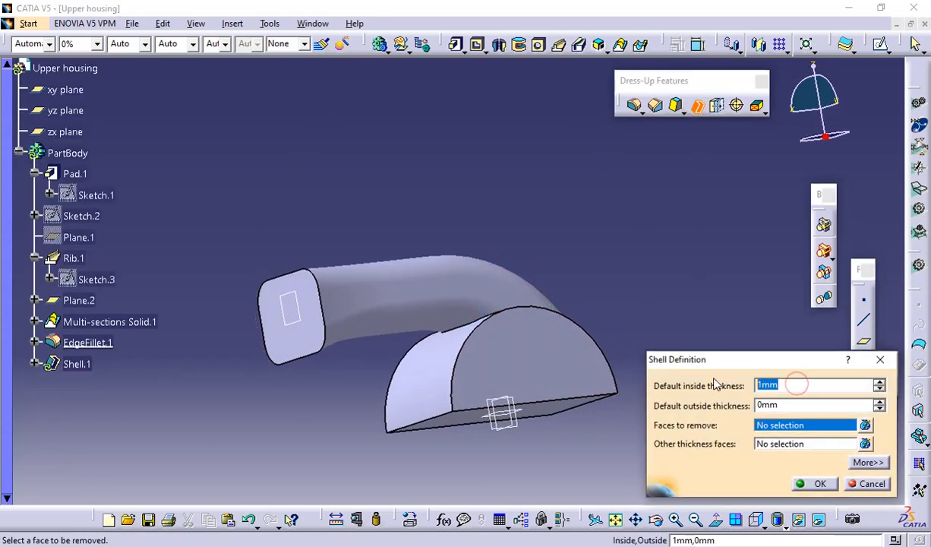
type("2.5")
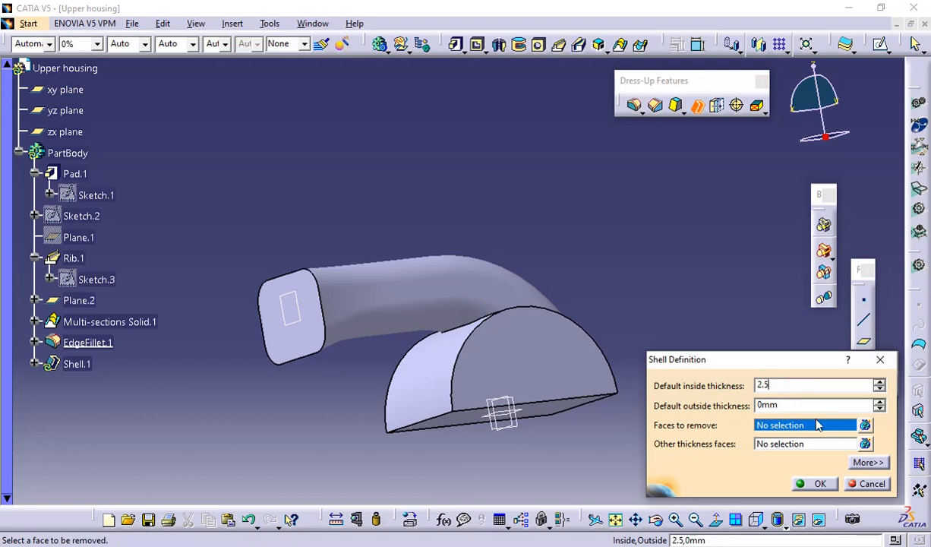
left_click(814, 419)
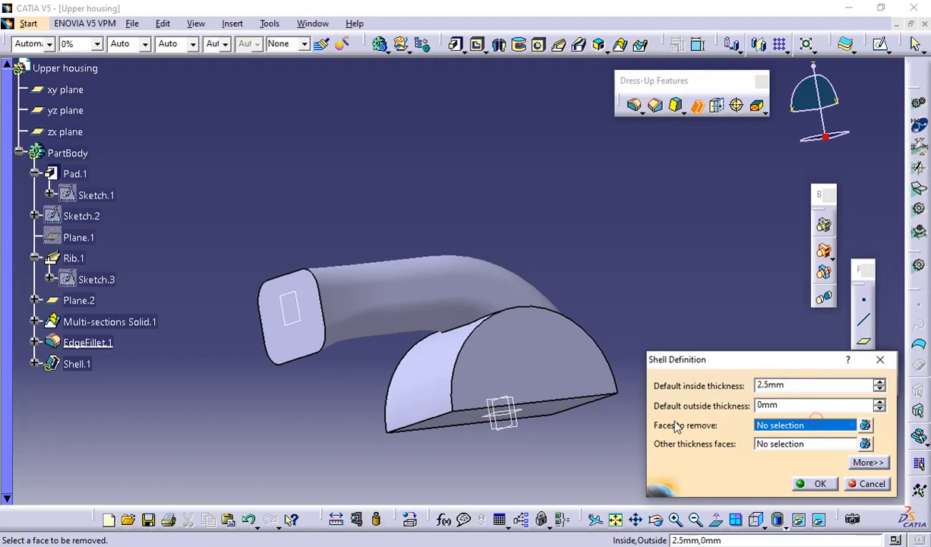
left_click(289, 336)
middle_click_drag(482, 347, 454, 274)
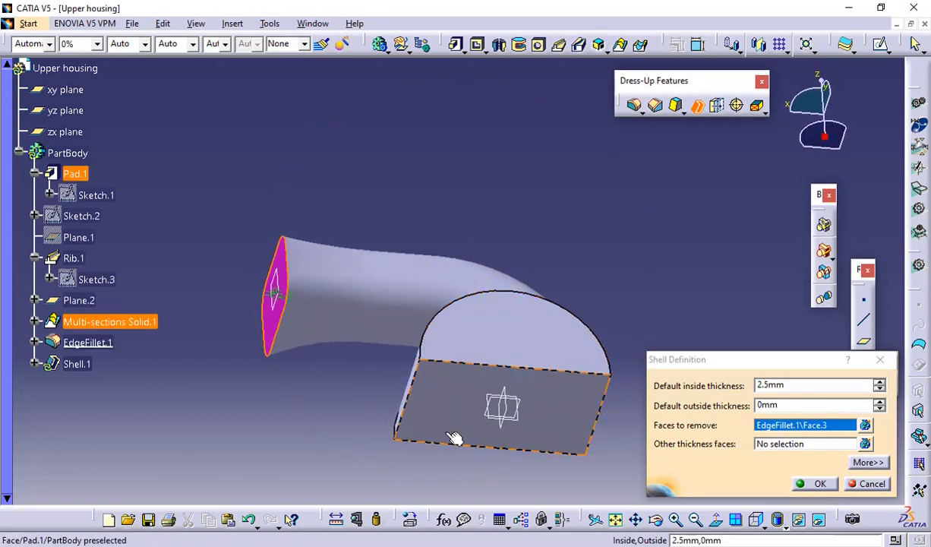
left_click(454, 438)
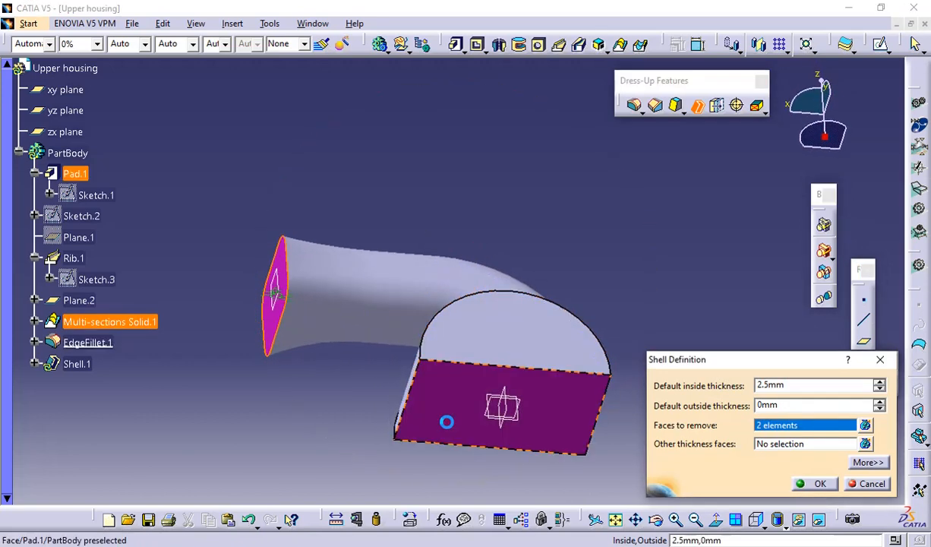
left_click(818, 484)
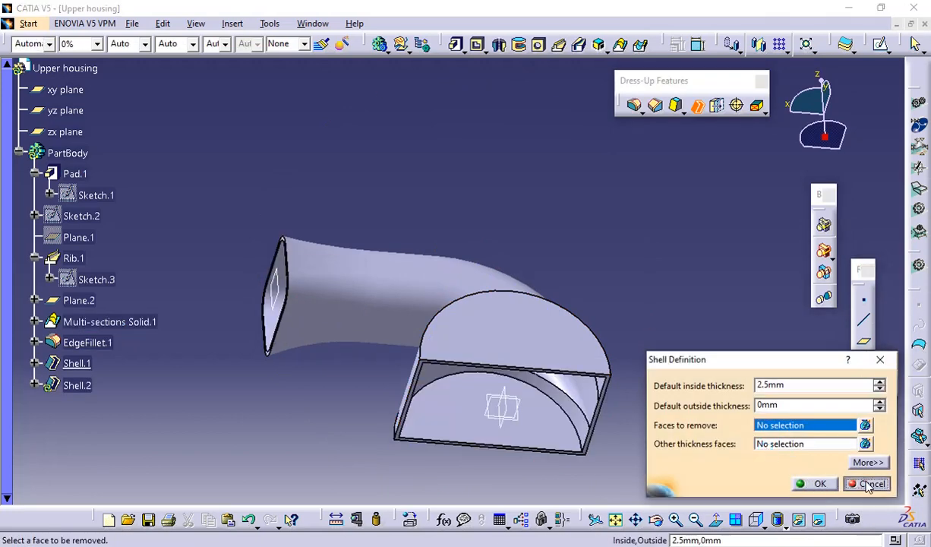
left_click(867, 484)
Check the PDF drawing for the joint radius and apply a 5 mm tangency edge fillet where the duct meets the half-round housing
middle_click_drag(632, 326, 546, 301)
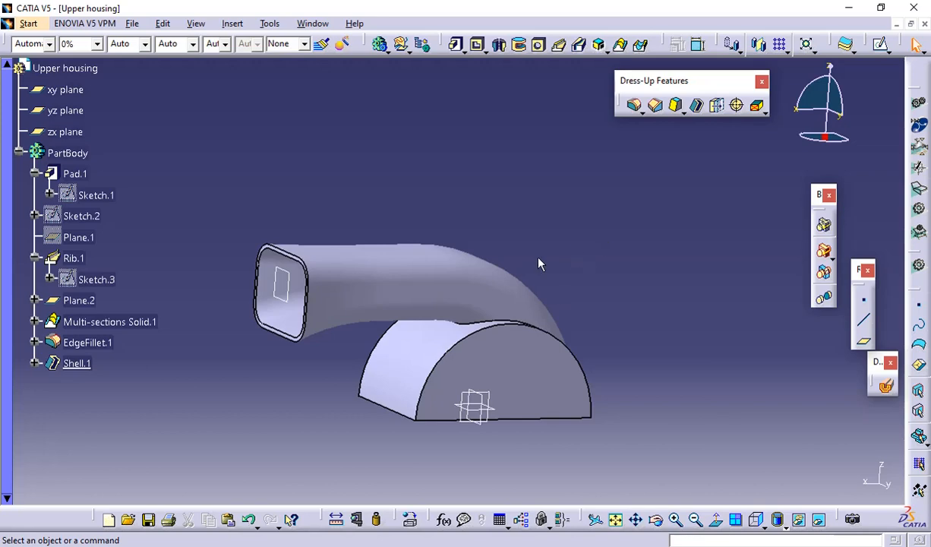
key("alt+Tab")
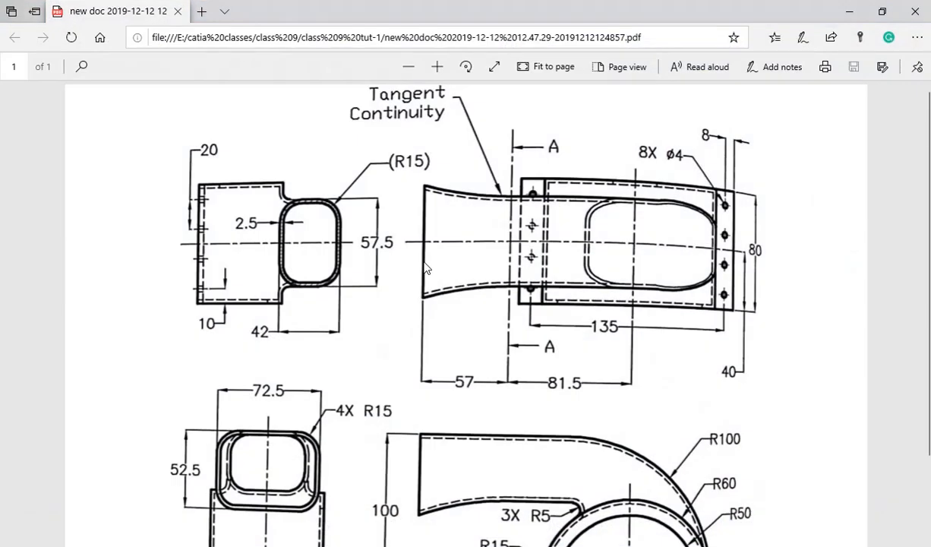
scroll(426, 267, "down", 3)
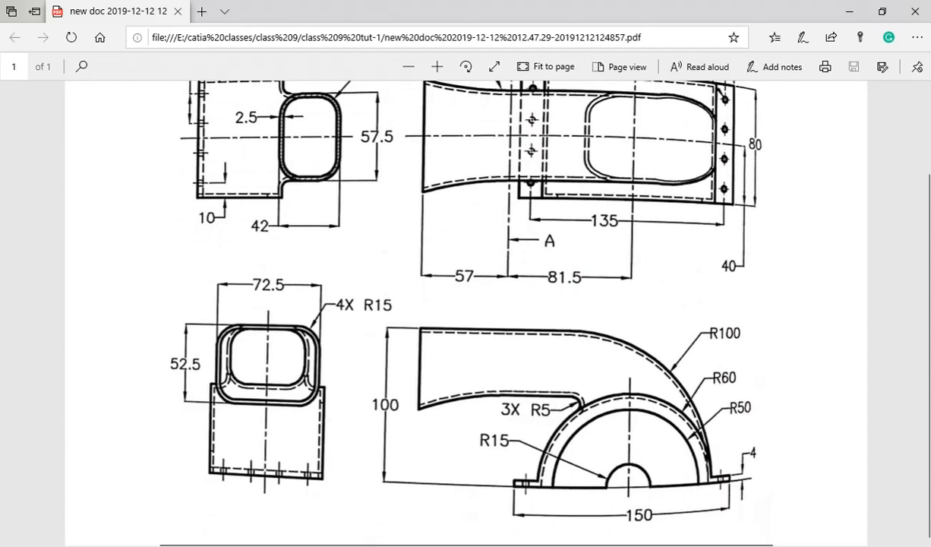
key("alt+Tab")
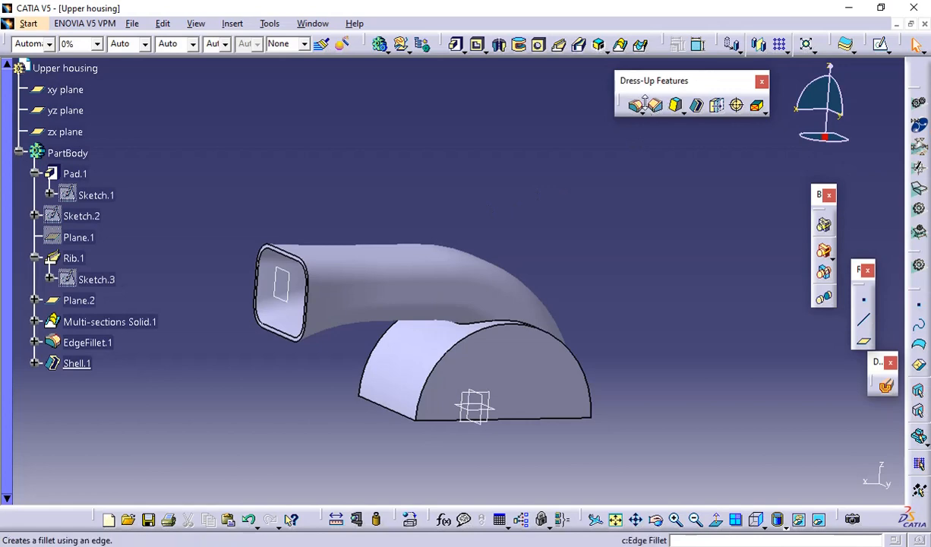
left_click(636, 107)
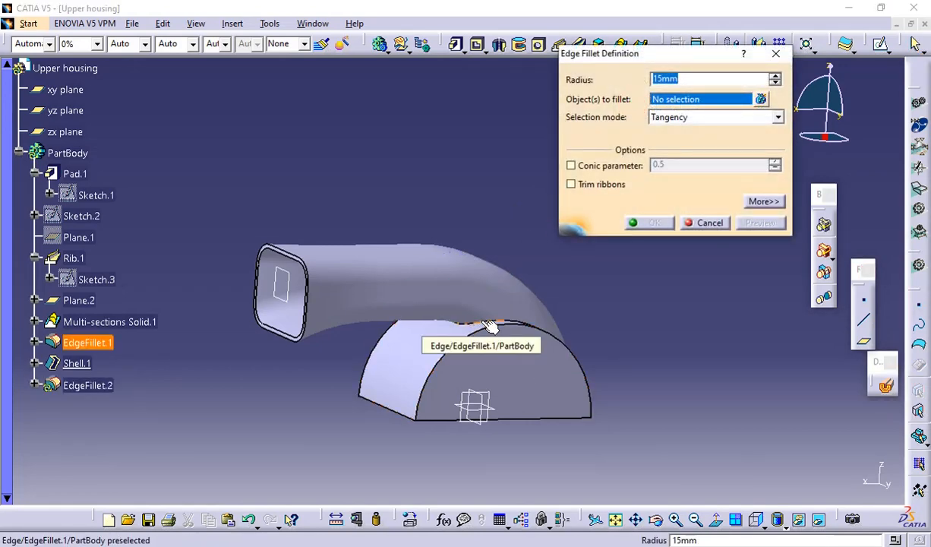
left_click(480, 321)
middle_click_drag(600, 383, 432, 384)
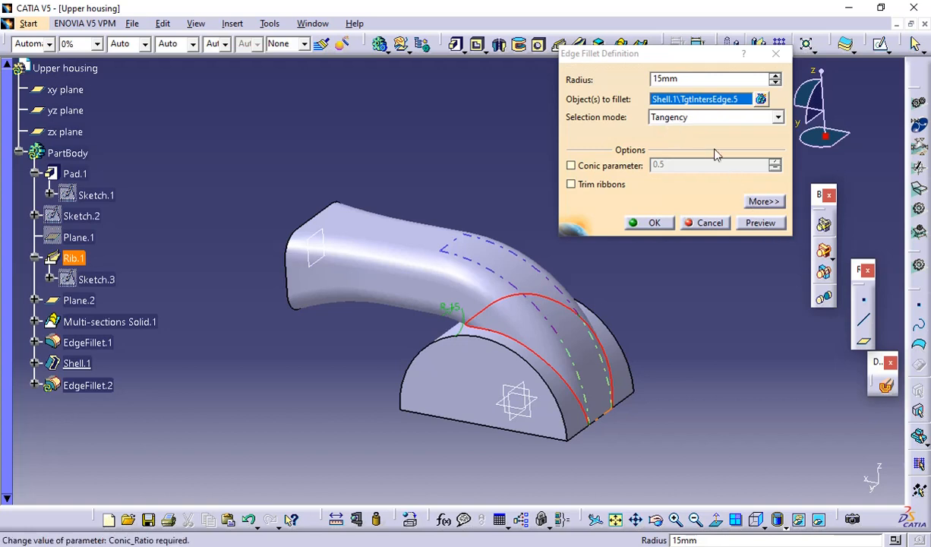
left_click(700, 78)
type("5")
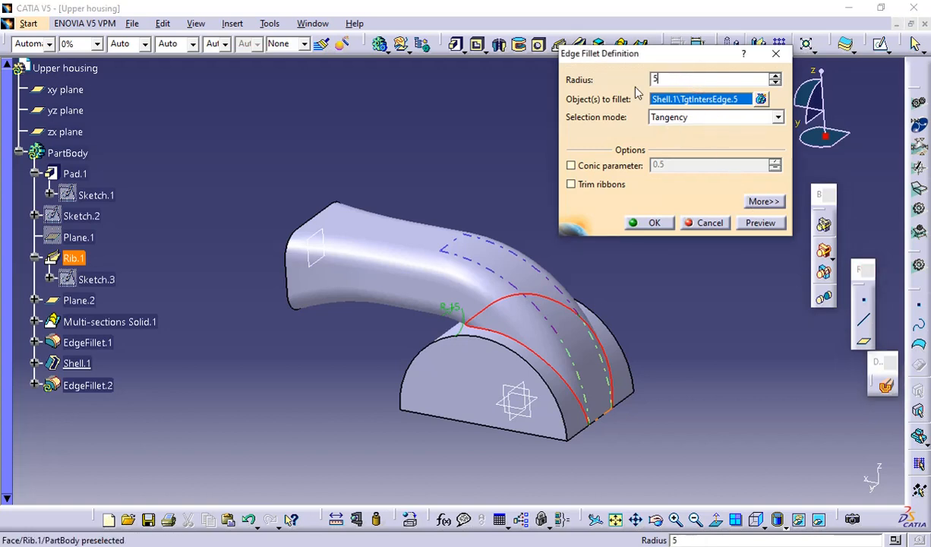
left_click(760, 222)
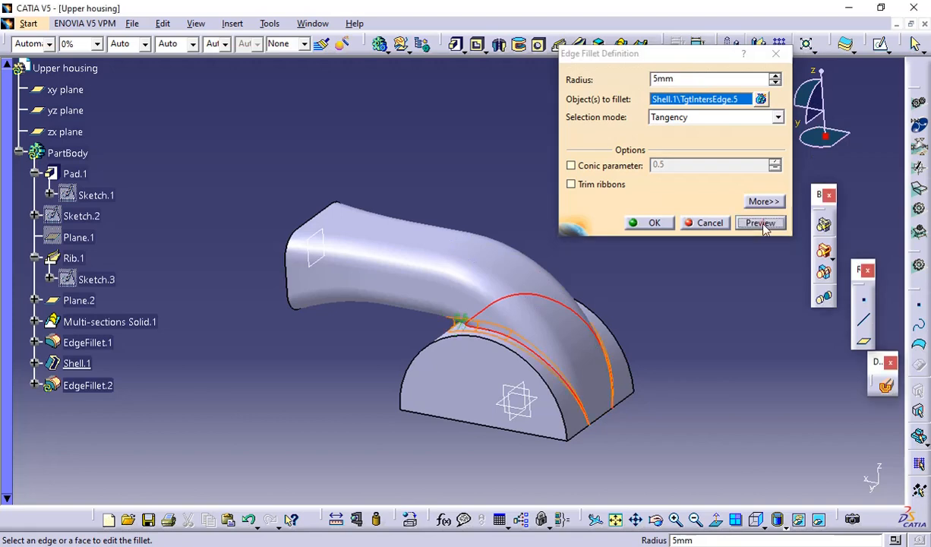
left_click(651, 223)
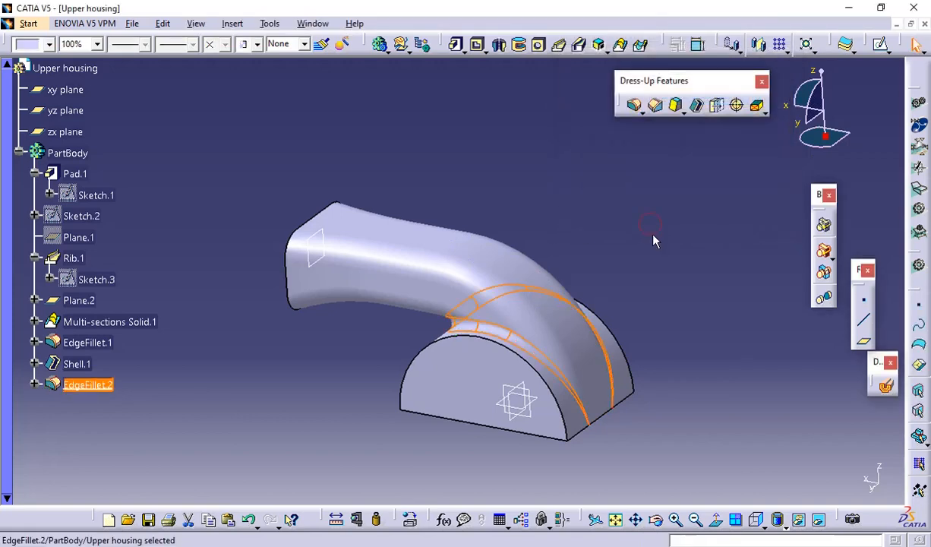
Inspect the filleted duct joint and compare the top, end and side views of the PDF drawing for the remaining housing features
middle_click_drag(519, 312, 218, 346)
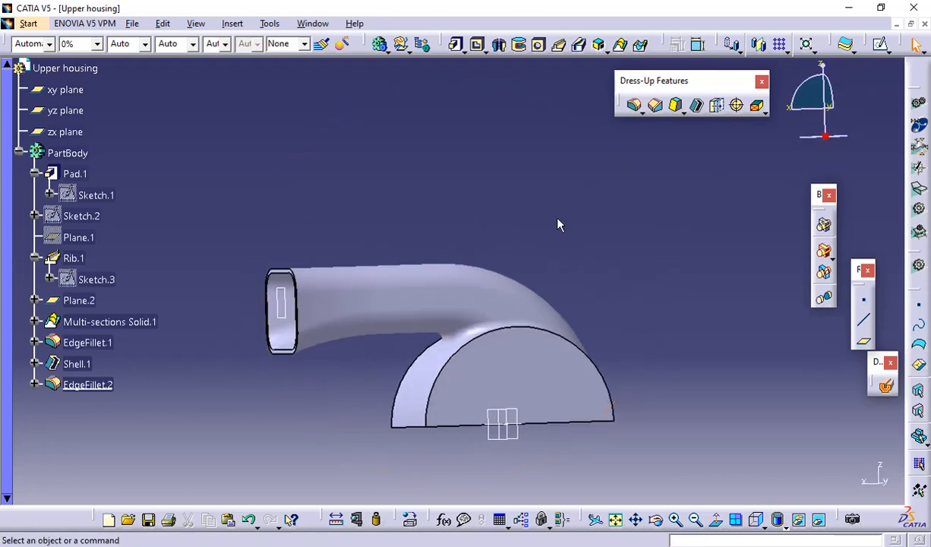
middle_click_drag(558, 218, 544, 293)
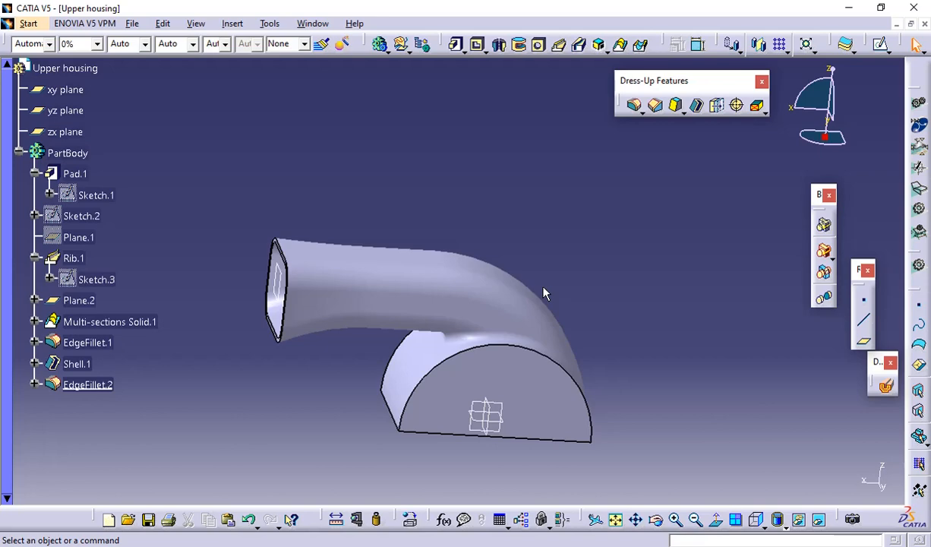
key("alt+Tab")
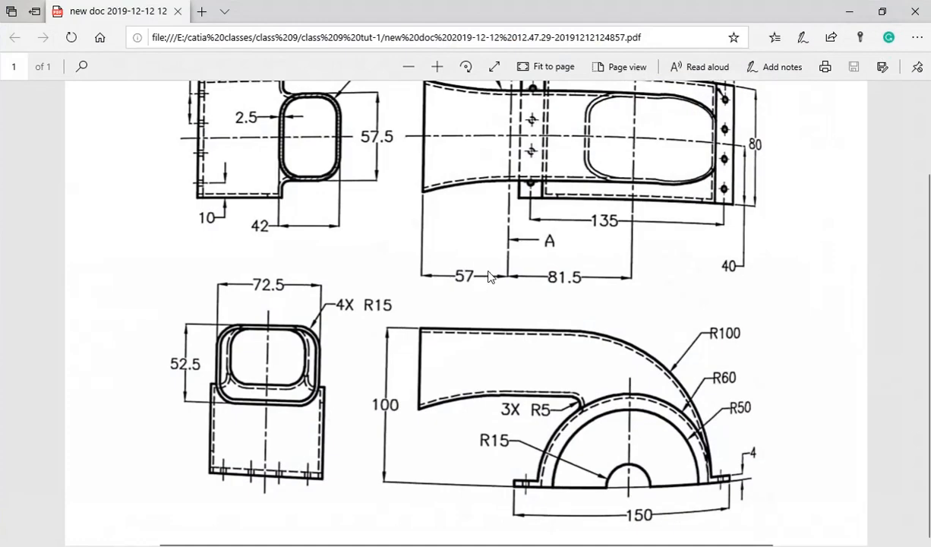
scroll(553, 301, "up", 3)
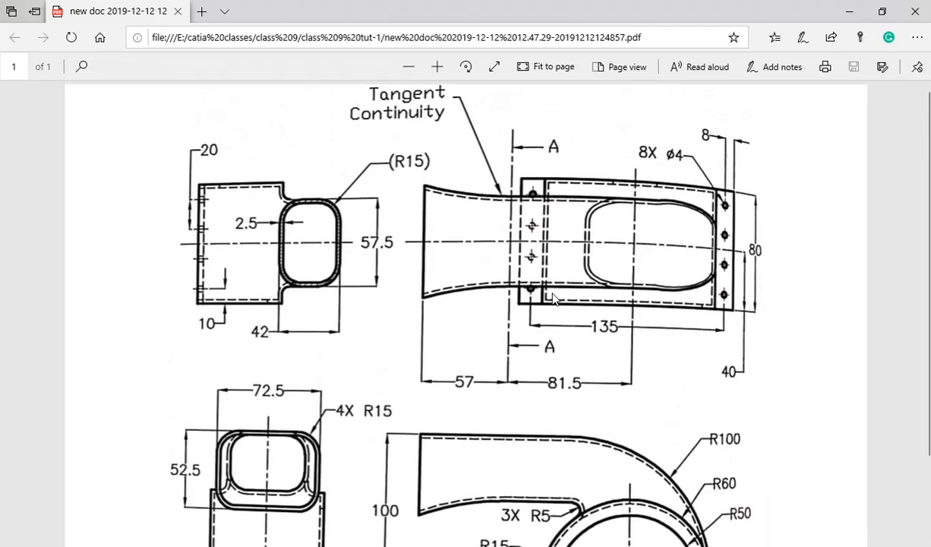
scroll(554, 300, "down", 2)
scroll(554, 298, "down", 1)
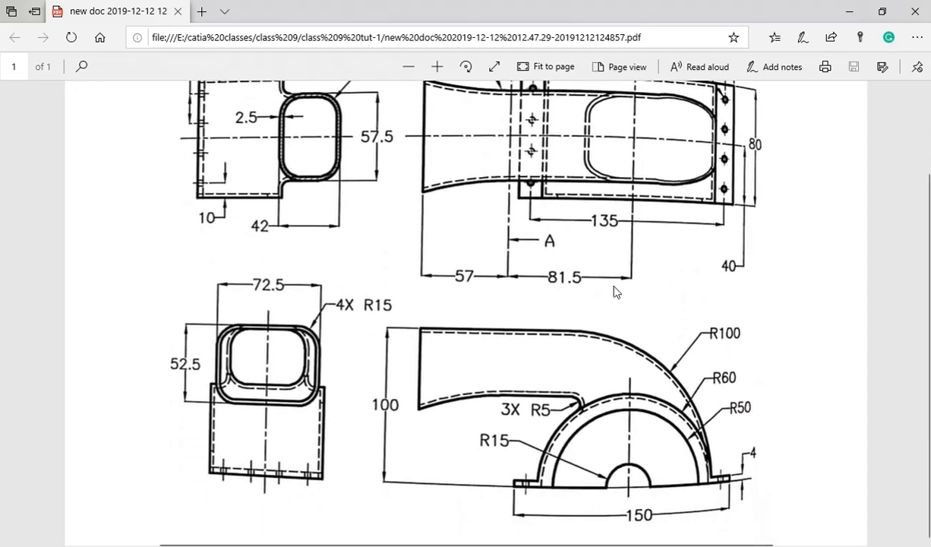
scroll(623, 289, "up", 3)
scroll(620, 289, "down", 3)
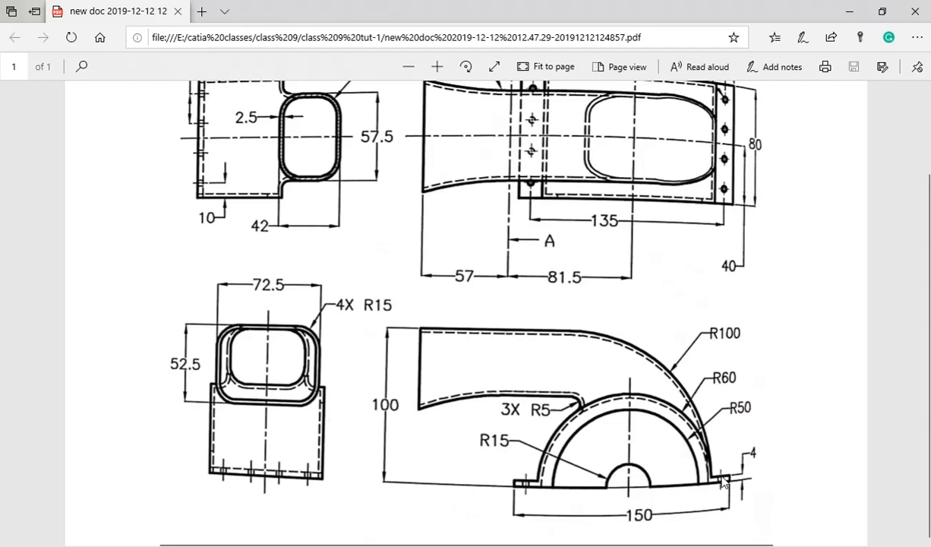
Compare the top and front views of the PDF drawing for the housing's end openings and flanges
scroll(721, 243, "up", 2)
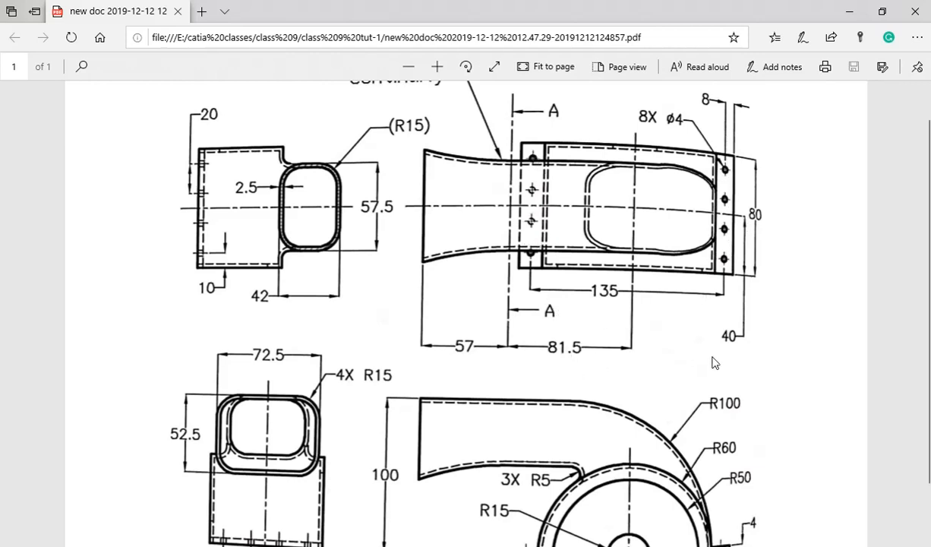
scroll(714, 272, "down", 2)
scroll(709, 280, "up", 3)
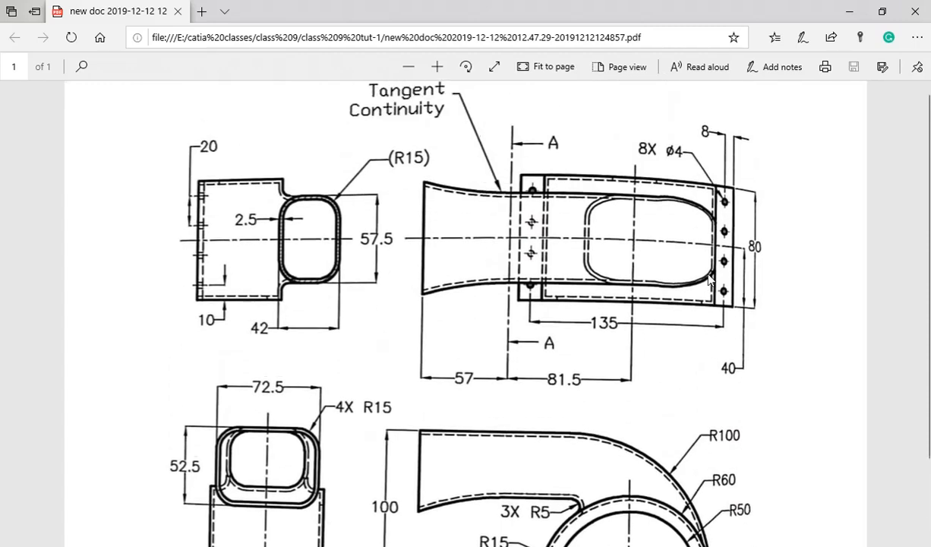
scroll(683, 311, "down", 3)
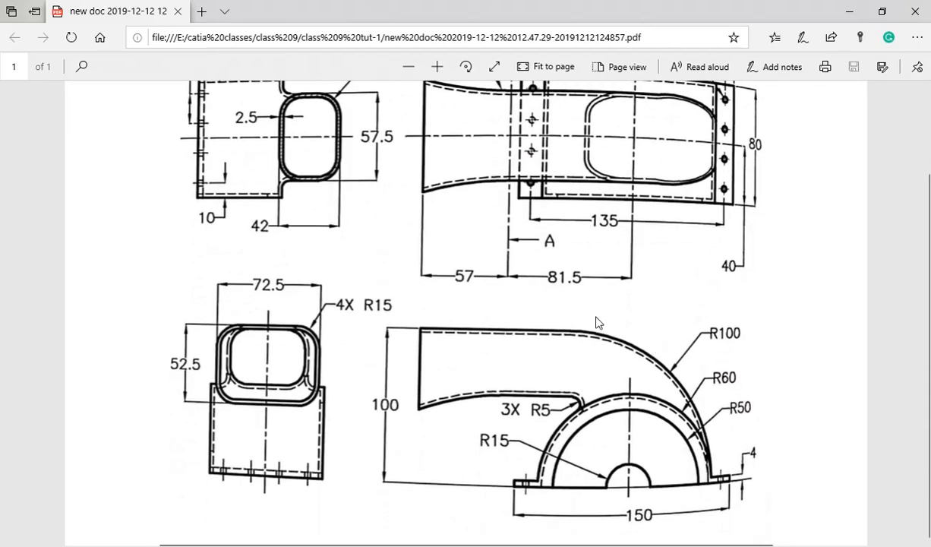
scroll(597, 322, "up", 2)
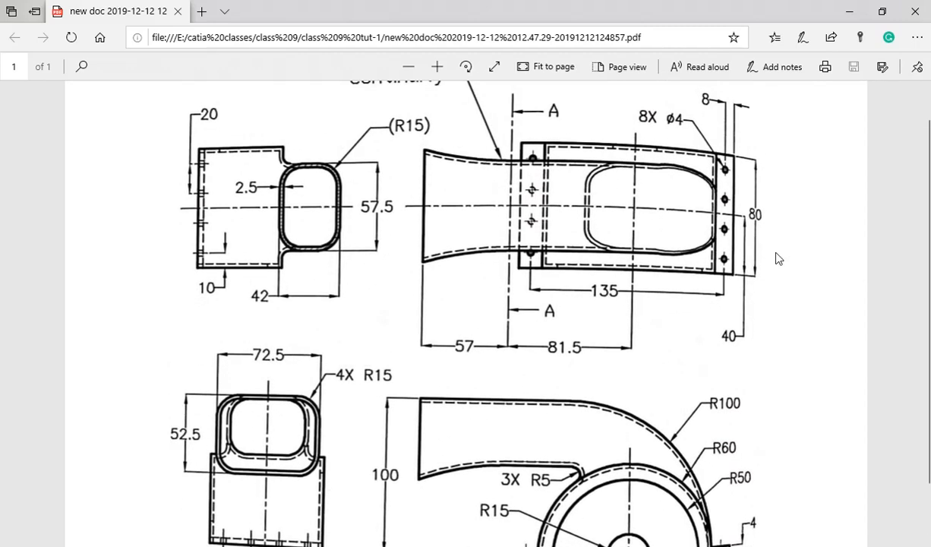
scroll(726, 410, "down", 2)
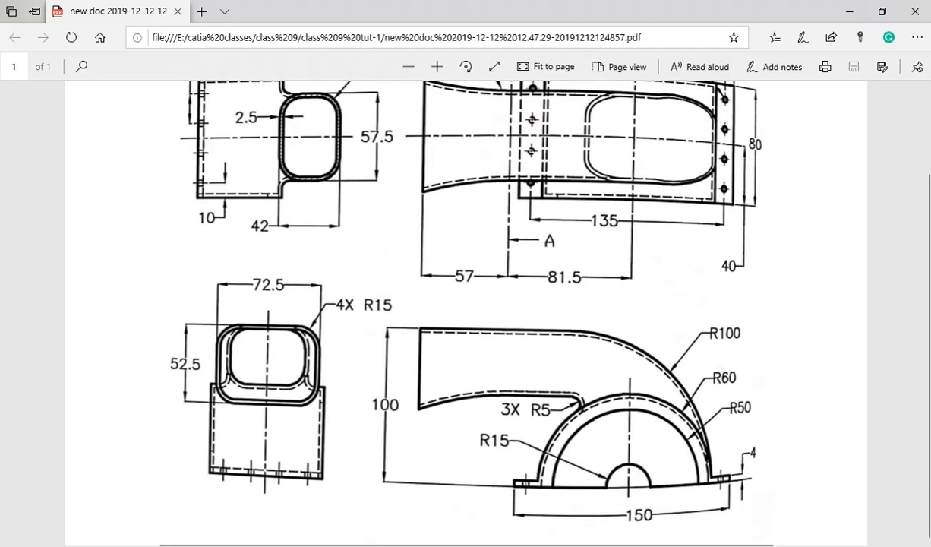
Switch to CATIA and sketch an origin-centred upper semicircular arc of about 50 mm radius on the half-round housing's end face
key("alt+Tab")
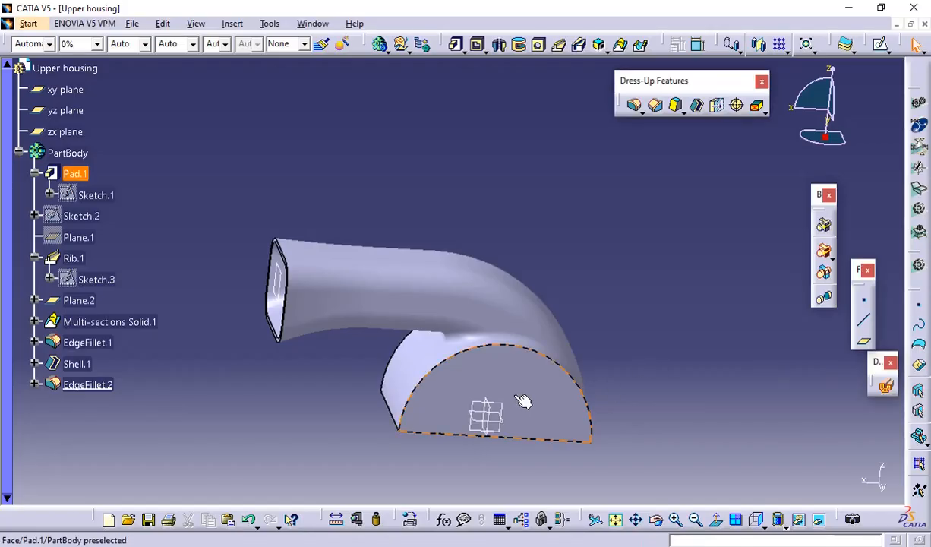
middle_click_drag(525, 396, 557, 384)
left_click(556, 385)
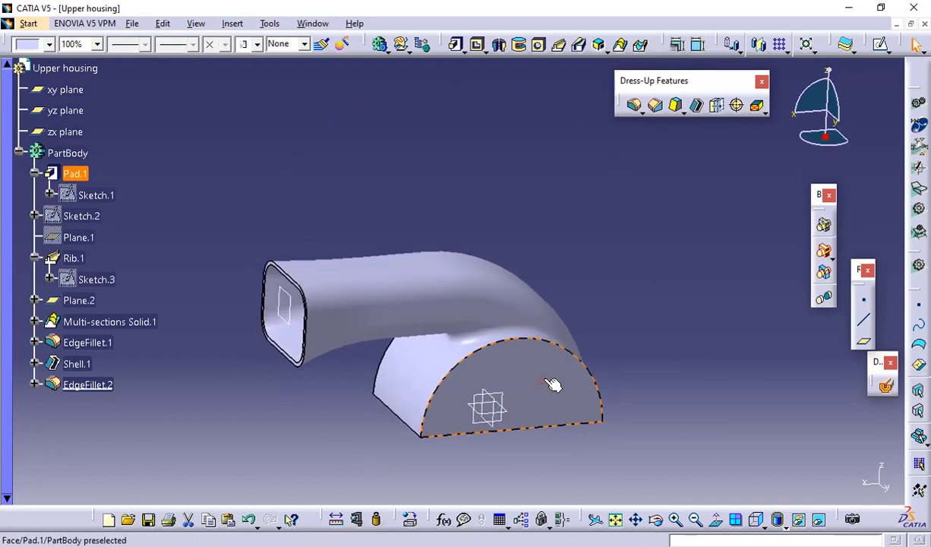
left_click(846, 44)
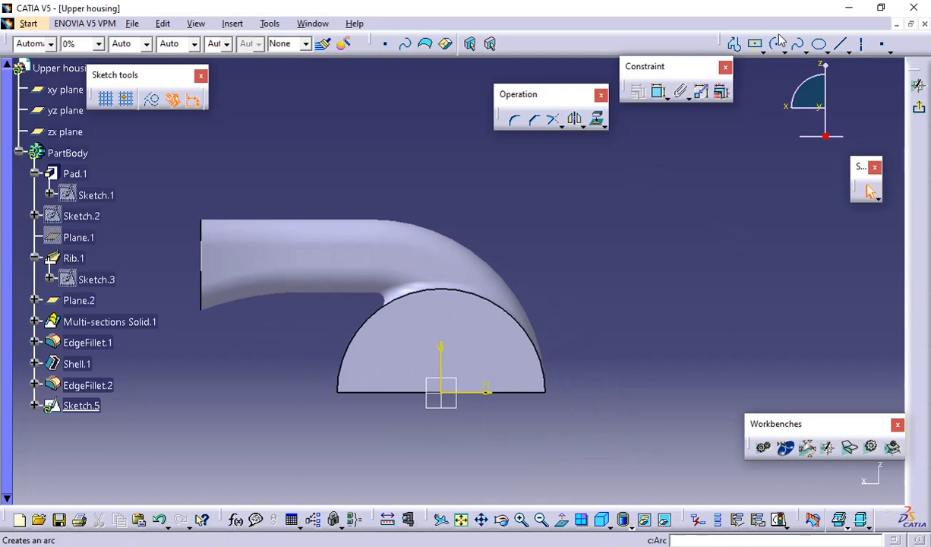
left_click(776, 44)
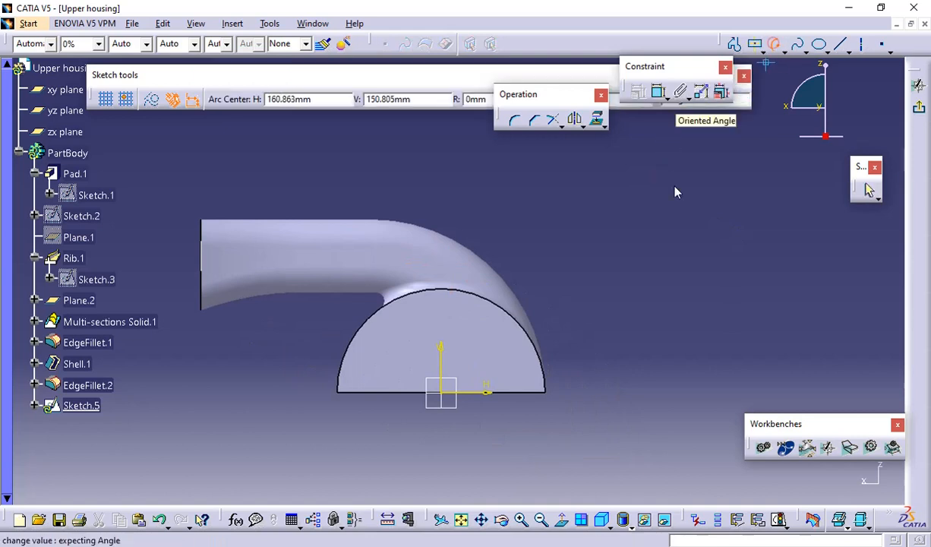
left_click(444, 393)
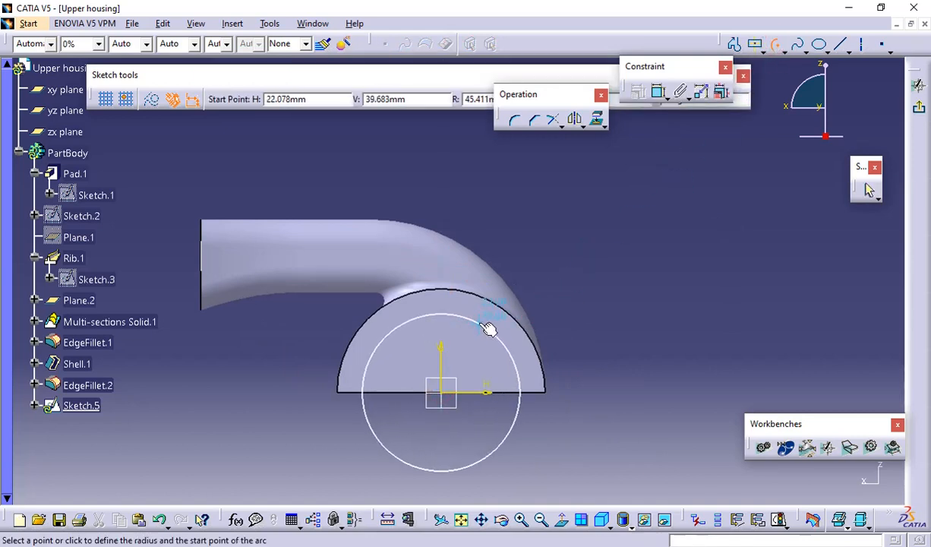
left_click(357, 394)
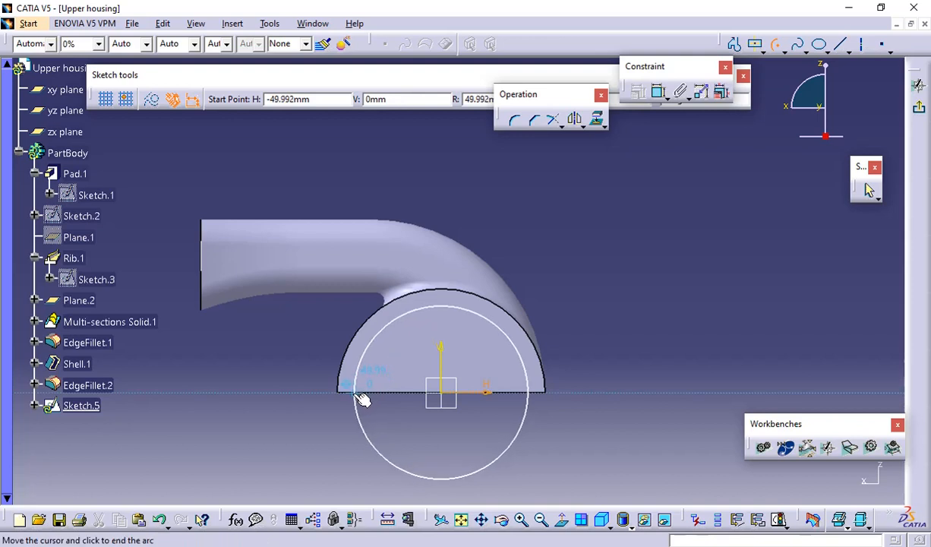
left_click(538, 394)
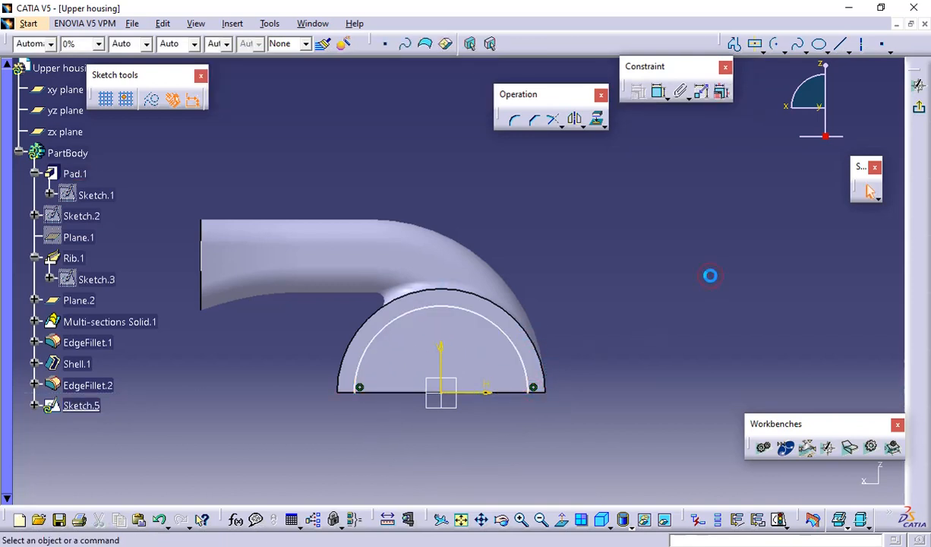
Close the semicircular profile with a horizontal line joining the arc's two endpoints along the base edge
left_click(840, 43)
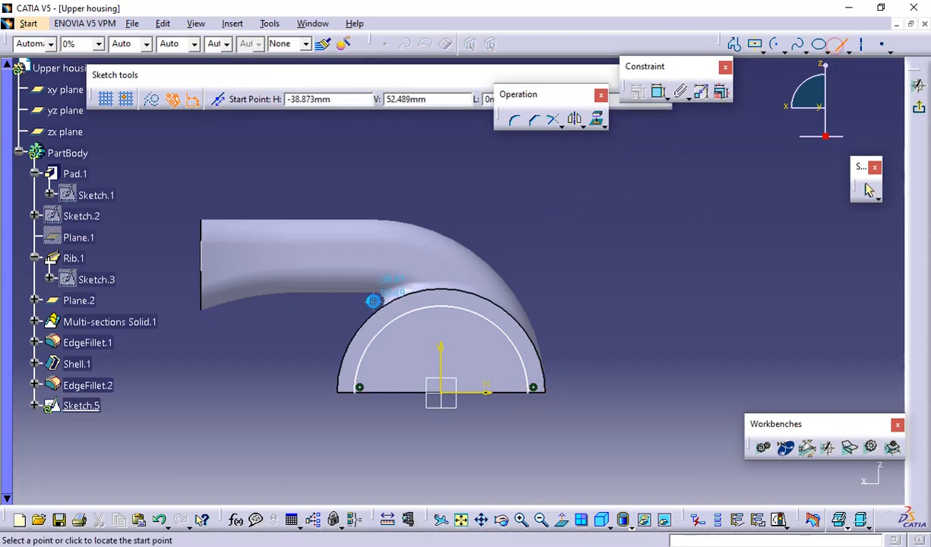
left_click(359, 388)
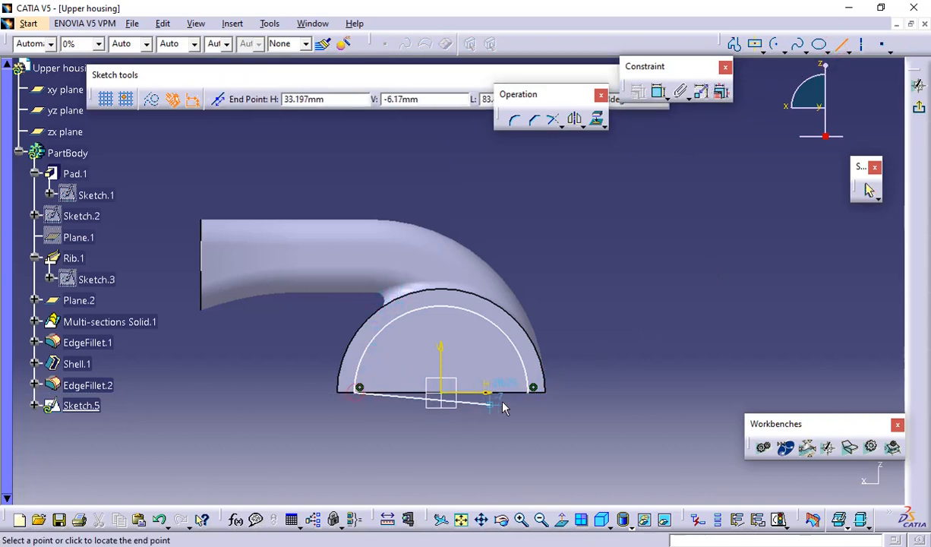
left_click(534, 389)
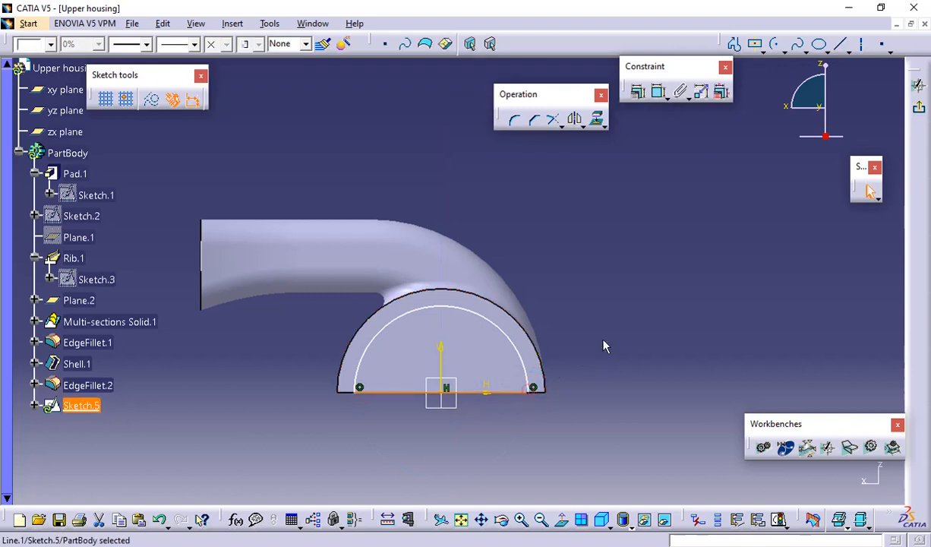
left_click(611, 308)
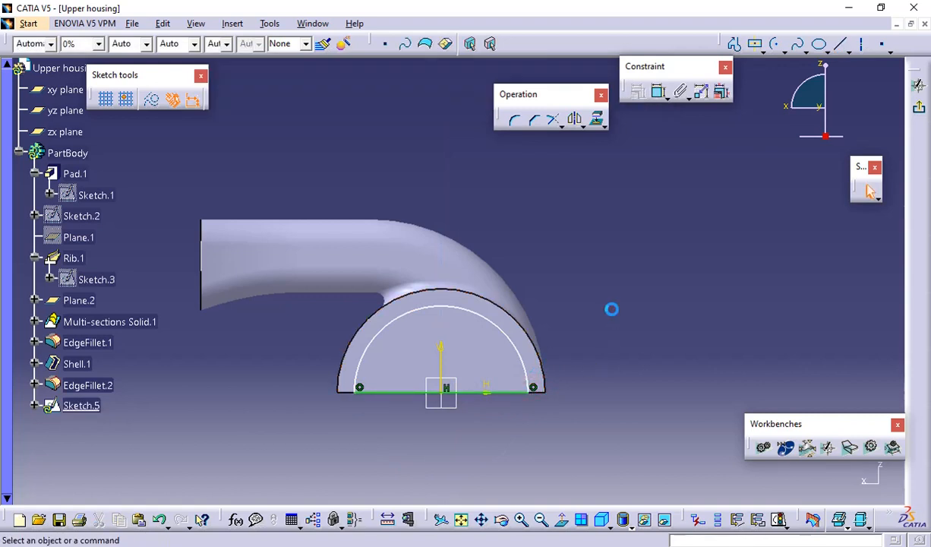
Dimension the arc's radius and set it to 50 mm
left_click(658, 92)
left_click(506, 346)
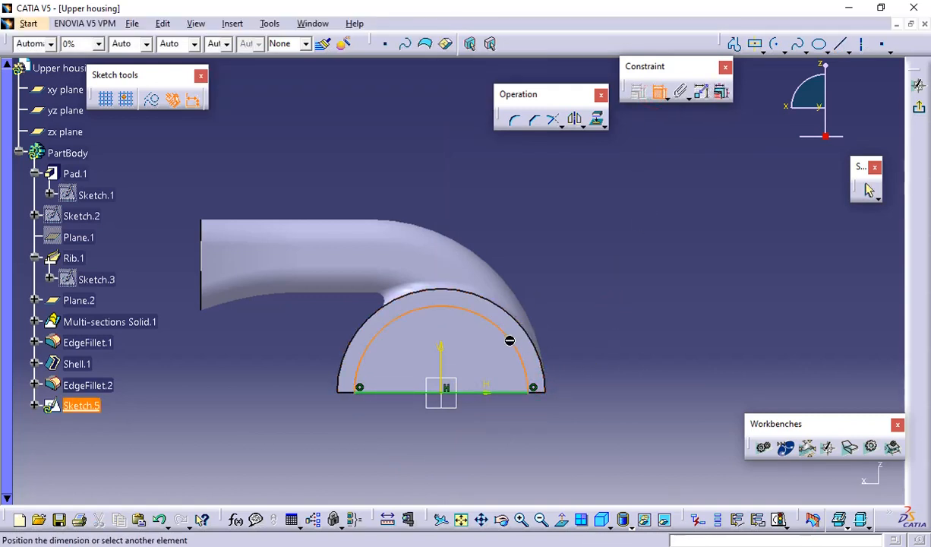
left_click(546, 284)
double_click(572, 294)
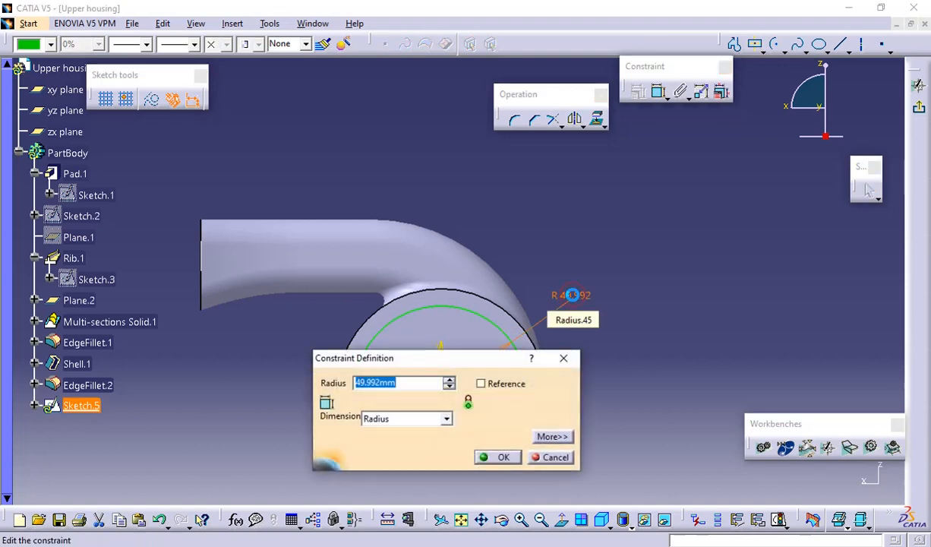
type("50")
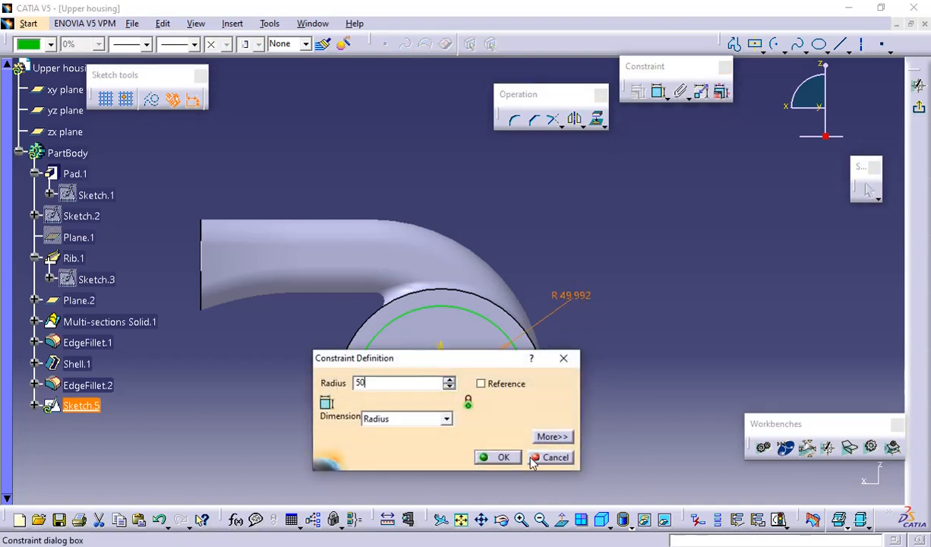
key("Return")
left_click(616, 378)
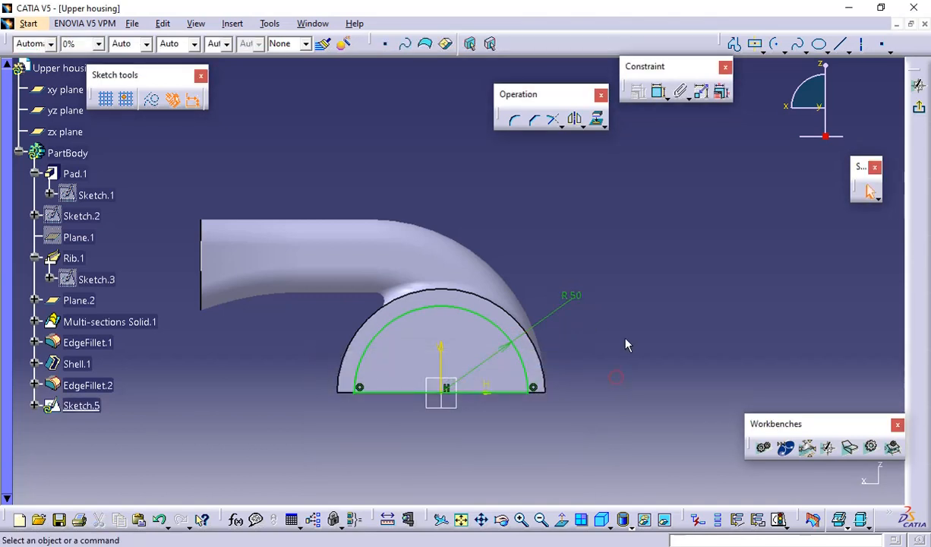
Exit the sketch and cut a pocket from the semicircle, using the Up to plane limit on the opposite end wall's inner face
left_click(918, 111)
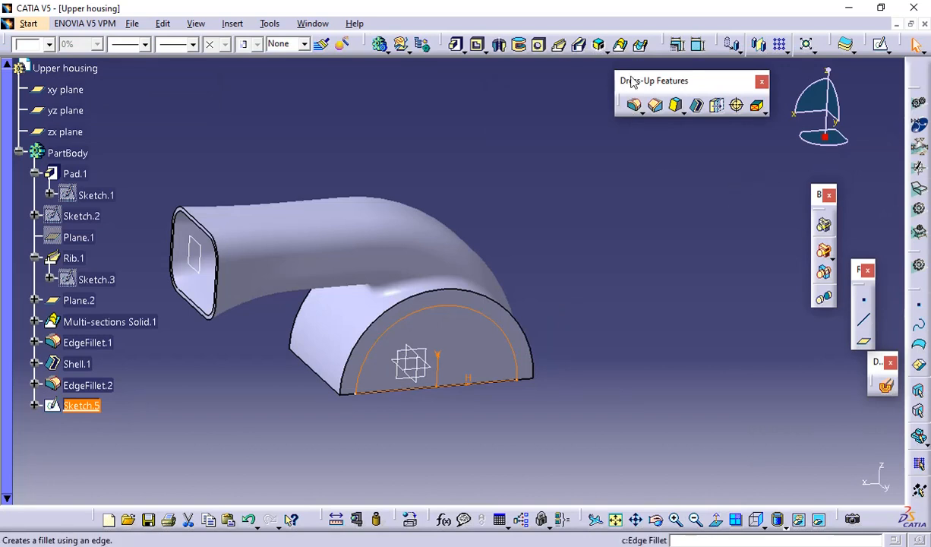
left_click(479, 46)
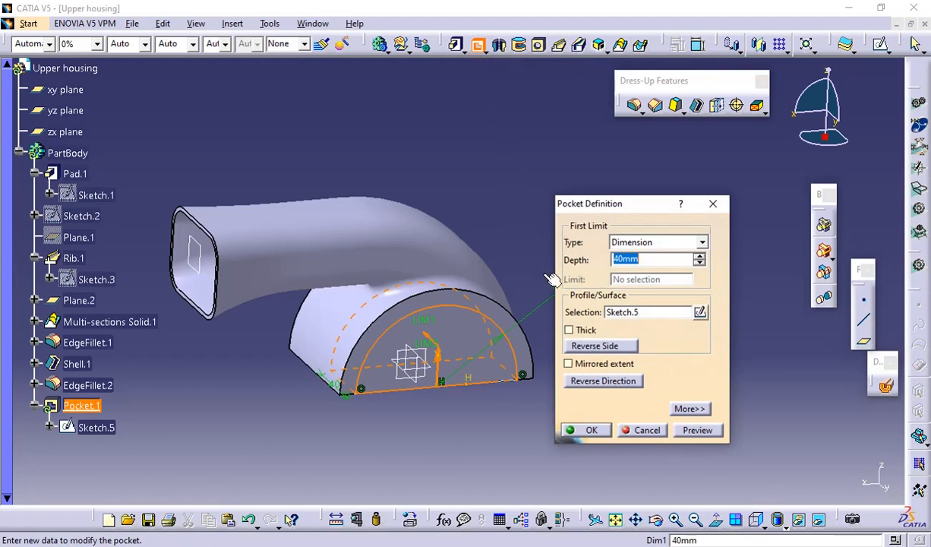
left_click(667, 241)
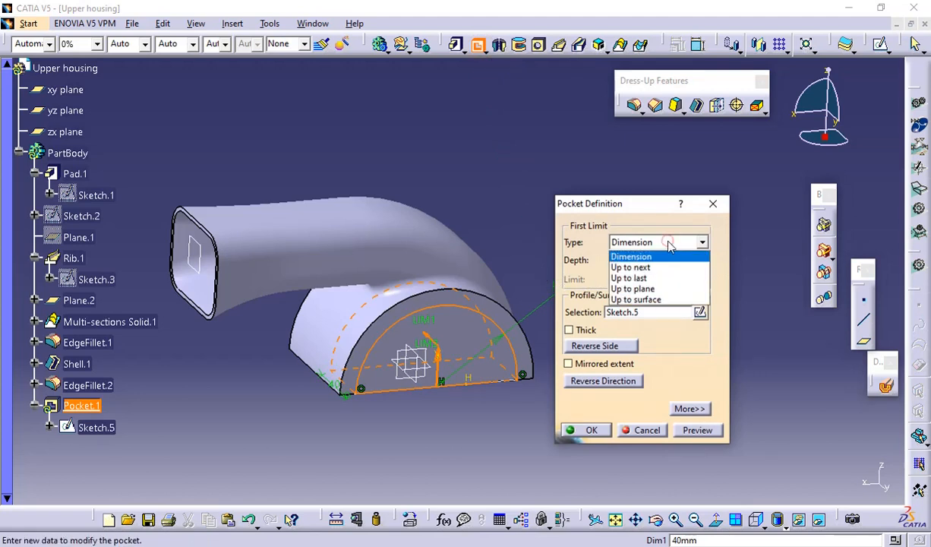
left_click(642, 292)
middle_click_drag(458, 364, 467, 199)
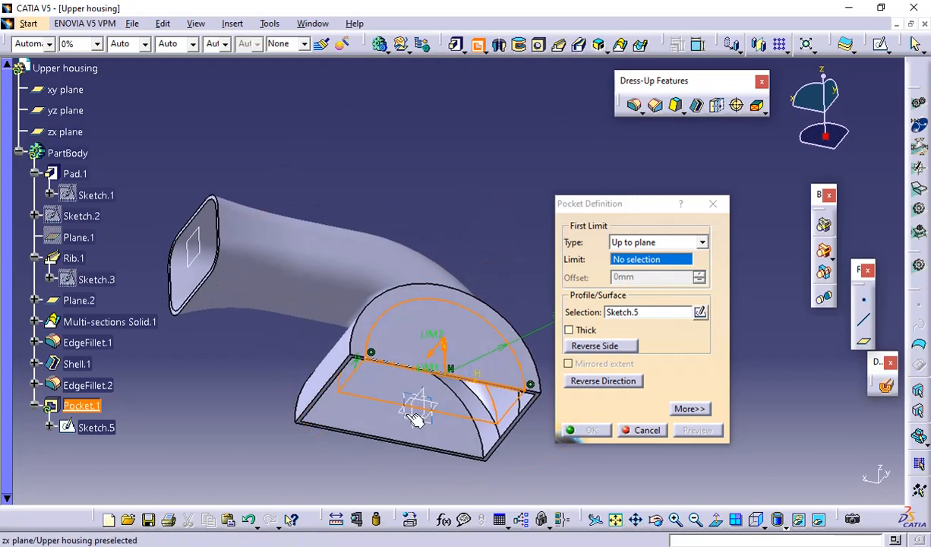
left_click(376, 423)
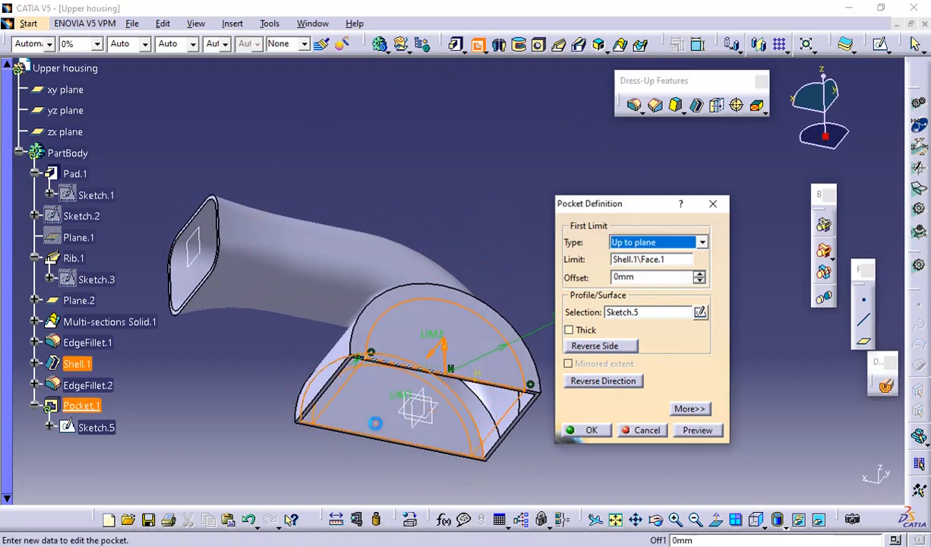
left_click(695, 430)
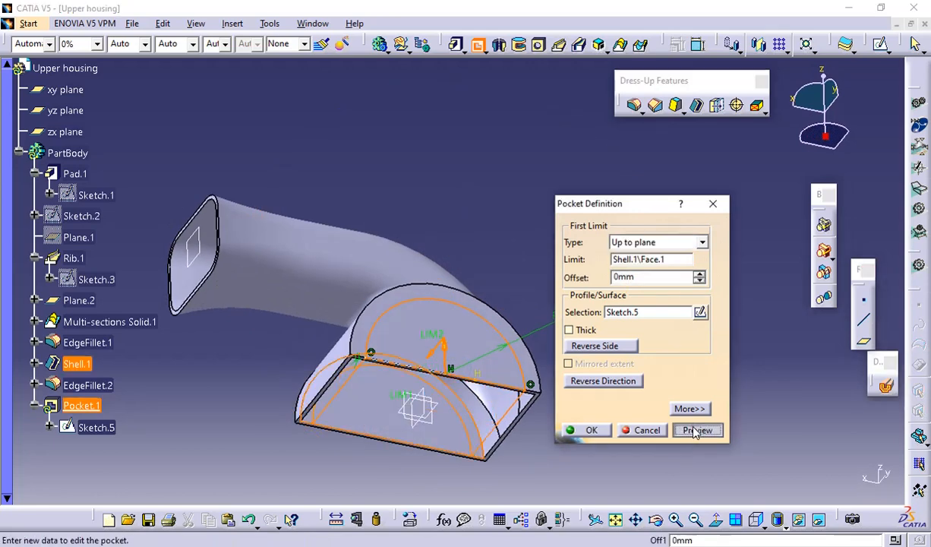
left_click(591, 430)
Sketch an origin-centred upper semicircular arc of about 28 mm radius on the housing's opposite, uncut end face
middle_click_drag(597, 316, 517, 362)
middle_click_drag(382, 340, 623, 313)
middle_click_drag(483, 328, 584, 290)
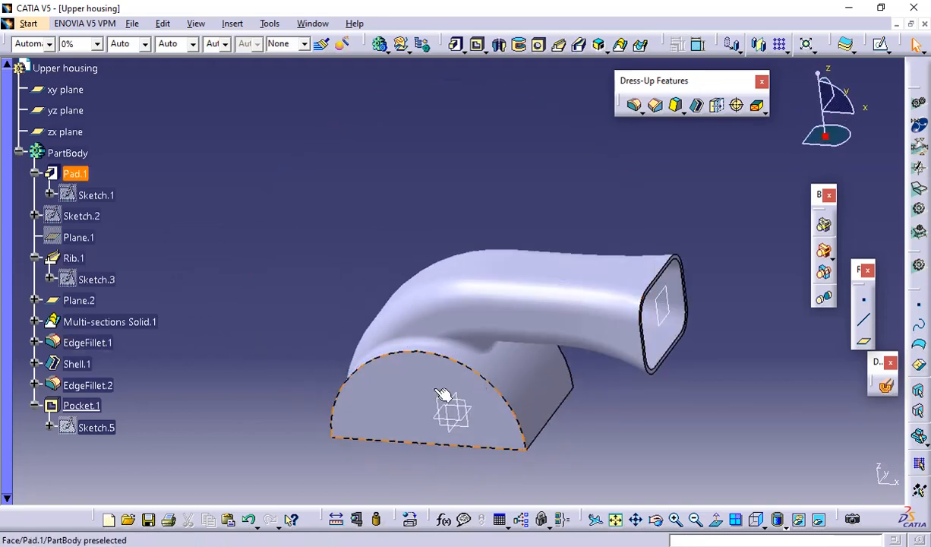
left_click(411, 380)
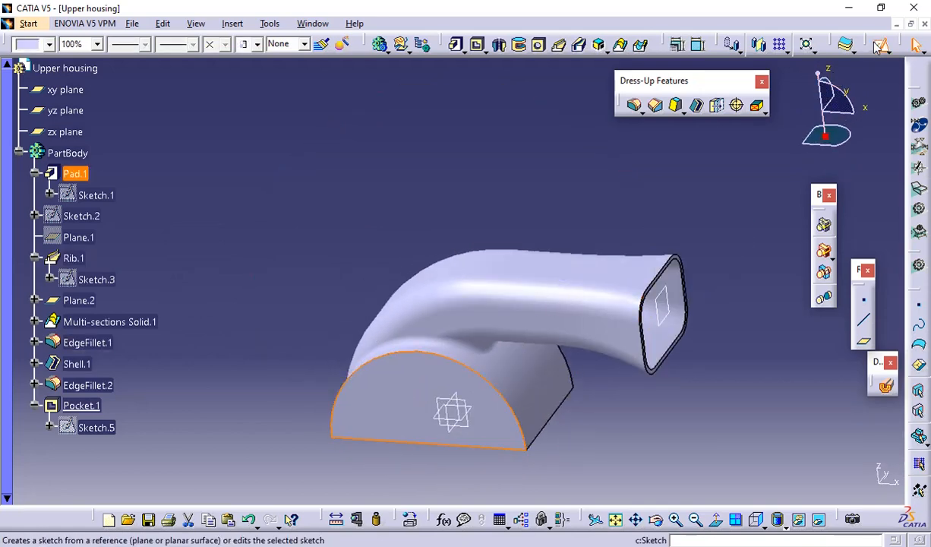
left_click(845, 44)
mouse_move(635, 268)
middle_mouse_down()
mouse_move(612, 142)
mouse_move(611, 84)
middle_mouse_up()
left_click(773, 46)
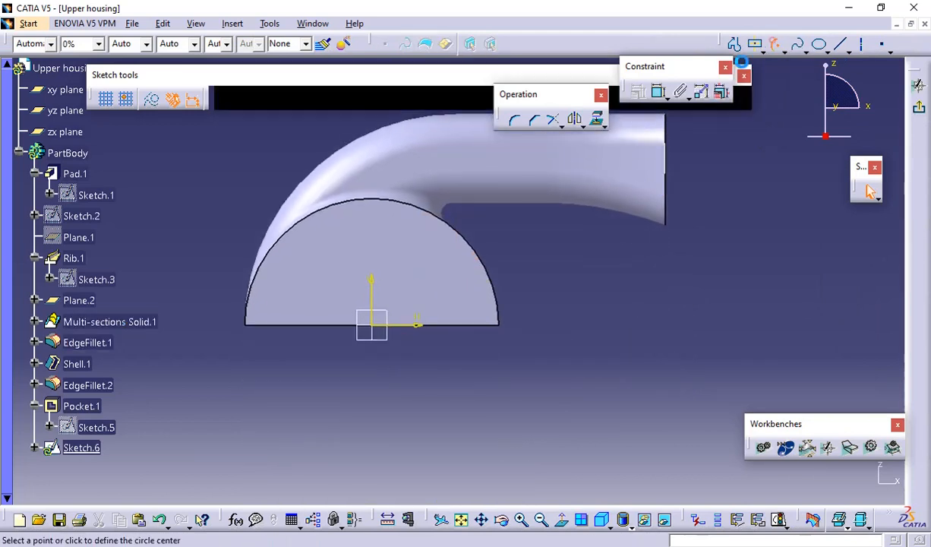
left_click(372, 332)
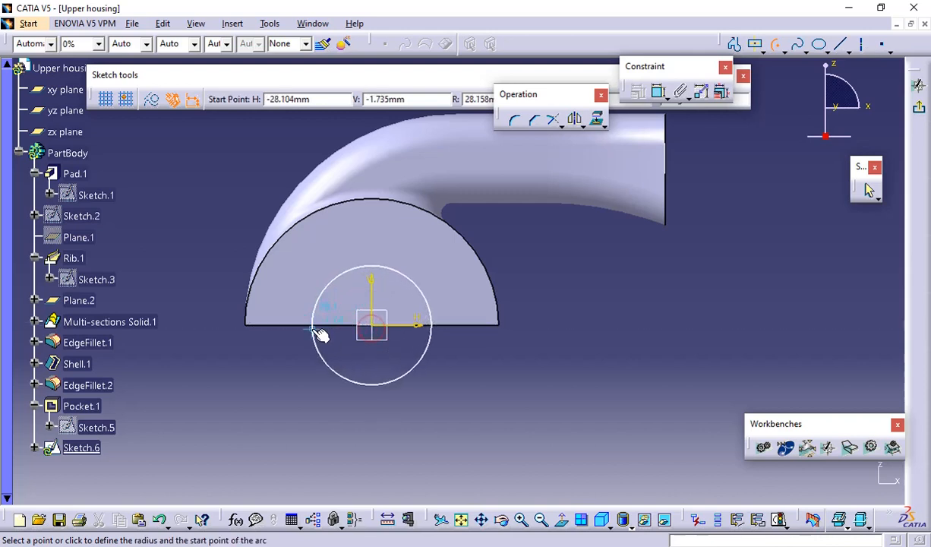
left_click(312, 324)
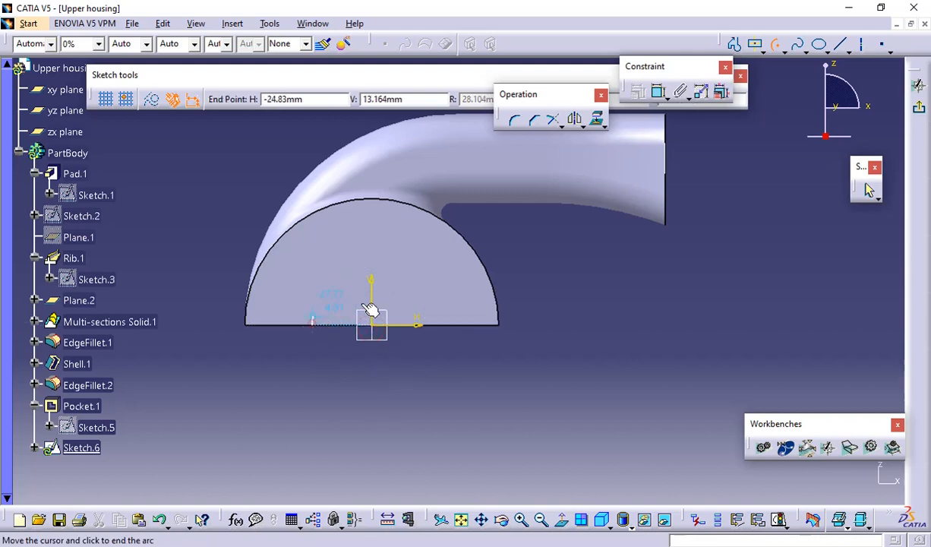
left_click(437, 321)
left_click(636, 286)
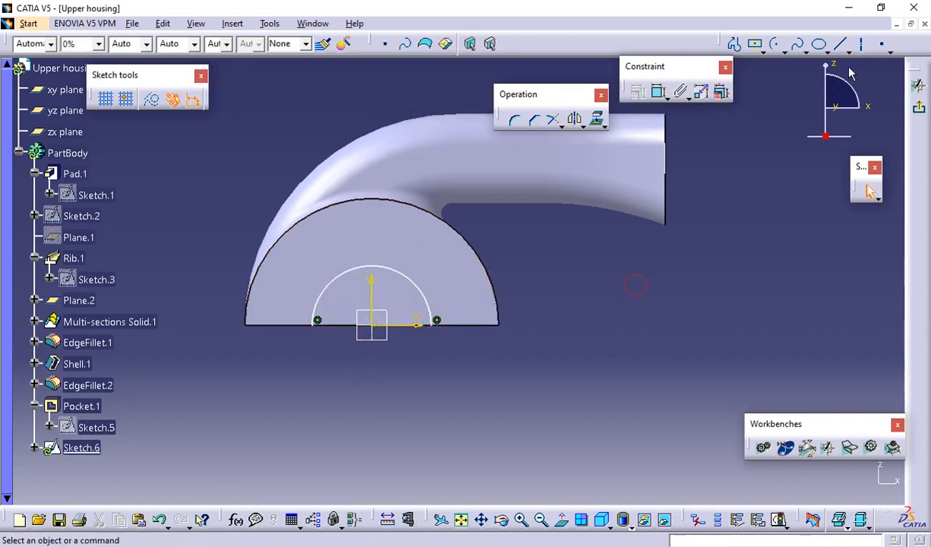
Close the smaller semicircle with a horizontal line between its arc endpoints along the base edge
left_click(840, 44)
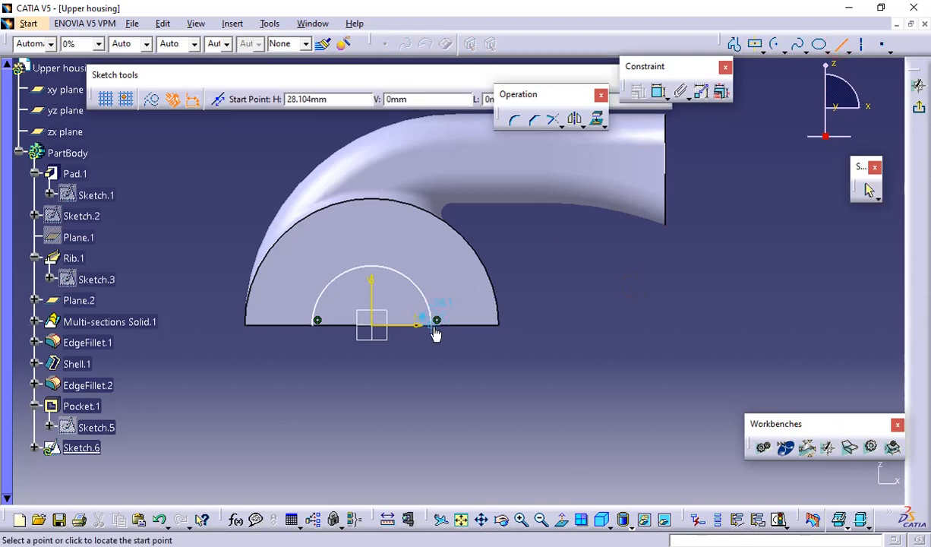
left_click(436, 328)
left_click(316, 322)
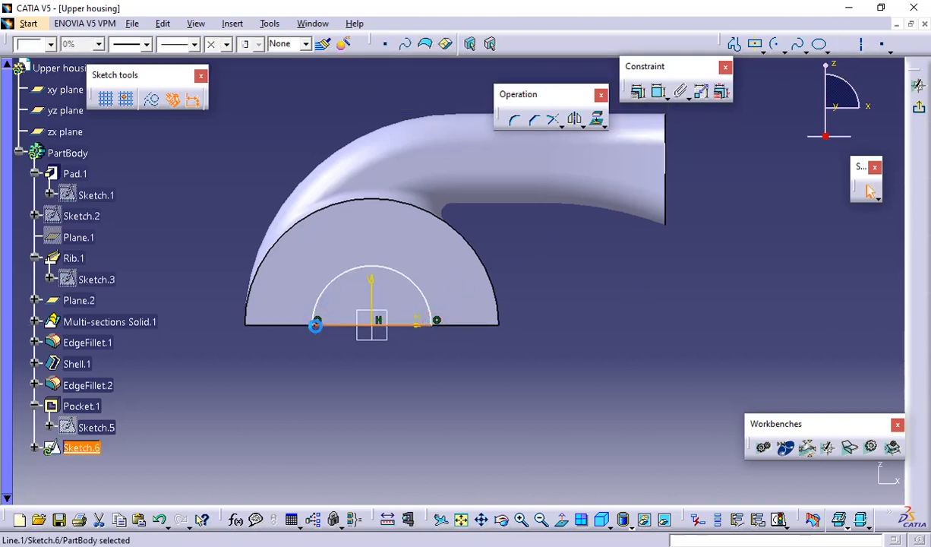
left_click(516, 374)
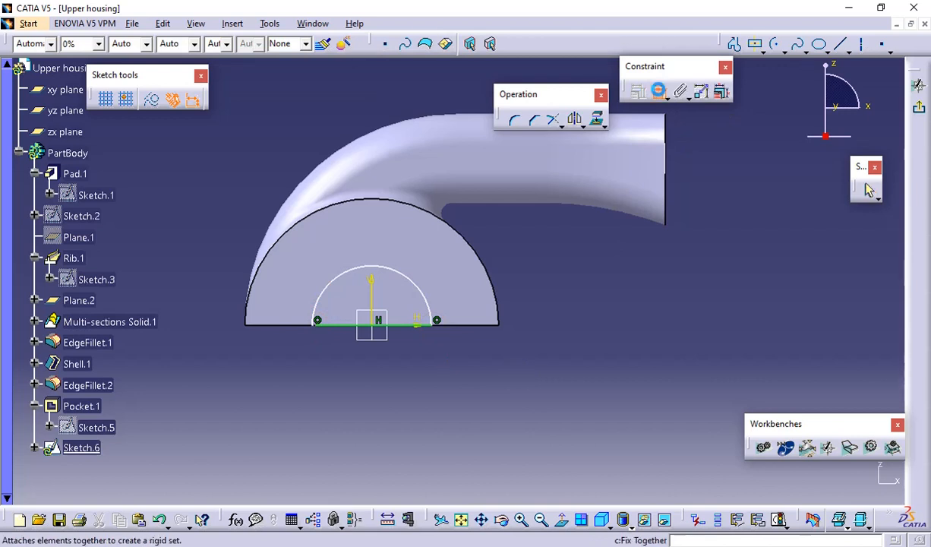
Dimension the smaller semicircular arc's radius and set it to 15 mm
left_click(658, 91)
left_click(403, 276)
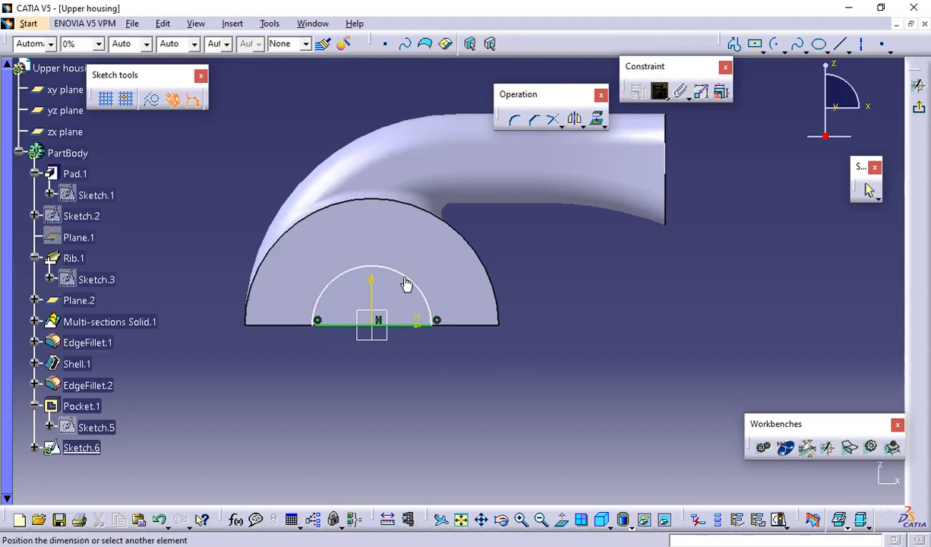
left_click(525, 261)
double_click(526, 260)
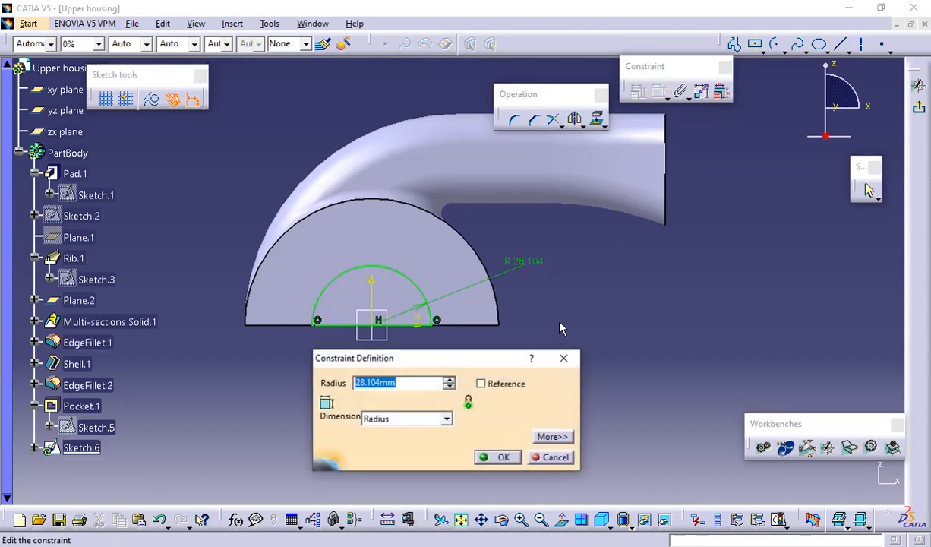
left_click(498, 456)
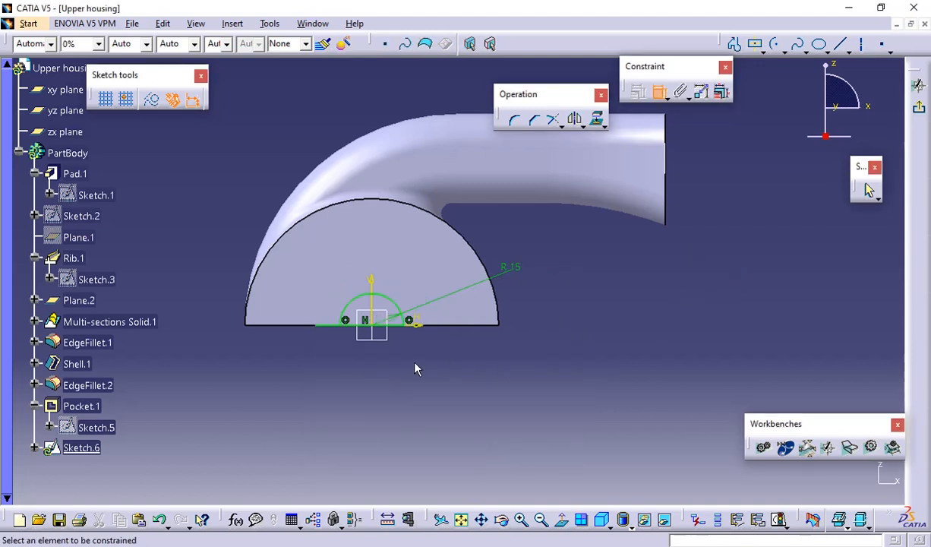
Quick Trim the base line's overhang beyond the R15 arc and compare the profile with the PDF drawing
left_click(659, 92)
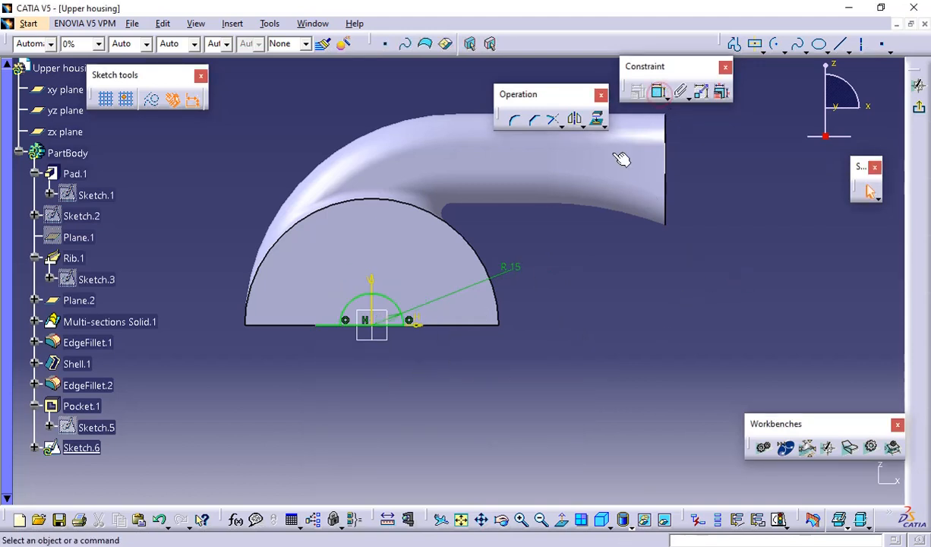
left_click(560, 126)
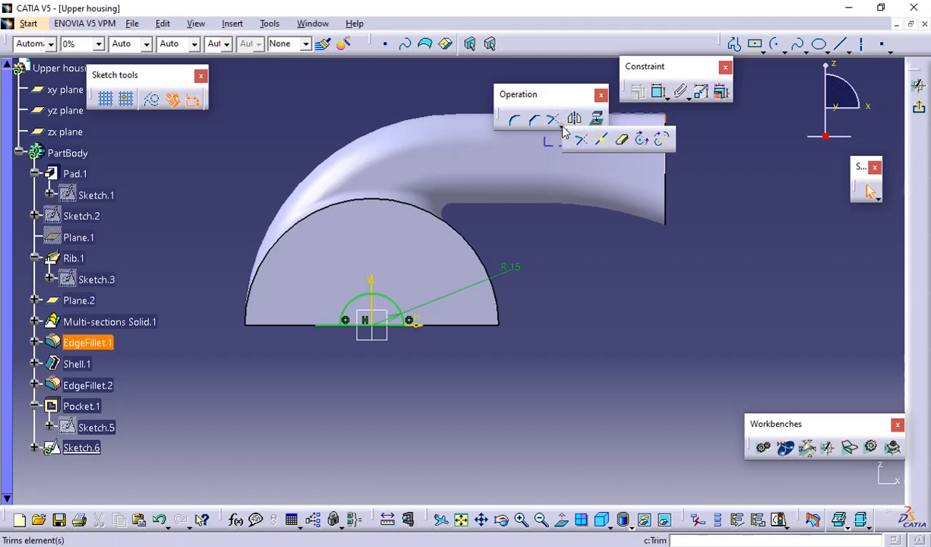
left_click(622, 139)
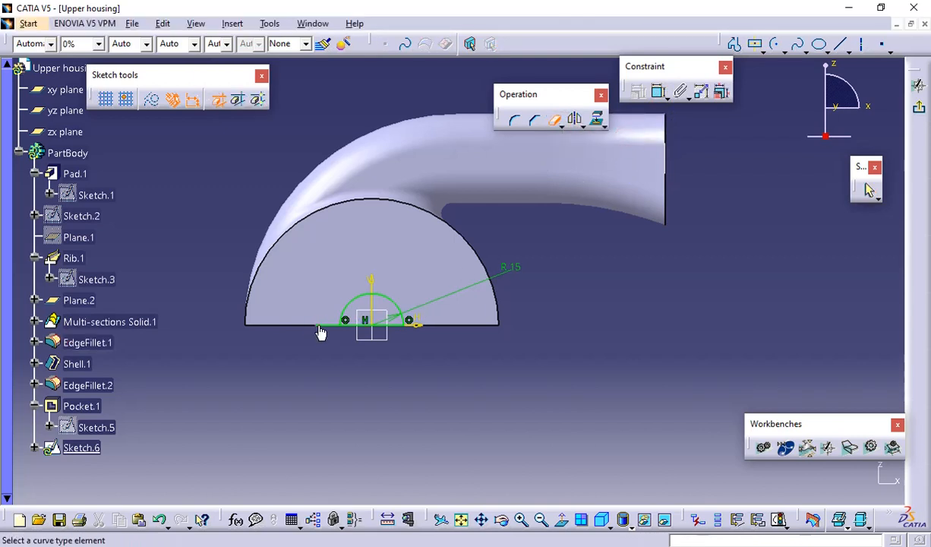
left_click(324, 324)
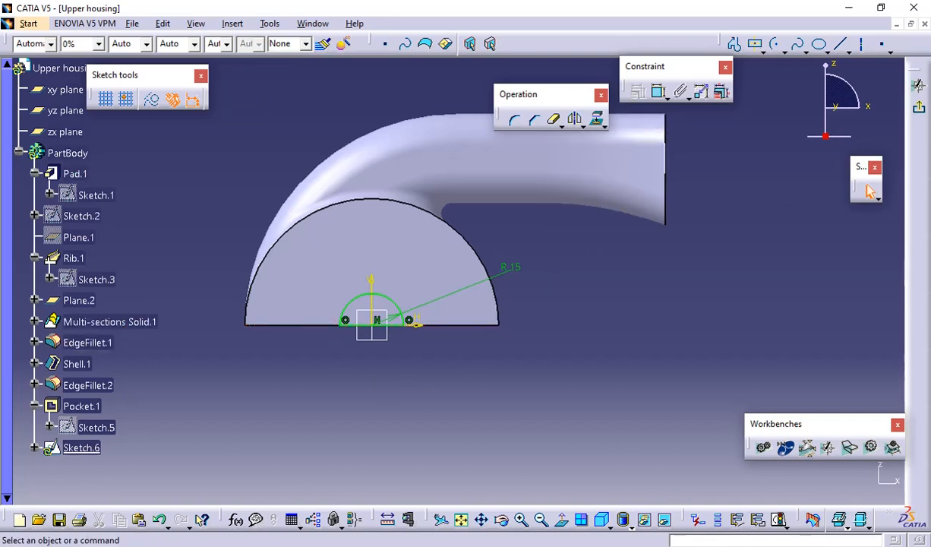
key("alt+Tab")
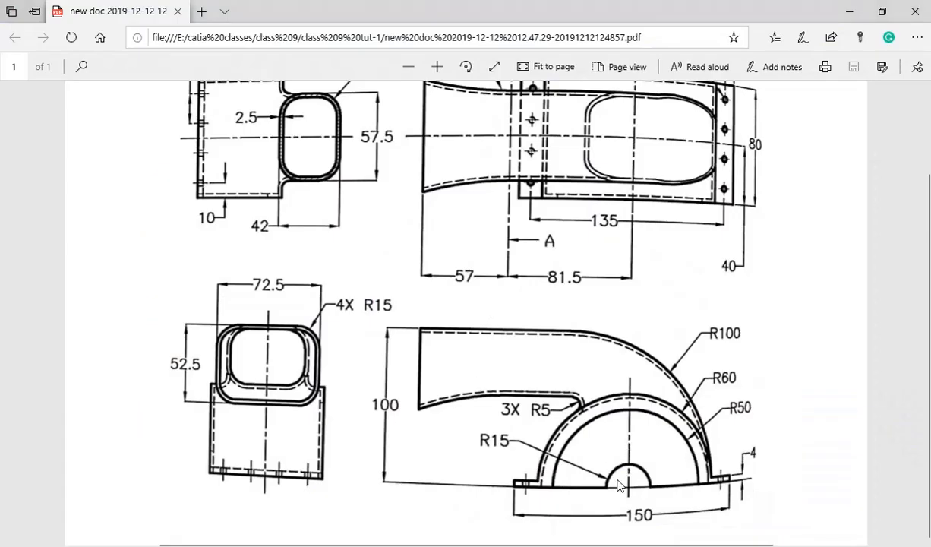
key("alt+Tab")
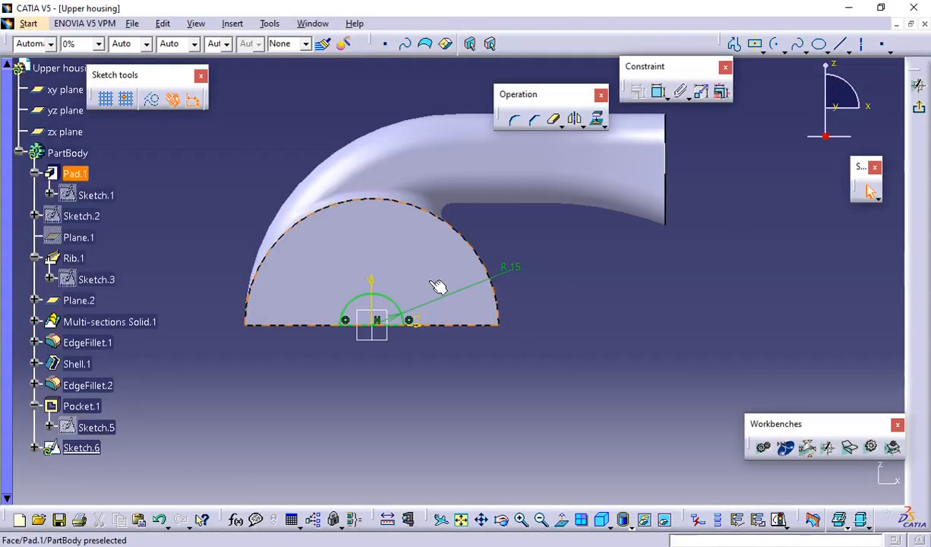
Exit the sketch and cut a pocket from the small semicircle through the end wall, using the Up to next limit
left_click(914, 109)
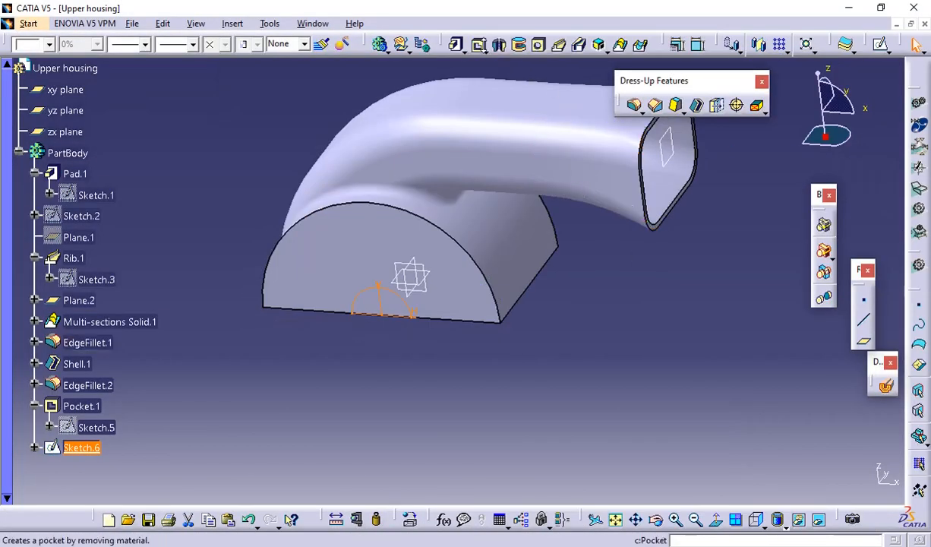
left_click(477, 44)
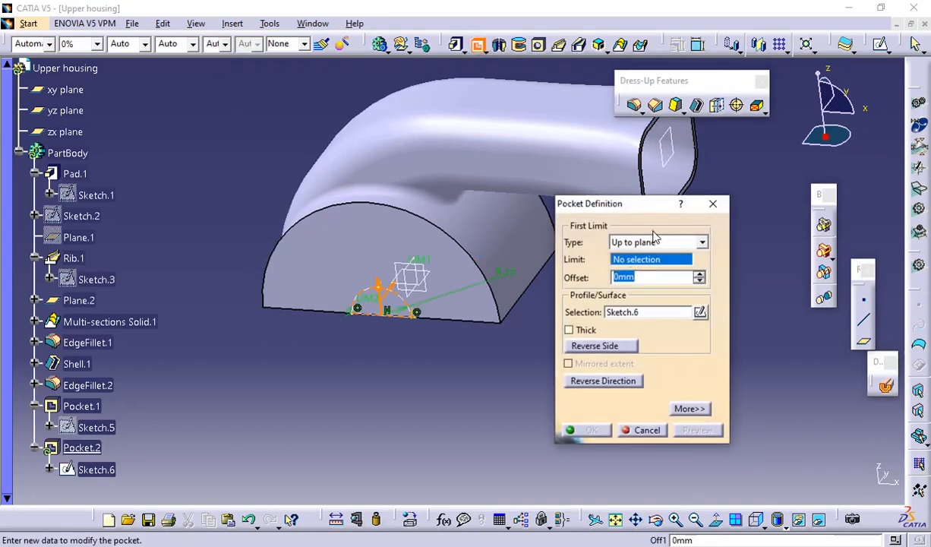
left_click(651, 243)
left_click(641, 267)
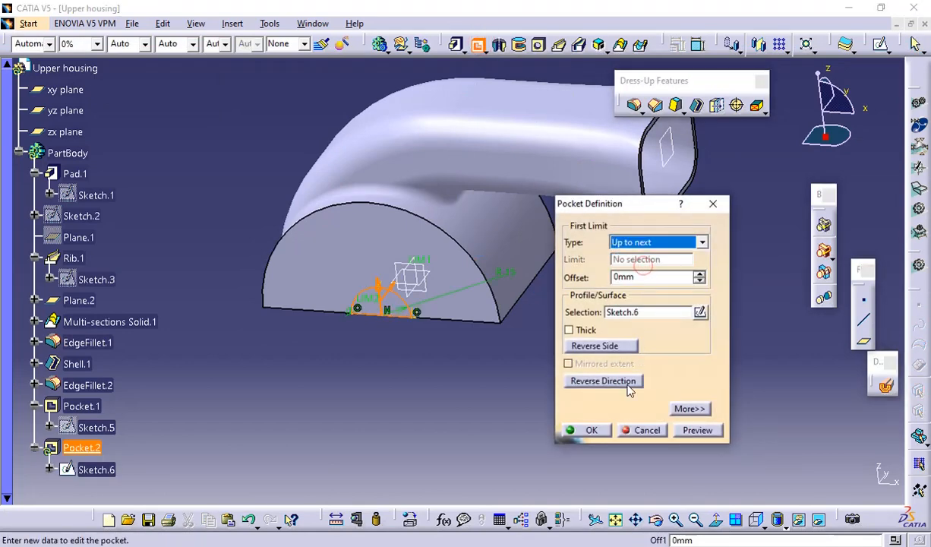
left_click(682, 430)
left_click(596, 430)
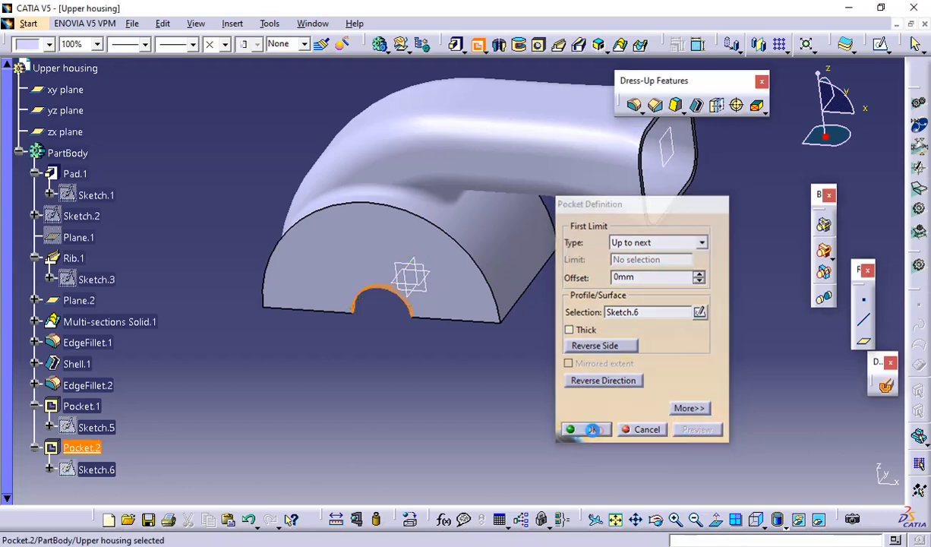
Consult the base flange dimensions in the PDF drawing and start a sketch on the end face with the R50 opening
middle_click_drag(411, 383, 170, 234)
middle_click_drag(604, 270, 406, 262)
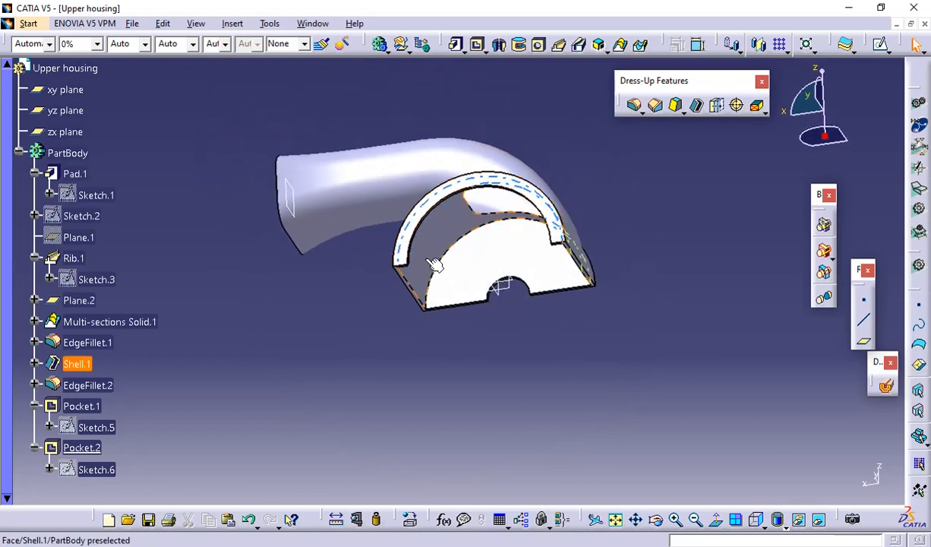
middle_click_drag(431, 220, 478, 266)
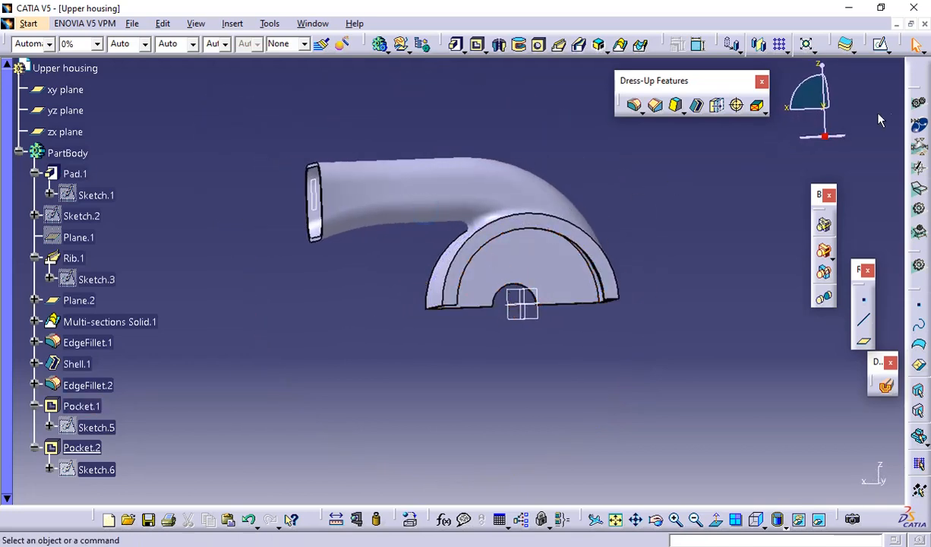
key("alt+Tab")
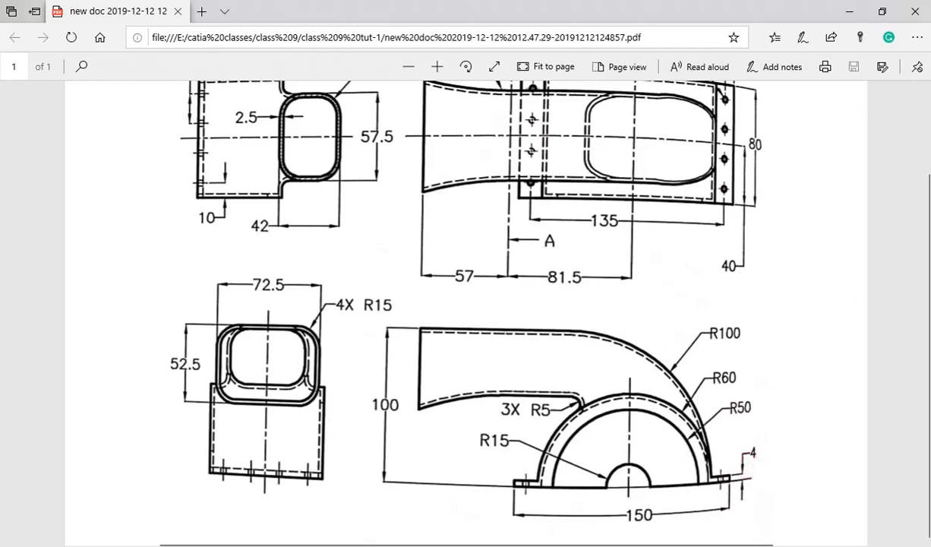
mouse_move(930, 369)
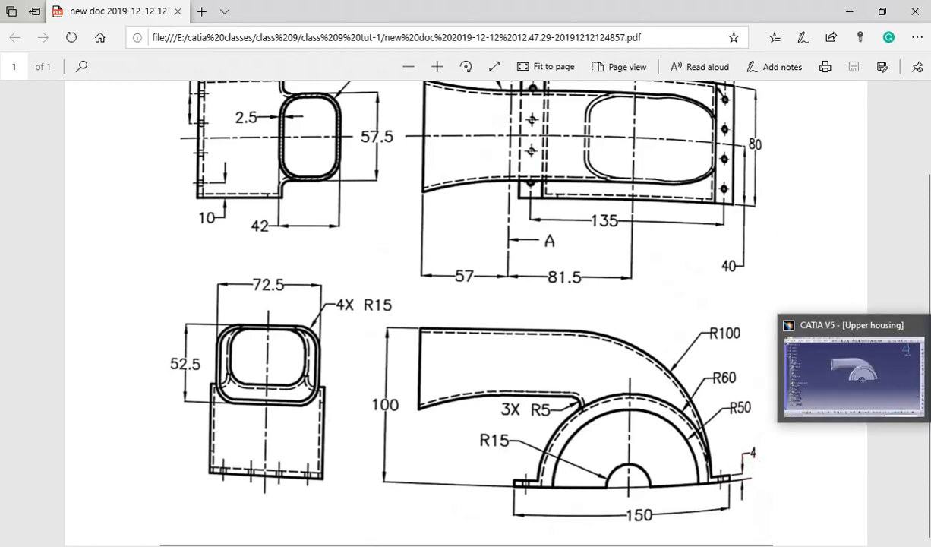
left_click(854, 376)
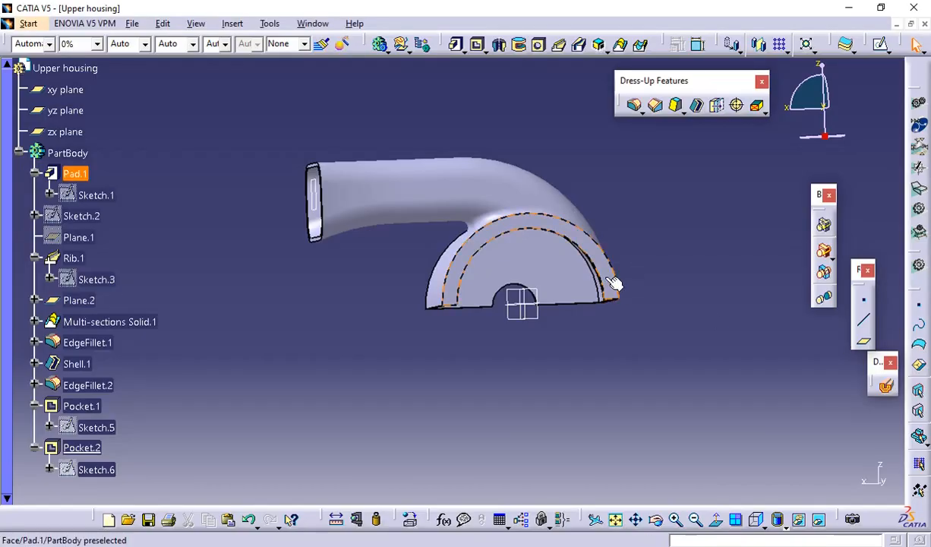
left_click(610, 279)
left_click(846, 44)
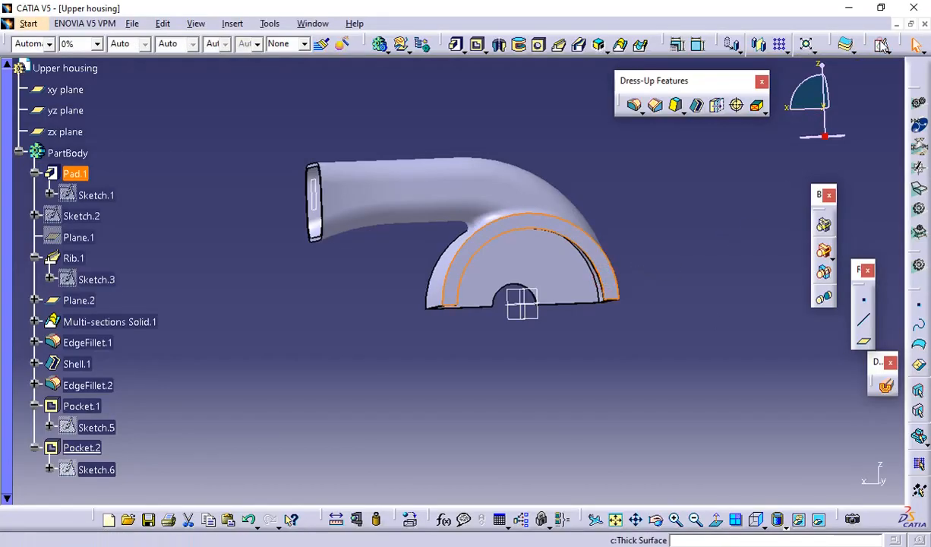
middle_click_drag(669, 233, 546, 217)
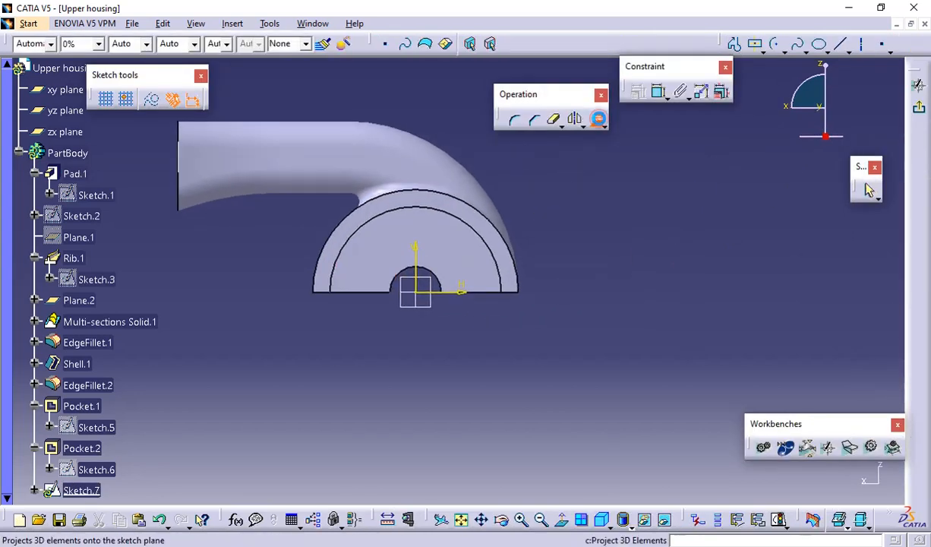
Project the end face's outer semicircular edge onto the sketch plane
left_click(596, 119)
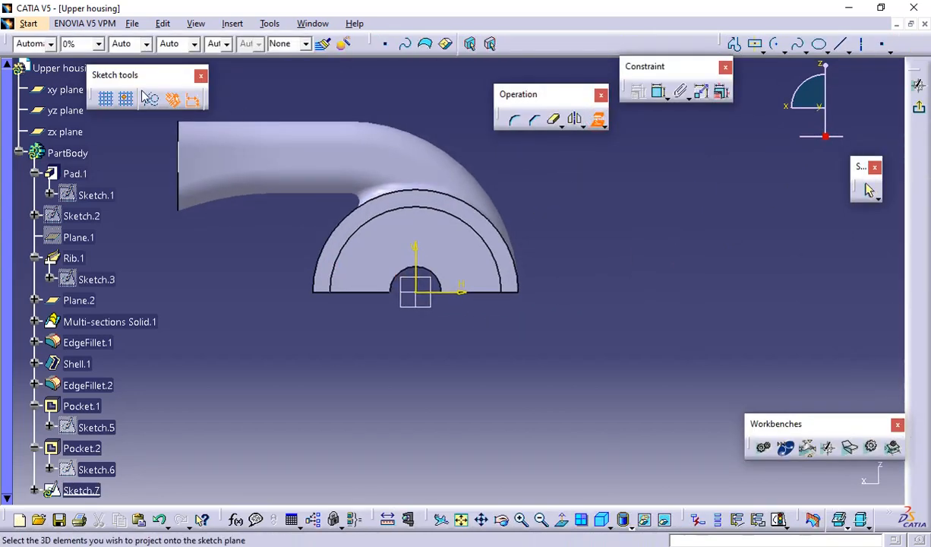
left_click(524, 294)
left_click(522, 278)
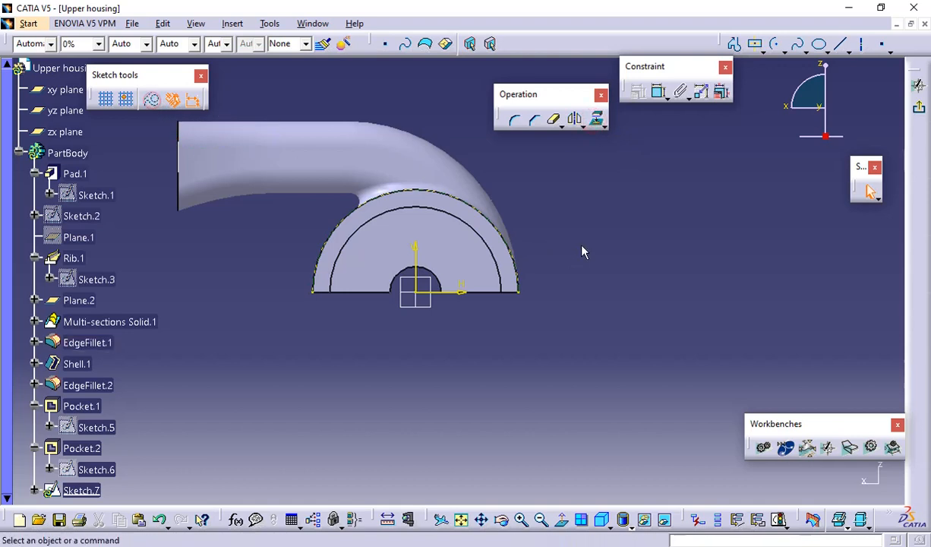
Sketch a flange rectangle about 20 mm wide and 5.7 mm high, outward from the projected arc's base endpoint at H 60 mm, V 0 mm
left_click(763, 51)
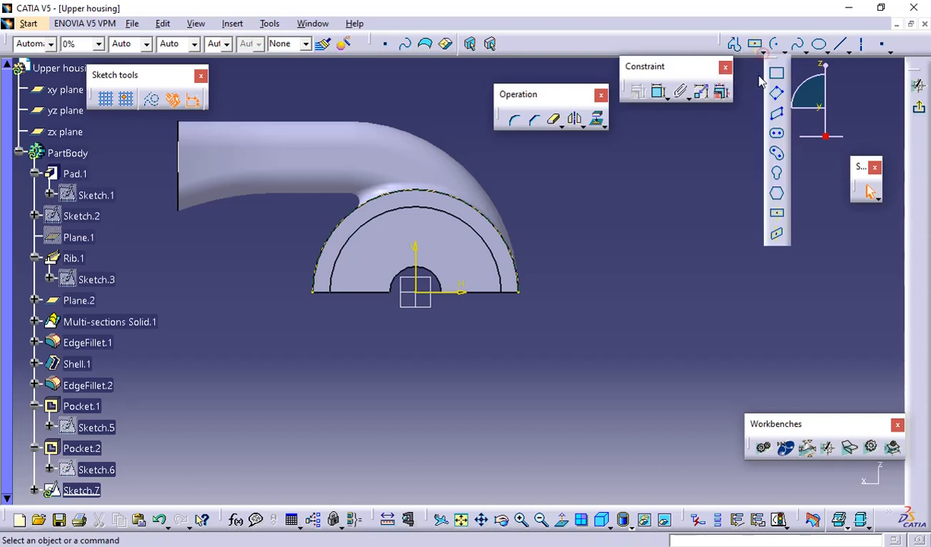
left_click(776, 73)
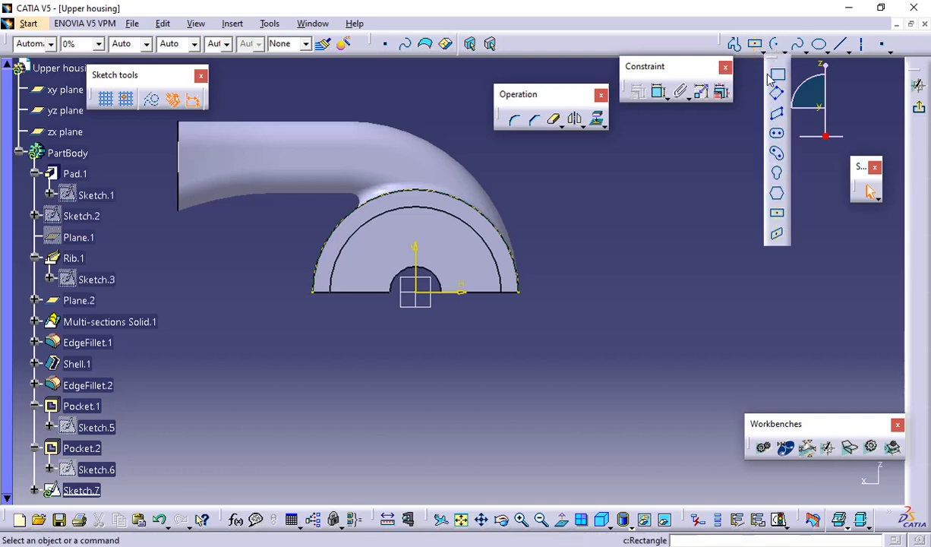
left_click(521, 293)
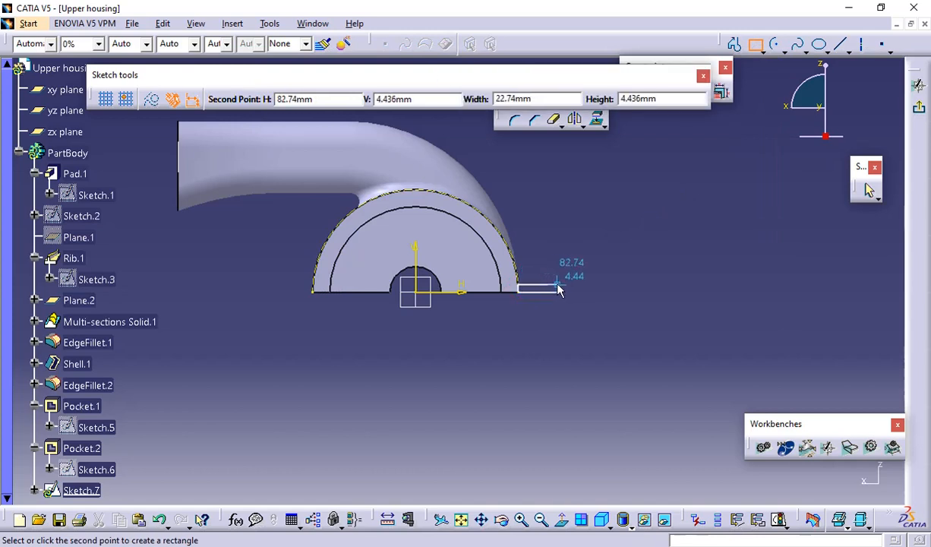
left_click(554, 284)
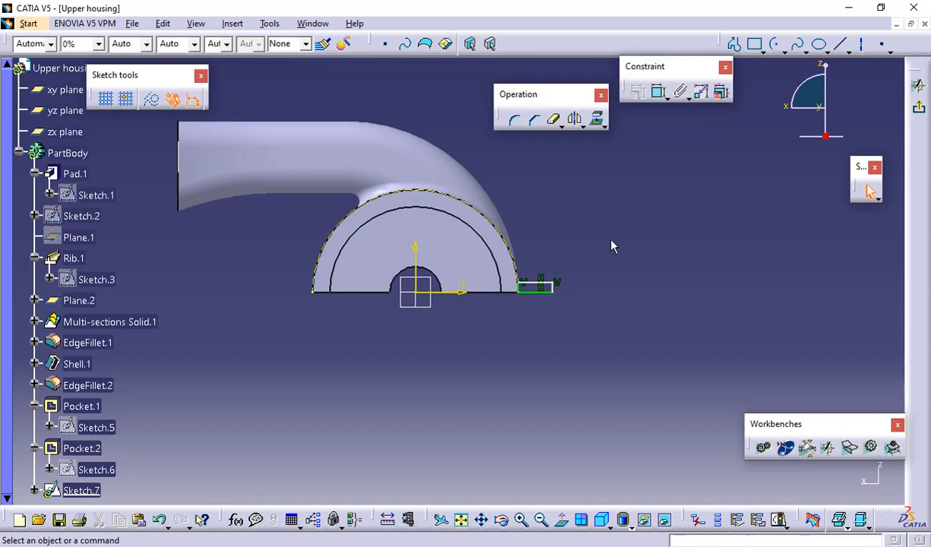
Dimension the flange rectangle's height and set it to 4 mm
middle_click_drag(609, 279, 606, 264)
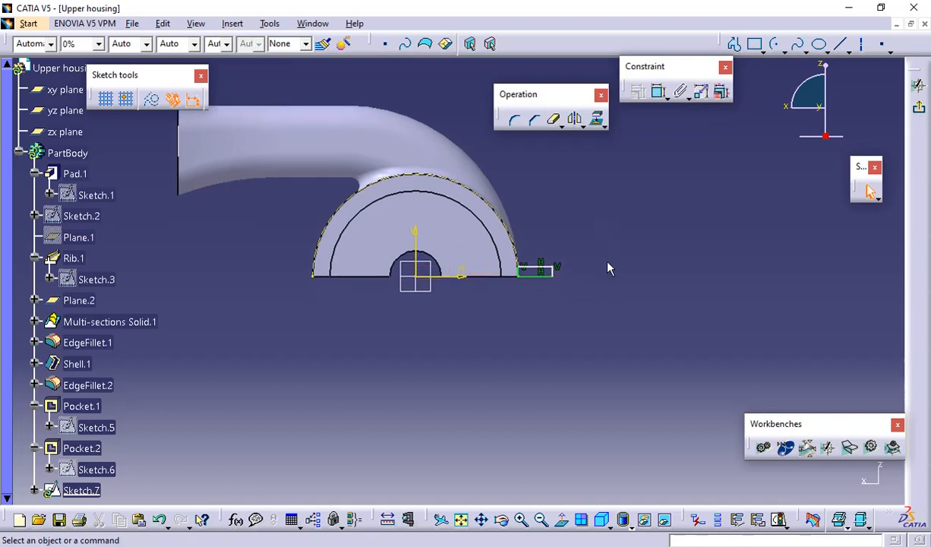
left_click(658, 92)
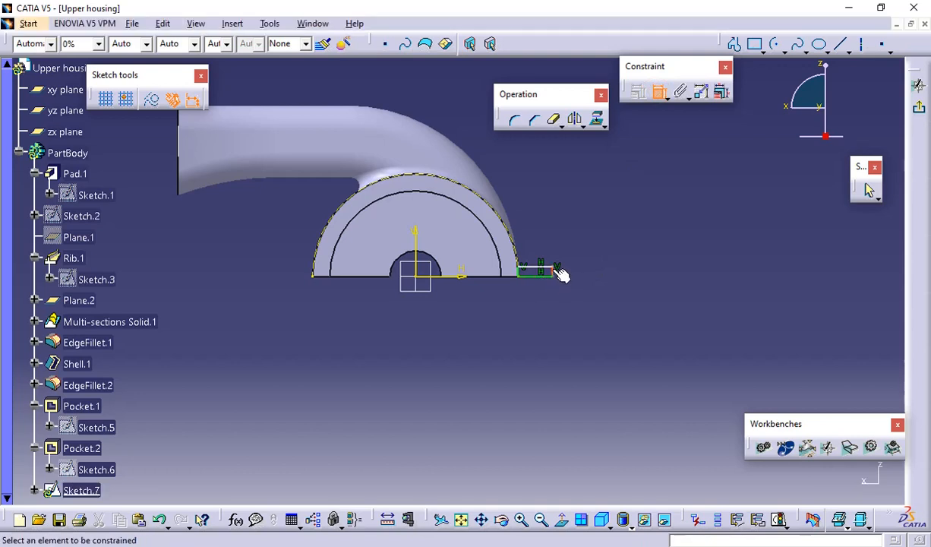
left_click(559, 272)
left_click(593, 222)
double_click(591, 217)
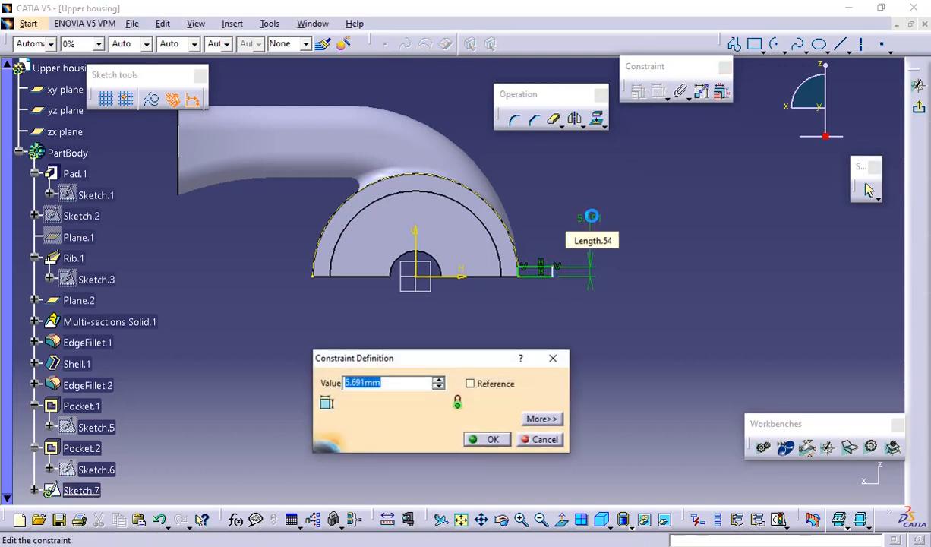
type("4")
key("Return")
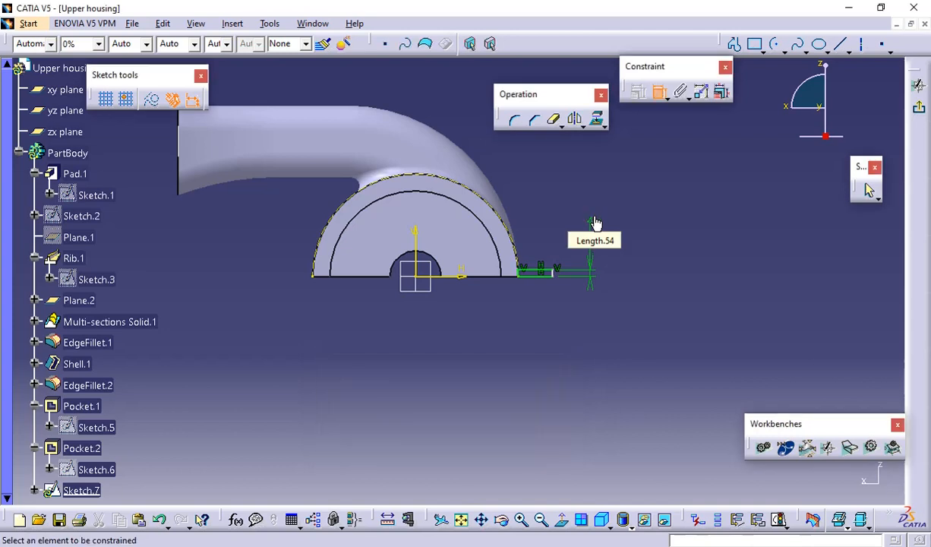
Dimension the distance from the vertical axis to the flange rectangle's outer side and set it to 150/2 mm
left_click(555, 274)
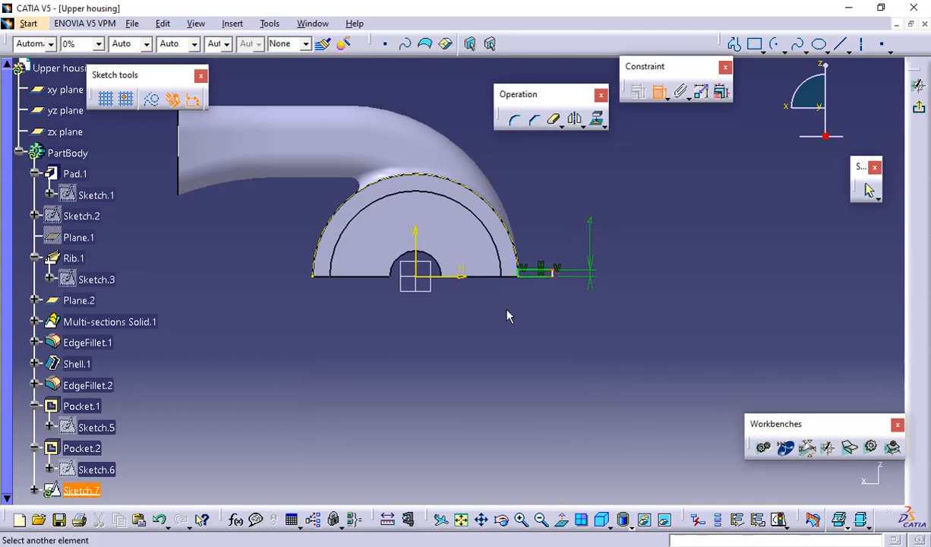
left_click(419, 263)
left_click(458, 326)
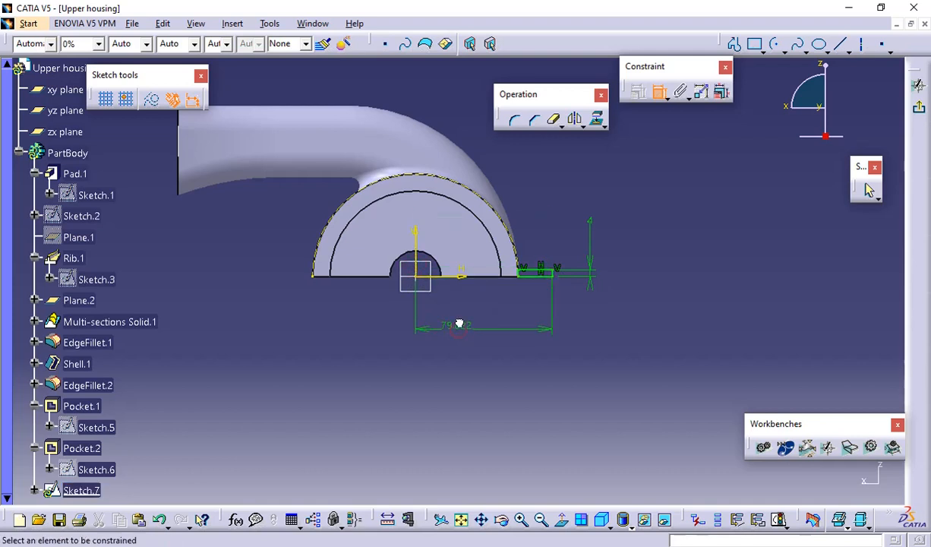
double_click(459, 323)
type("150/2")
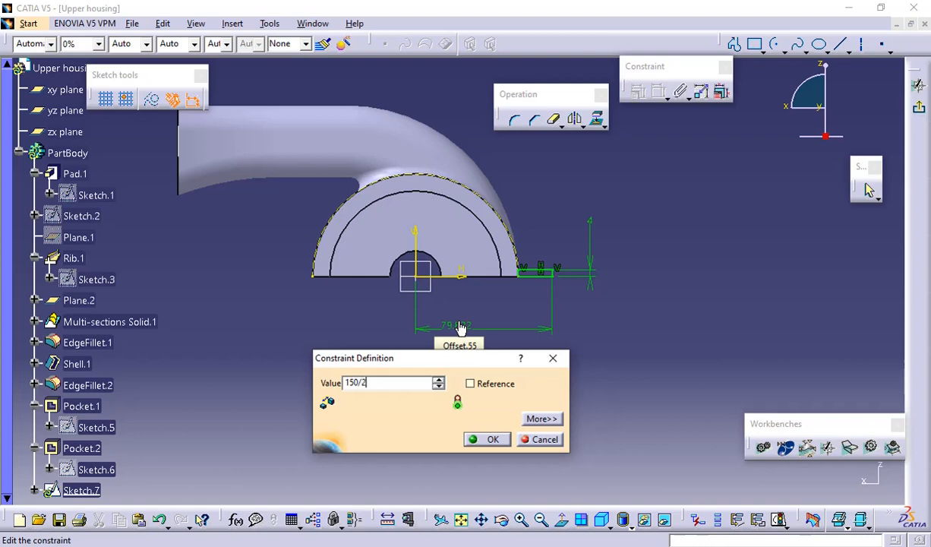
key("Return")
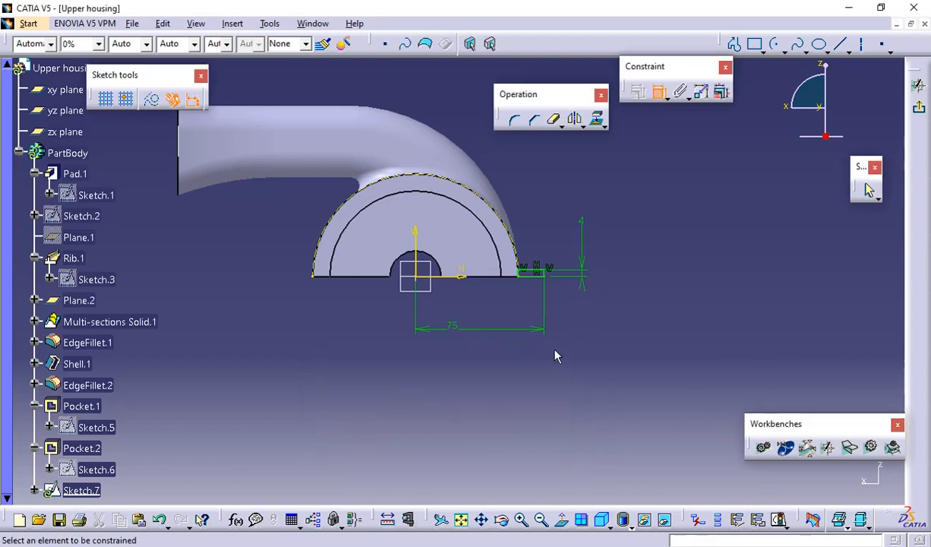
Delete the flange rectangle's inner vertical side next to the projected arc
mouse_move(579, 320)
middle_mouse_down()
mouse_move(555, 239)
mouse_move(590, 217)
middle_mouse_up()
mouse_move(748, 351)
middle_mouse_down()
mouse_move(540, 355)
mouse_move(549, 310)
mouse_move(589, 257)
middle_mouse_up()
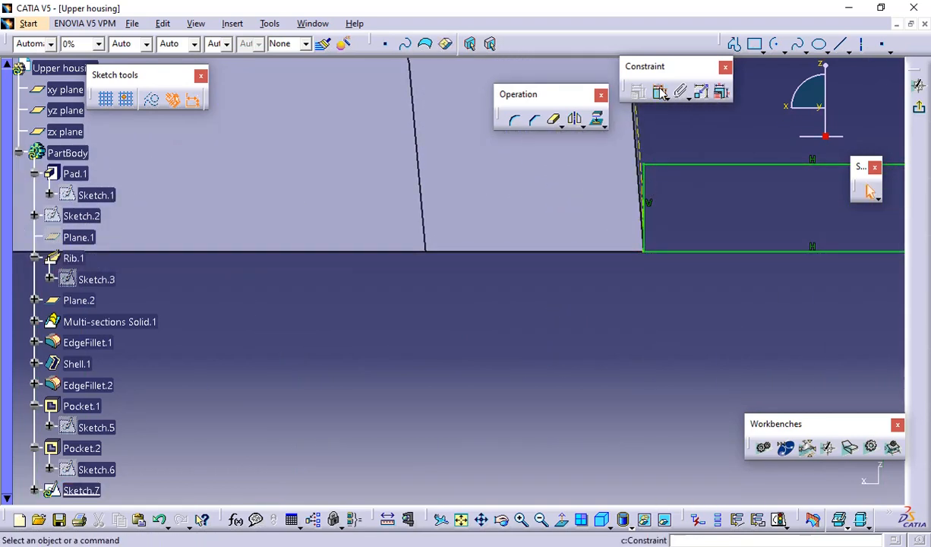
left_click(645, 180)
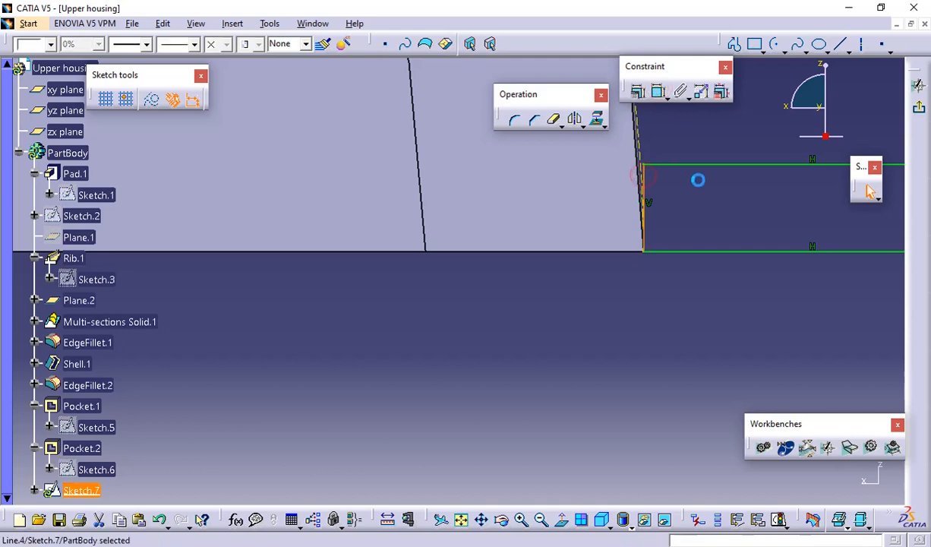
left_click(698, 180)
Constrain the inner endpoint of the flange's upper line to be coincident with the projected arc
left_click(658, 92)
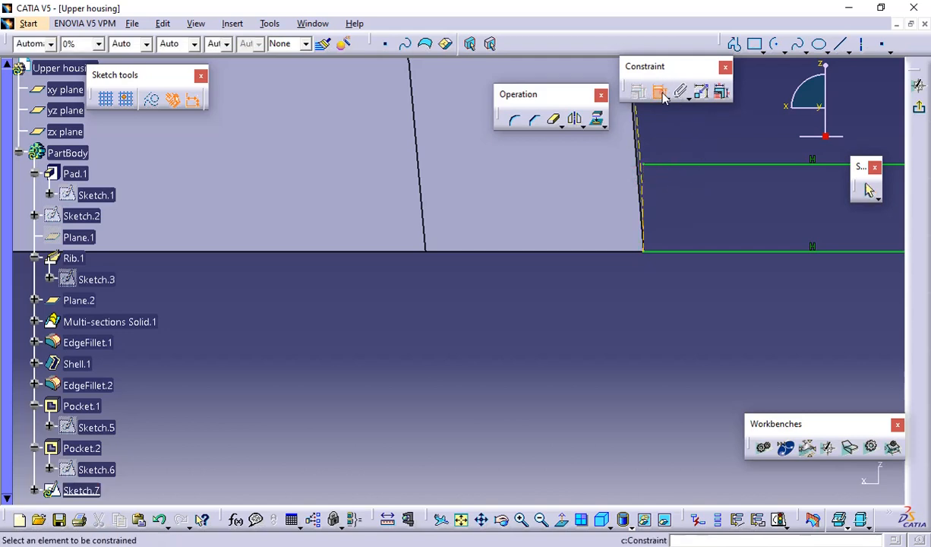
left_click(643, 164)
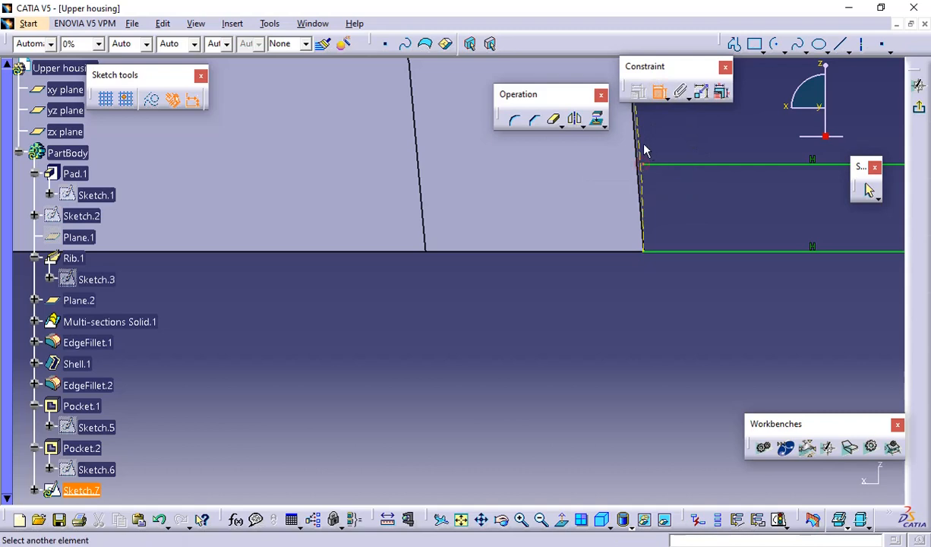
left_click(644, 146)
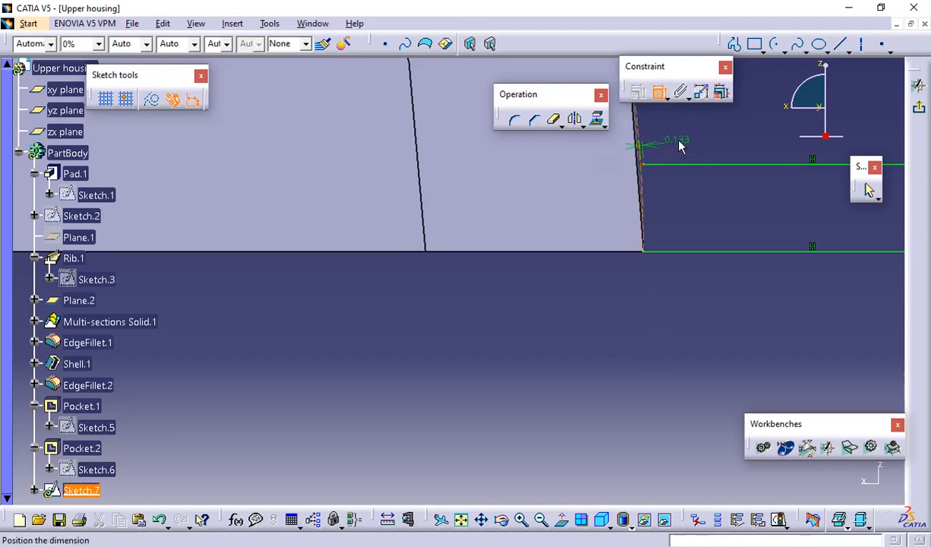
right_click(686, 137)
left_click(727, 254)
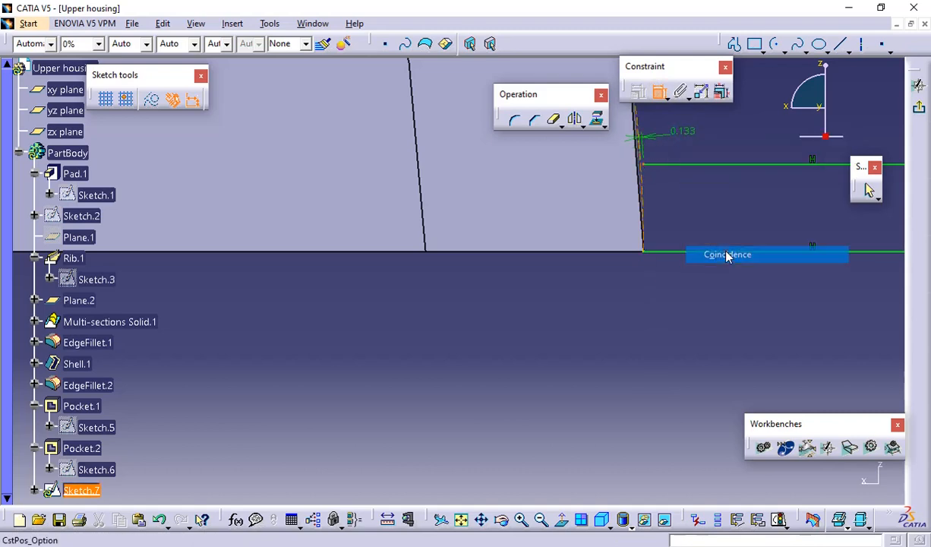
middle_click_drag(678, 304, 605, 297)
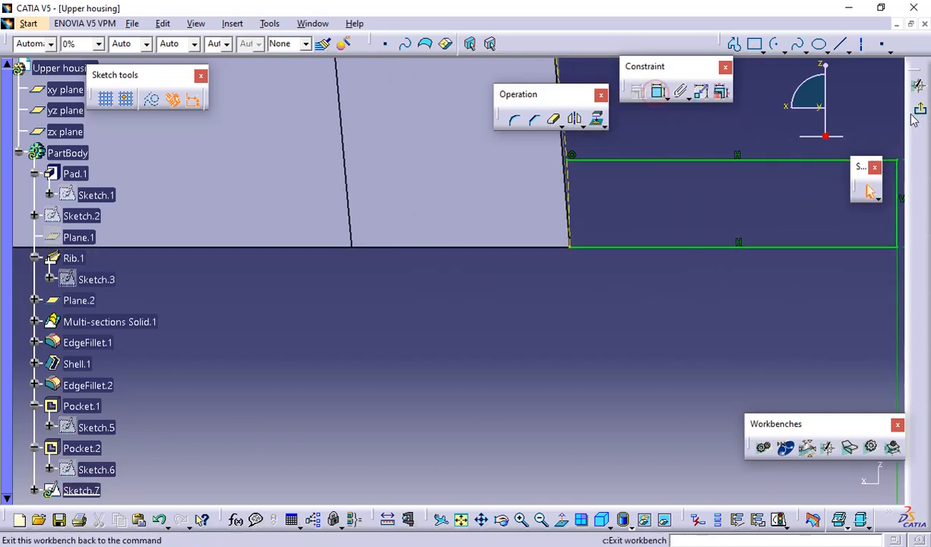
Trim away the projected arc above the flange's upper line so the remaining segment closes the profile, and exit the sketch
left_click(870, 189)
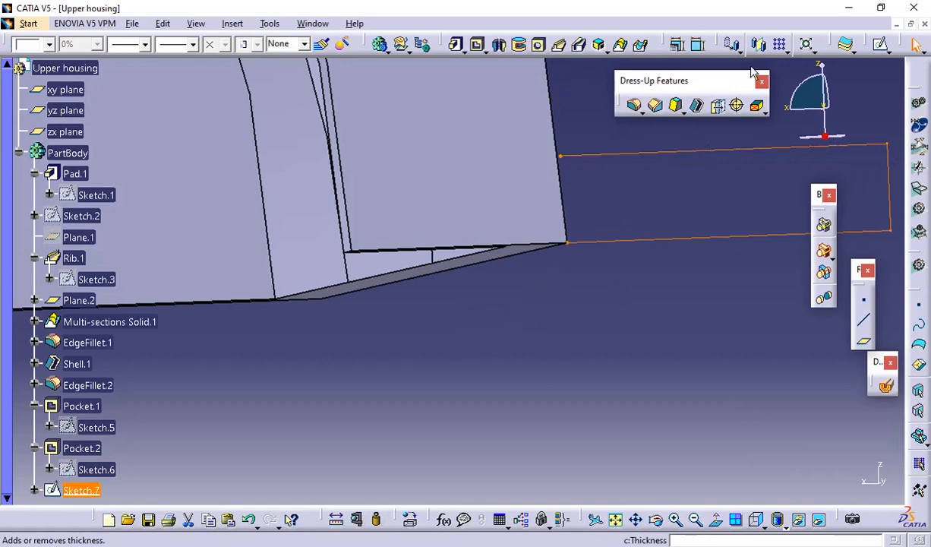
left_click(881, 45)
mouse_move(619, 297)
middle_mouse_down()
mouse_move(604, 304)
mouse_move(612, 386)
mouse_move(578, 150)
middle_mouse_up()
left_click(605, 304)
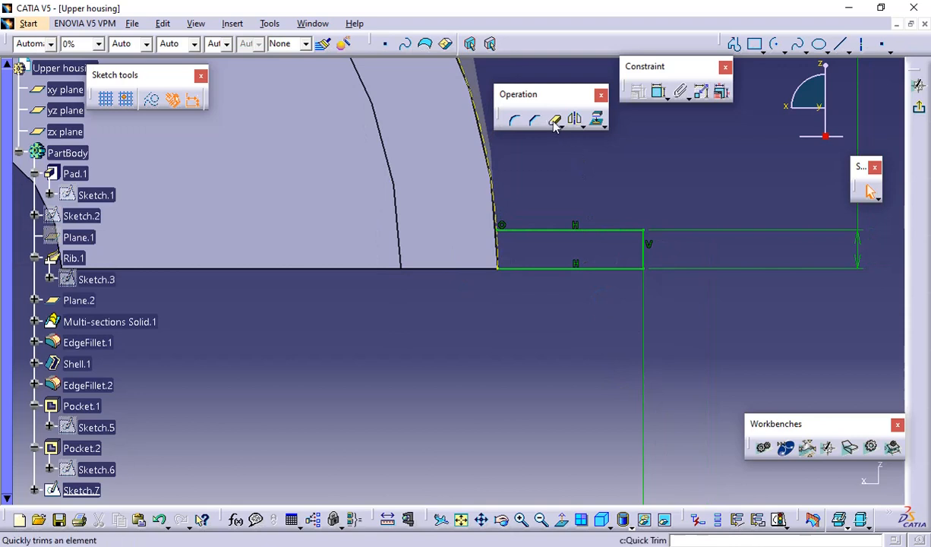
left_click(552, 120)
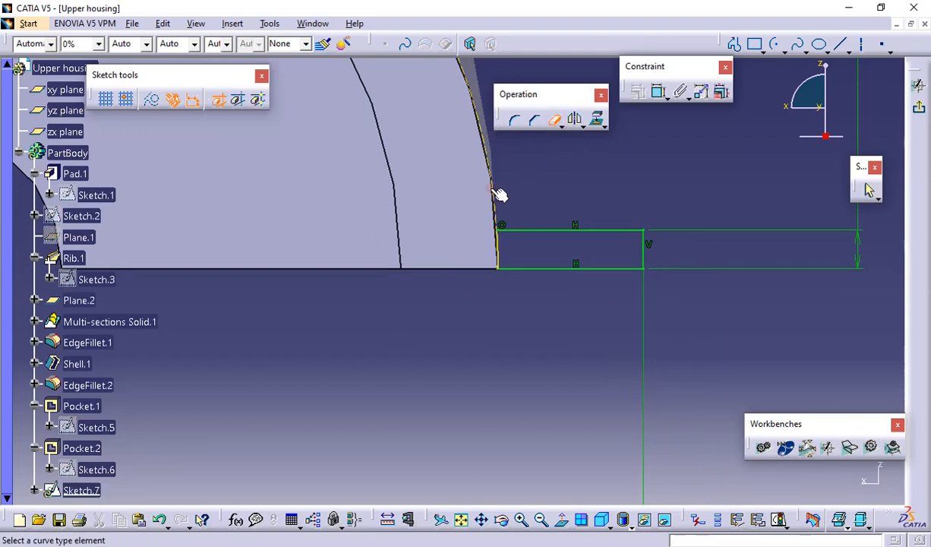
middle_click_drag(509, 293, 528, 181)
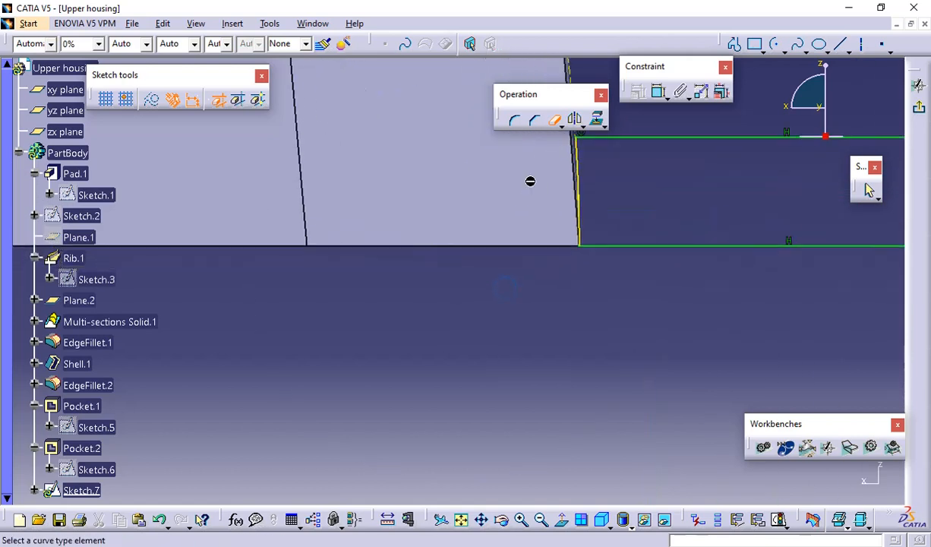
middle_click_drag(628, 166, 611, 237)
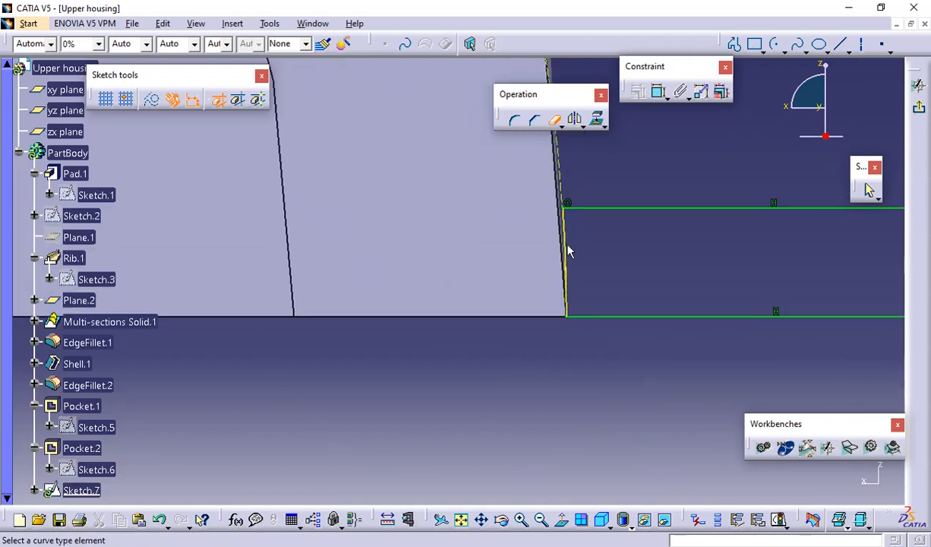
left_click(557, 119)
left_click(652, 159)
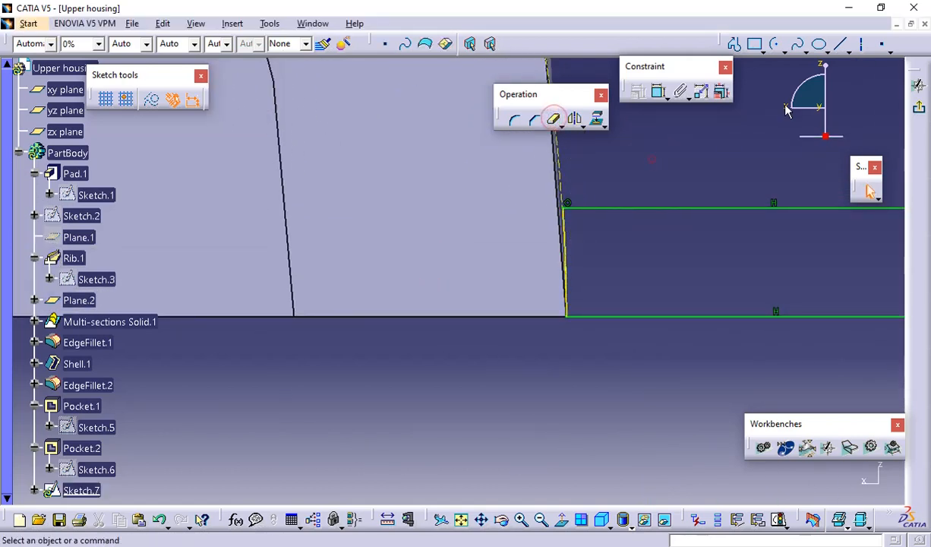
left_click(917, 109)
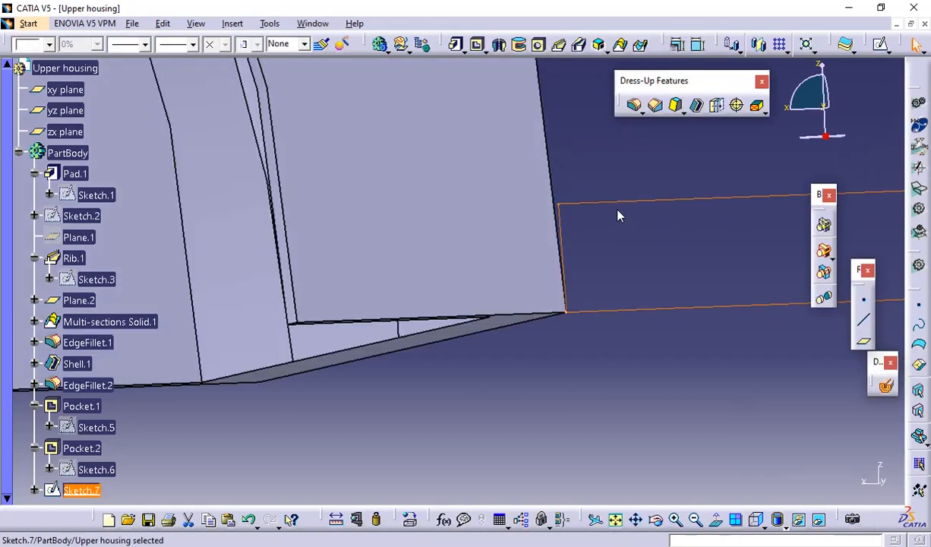
Pad the flange profile in the reversed direction, up to the plane of the housing's opposite end face
middle_click_drag(571, 151, 585, 347)
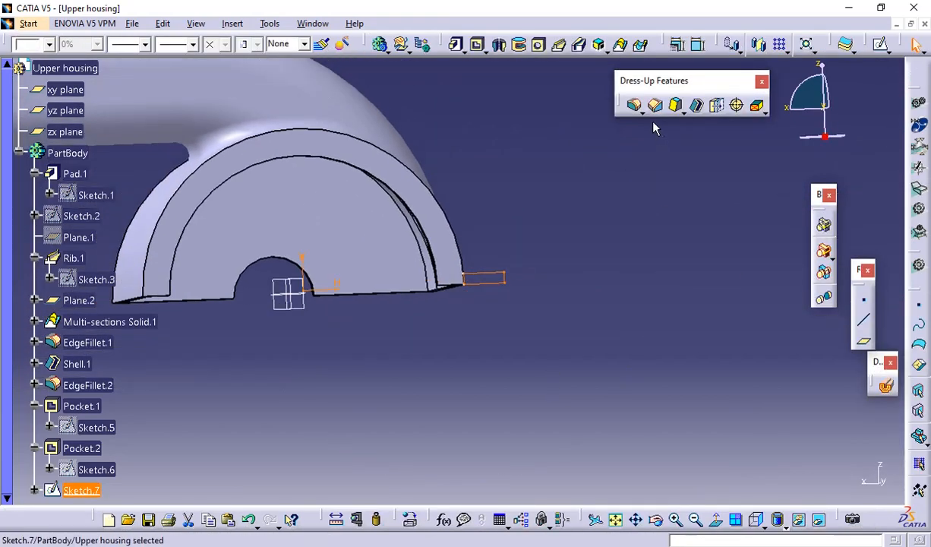
left_click(456, 44)
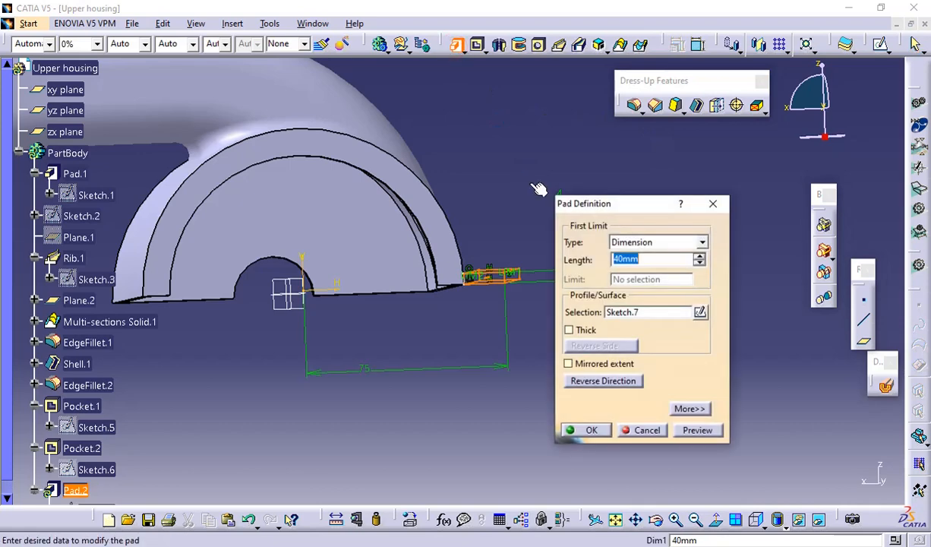
middle_click_drag(535, 187, 420, 266)
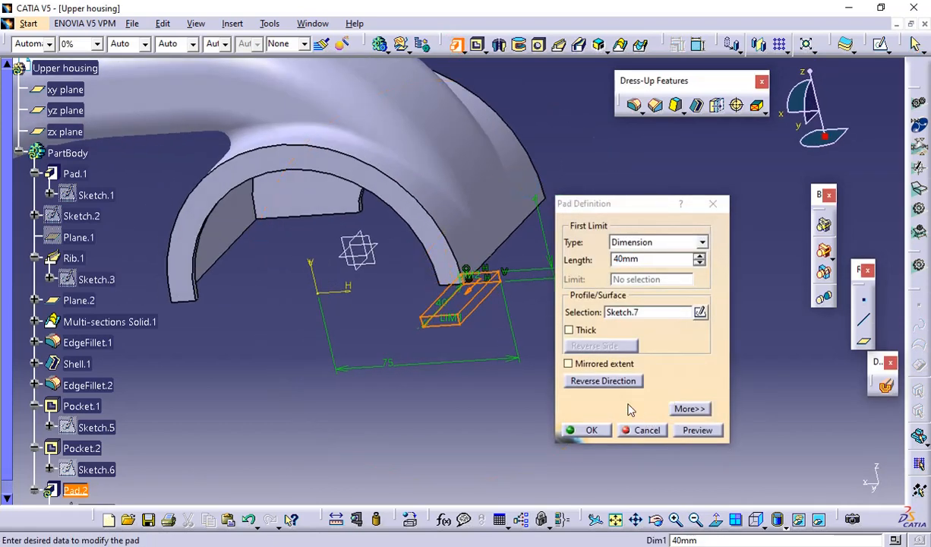
left_click(600, 380)
left_click(652, 243)
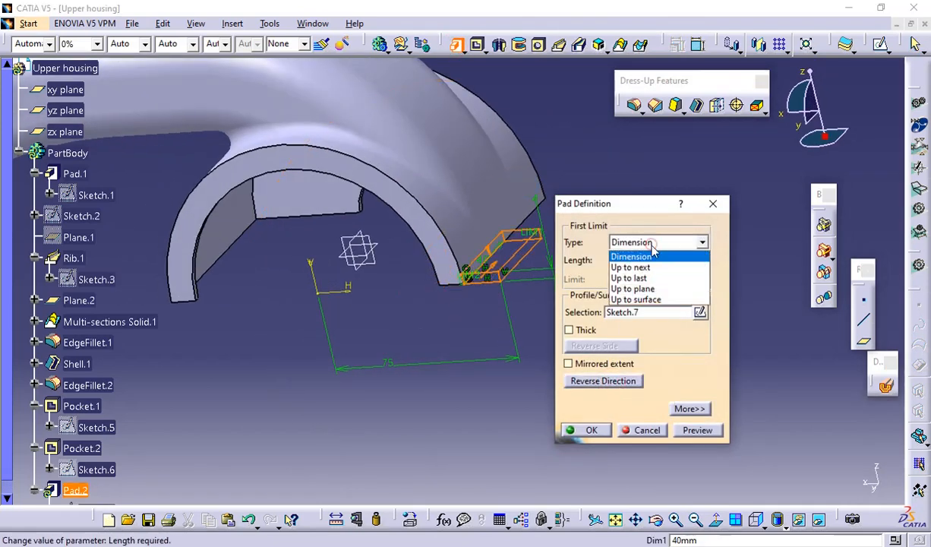
left_click(632, 288)
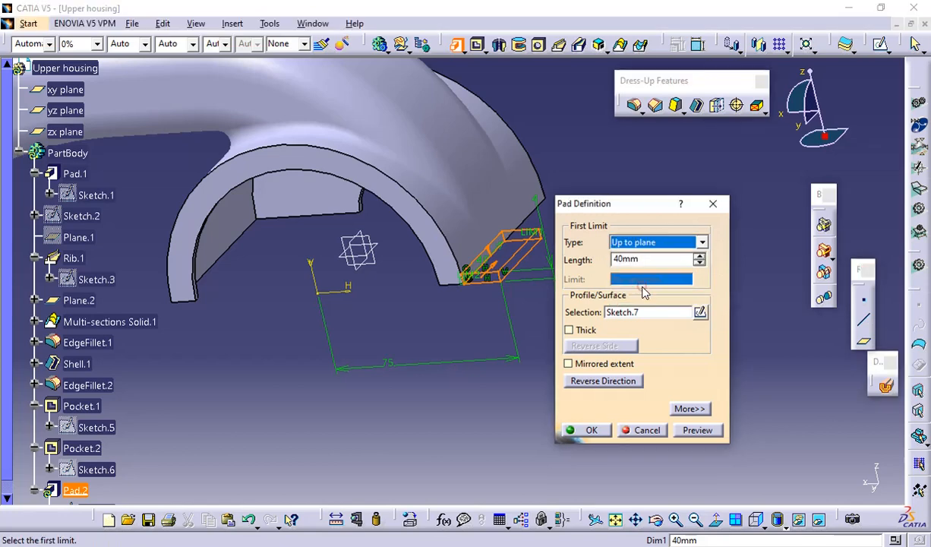
middle_click_drag(543, 148, 322, 326)
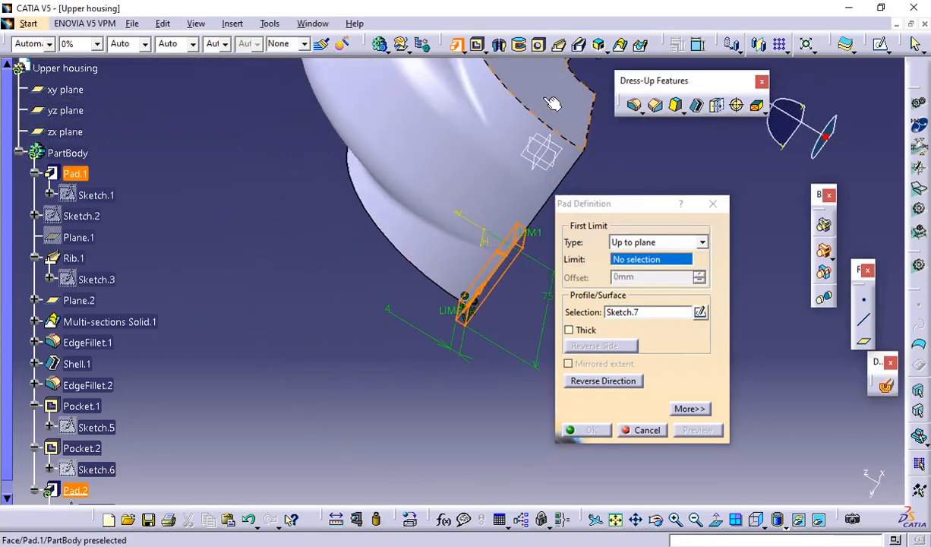
left_click(528, 97)
left_click(697, 430)
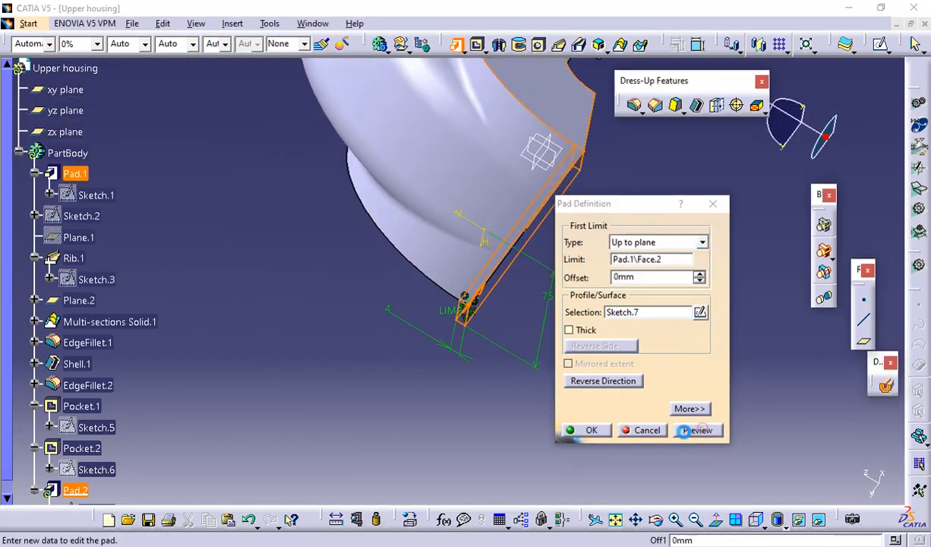
left_click(592, 431)
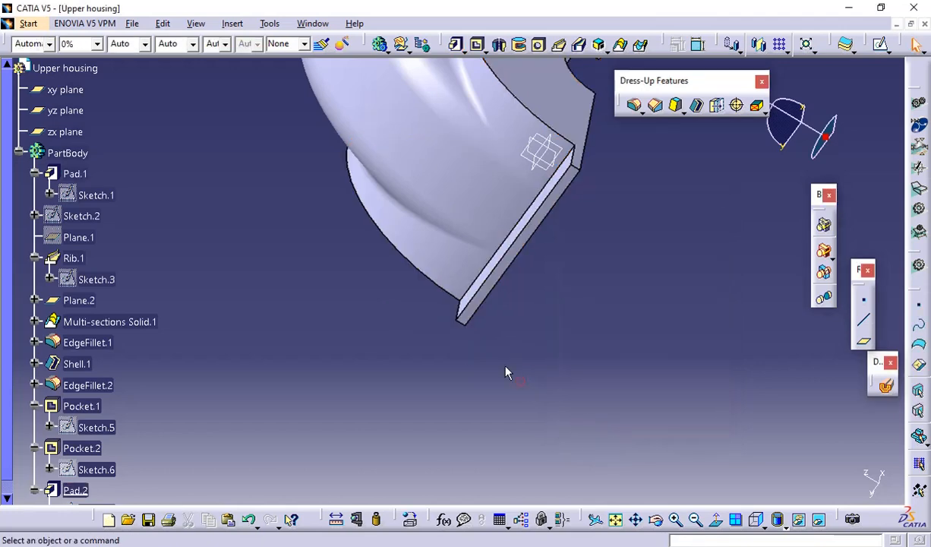
middle_click_drag(429, 312, 638, 355)
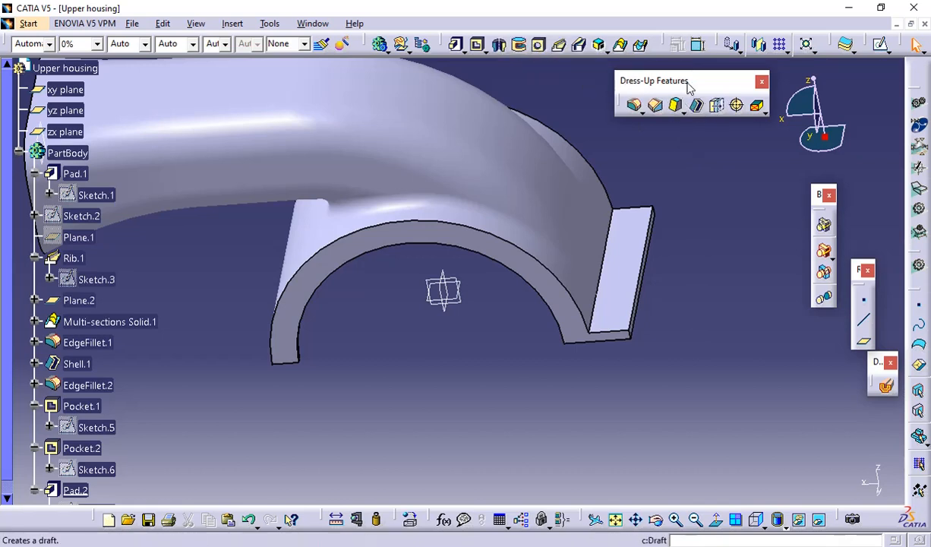
left_click(761, 47)
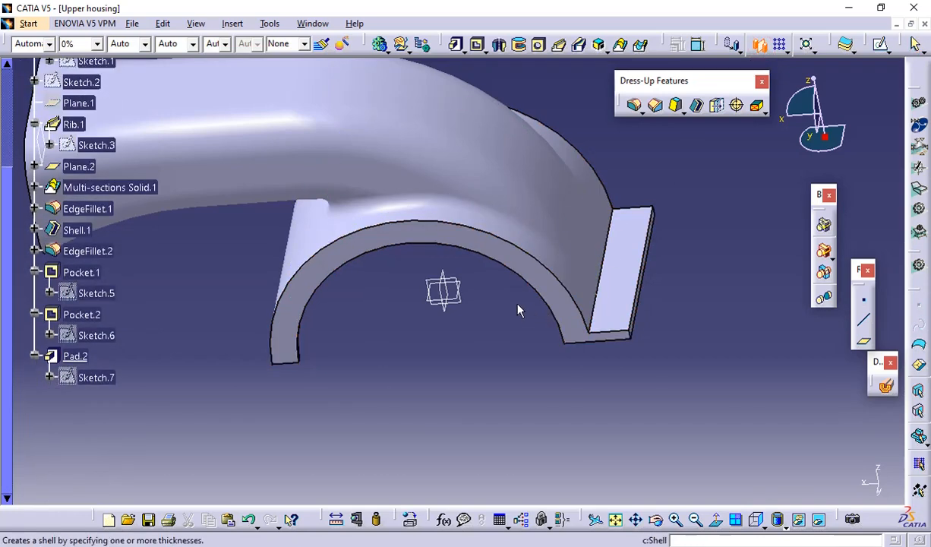
left_click(626, 298)
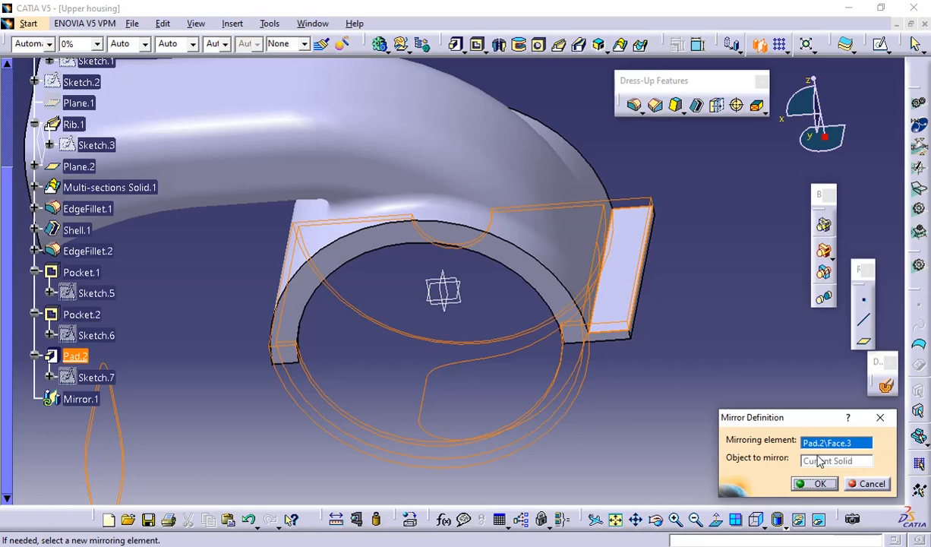
left_click(853, 487)
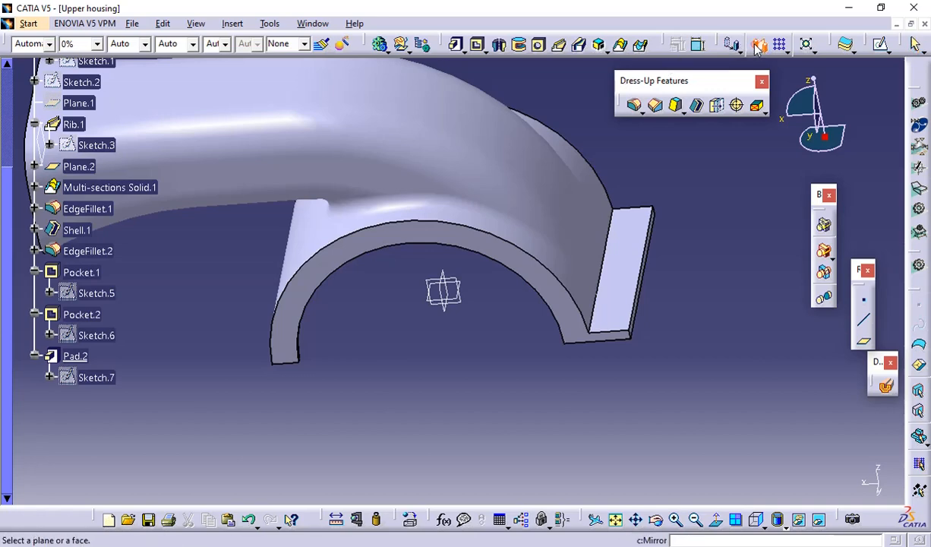
Mirror the flange pad about the yz plane to the other side of the housing, continuing past the non-movable elements warning
left_click(76, 355)
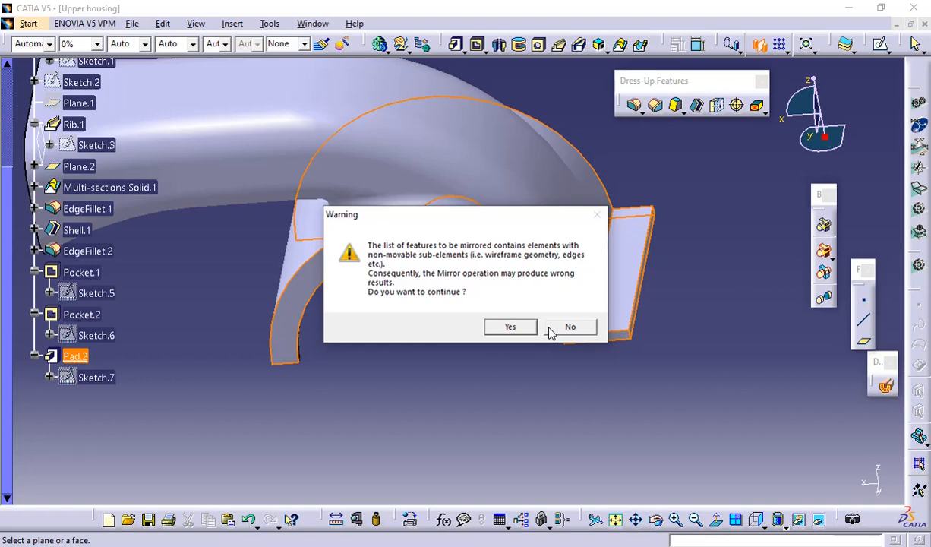
left_click(511, 326)
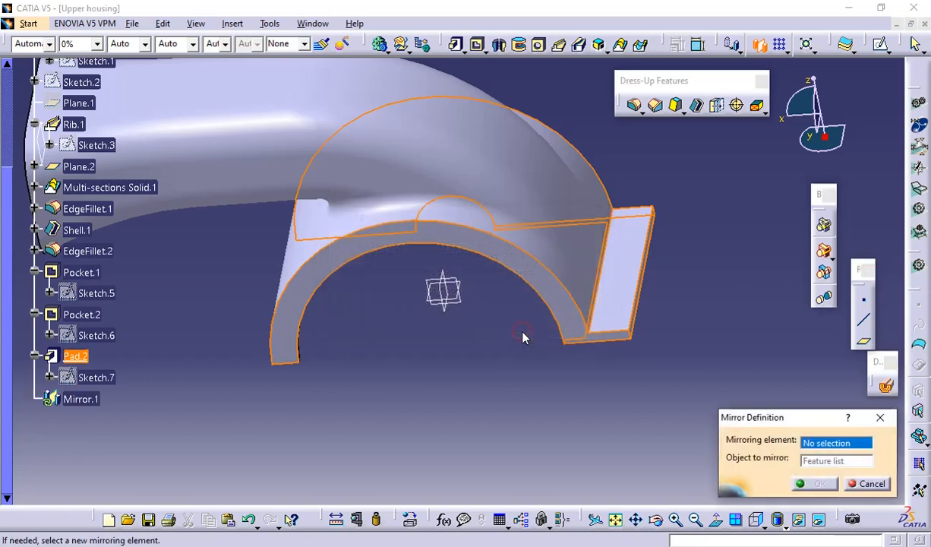
left_click(448, 308)
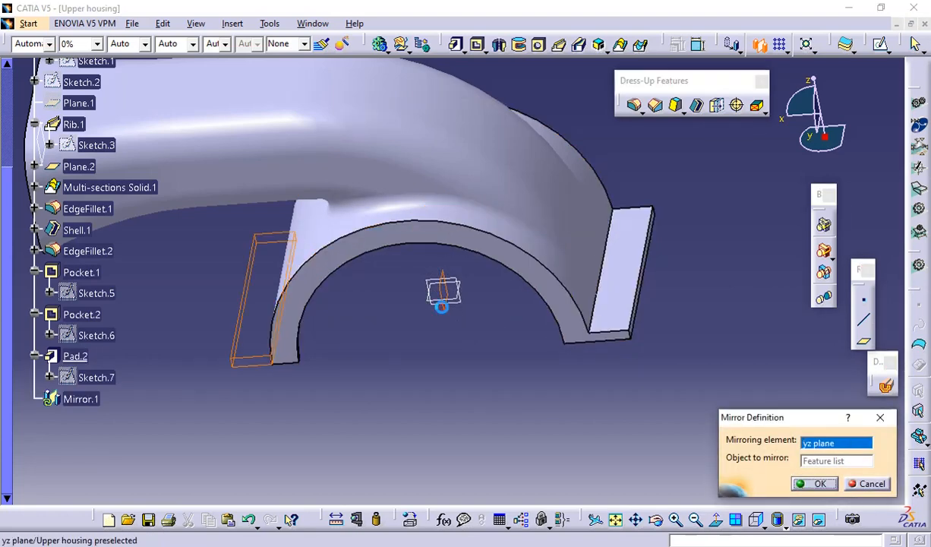
middle_click_drag(376, 365, 403, 384)
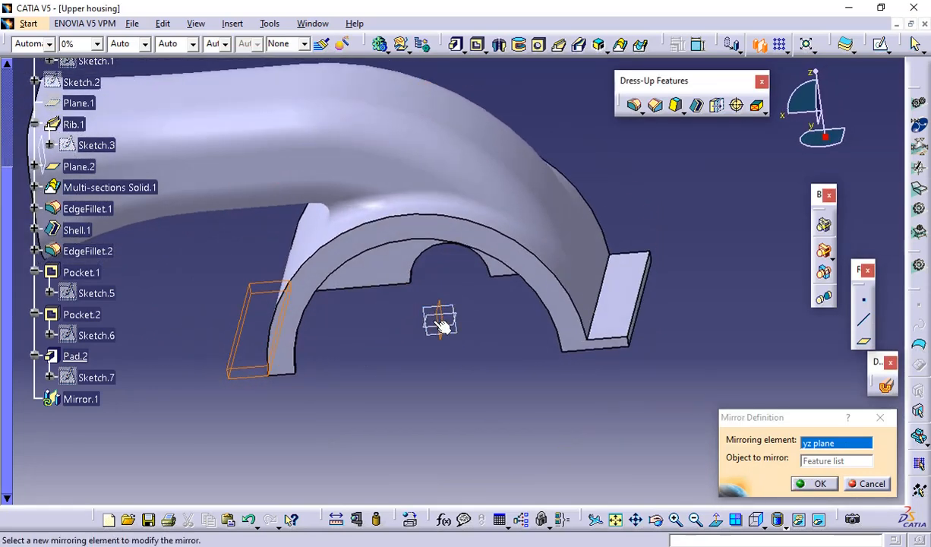
left_click(819, 490)
left_click(583, 426)
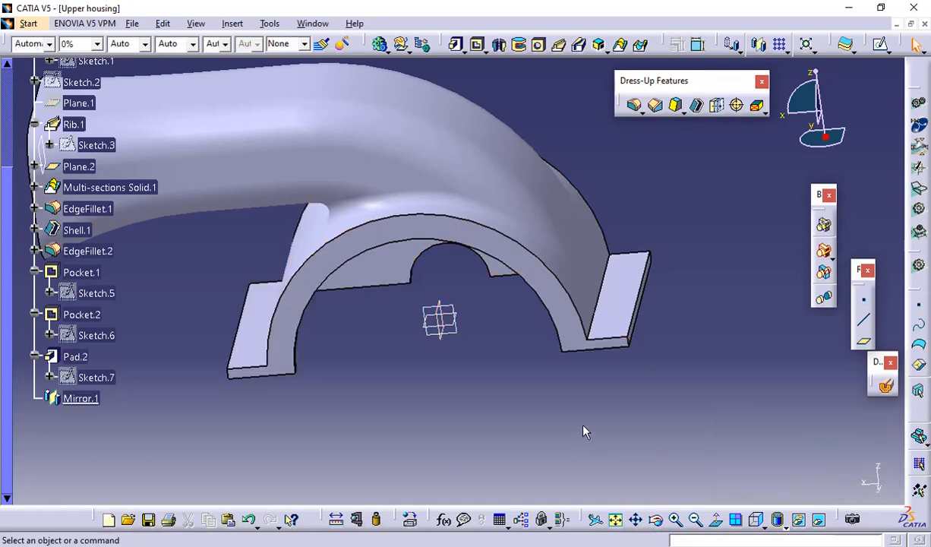
middle_click_drag(437, 392, 557, 347)
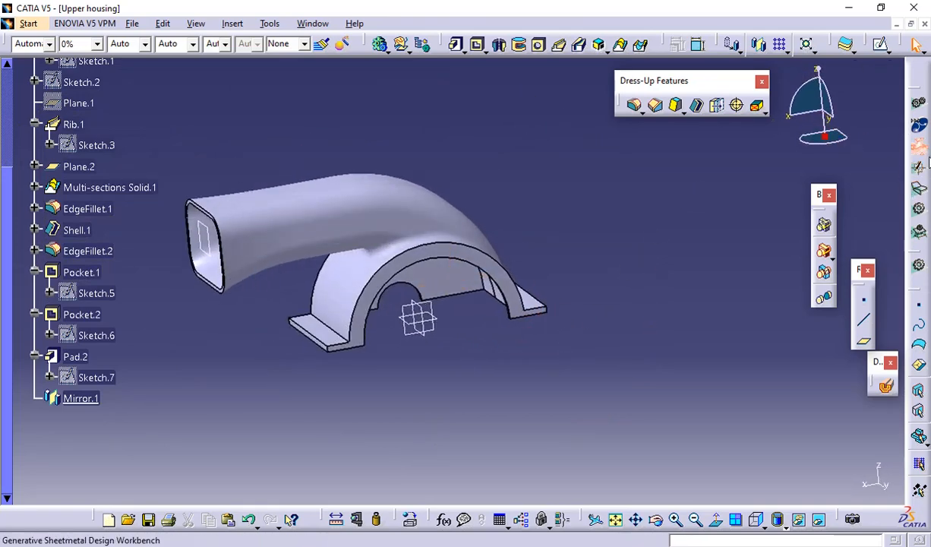
Switch to the PDF drawing in the browser and examine the size and spacing of the flange holes
key("alt+Tab")
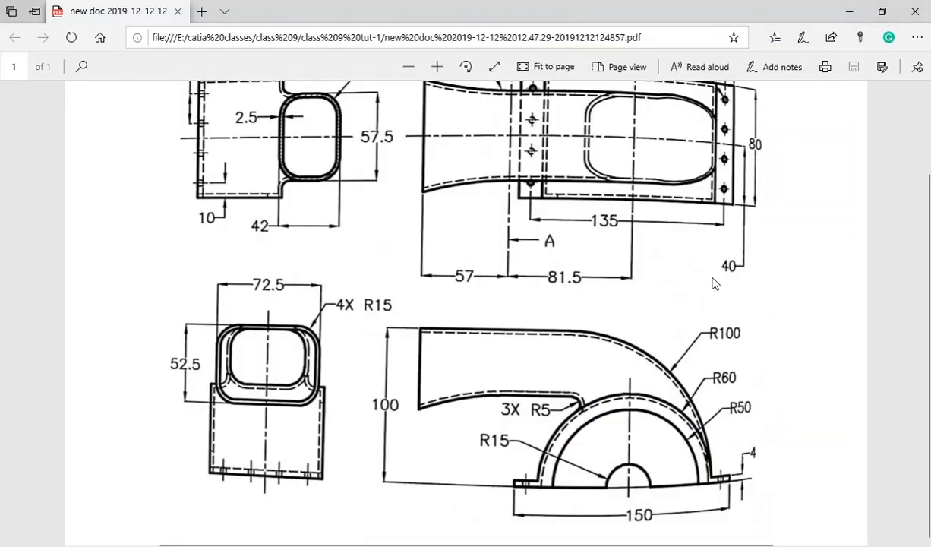
scroll(714, 284, "up", 3)
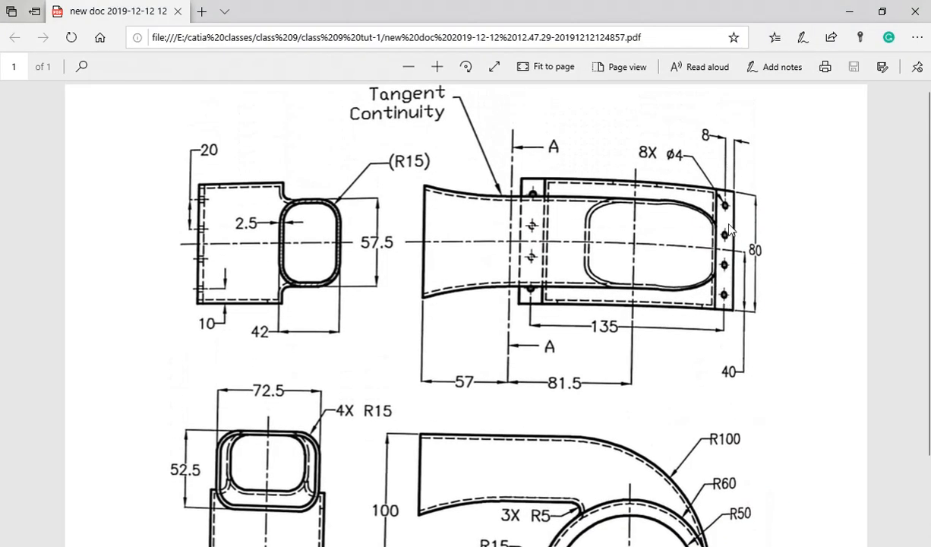
scroll(730, 218, "down", 3)
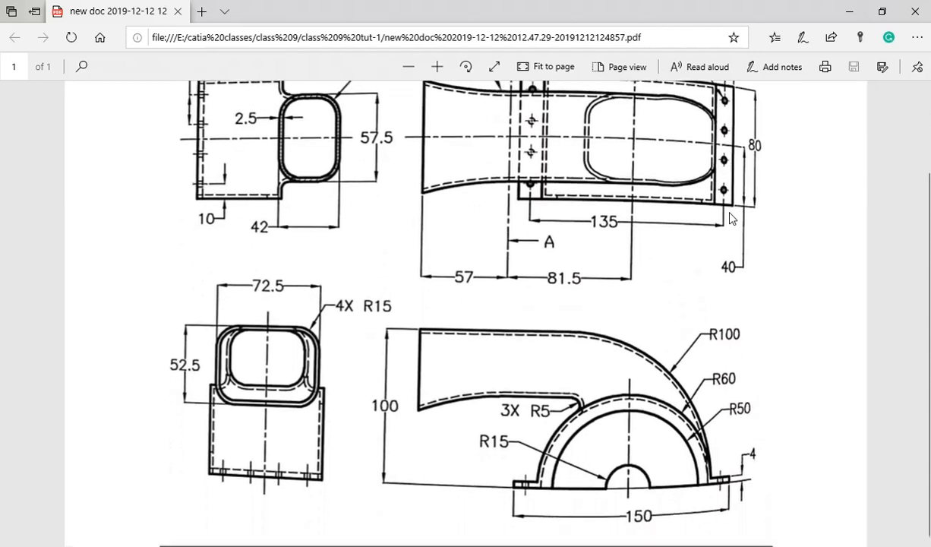
Examine the drawing's top and front views for the flange hole diameter, edge offsets and flange thickness
scroll(714, 285, "up", 2)
scroll(714, 291, "up", 1)
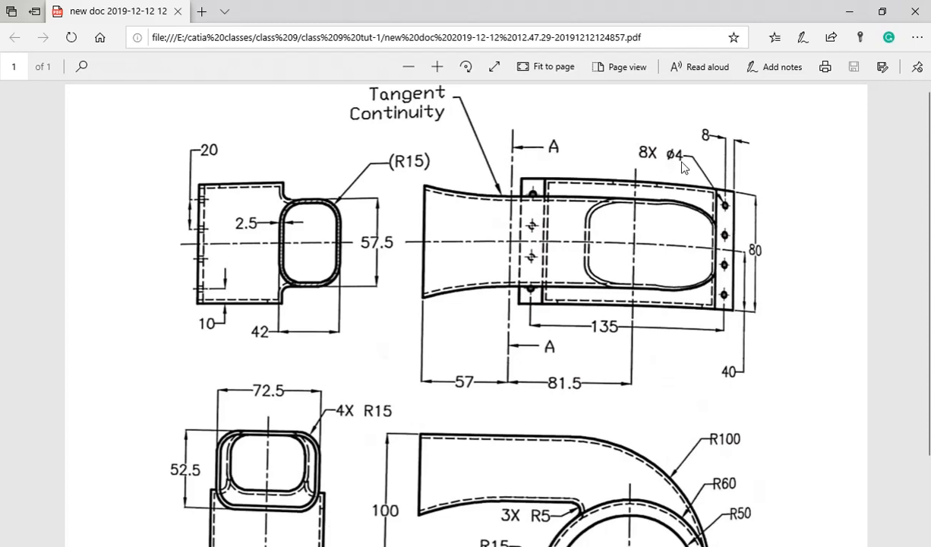
scroll(682, 167, "down", 3)
scroll(682, 167, "up", 3)
scroll(776, 303, "down", 3)
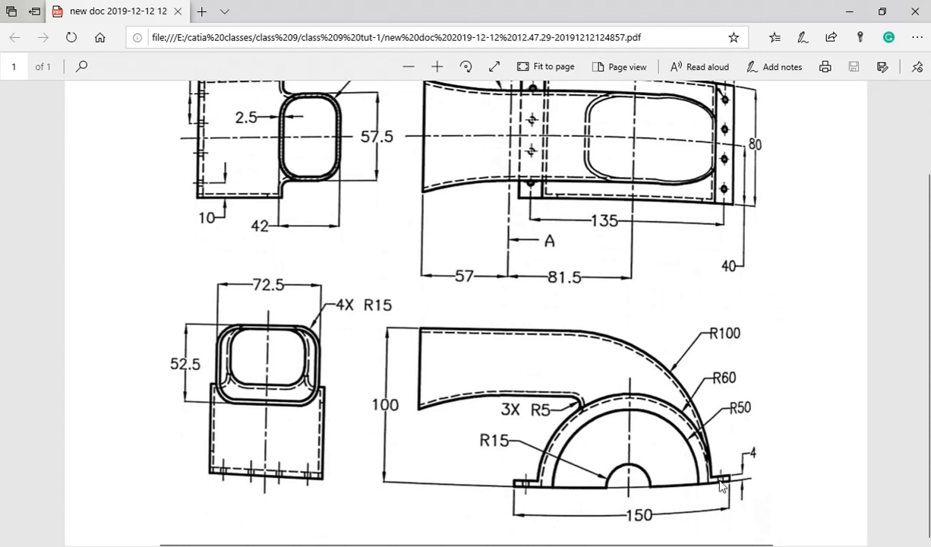
scroll(734, 233, "up", 2)
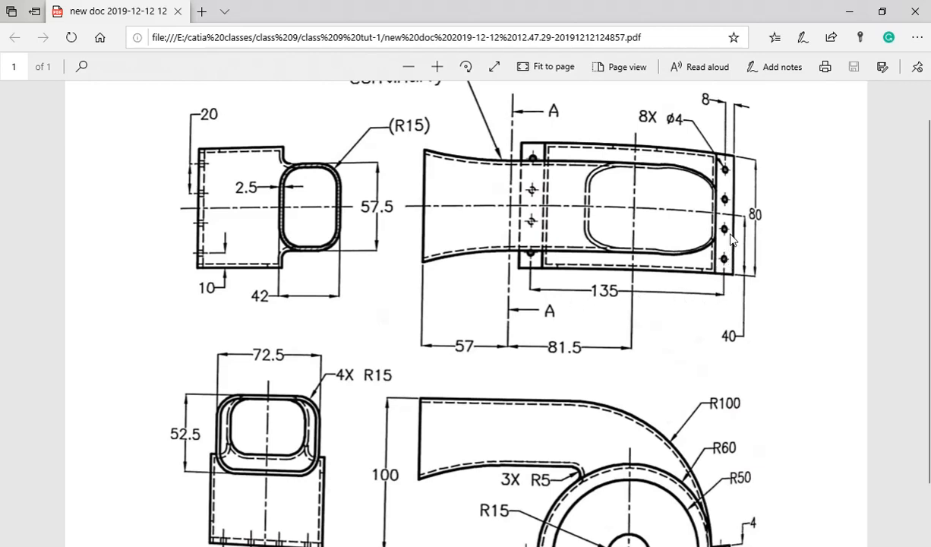
scroll(658, 275, "down", 1)
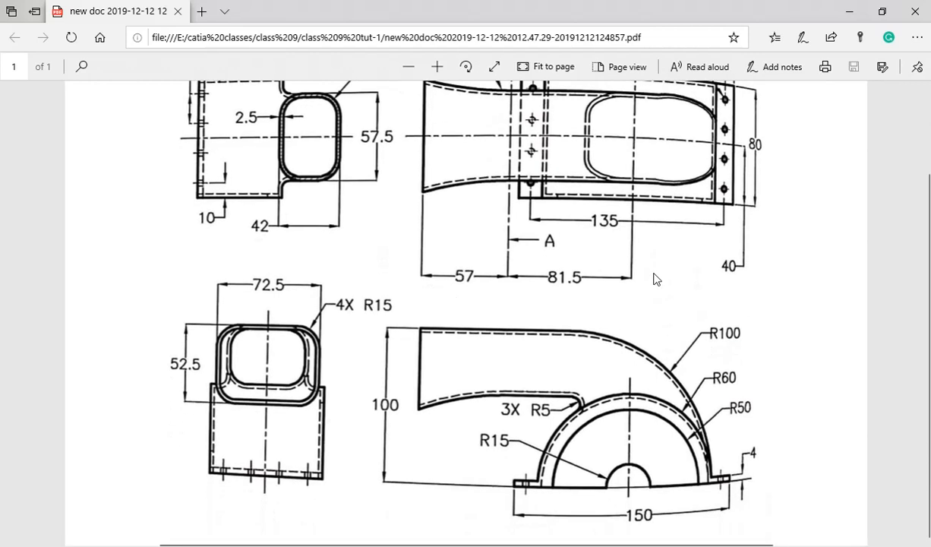
scroll(365, 322, "up", 2)
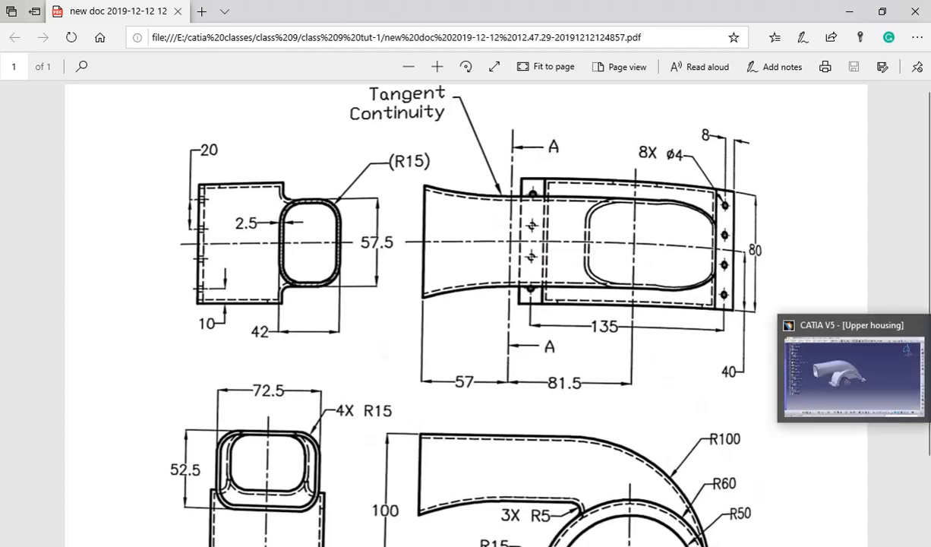
Switch to CATIA and define an unthreaded 4 mm diameter Up To Last hole on the top face of the original flange pad, near its front end
left_click(929, 366)
middle_click_drag(605, 241, 620, 177)
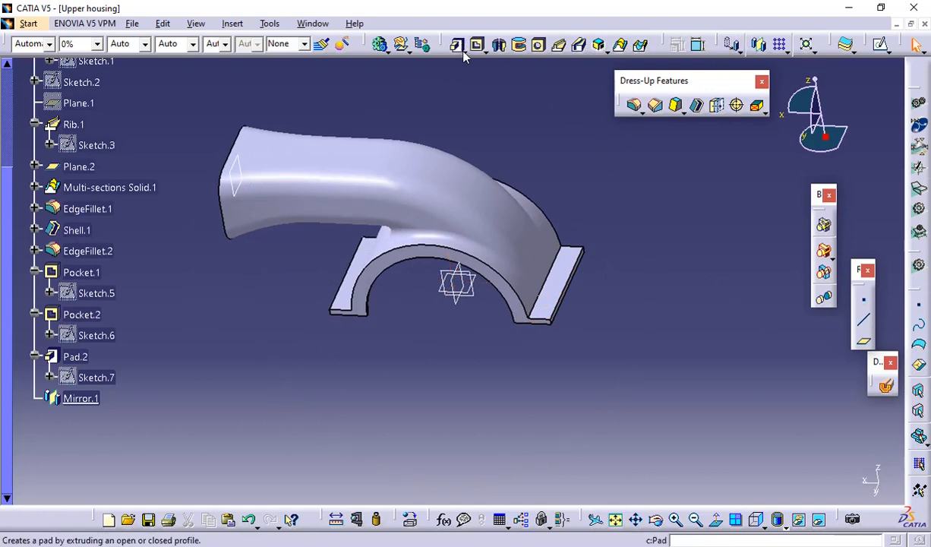
left_click(539, 45)
middle_click_drag(562, 259, 574, 222)
middle_click_drag(634, 270, 454, 221)
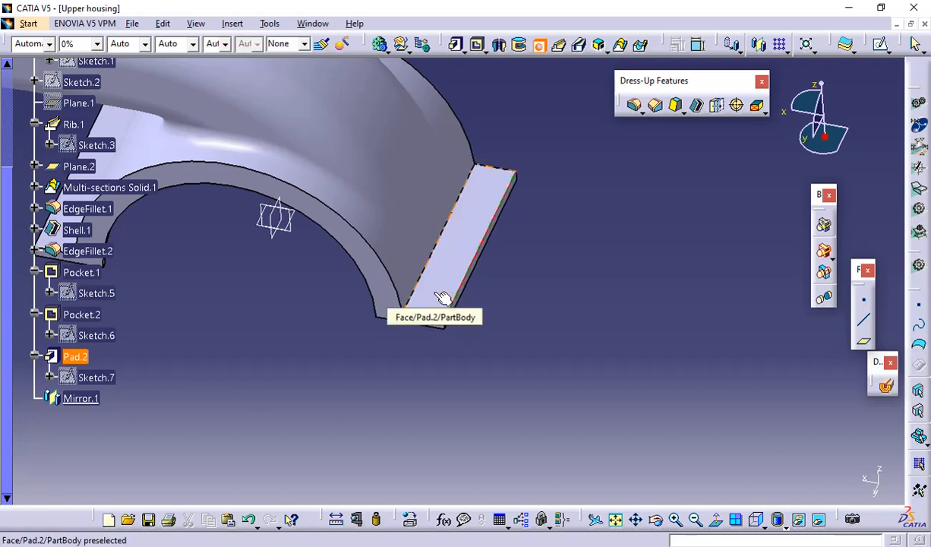
left_click(439, 296)
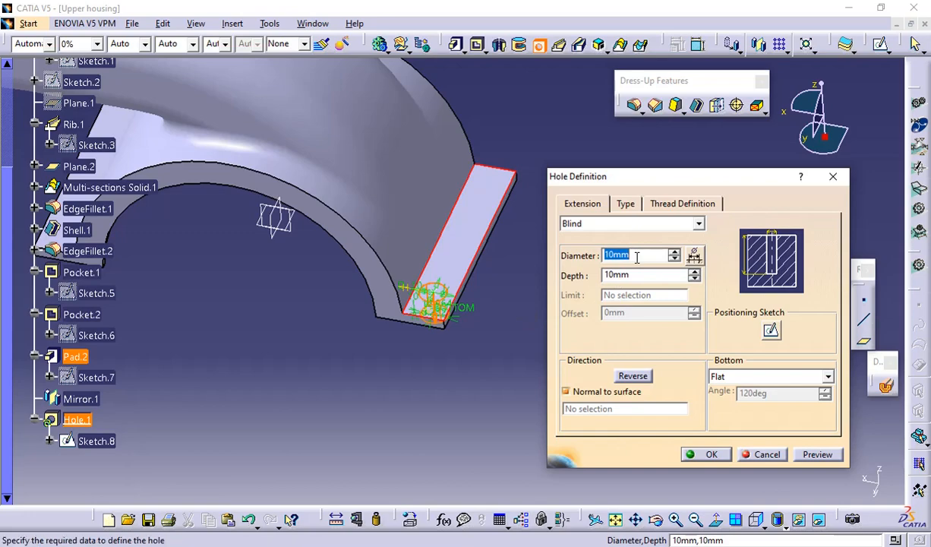
key("alt+Tab")
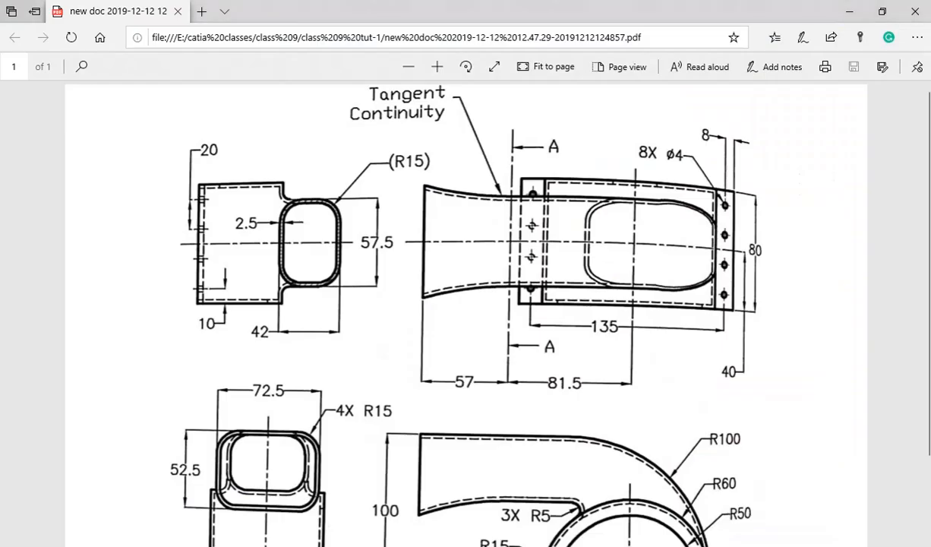
key("alt+Tab")
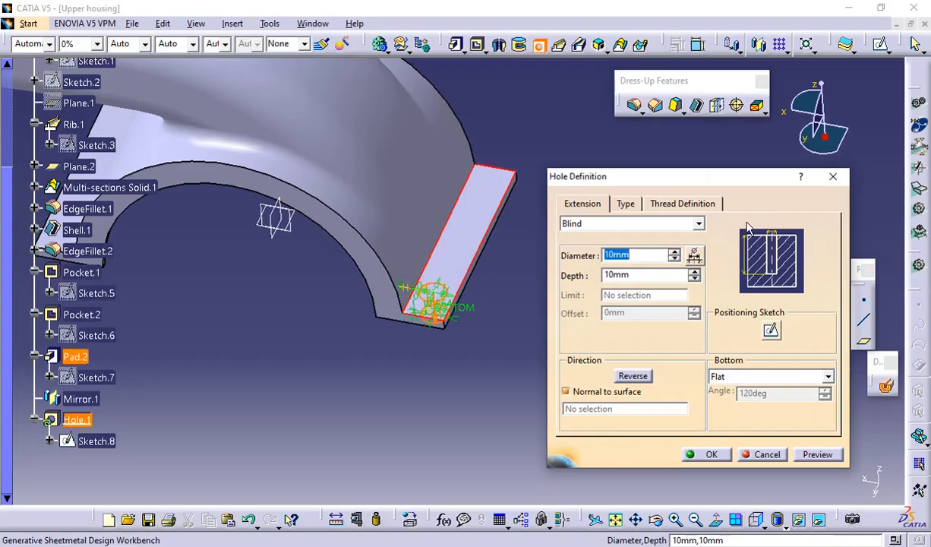
type("4")
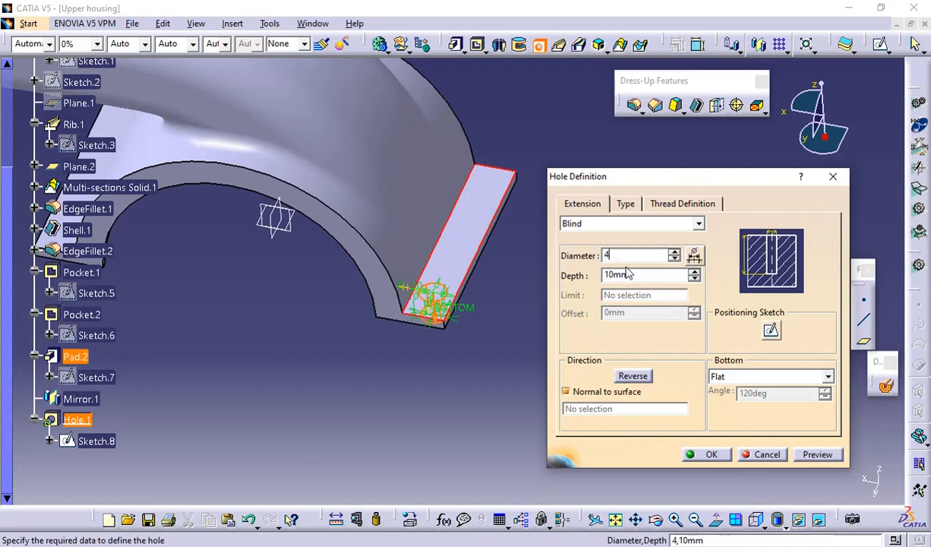
left_click(617, 228)
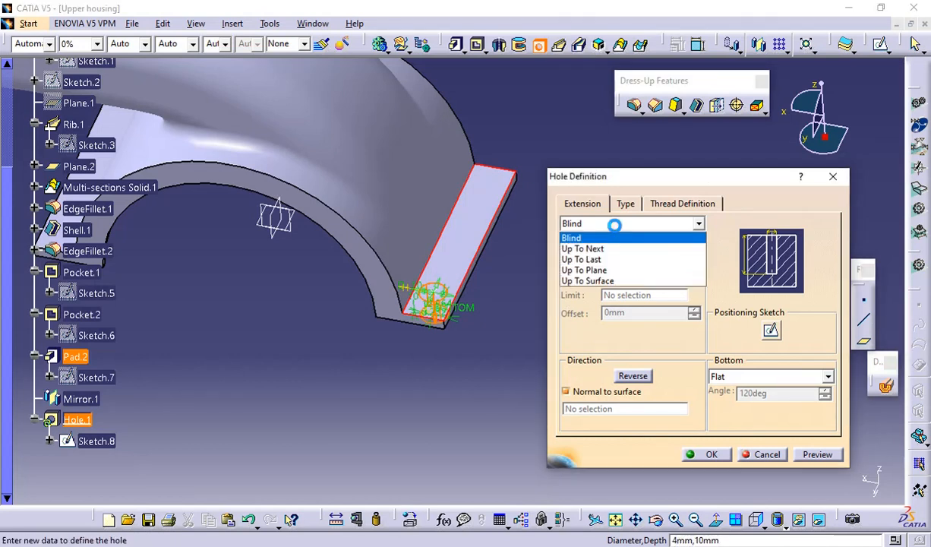
left_click(606, 260)
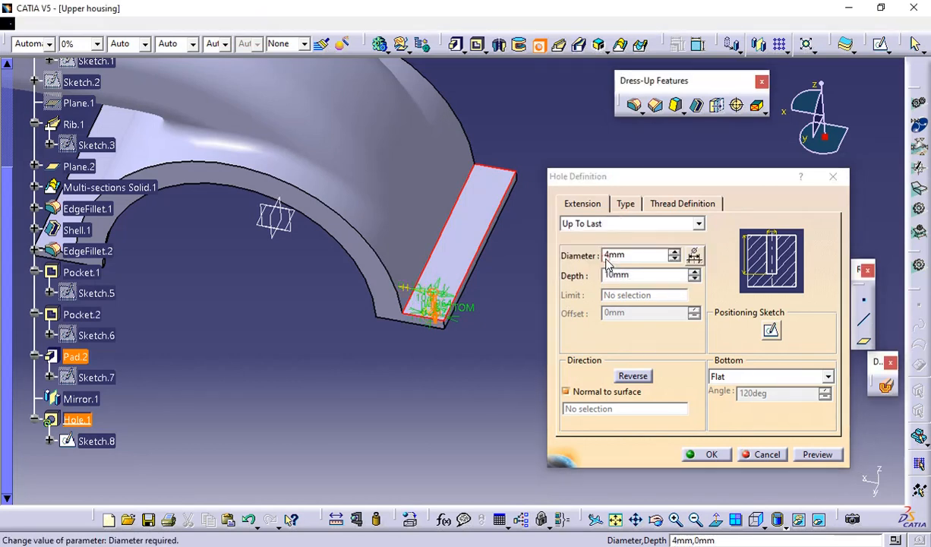
left_click(621, 208)
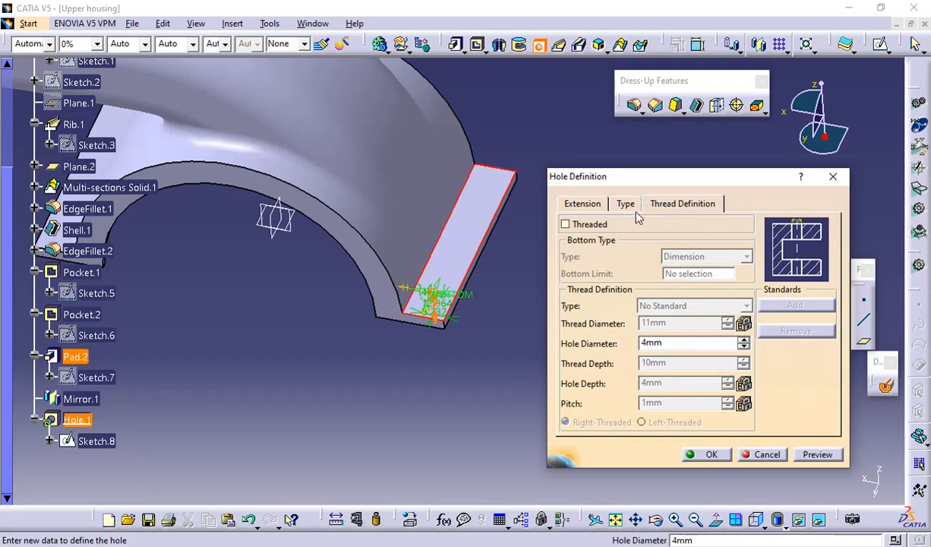
left_click(583, 204)
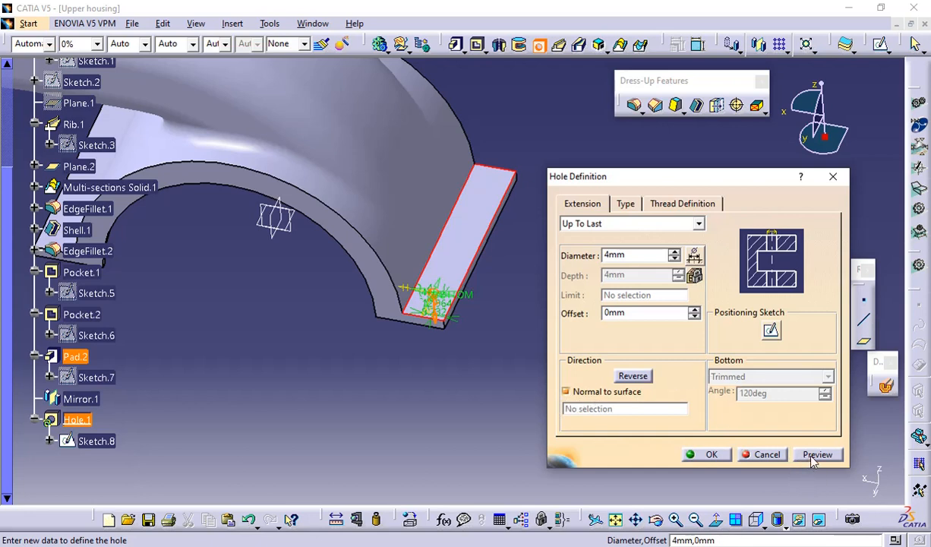
Position the hole centre 8 mm from the flange's long outer edge and 10 mm from its front edge, and create the hole
middle_click_drag(459, 402, 472, 176, "ctrl")
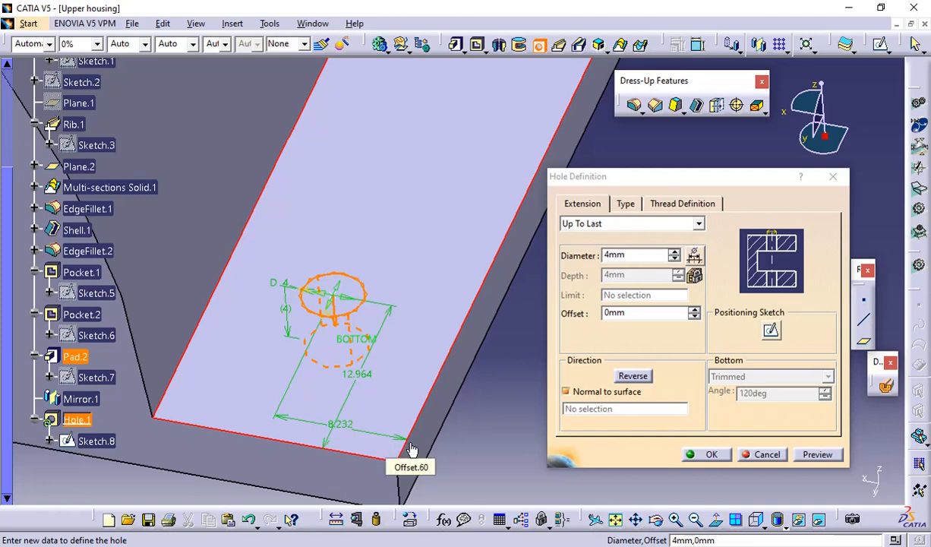
key("alt+Tab")
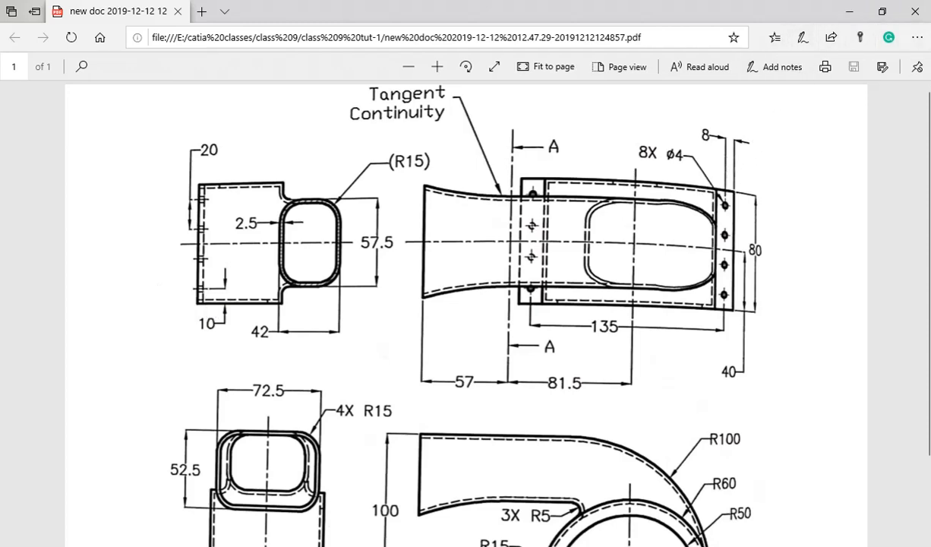
left_click(849, 11)
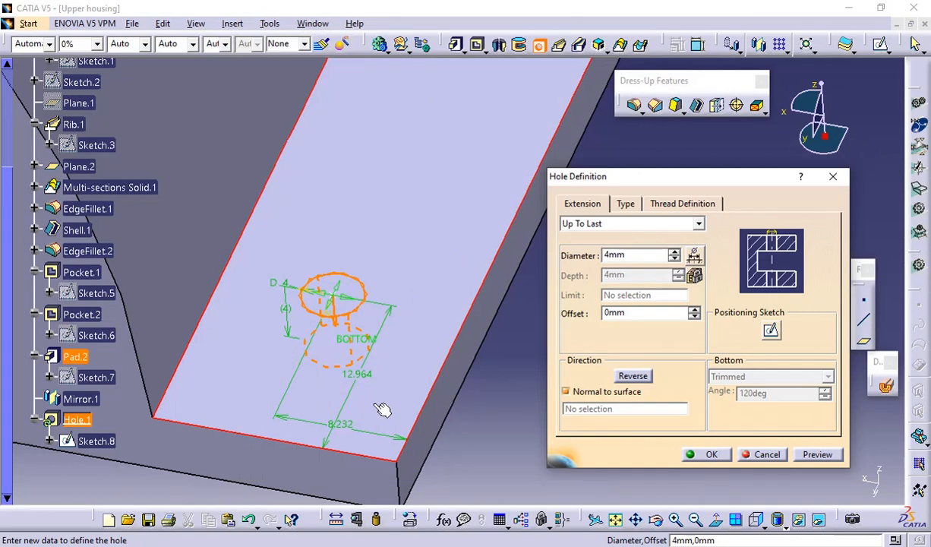
double_click(342, 423)
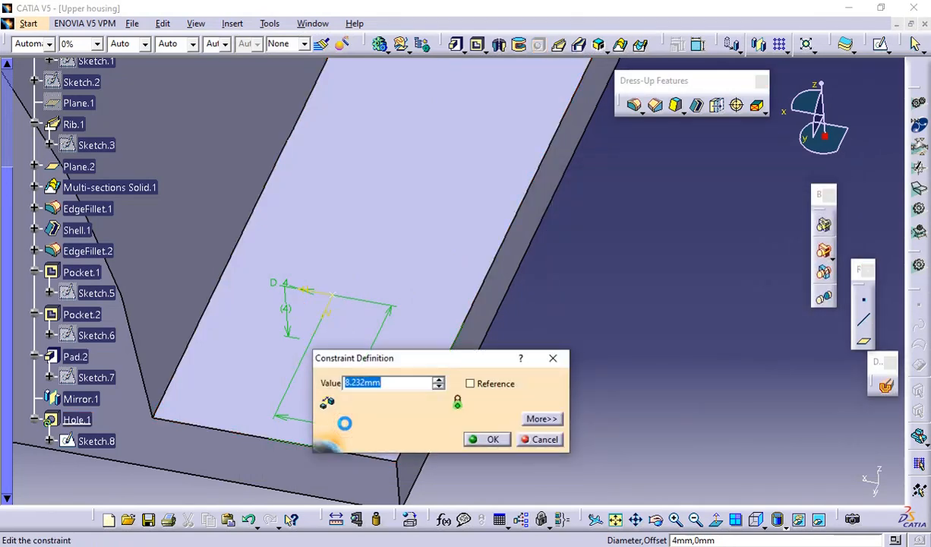
type("8")
key("Return")
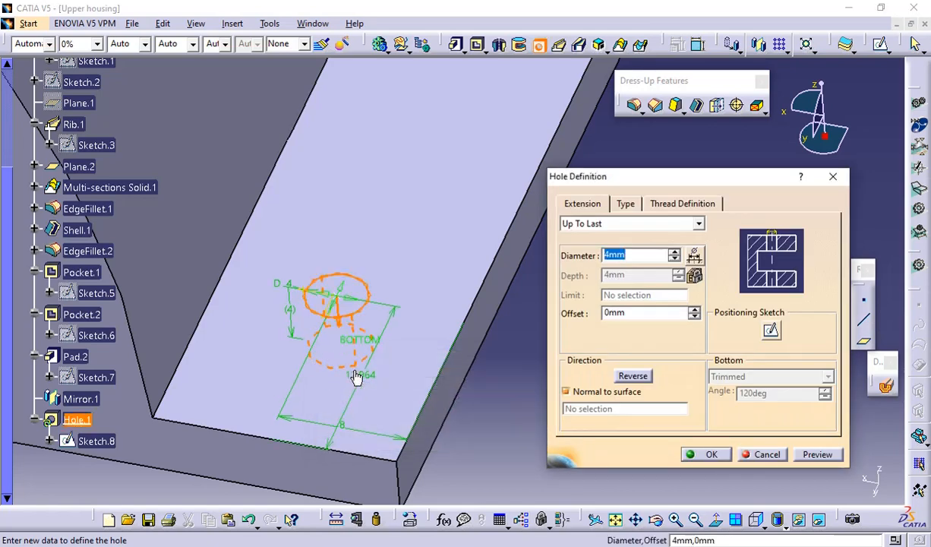
double_click(375, 382)
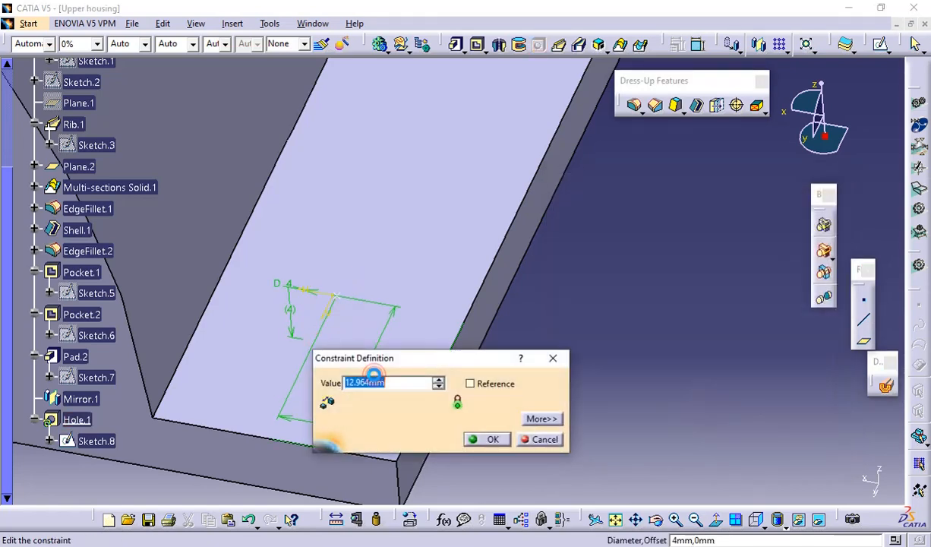
type("10")
key("Return")
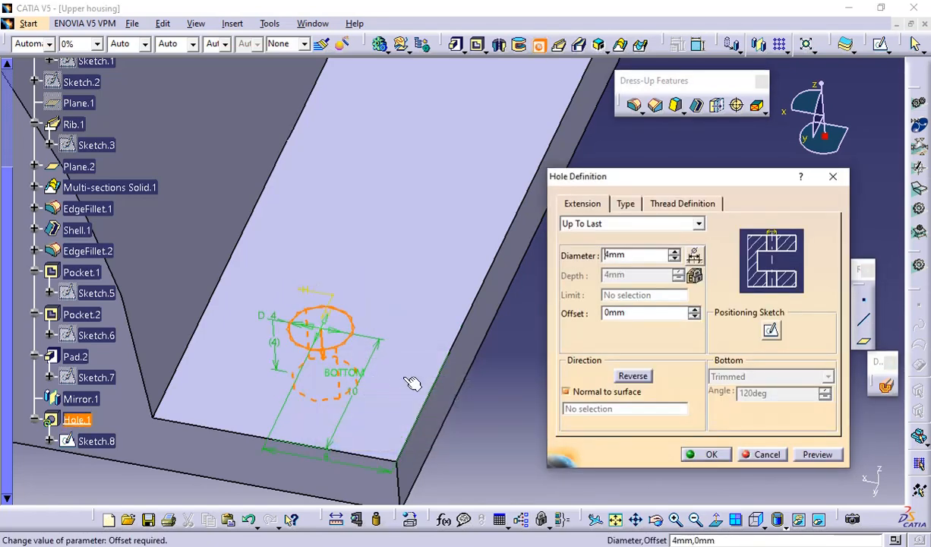
left_click(809, 454)
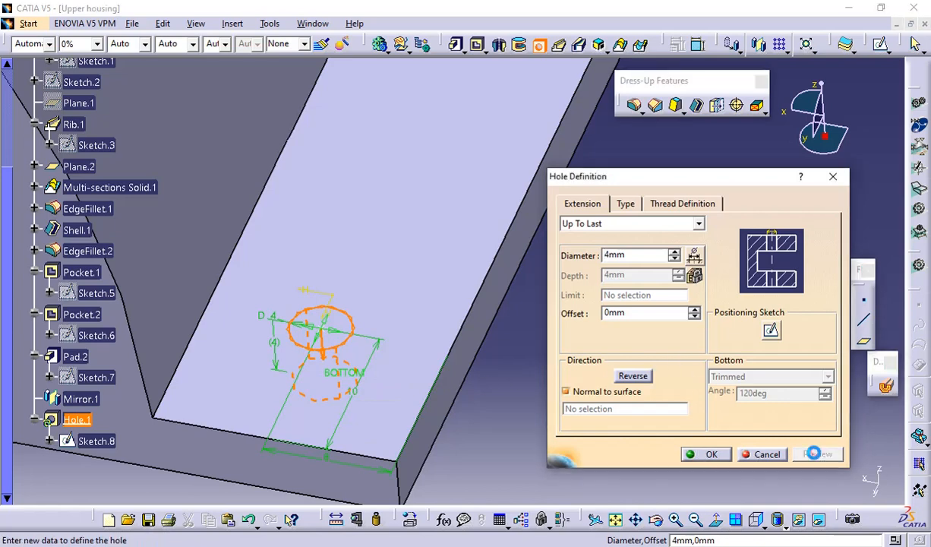
left_click(707, 455)
Set up a rectangular pattern of the hole along the flange's long outer edge with 4 instances, 20 mm spacing and Keep specifications enabled
middle_click_drag(323, 304, 492, 283)
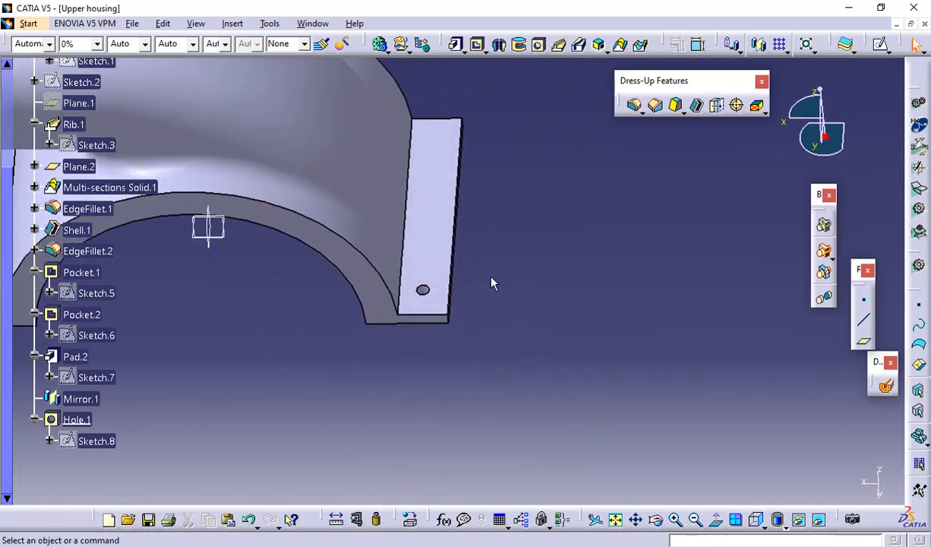
left_click(780, 45)
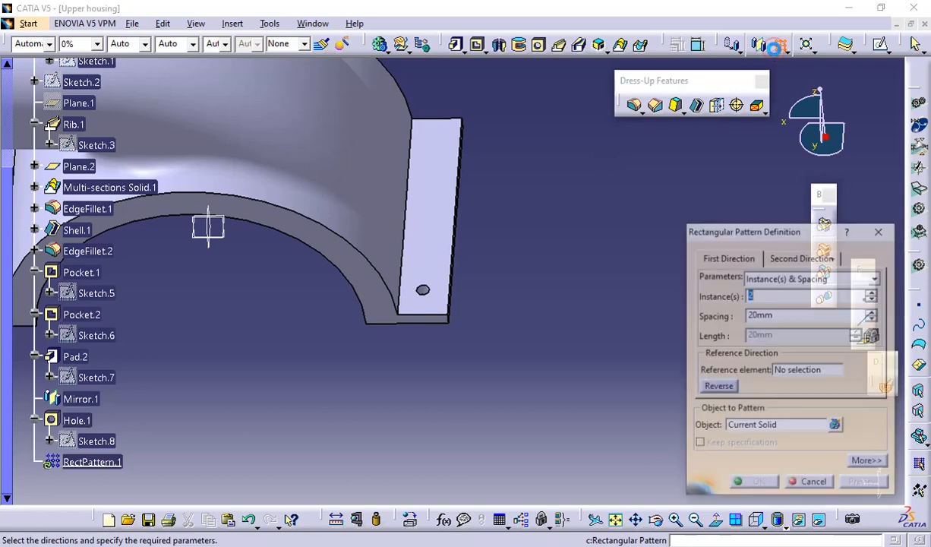
left_click(735, 426)
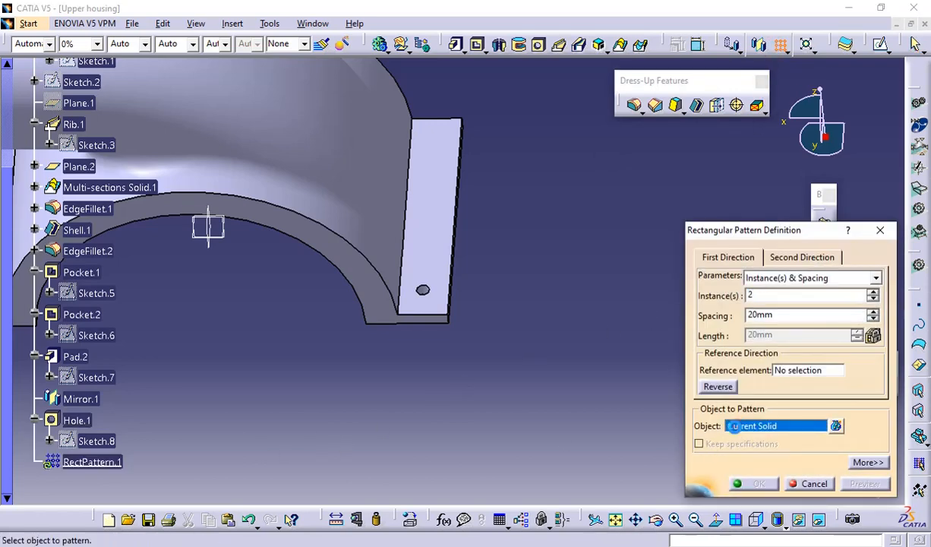
left_click(90, 424)
left_click(700, 445)
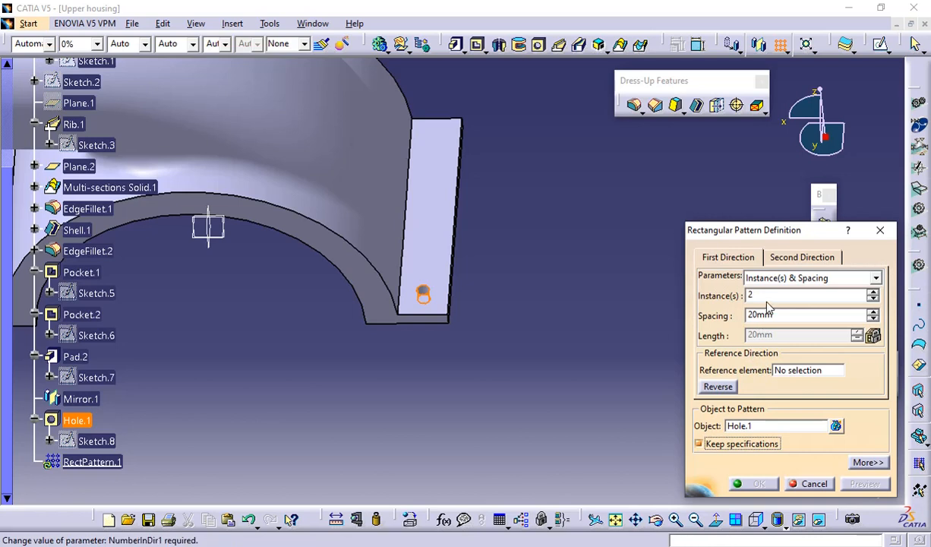
left_click(872, 292)
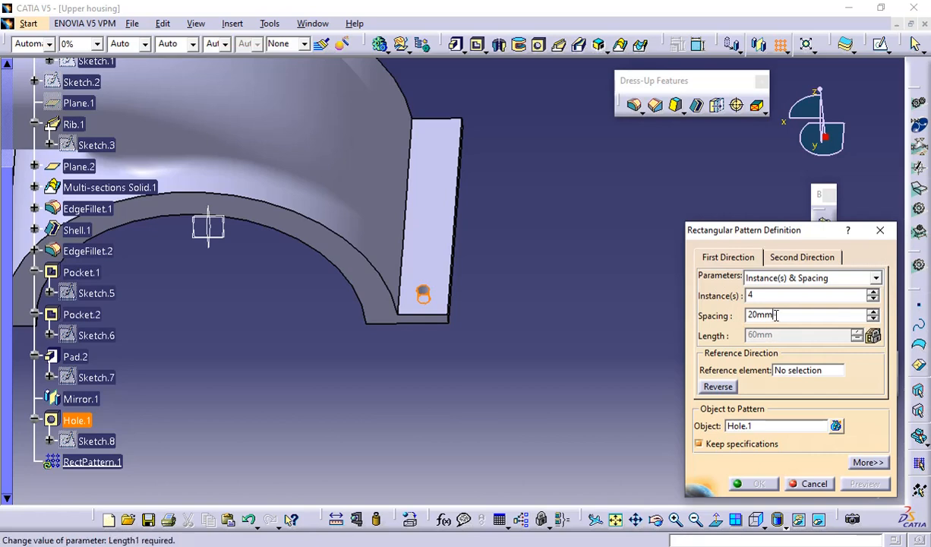
key("alt+Tab")
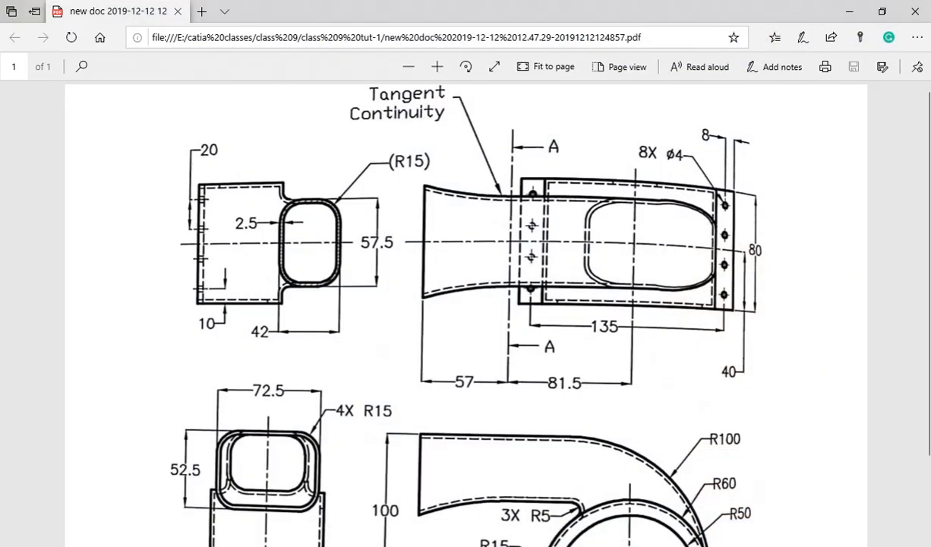
key("alt+Tab")
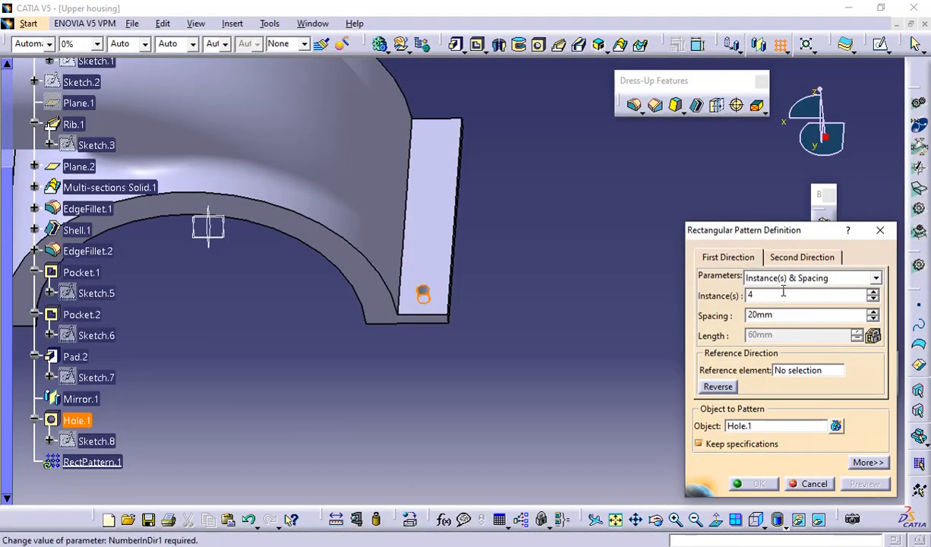
left_click(795, 370)
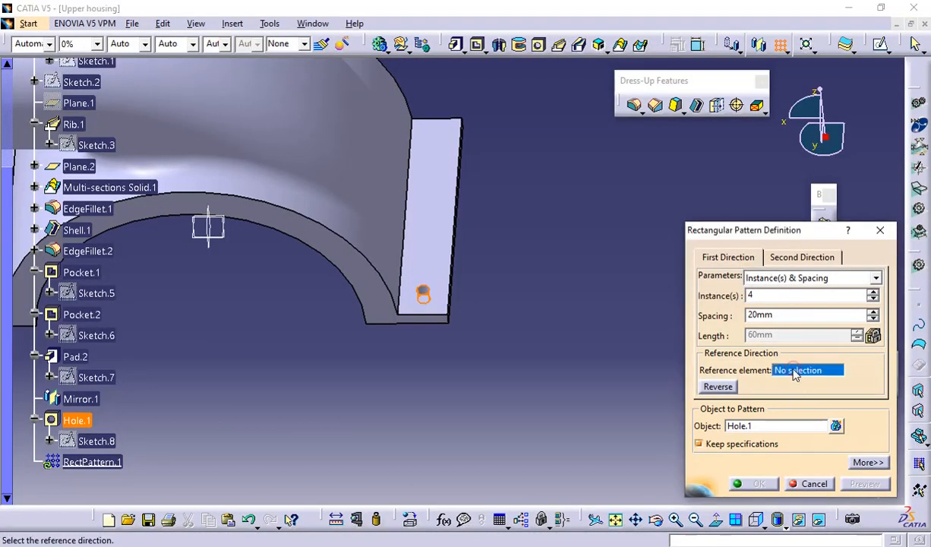
left_click(452, 302)
middle_click_drag(480, 218, 482, 313)
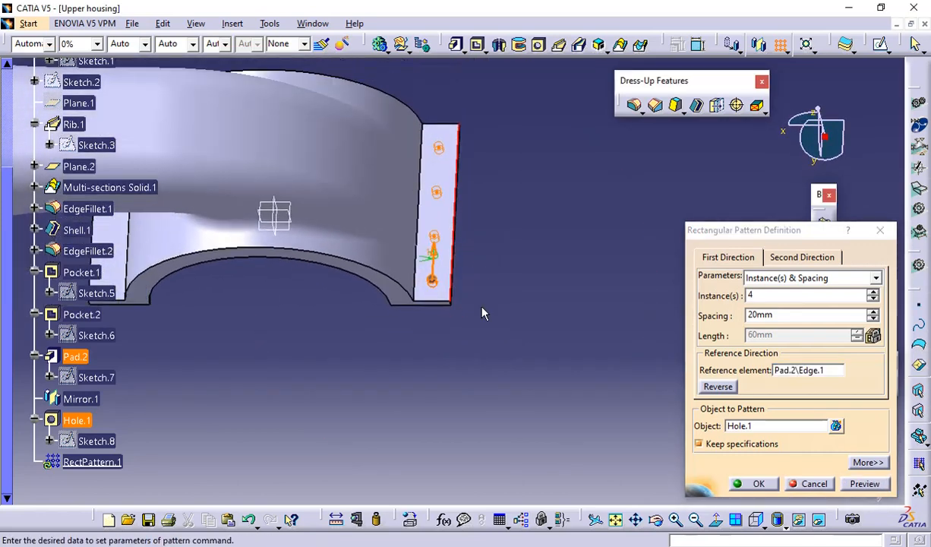
Give the hole pattern a second direction with 2 instances at the 135 mm spacing from the drawing
left_click(796, 255)
middle_click_drag(358, 362, 594, 336)
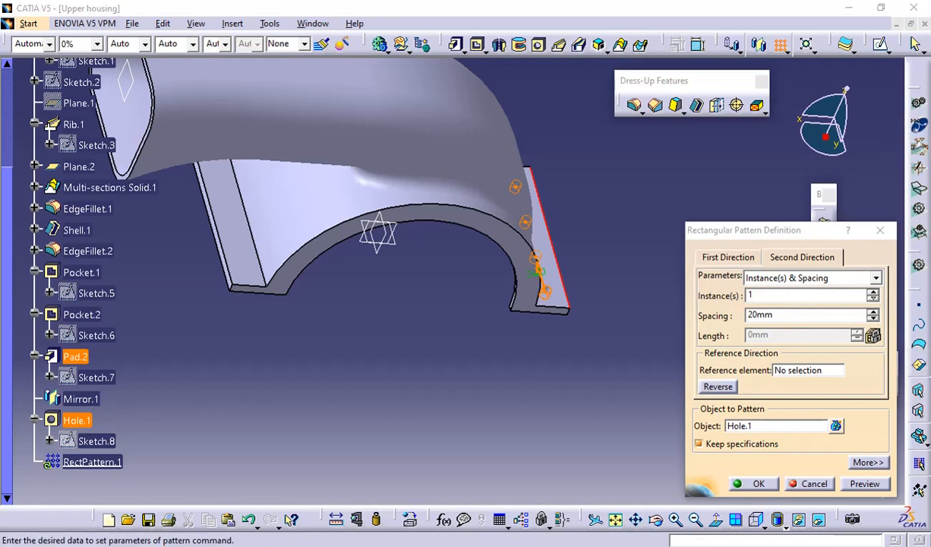
key("alt+Tab")
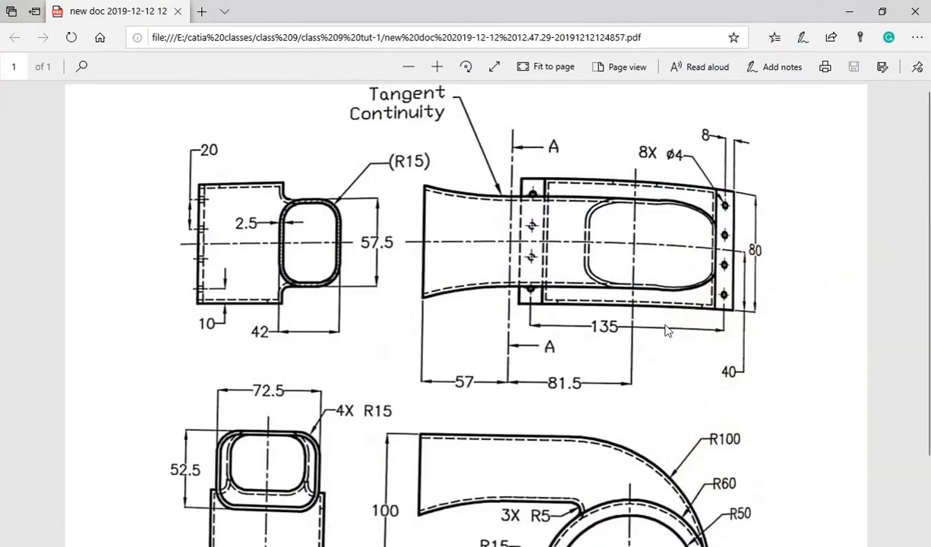
key("alt+Tab")
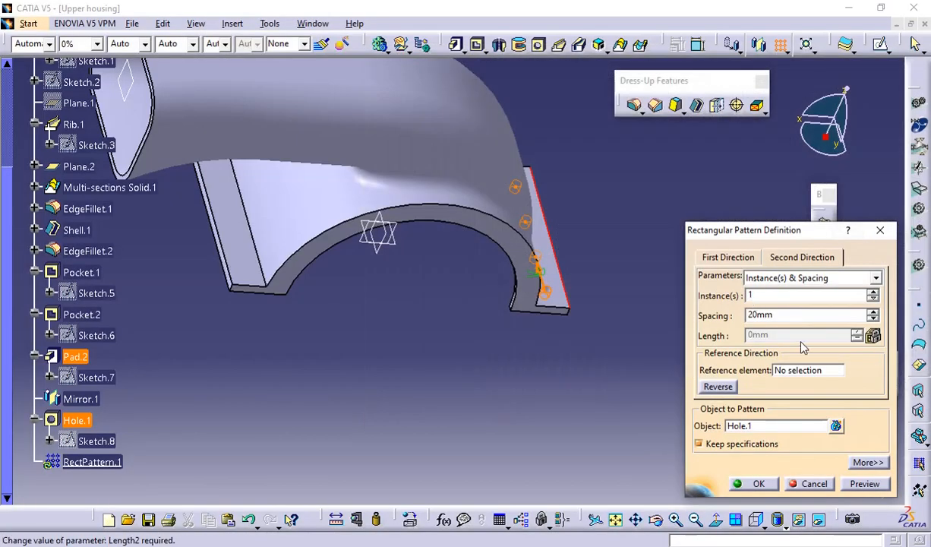
type("135")
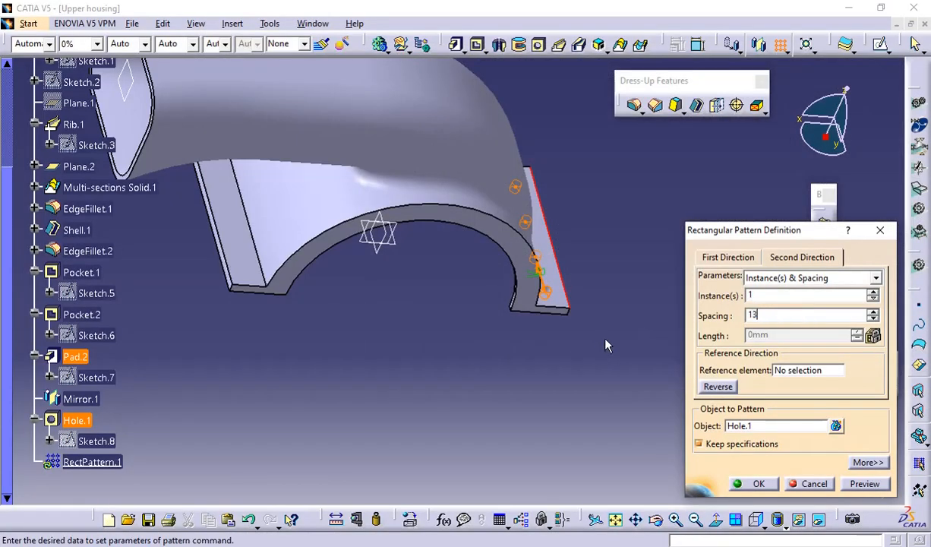
left_click(753, 295)
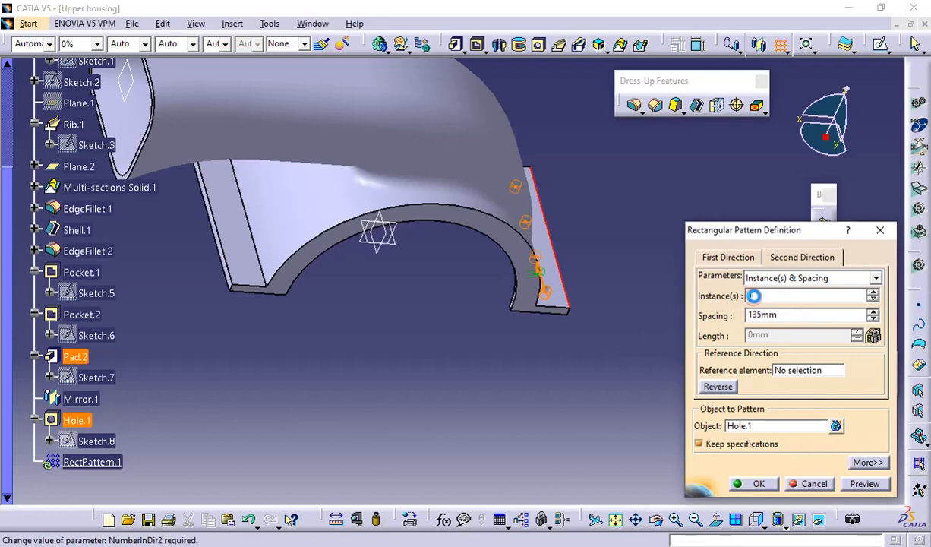
left_click(718, 388)
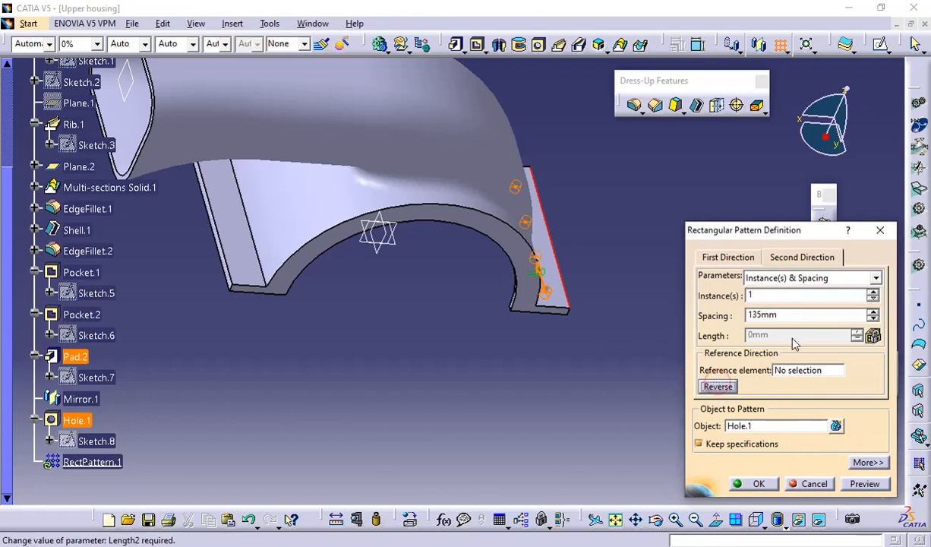
left_click(872, 294)
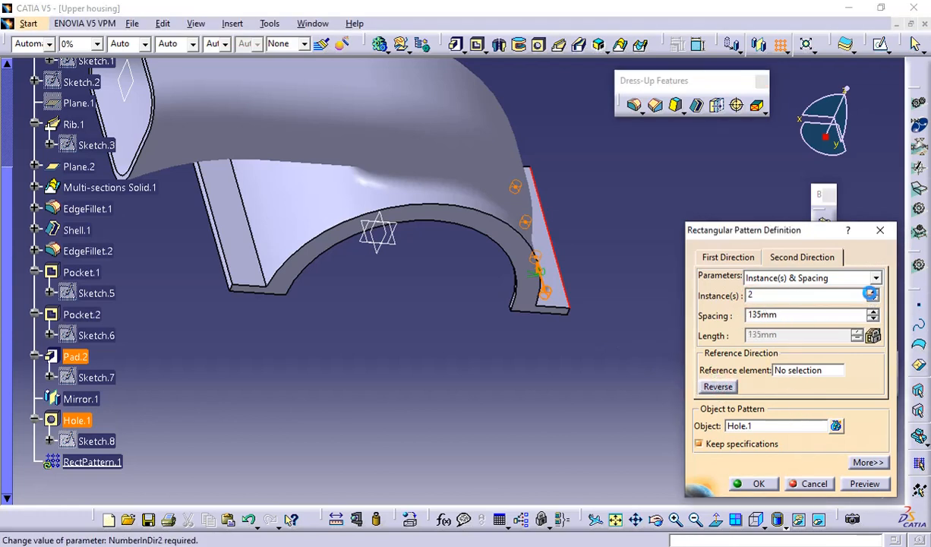
left_click(722, 388)
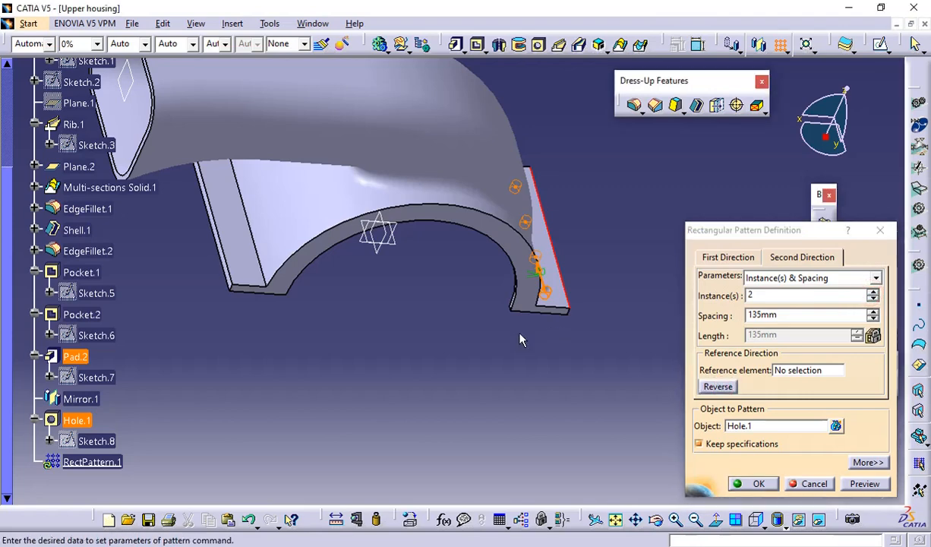
Use the mirrored flange's short front edge as the second direction, reverse it toward that flange, and create the pattern
middle_click_drag(520, 336, 499, 328)
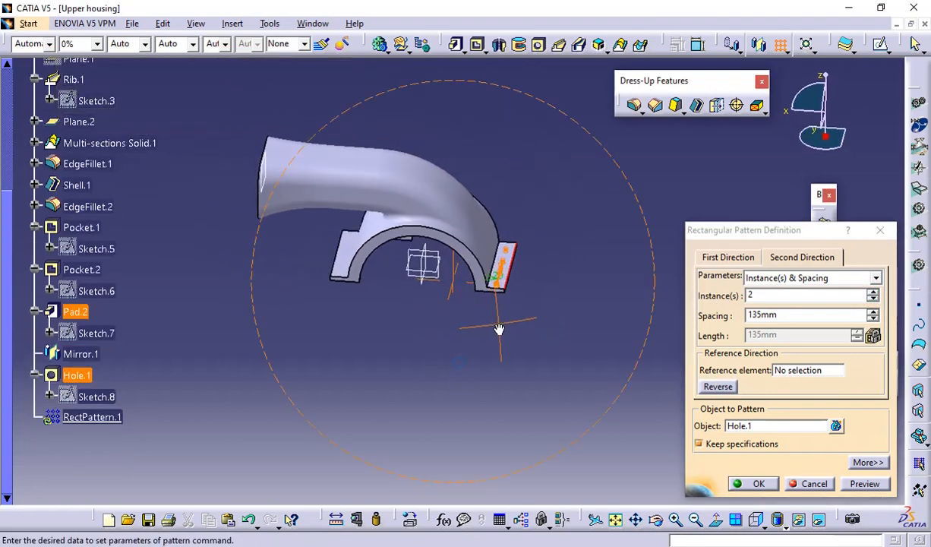
left_click(781, 370)
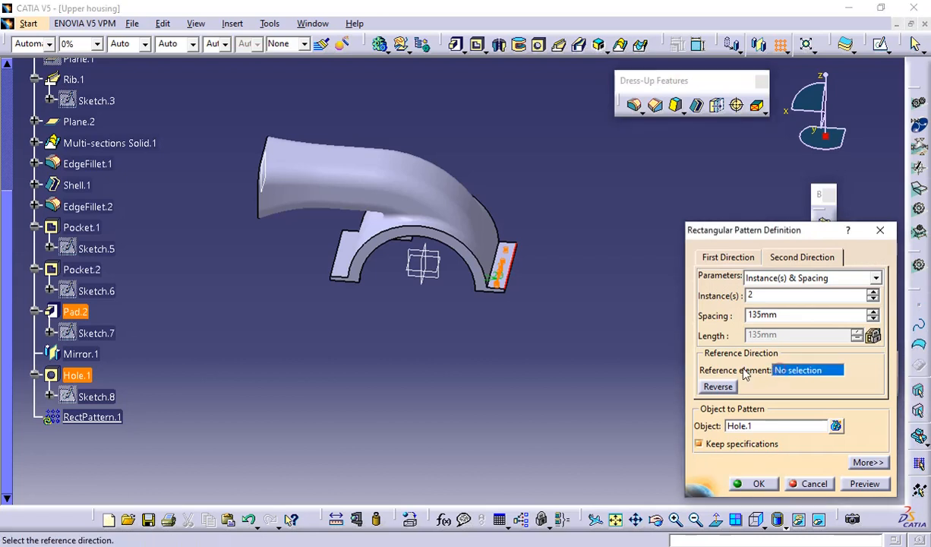
left_click(338, 278)
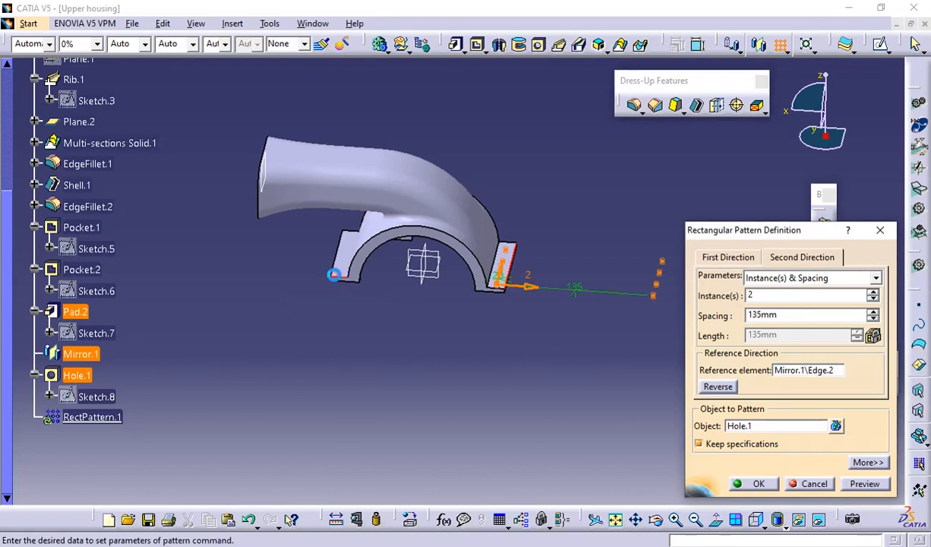
left_click(718, 387)
middle_click_drag(376, 328, 414, 268)
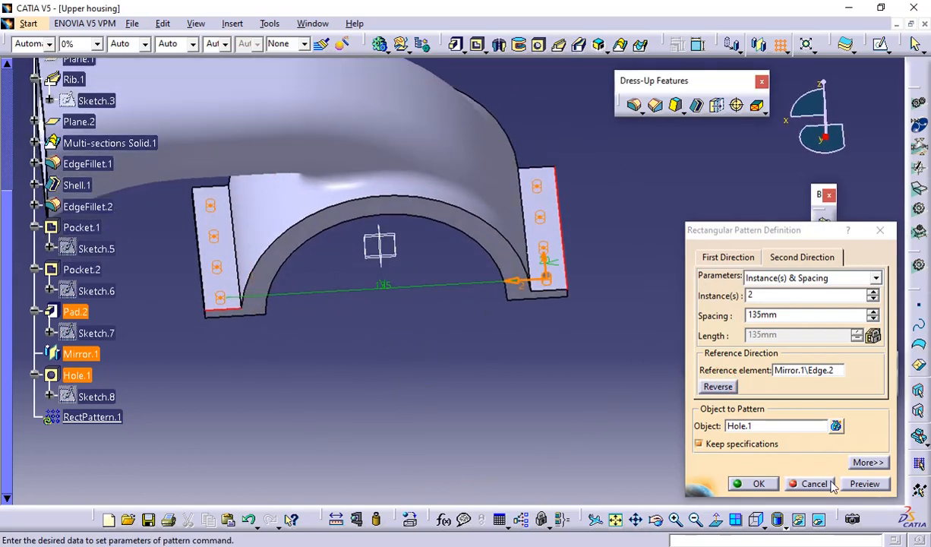
left_click(758, 485)
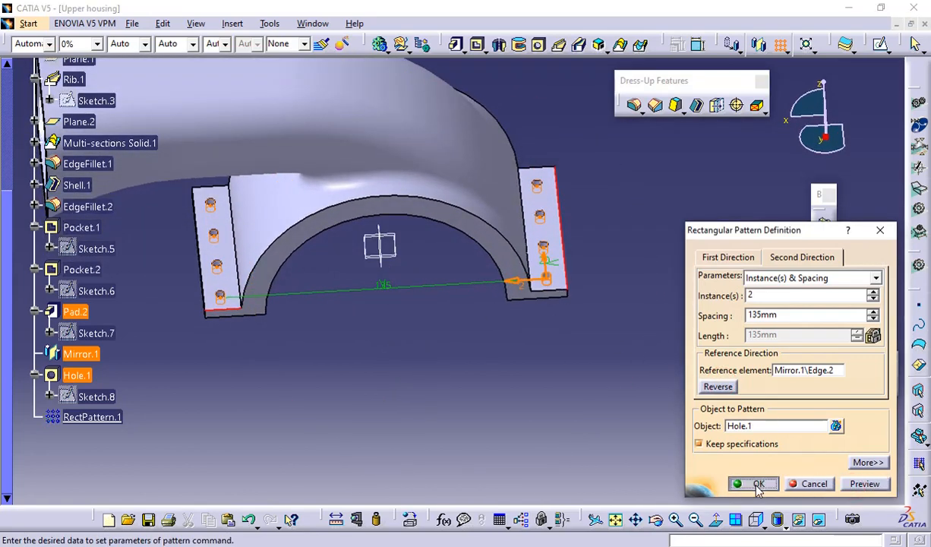
Hide Plane.2 at the duct's inlet opening
middle_click_drag(482, 277, 250, 235)
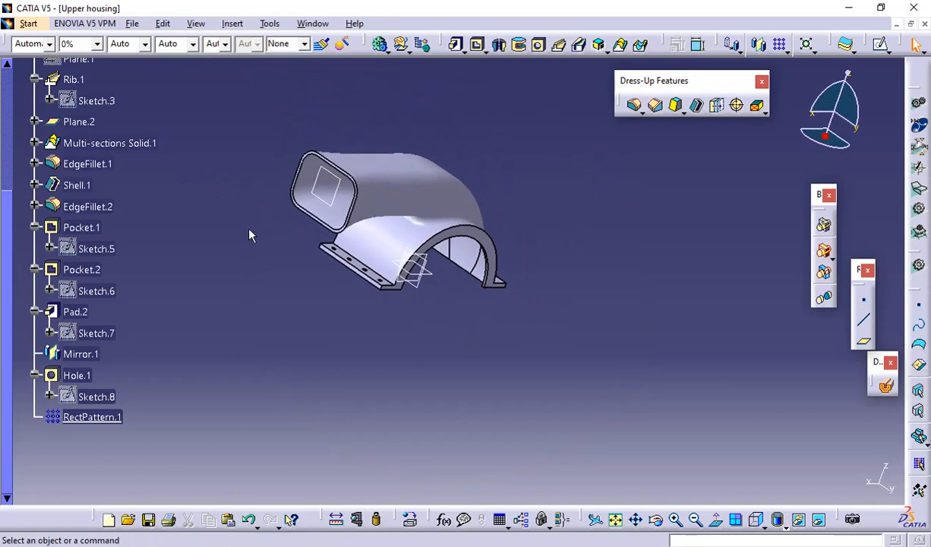
right_click(316, 183)
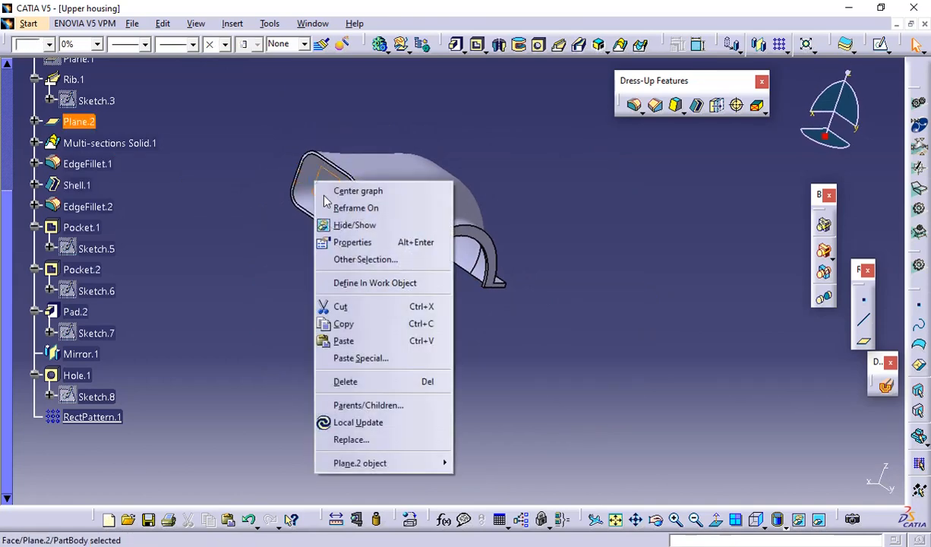
left_click(351, 226)
Collapse the PartBody branch and hide the xy, yz and zx planes
middle_click_drag(541, 274, 572, 208)
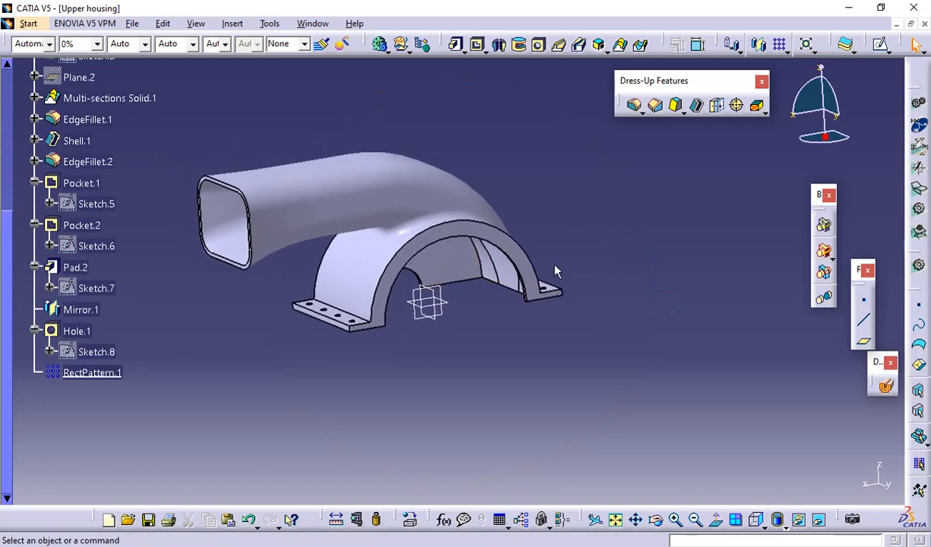
scroll(35, 179, "up", 5)
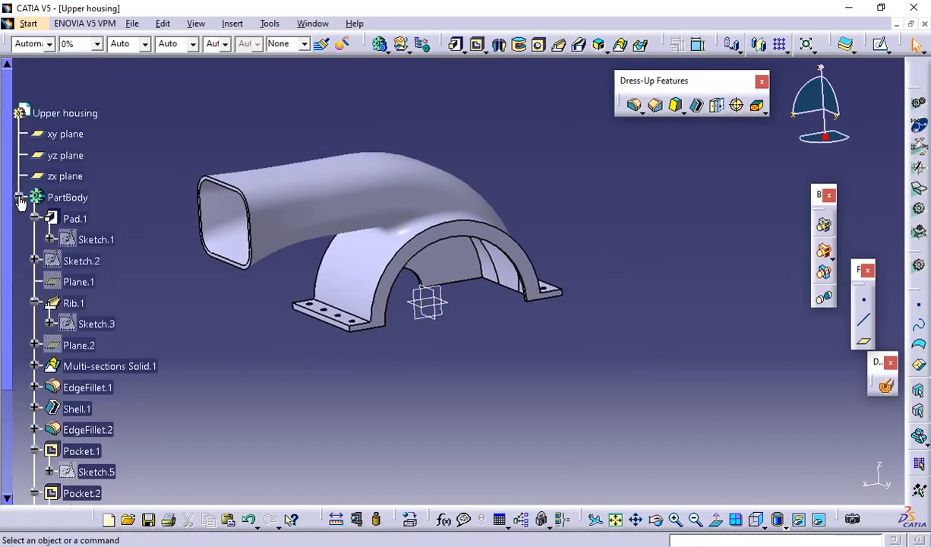
left_click(20, 198)
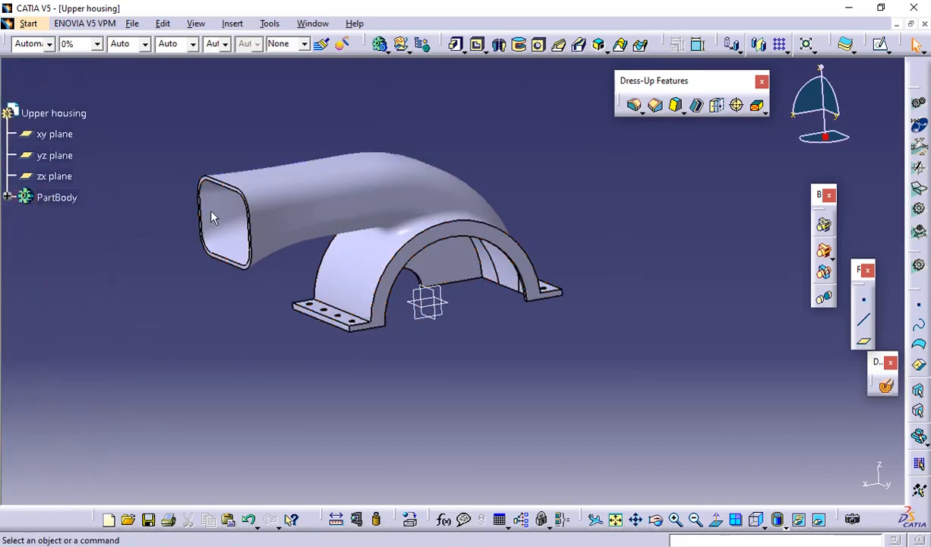
right_click(57, 135)
left_click(98, 183)
right_click(57, 159)
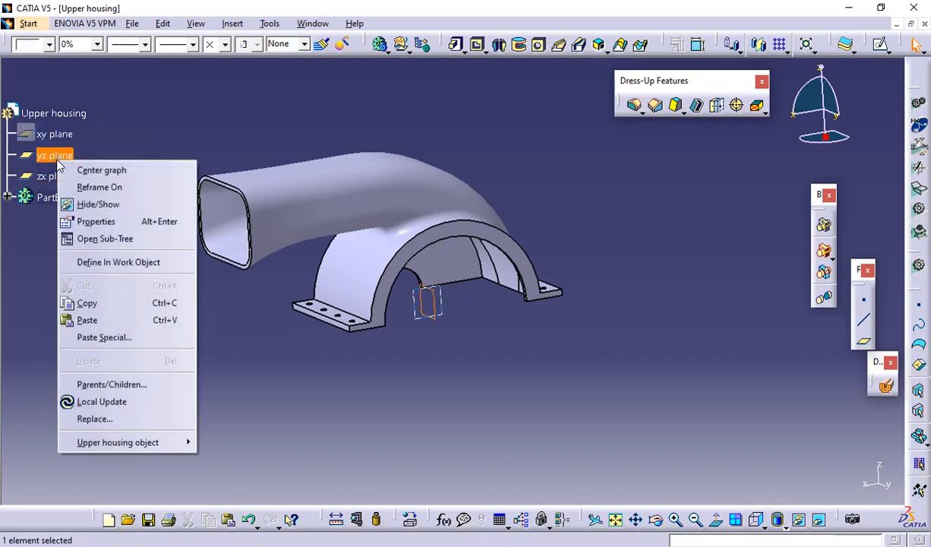
left_click(98, 204)
right_click(54, 175)
left_click(93, 220)
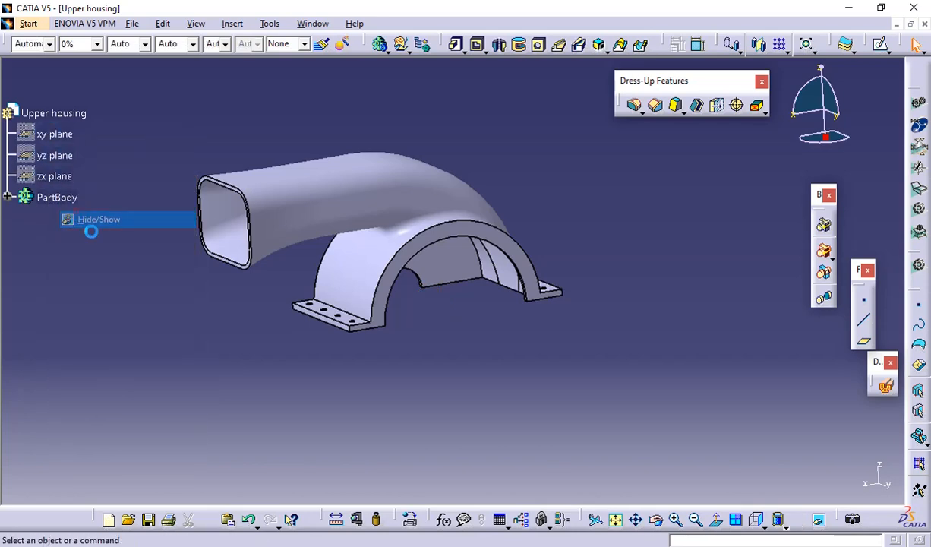
middle_click_drag(435, 183, 473, 143)
middle_click_drag(478, 194, 592, 245)
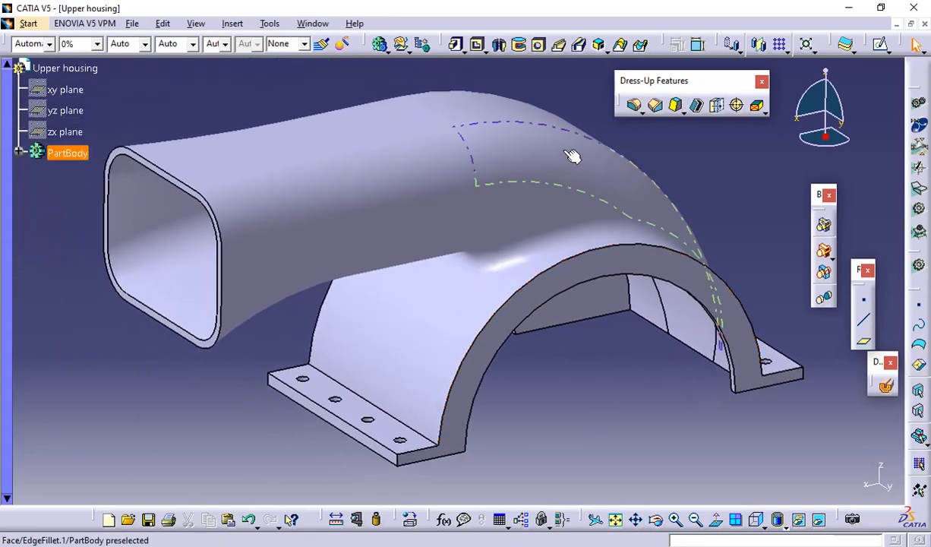
Switch to the PDF drawing and review its views and dimensions against the completed housing model
left_click(159, 380)
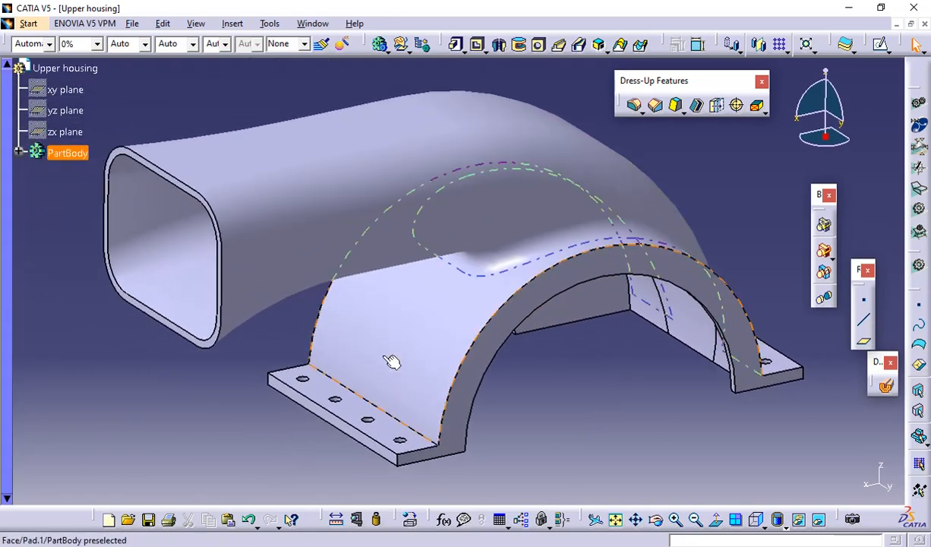
mouse_move(930, 133)
left_click(850, 137)
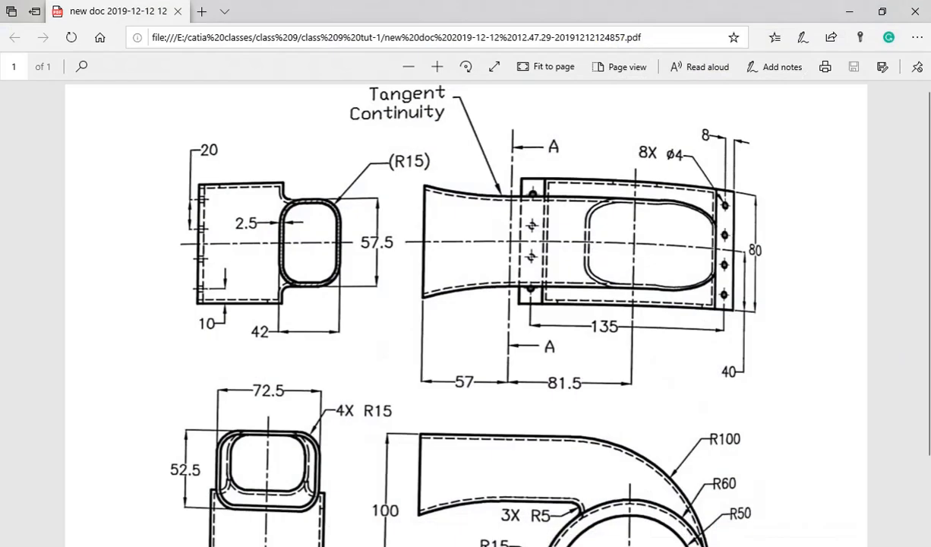
scroll(341, 294, "down", 1)
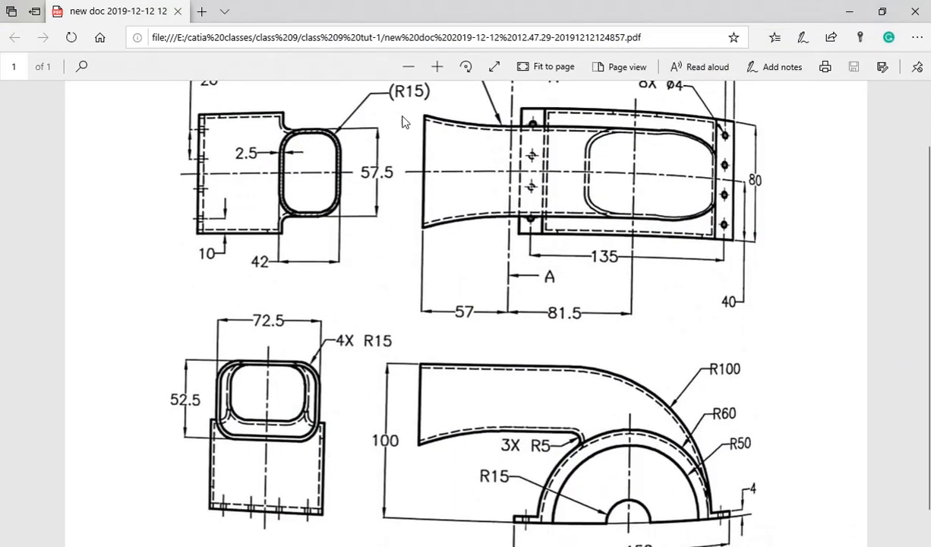
scroll(642, 190, "up", 1)
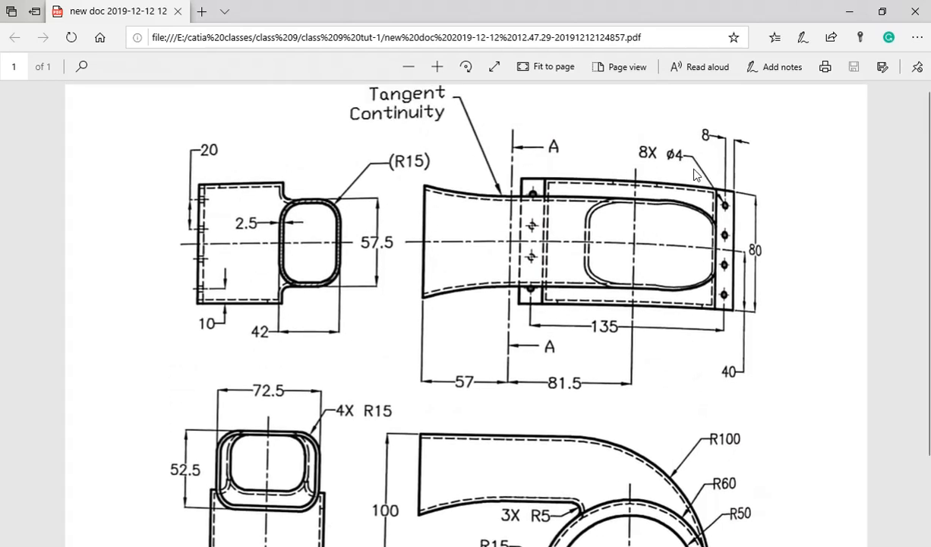
scroll(495, 189, "down", 1)
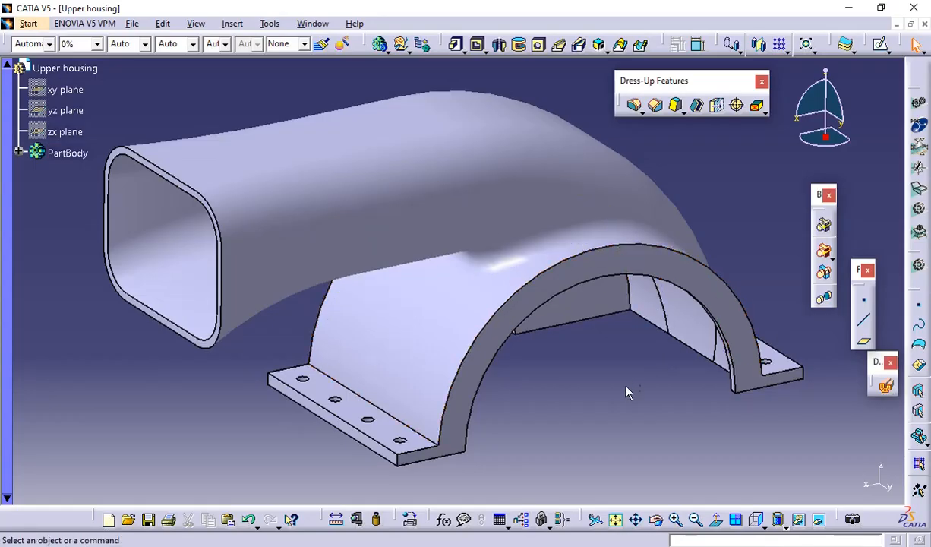
Return to CATIA, split the display into multiple views, and position the model within the 3D, top and front views
left_click(737, 522)
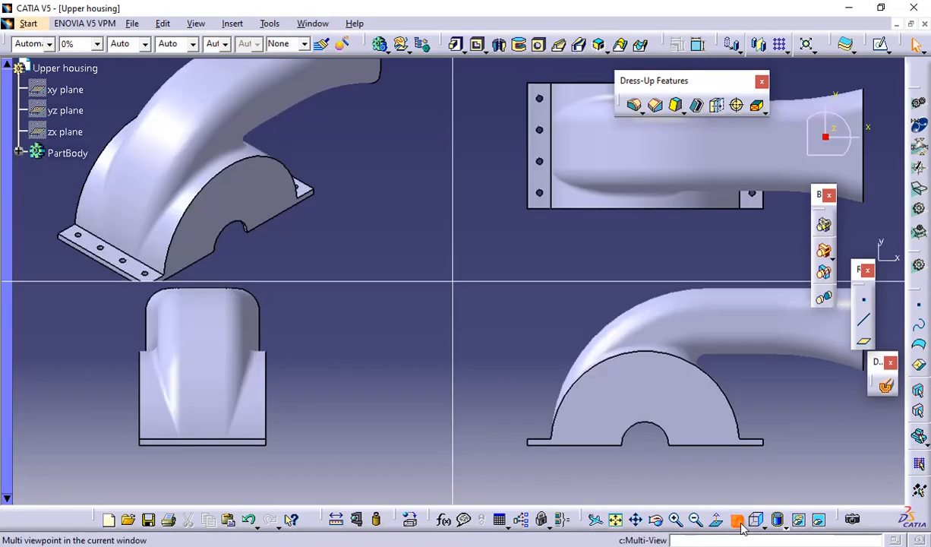
scroll(359, 311, "down", 2)
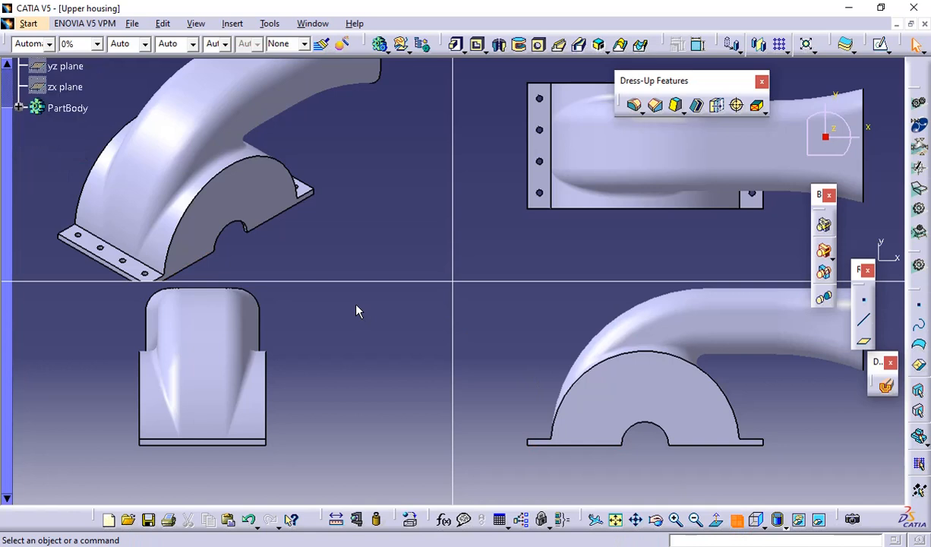
left_click(335, 209)
middle_click_drag(335, 209, 344, 250)
middle_click_drag(704, 414, 675, 447)
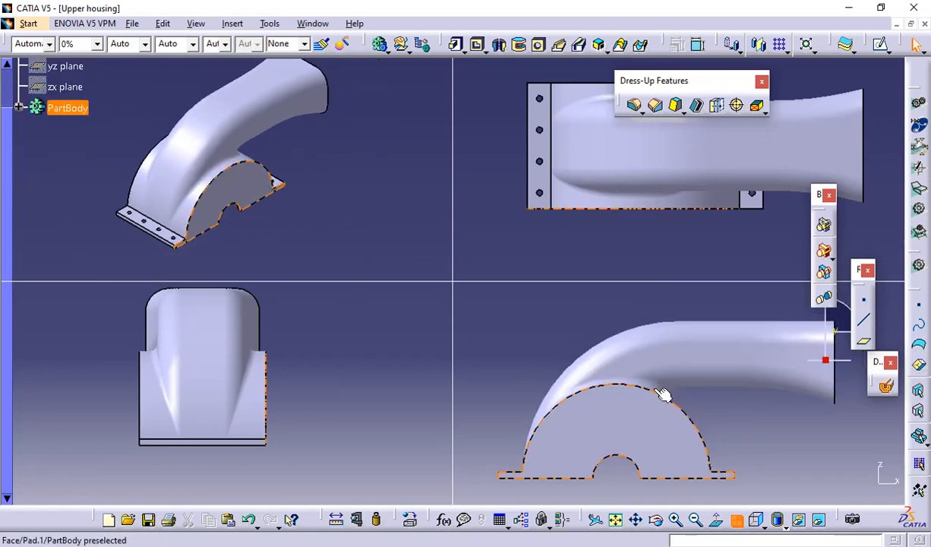
middle_click_drag(654, 258, 629, 273)
Dock the Dress-Up Features toolbar and the other floating toolbars along the window's edges
left_click_drag(678, 81, 706, 46)
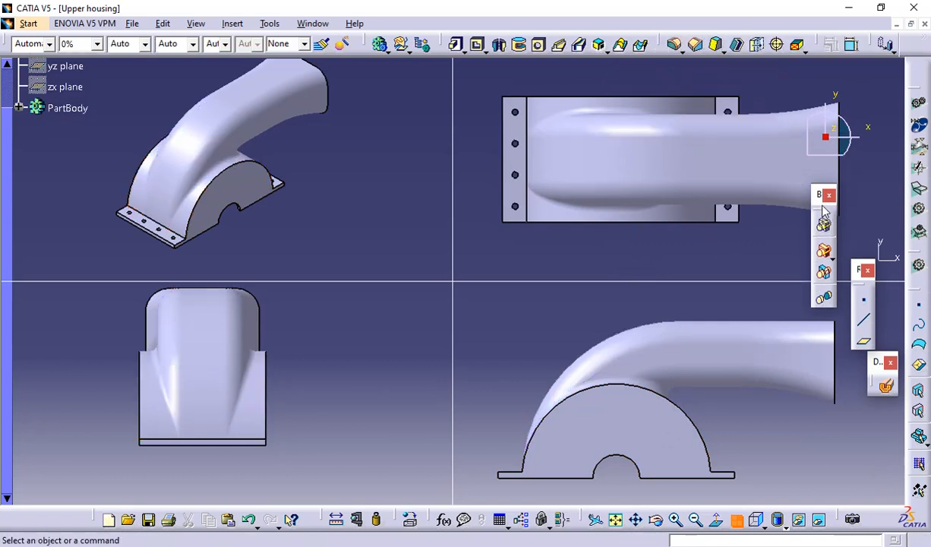
left_click_drag(818, 197, 881, 220)
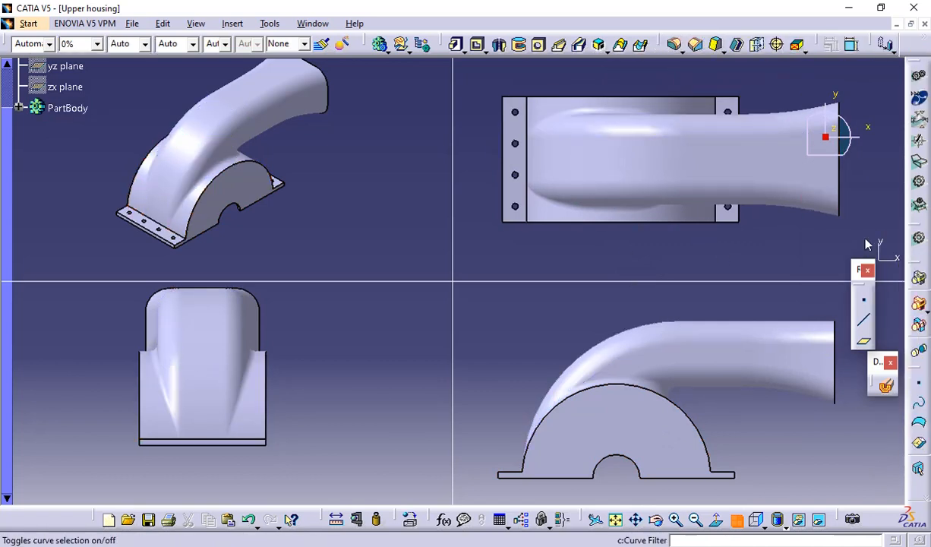
left_click_drag(857, 271, 916, 384)
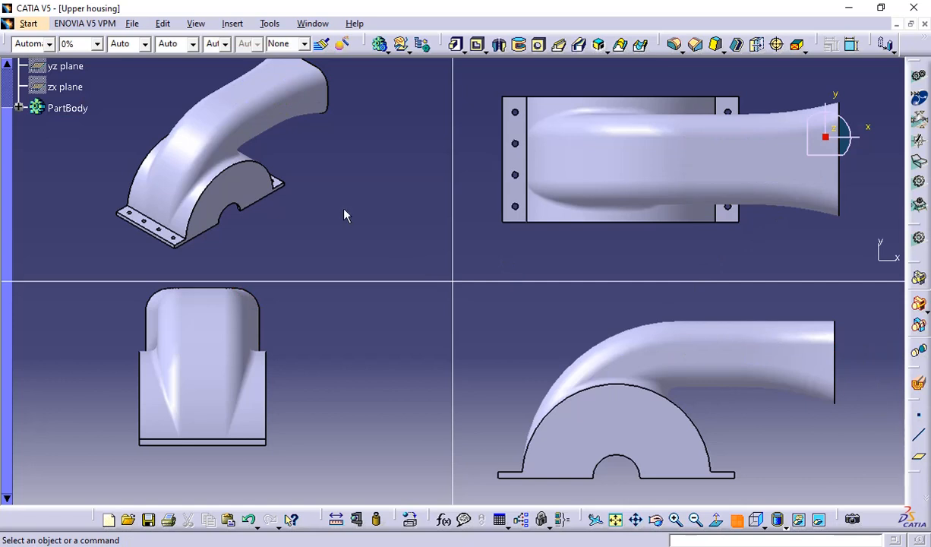
Set the 3D view to the isometric orientation and recentre the housing in the side view
middle_click_drag(348, 203, 346, 221)
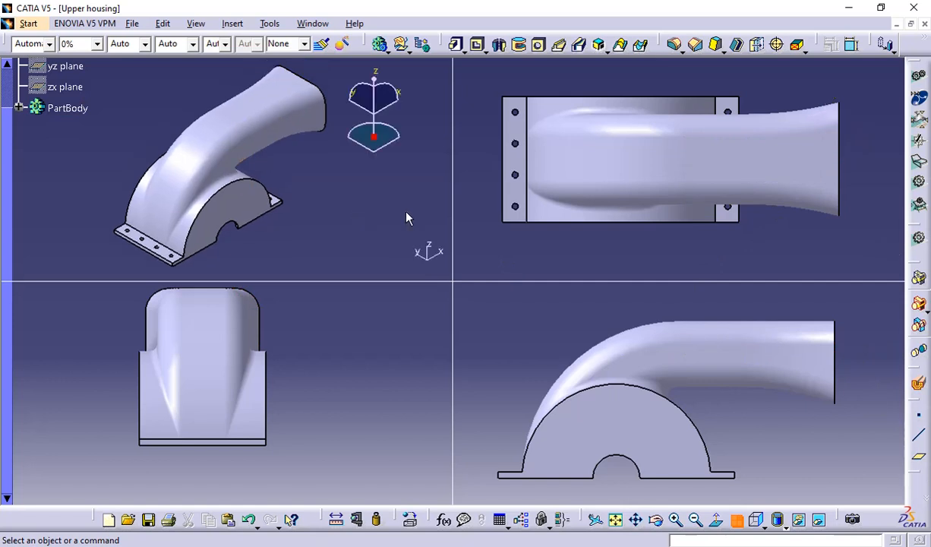
left_click(757, 523)
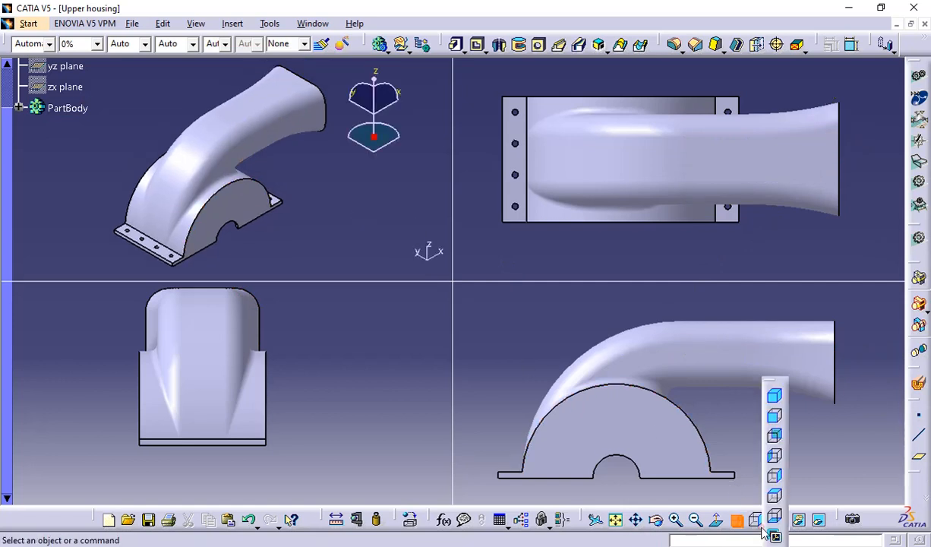
left_click(772, 401)
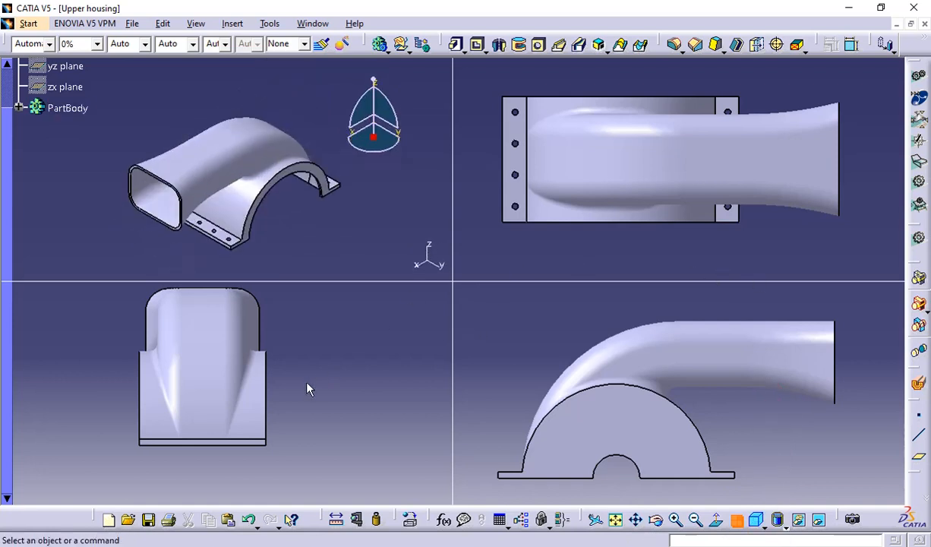
mouse_move(308, 389)
middle_mouse_down()
mouse_move(322, 381)
mouse_move(313, 376)
middle_mouse_up()
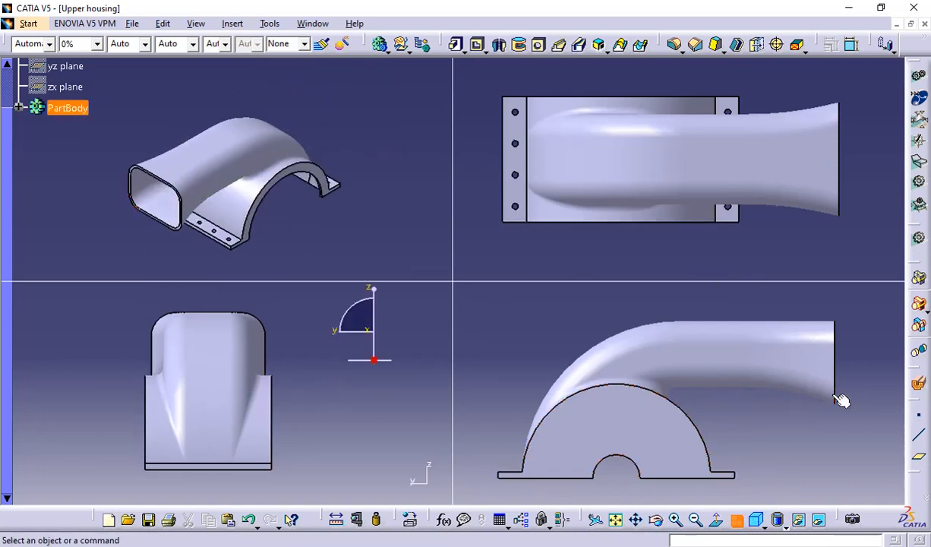
Try the Shading with Edges display mode, and return to Shading with Edges without Smooth Edges
left_click(782, 524)
left_click(794, 443)
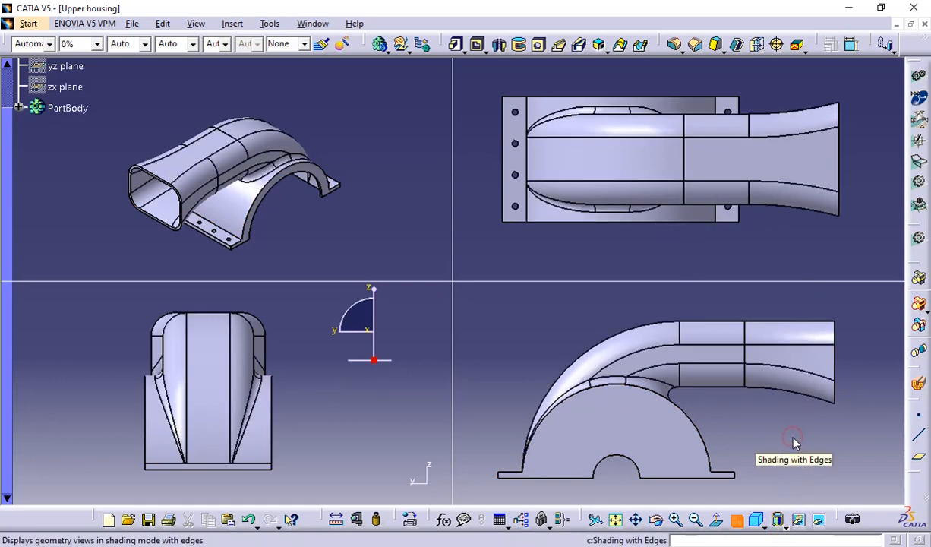
left_click(780, 520)
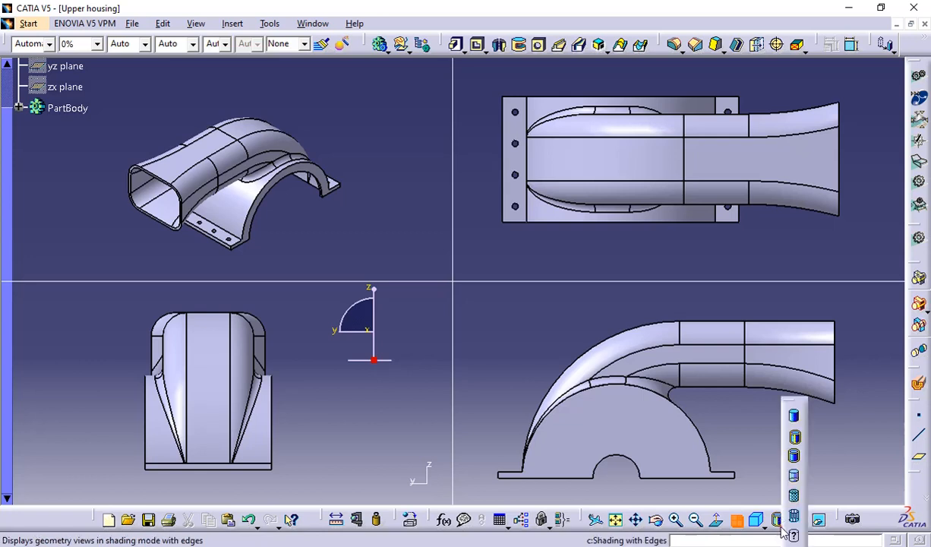
left_click(792, 458)
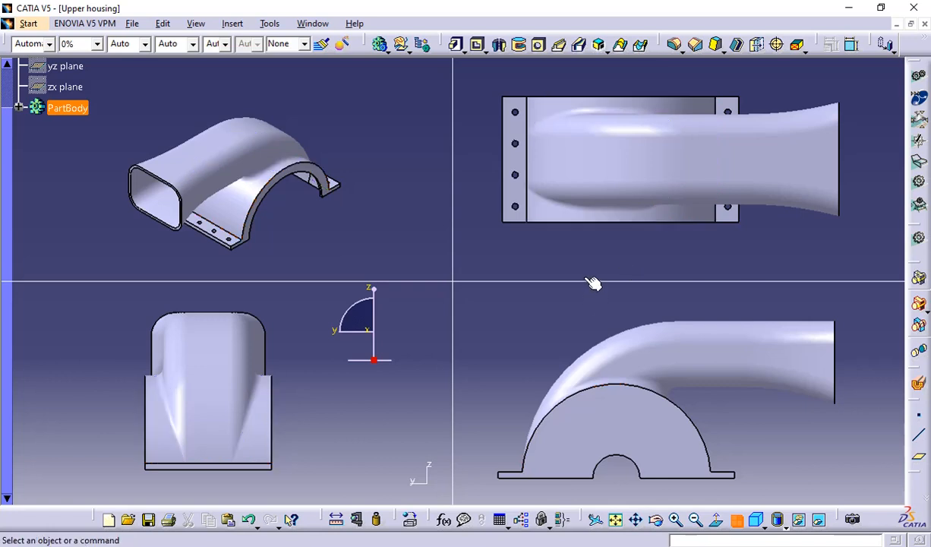
left_click(572, 304)
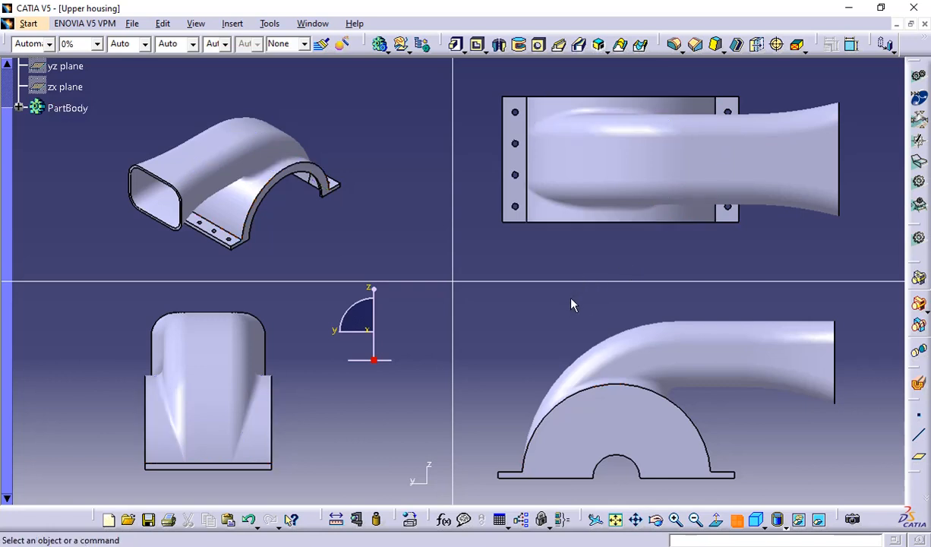